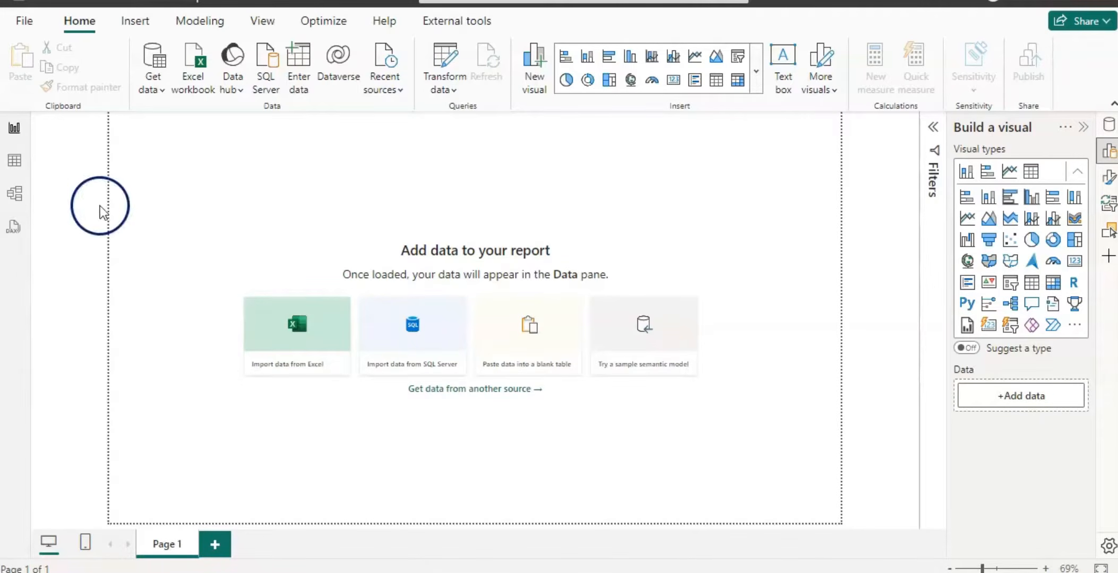
Open the saved report containing the sales data model.
{"action": "left_click", "coordinate": [30, 21]}
{"action": "left_click", "coordinate": [427, 108]}
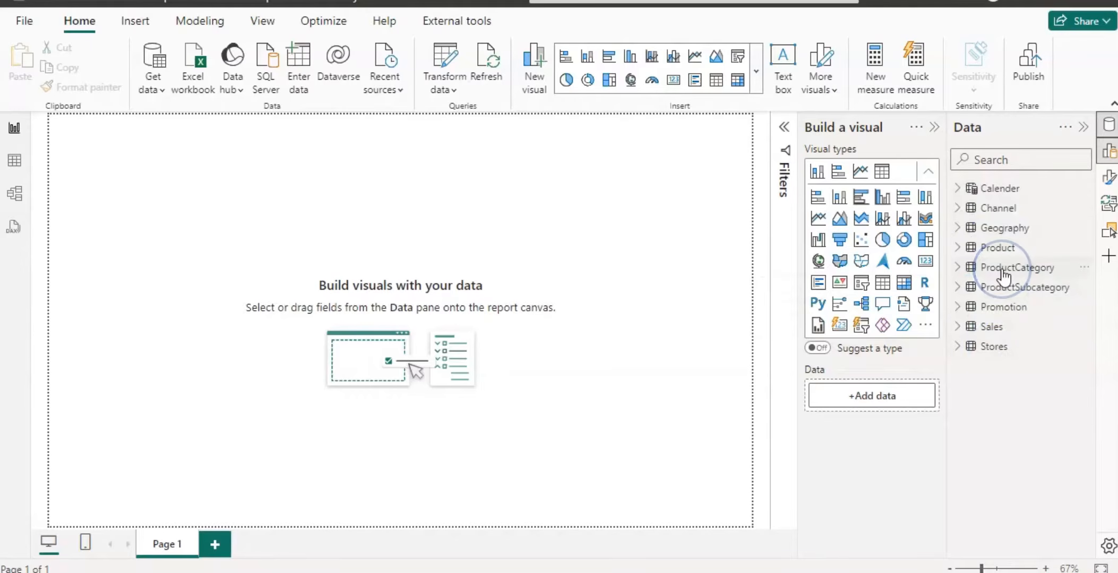
{"action": "mouse_move", "coordinate": [1003, 275]}
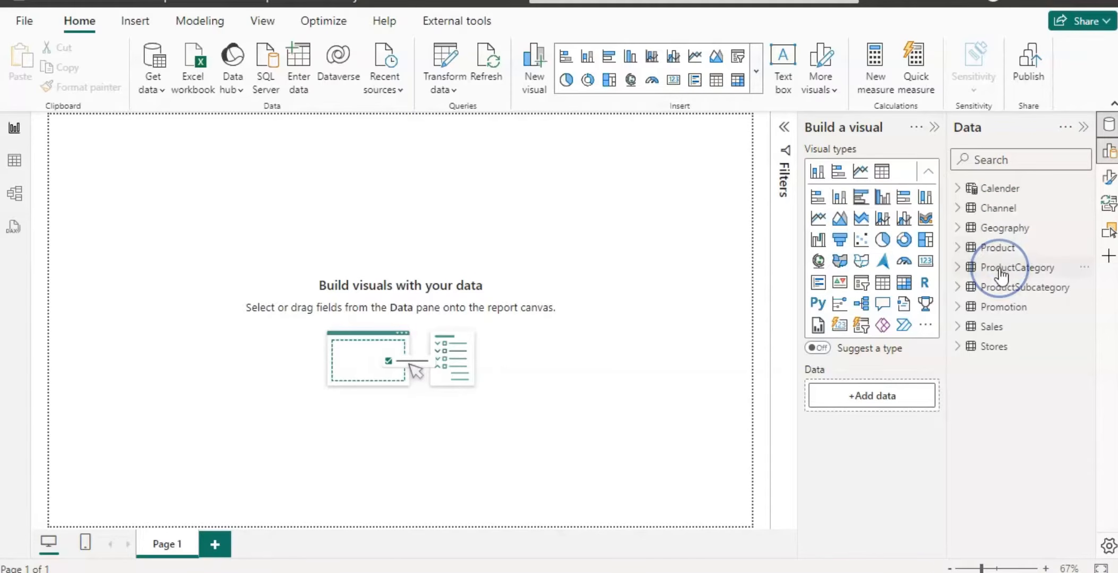
Examine the Sales table and the DAX definition of the Calender table.
{"action": "left_click", "coordinate": [991, 329]}
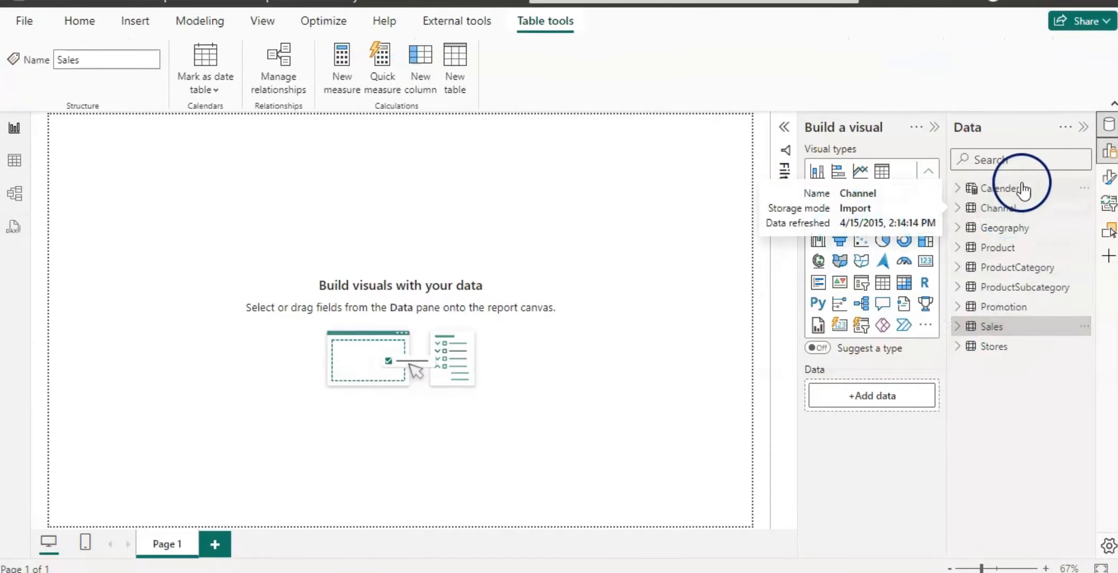
{"action": "left_click", "coordinate": [1003, 192]}
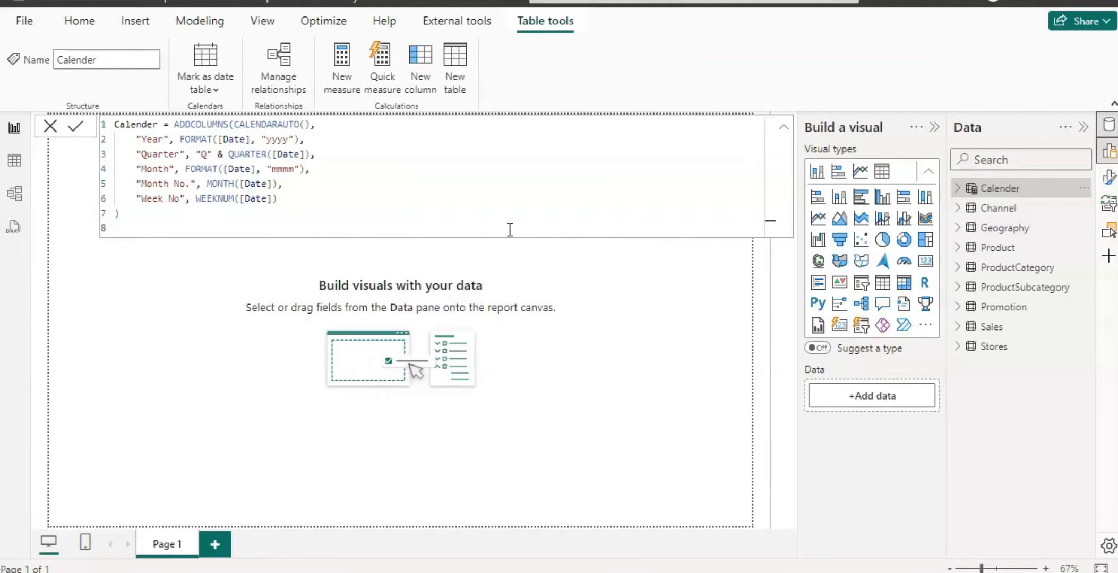
{"action": "left_click", "coordinate": [186, 290]}
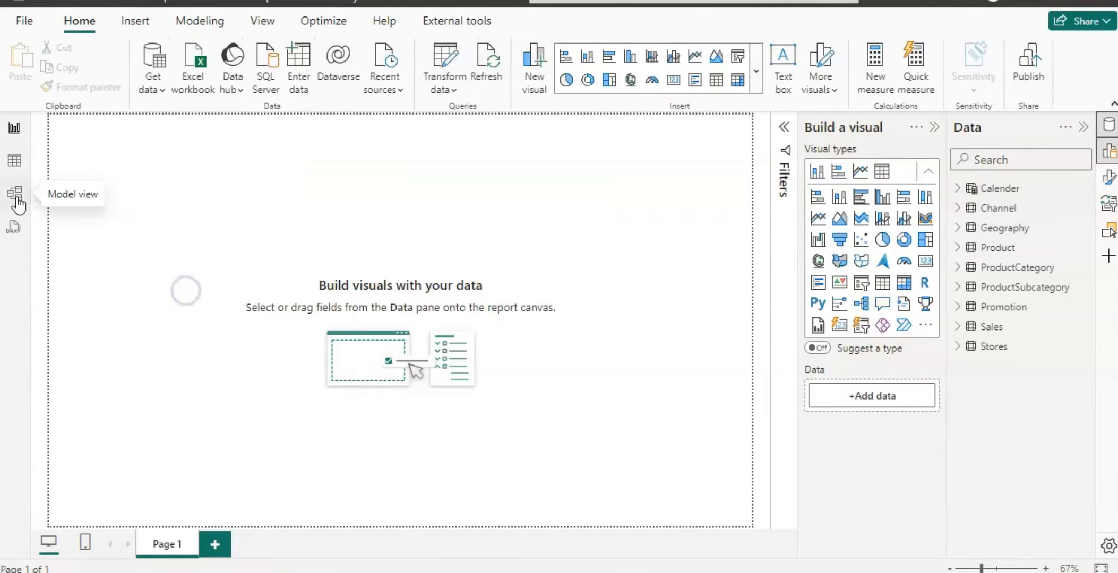
Review the table relationships in the model view, then return to the report canvas.
{"action": "left_click", "coordinate": [16, 196]}
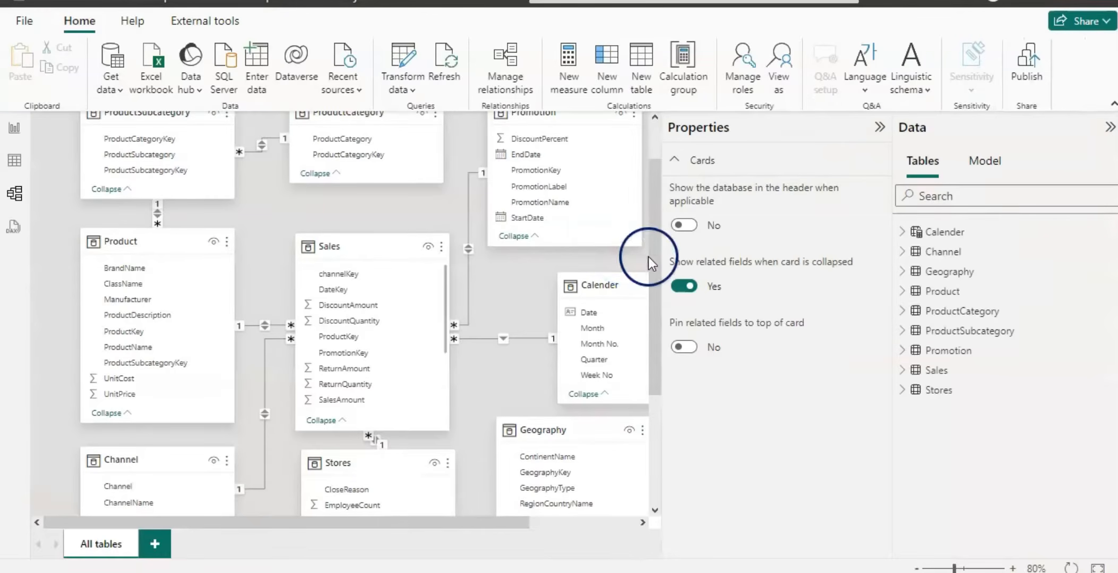
{"action": "left_click", "coordinate": [879, 130]}
{"action": "left_click", "coordinate": [854, 265]}
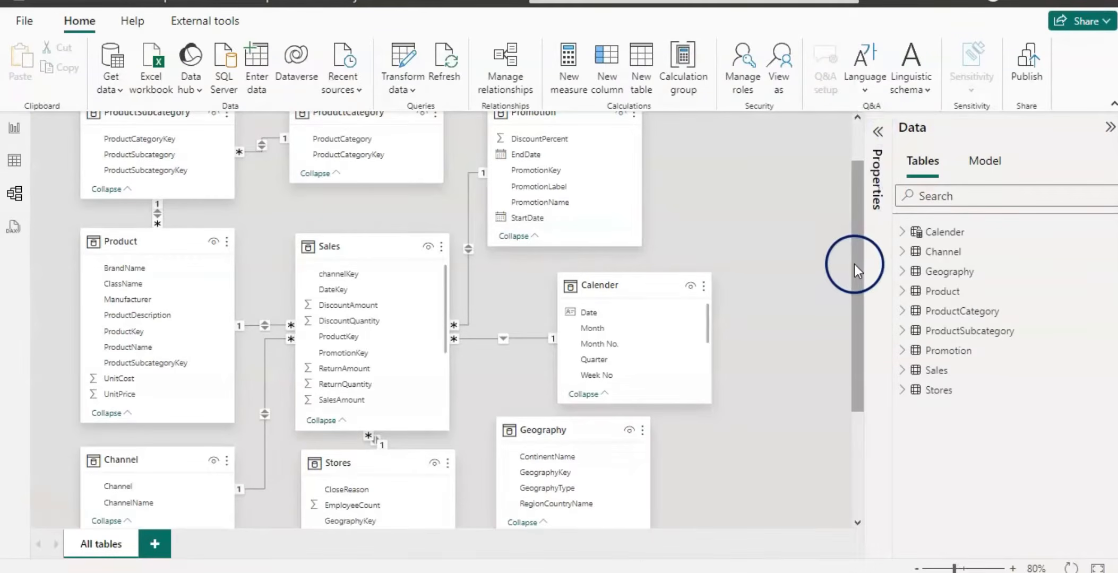
{"action": "left_click_drag", "start_coordinate": [854, 265], "coordinate": [852, 196]}
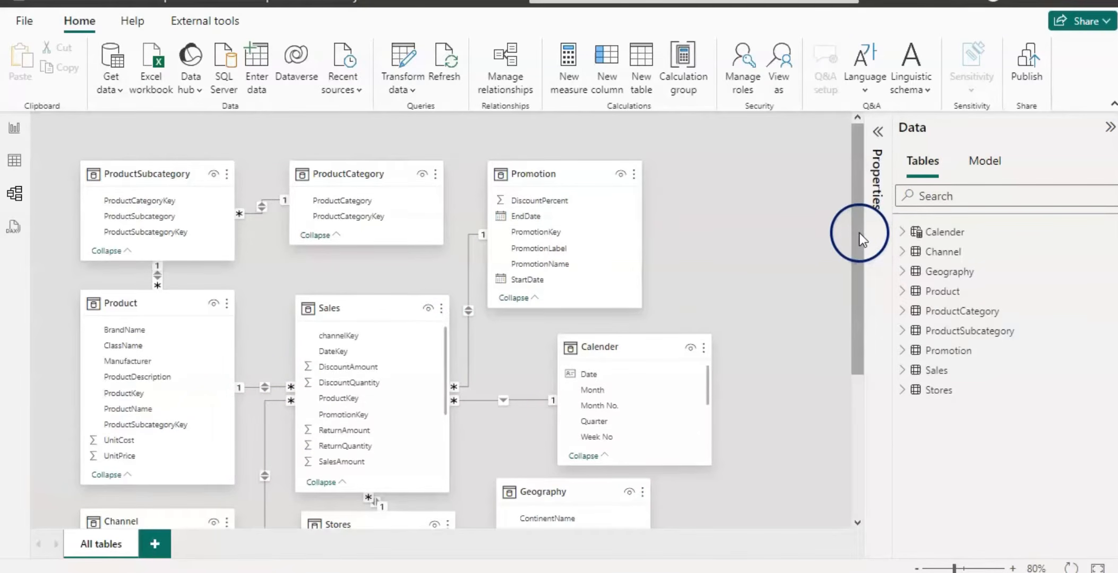
{"action": "left_click_drag", "start_coordinate": [859, 233], "coordinate": [858, 336]}
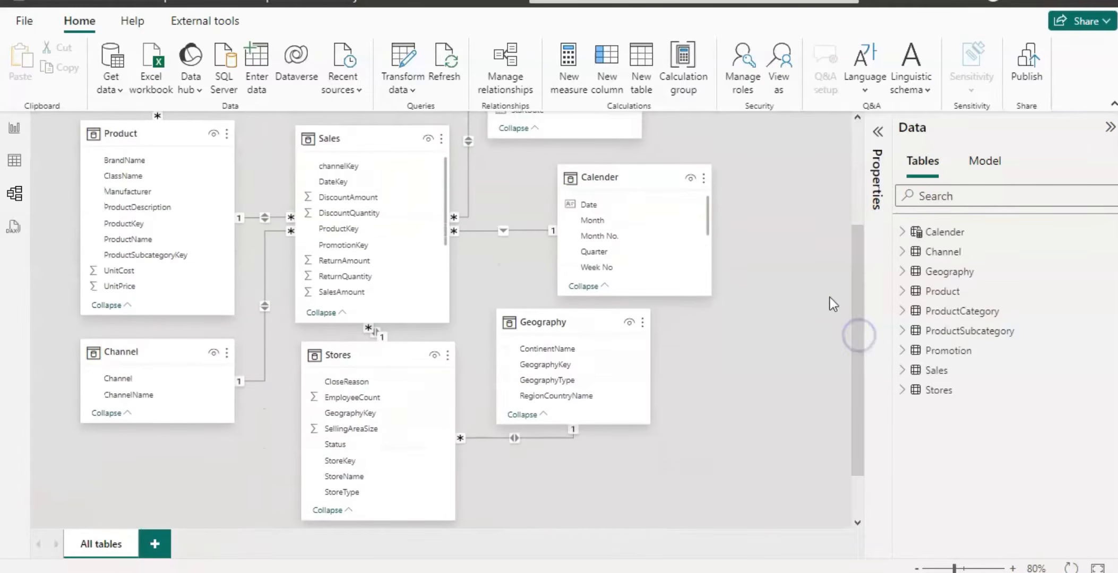
{"action": "left_click_drag", "start_coordinate": [670, 185], "coordinate": [503, 172]}
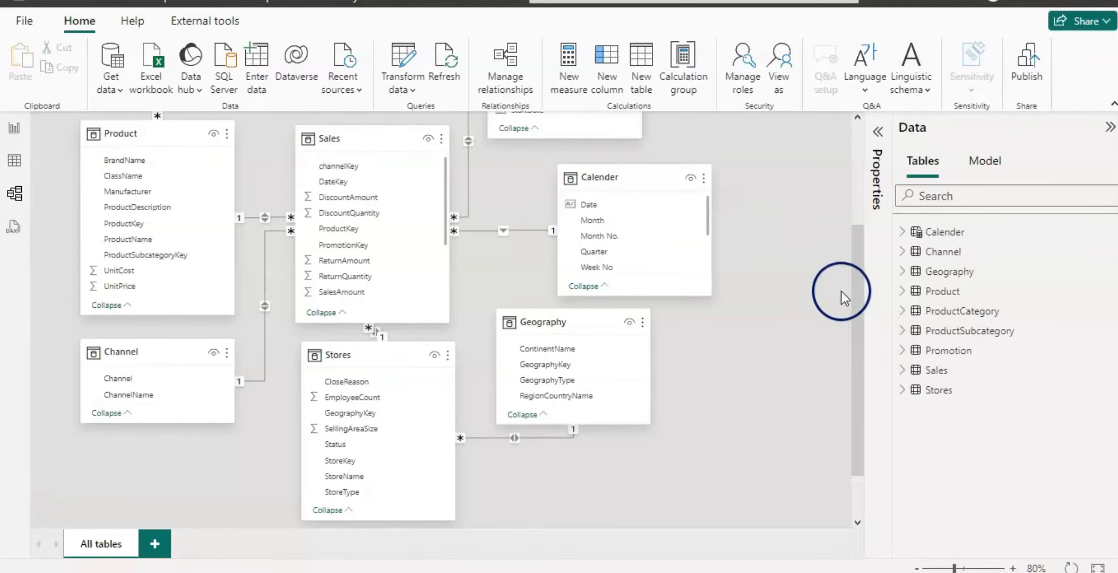
{"action": "left_click_drag", "start_coordinate": [854, 326], "coordinate": [860, 122]}
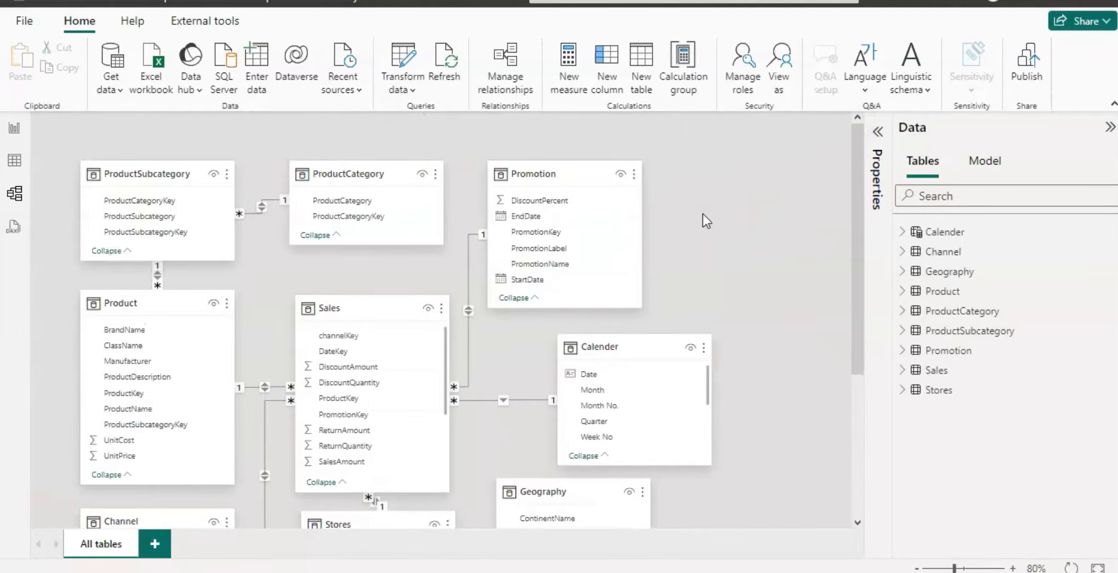
{"action": "left_click", "coordinate": [14, 128]}
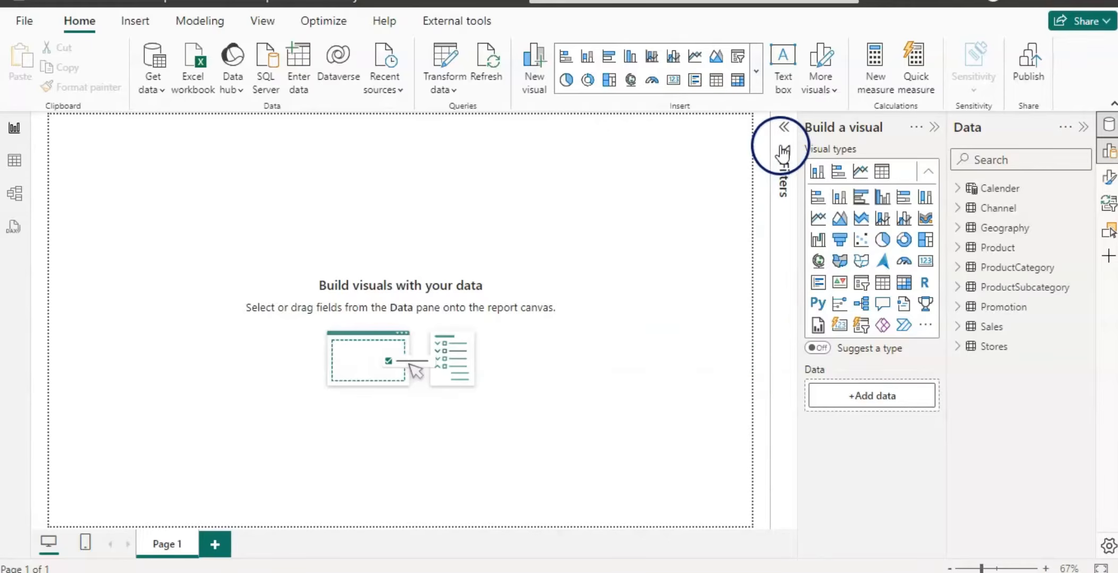
Add the Calender Year field as a filter on all pages and select only 2013.
{"action": "left_click", "coordinate": [784, 130]}
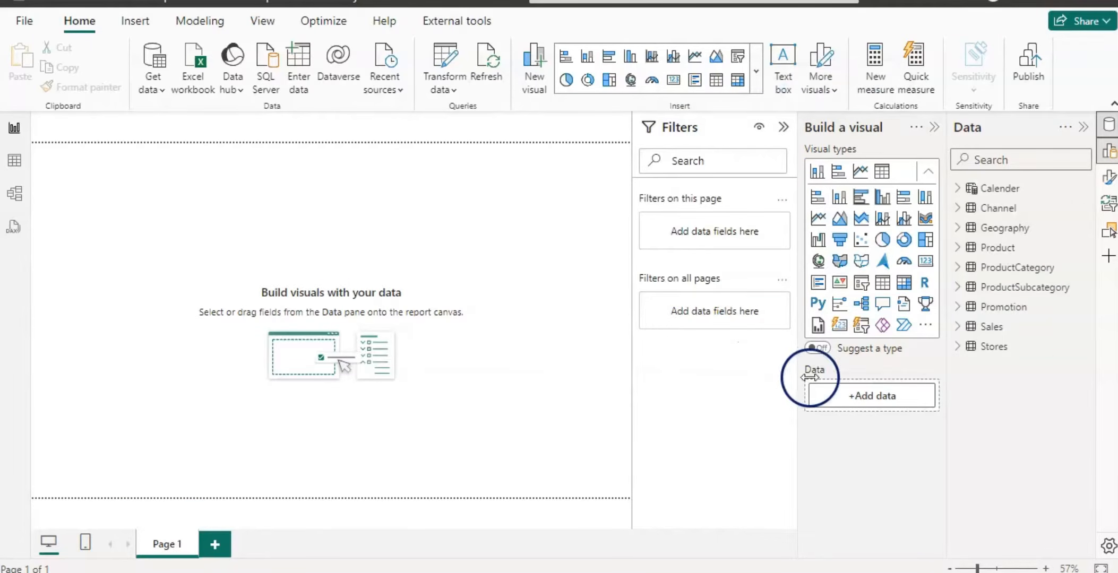
{"action": "left_click", "coordinate": [960, 188]}
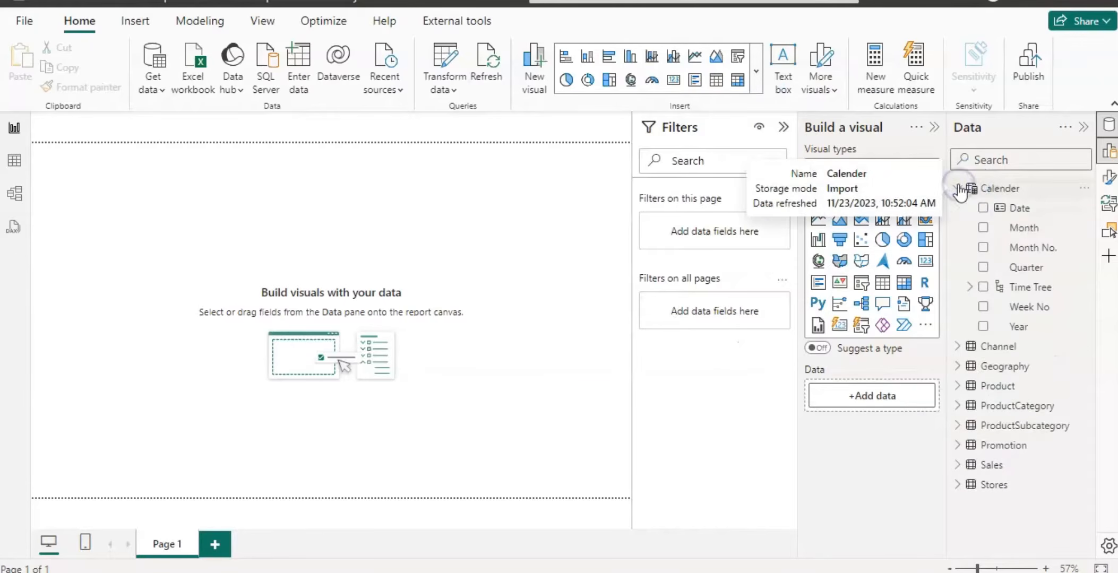
{"action": "left_click_drag", "start_coordinate": [1020, 328], "coordinate": [717, 313]}
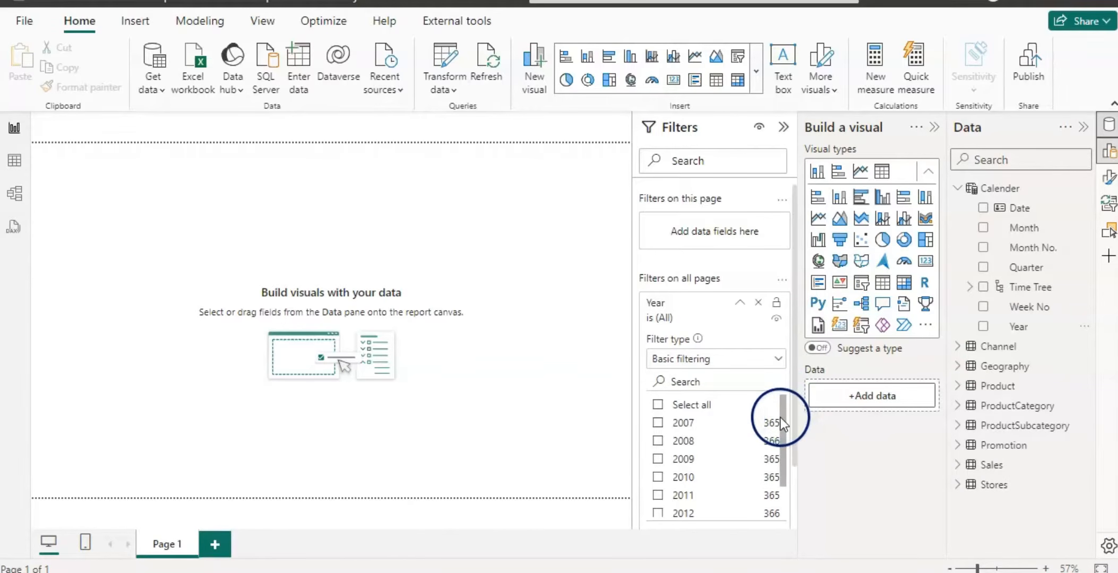
{"action": "left_click_drag", "start_coordinate": [782, 420], "coordinate": [783, 506]}
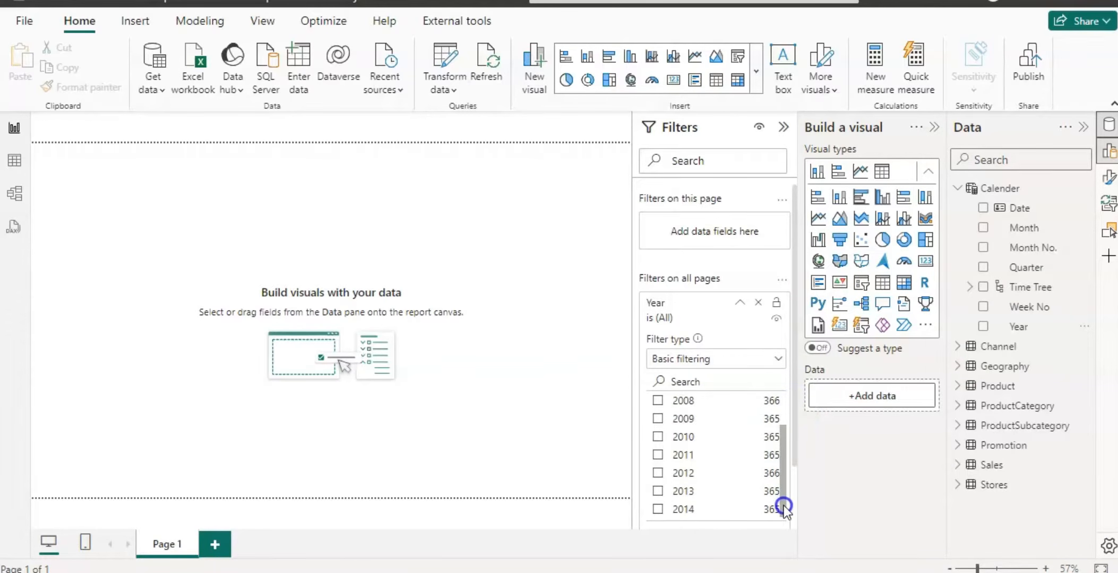
{"action": "left_click", "coordinate": [658, 491]}
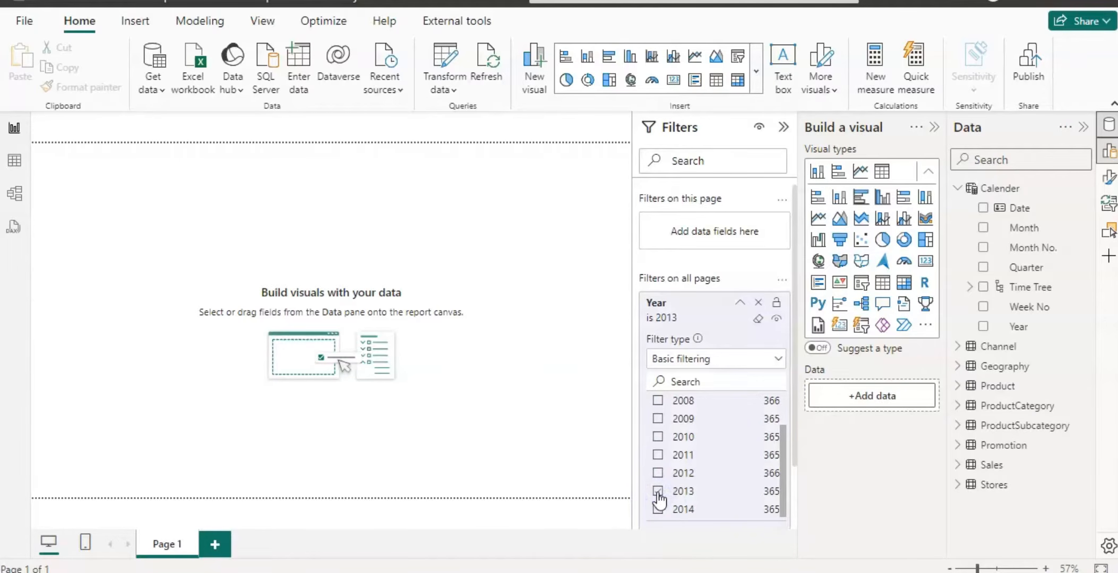
{"action": "left_click", "coordinate": [783, 130]}
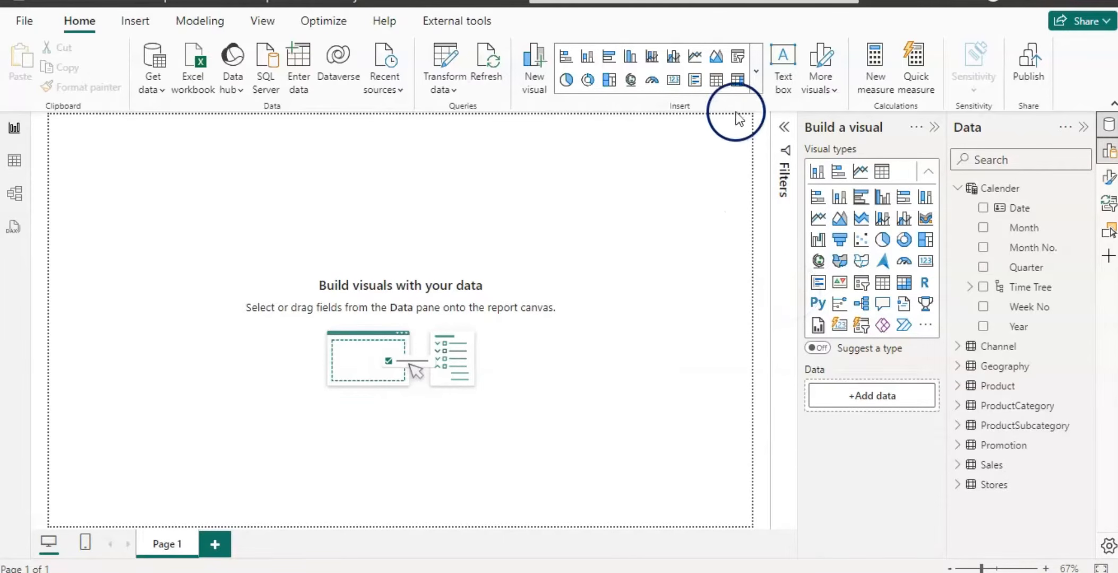
Insert a new card visual and resize it into a wide strip across the top of the page.
{"action": "left_click", "coordinate": [757, 83]}
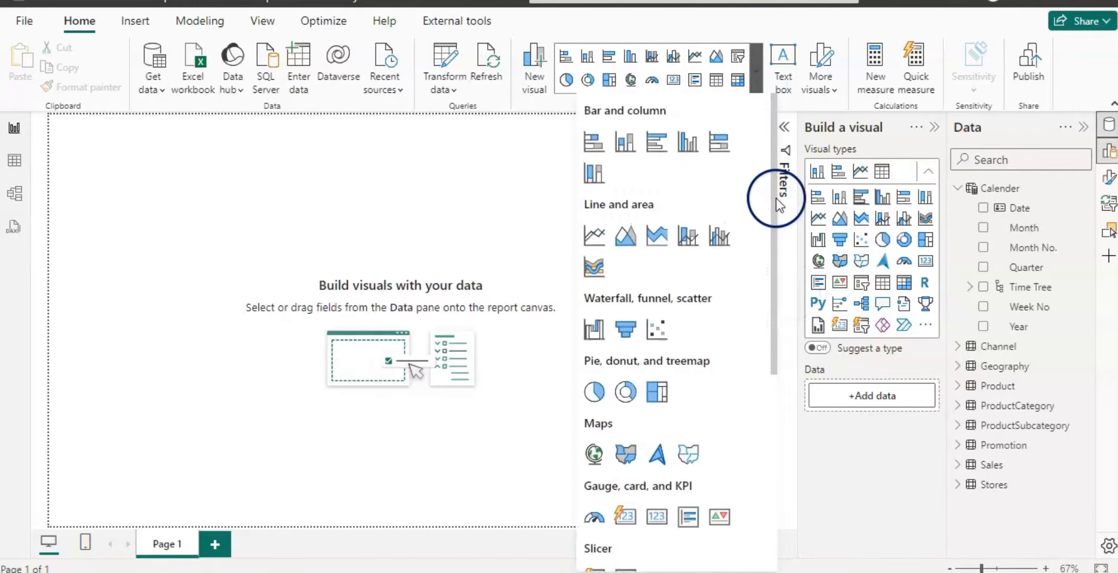
{"action": "left_click_drag", "start_coordinate": [775, 197], "coordinate": [773, 343]}
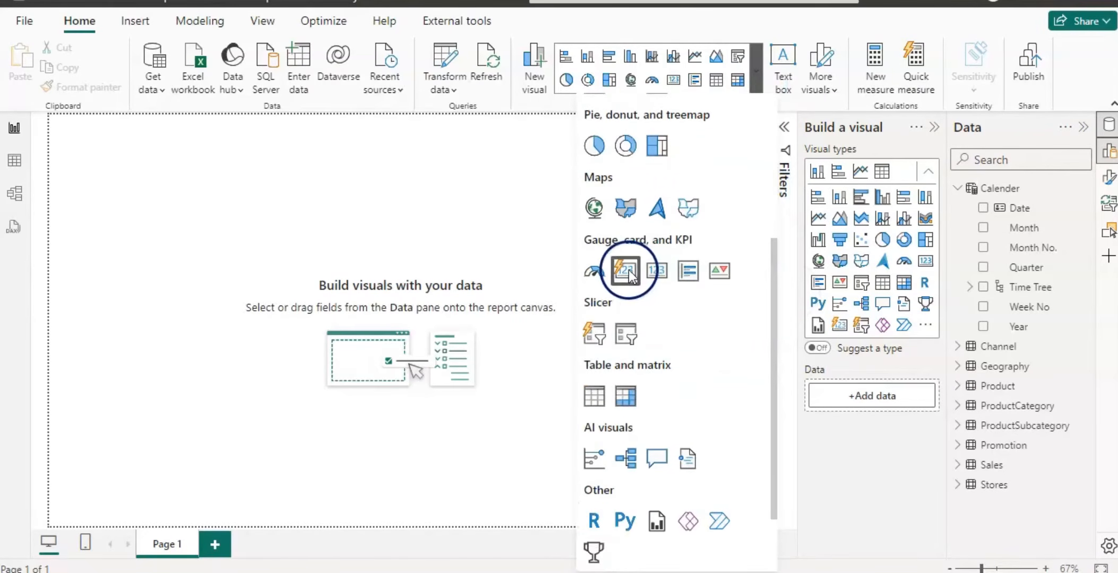
{"action": "left_click_drag", "start_coordinate": [627, 276], "coordinate": [259, 214]}
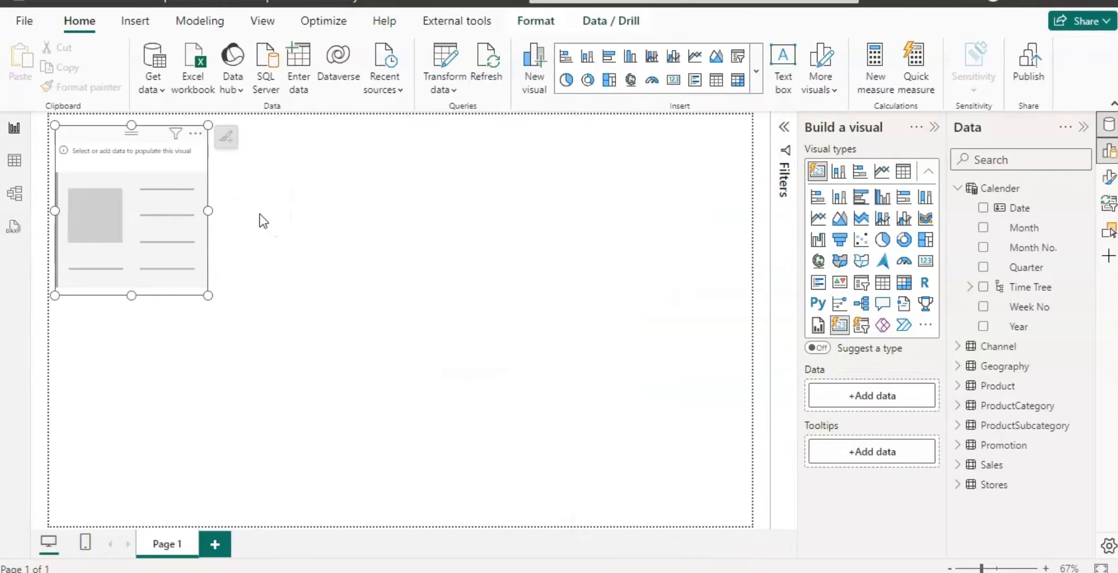
{"action": "left_click_drag", "start_coordinate": [134, 293], "coordinate": [139, 215]}
{"action": "left_click_drag", "start_coordinate": [205, 172], "coordinate": [742, 191]}
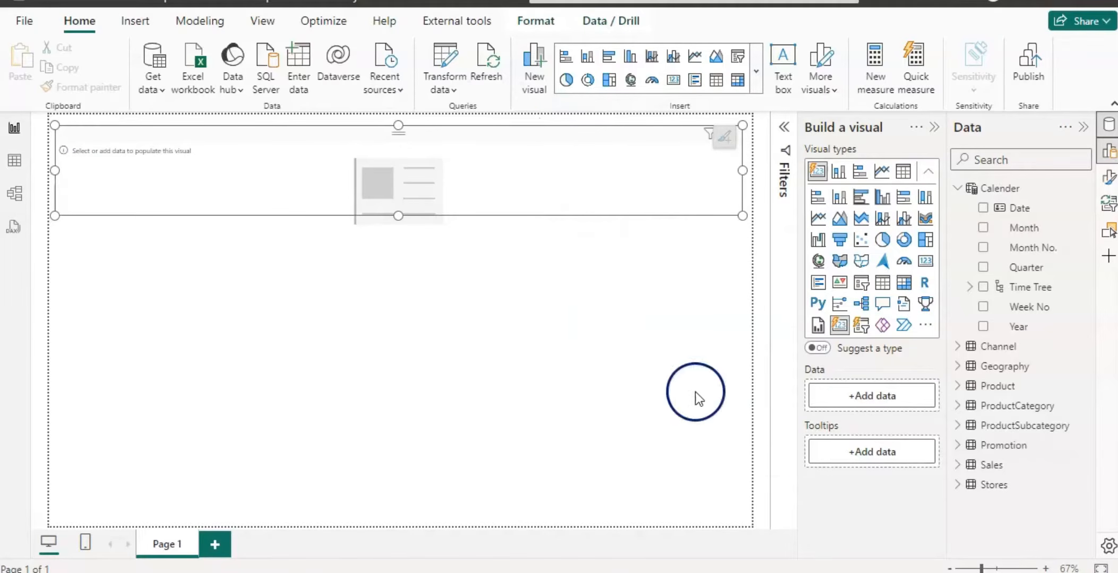
Create a new measure in the Sales table defined as Sales = SUM(Sales[SalesAmount]).
{"action": "left_click", "coordinate": [958, 187]}
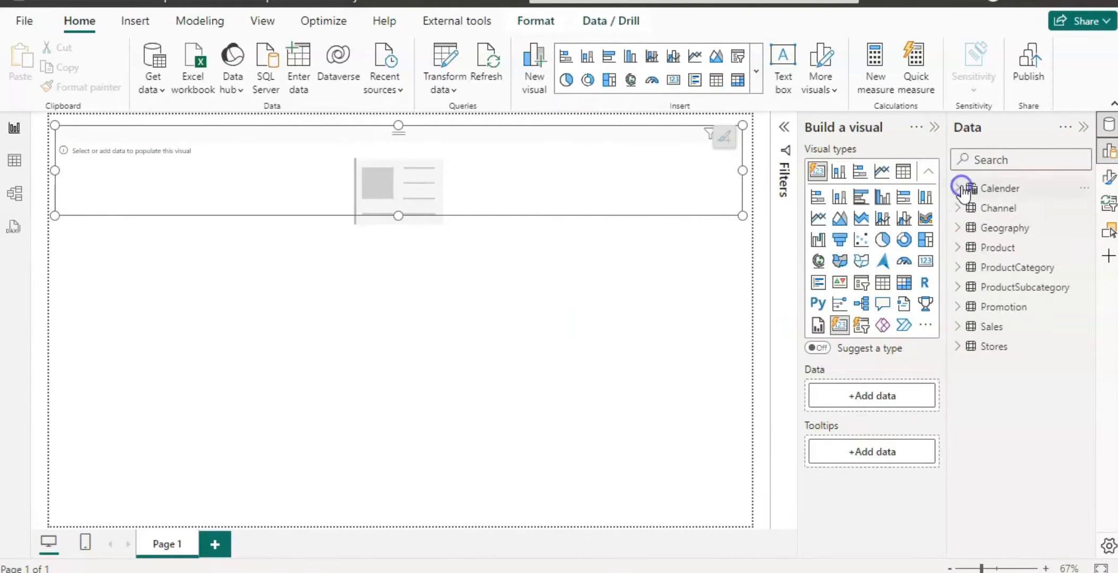
{"action": "right_click", "coordinate": [990, 326]}
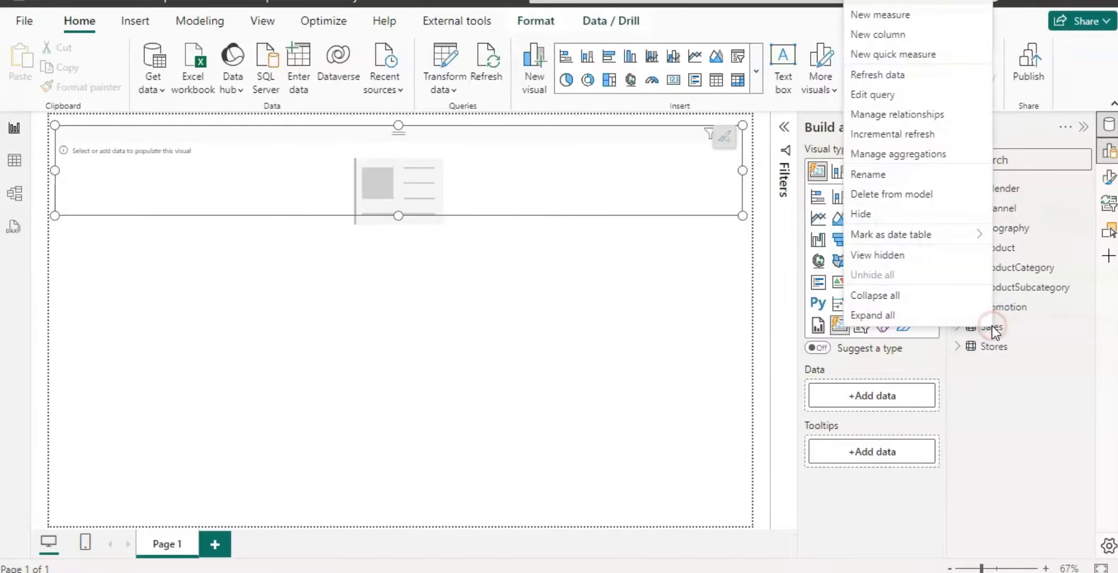
{"action": "left_click", "coordinate": [893, 15]}
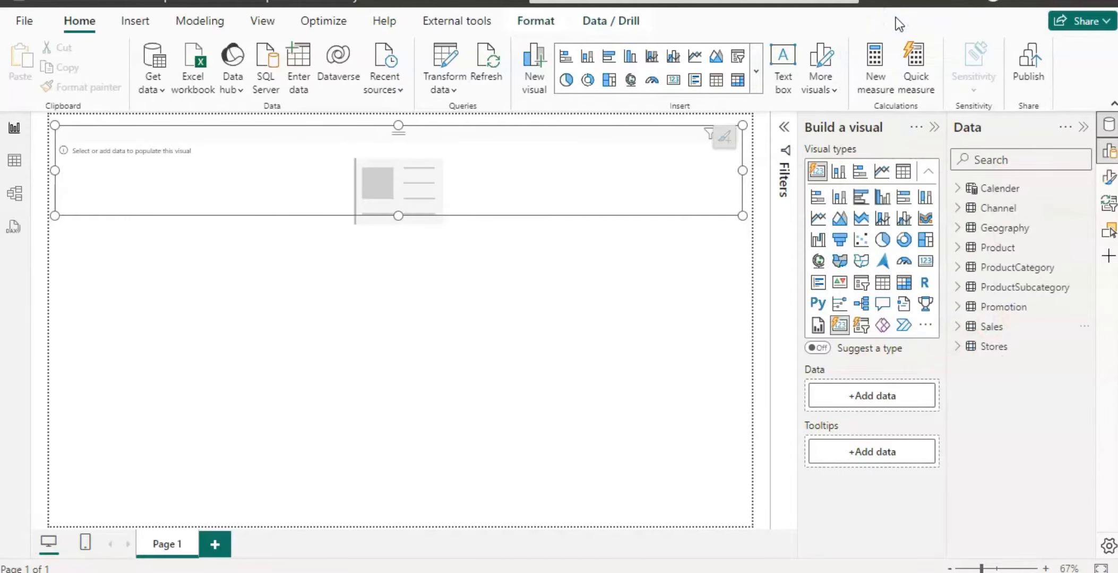
{"action": "left_click", "coordinate": [189, 124]}
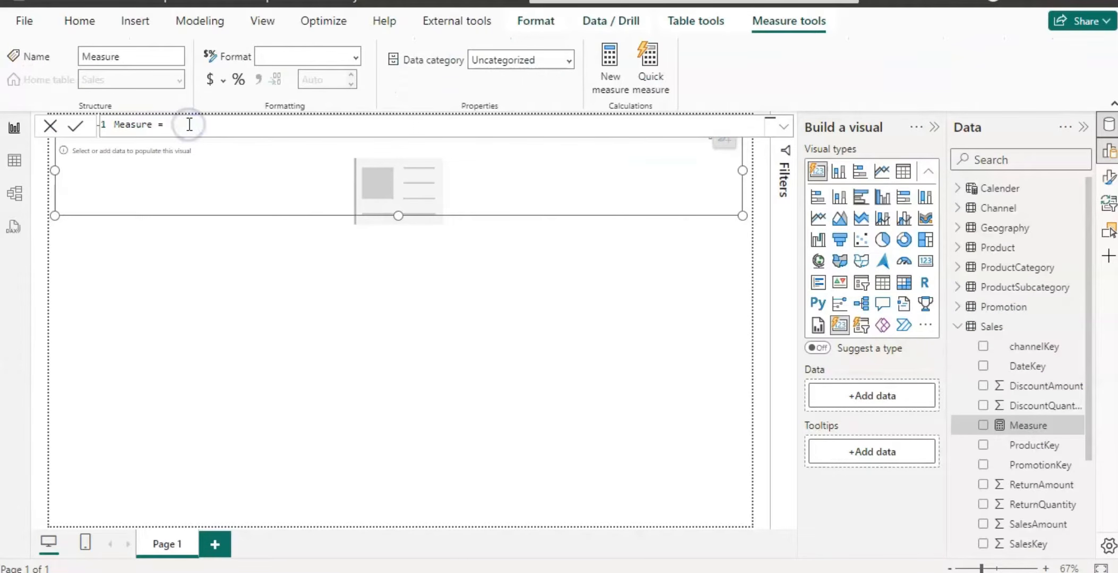
{"action": "key", "text": "BackSpace"}
{"action": "key", "text": "BackSpace"}
{"action": "key", "text": "BackSpace"}
{"action": "key", "text": "BackSpace"}
{"action": "key", "text": "BackSpace"}
{"action": "key", "text": "BackSpace"}
{"action": "key", "text": "BackSpace"}
{"action": "key", "text": "BackSpace"}
{"action": "key", "text": "BackSpace"}
{"action": "key", "text": "BackSpace"}
{"action": "type", "text": "Sales"}
{"action": "type", "text": "sum"}
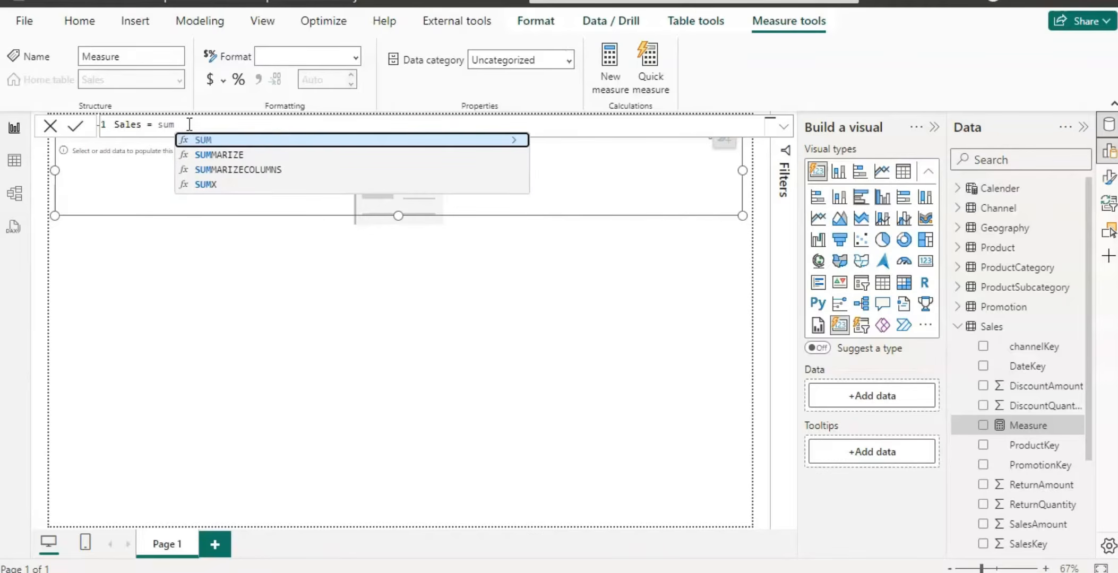
{"action": "left_click", "coordinate": [211, 139]}
{"action": "type", "text": "sal"}
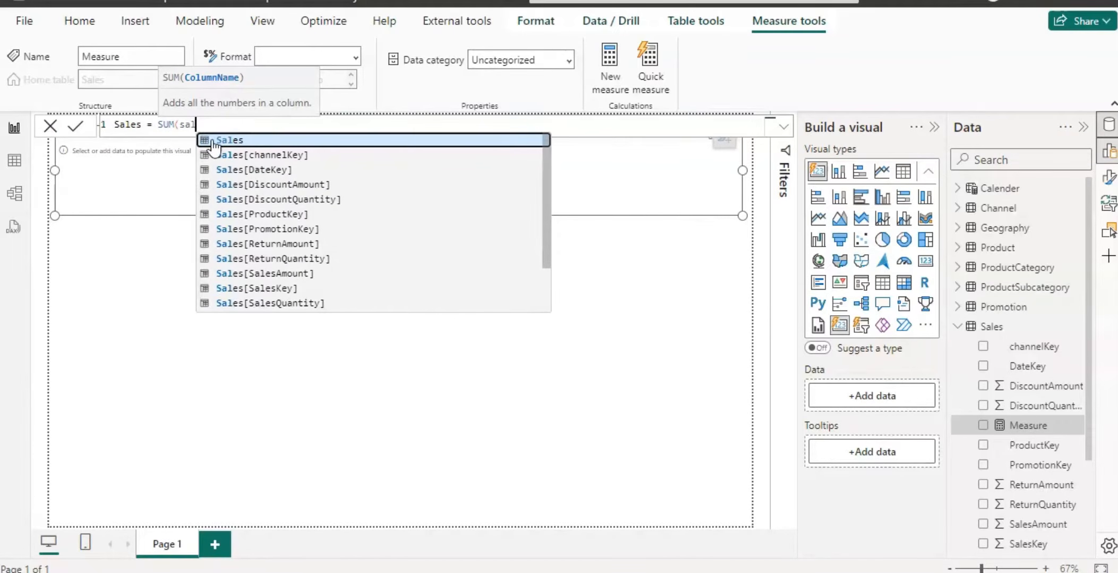
{"action": "left_click", "coordinate": [269, 273]}
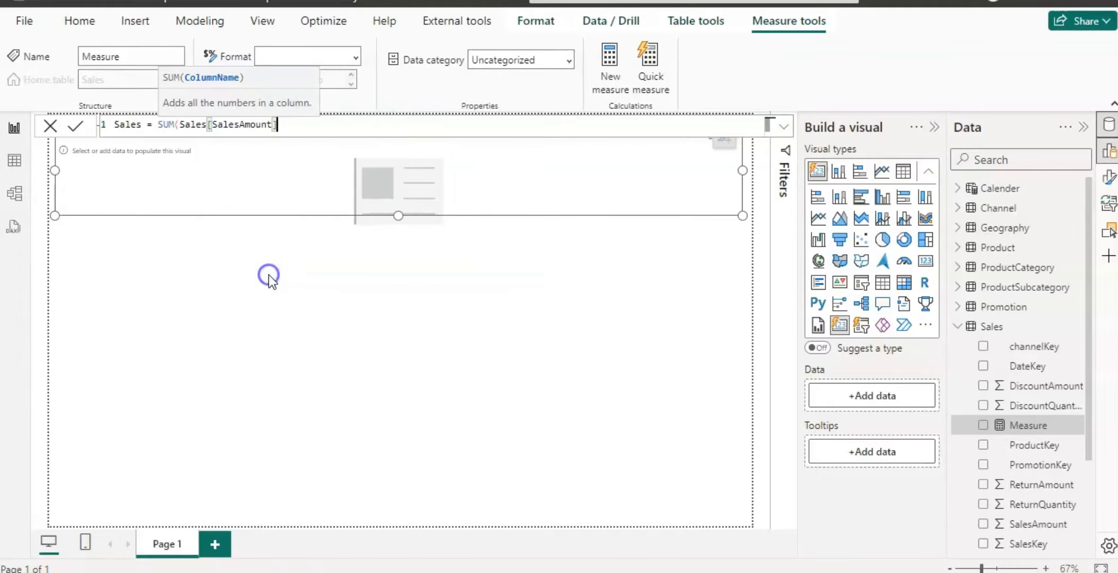
{"action": "type", "text": ")"}
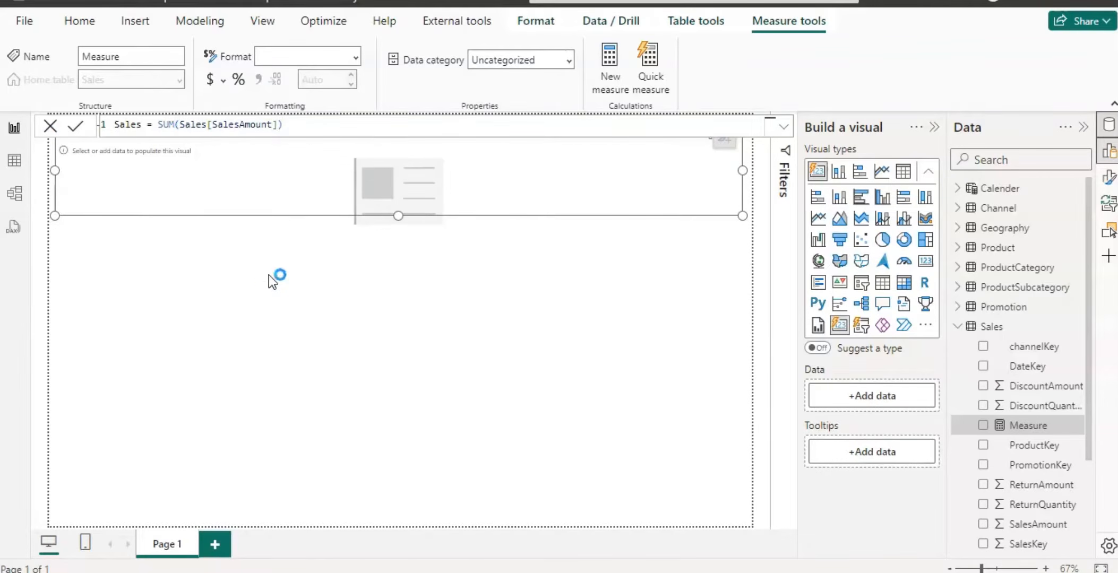
Create a new measure in the Sales table defined as Cost = SUM(Sales[TotalCost]).
{"action": "right_click", "coordinate": [989, 328]}
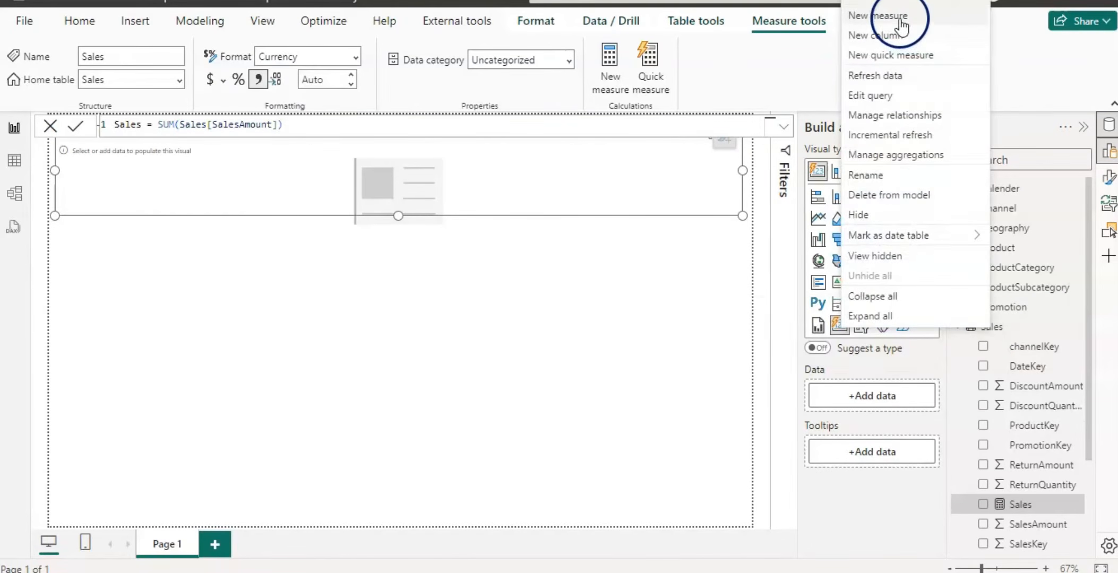
{"action": "left_click", "coordinate": [898, 17]}
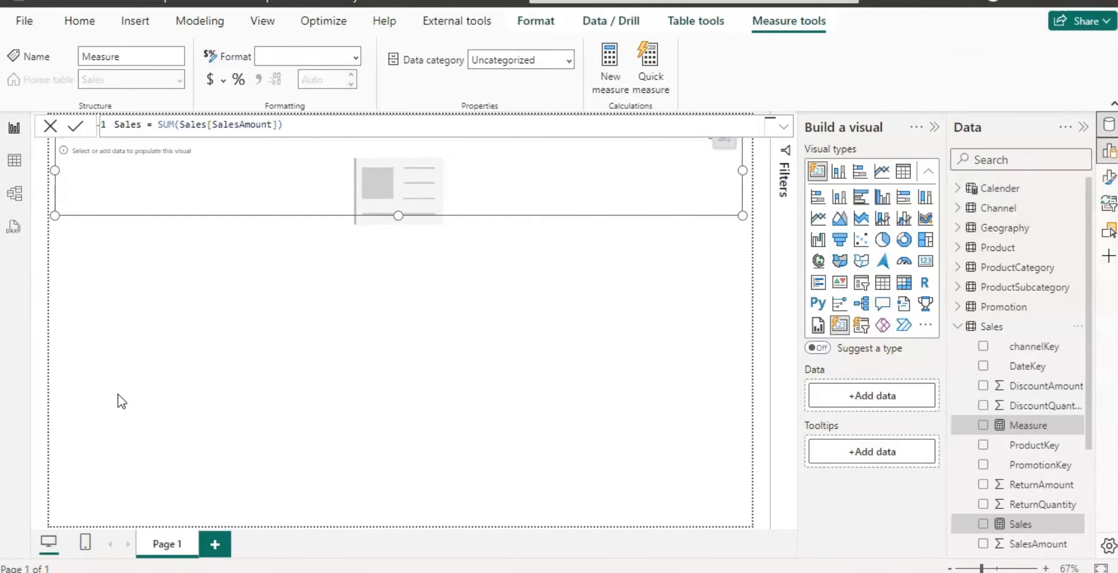
{"action": "left_click", "coordinate": [233, 127]}
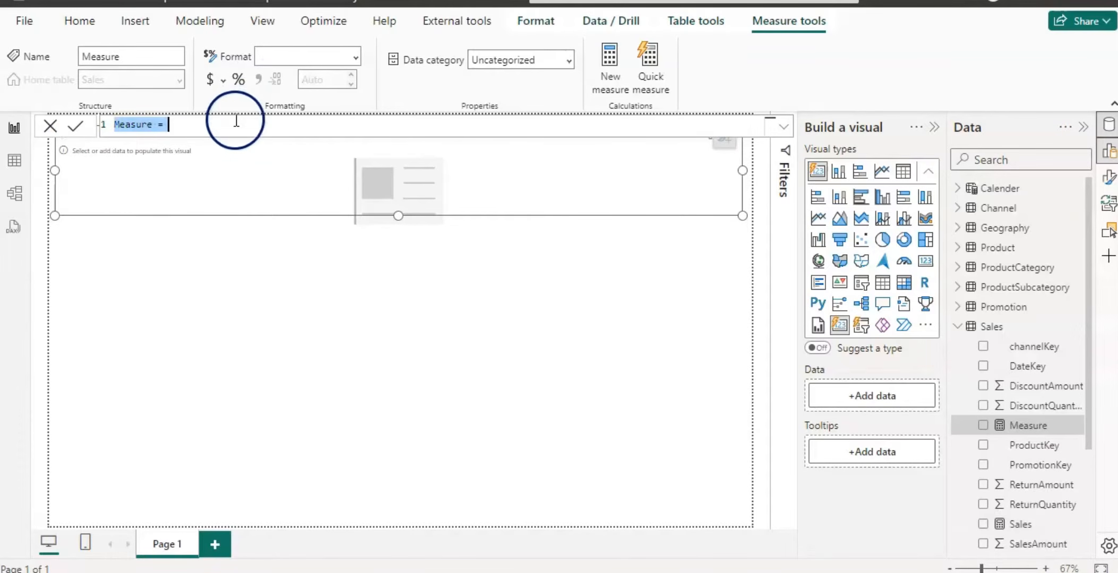
{"action": "key", "text": "BackSpace"}
{"action": "key", "text": "BackSpace"}
{"action": "key", "text": "BackSpace"}
{"action": "key", "text": "BackSpace"}
{"action": "key", "text": "BackSpace"}
{"action": "key", "text": "BackSpace"}
{"action": "key", "text": "BackSpace"}
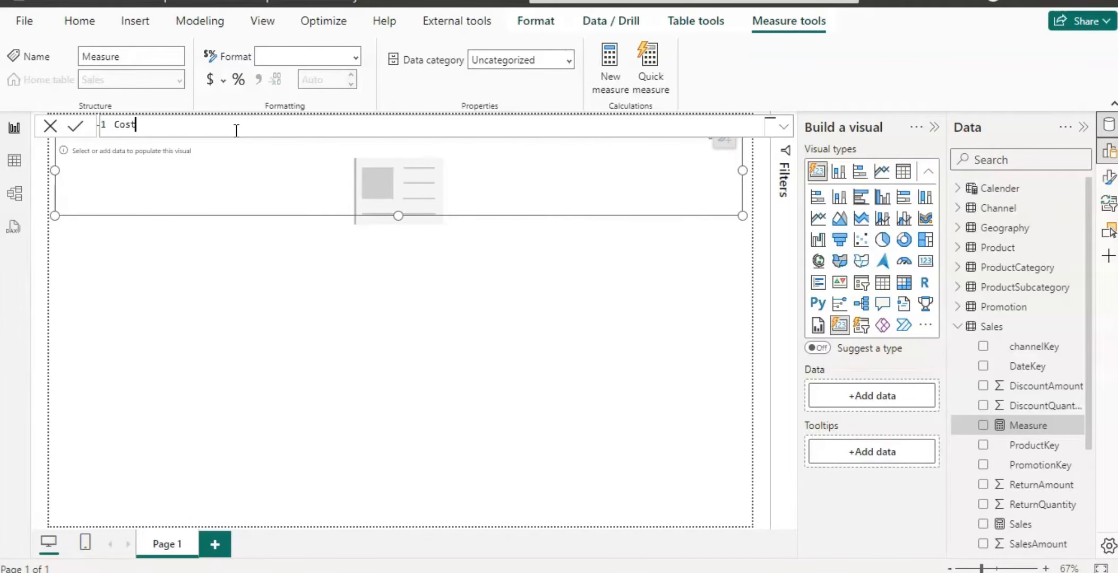
{"action": "type", "text": "Cost = sum"}
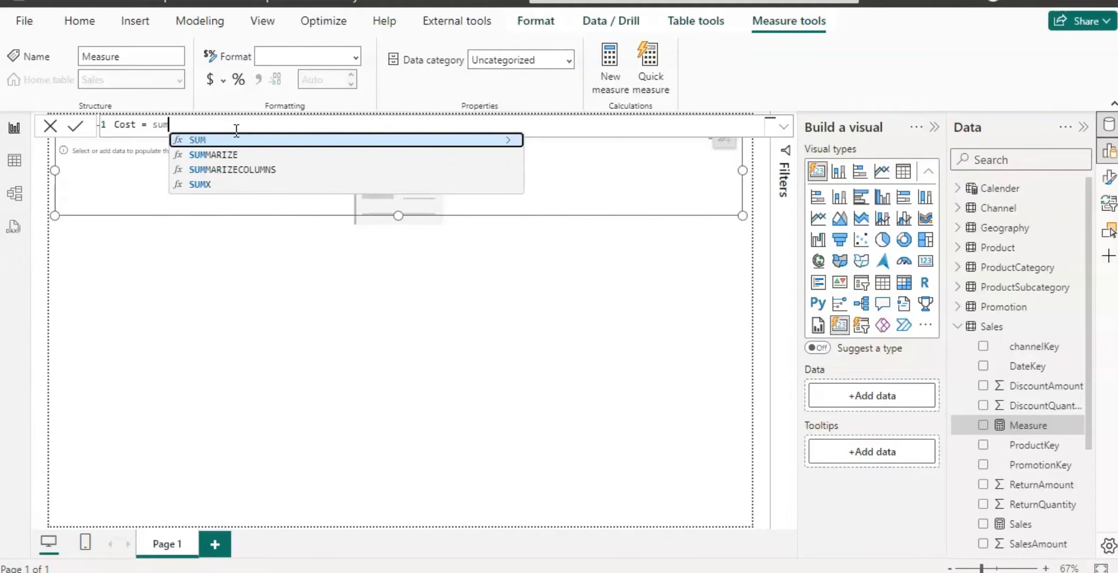
{"action": "left_click", "coordinate": [234, 141]}
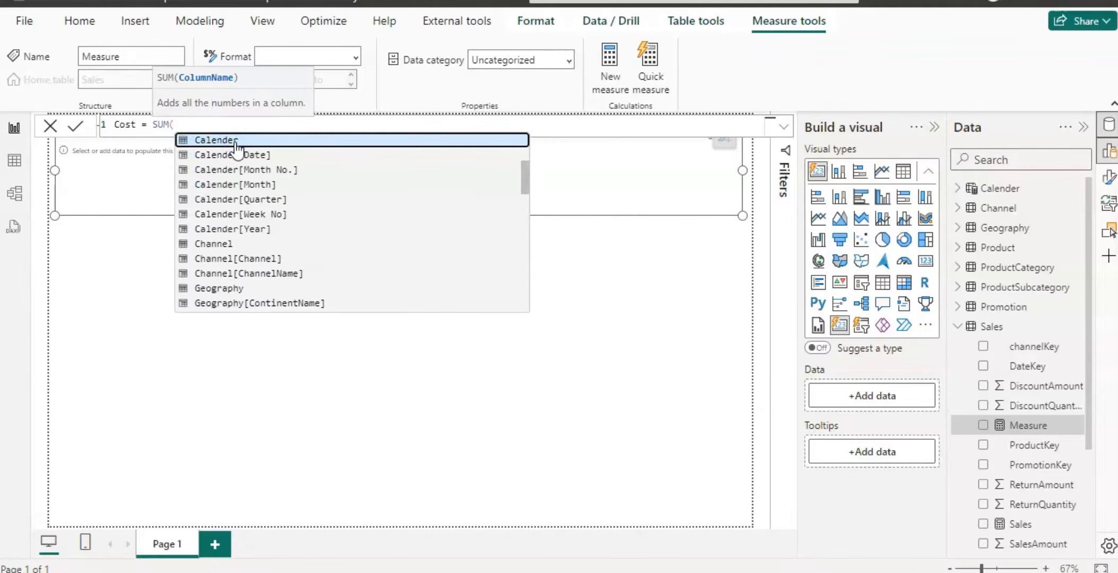
{"action": "type", "text": "sa"}
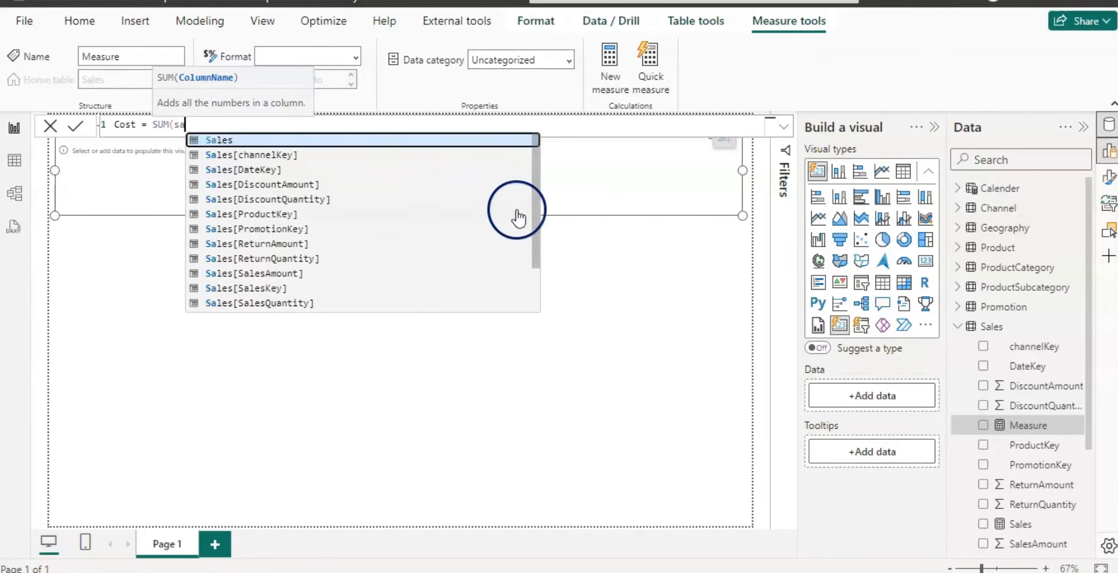
{"action": "left_click_drag", "start_coordinate": [535, 218], "coordinate": [534, 292]}
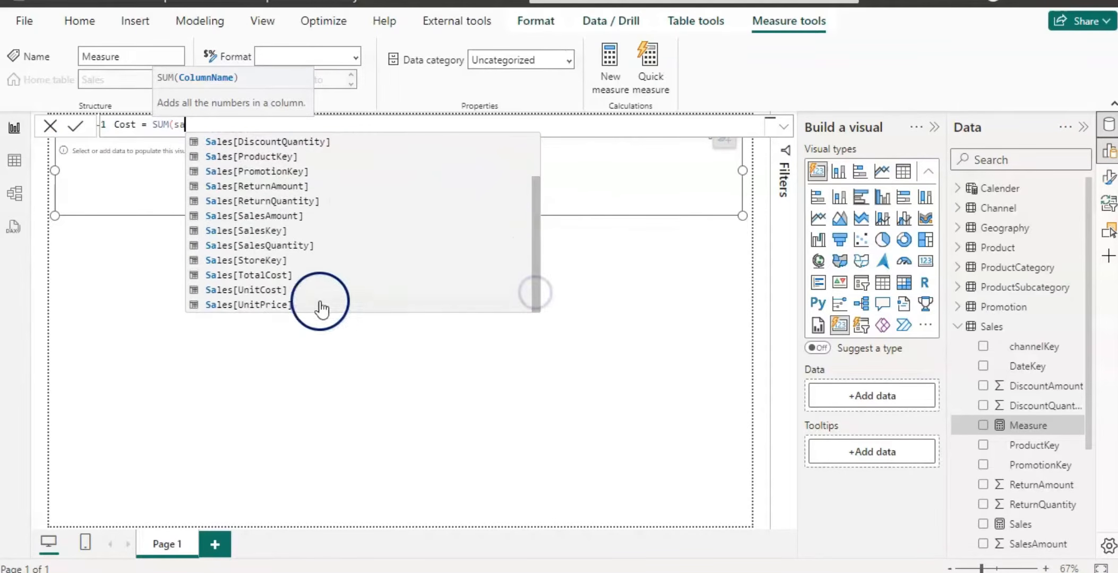
{"action": "left_click", "coordinate": [276, 275]}
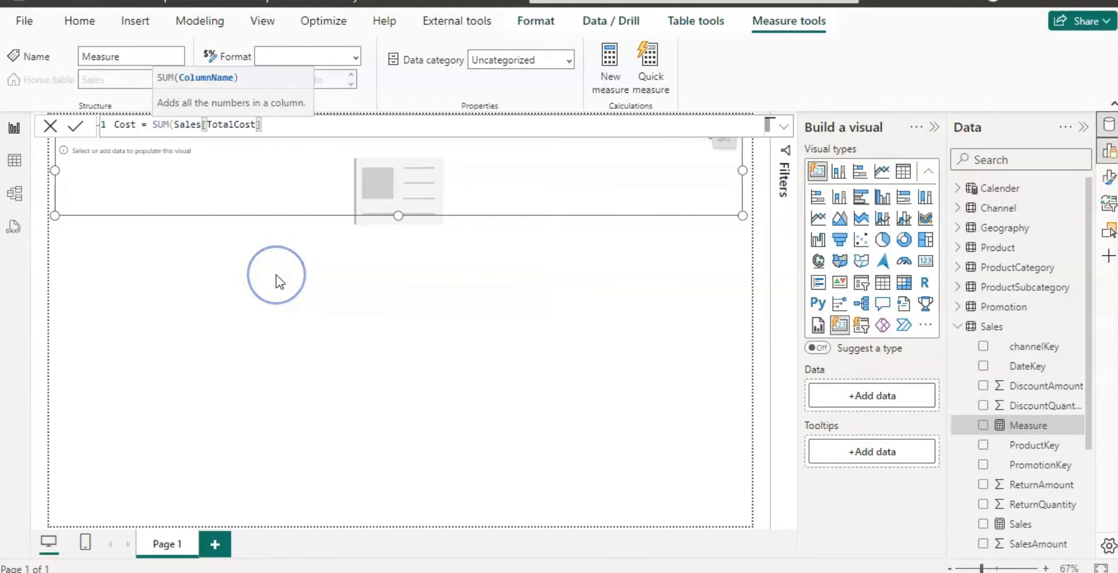
{"action": "type", "text": ")"}
{"action": "left_click", "coordinate": [989, 329]}
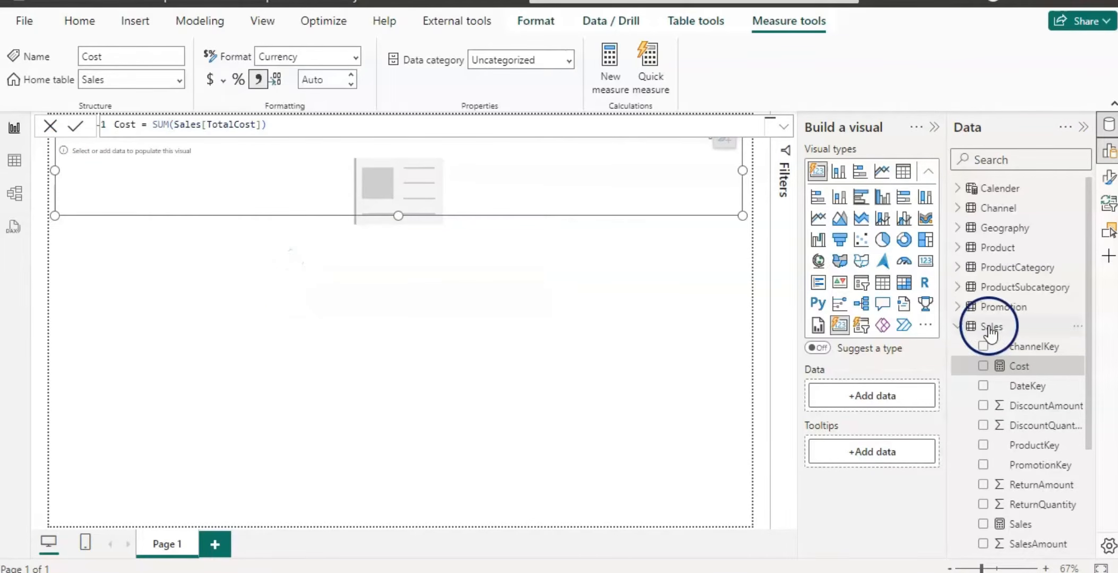
Create a new measure in the Sales table defined as Profit = [Sales] - [Cost].
{"action": "right_click", "coordinate": [990, 329]}
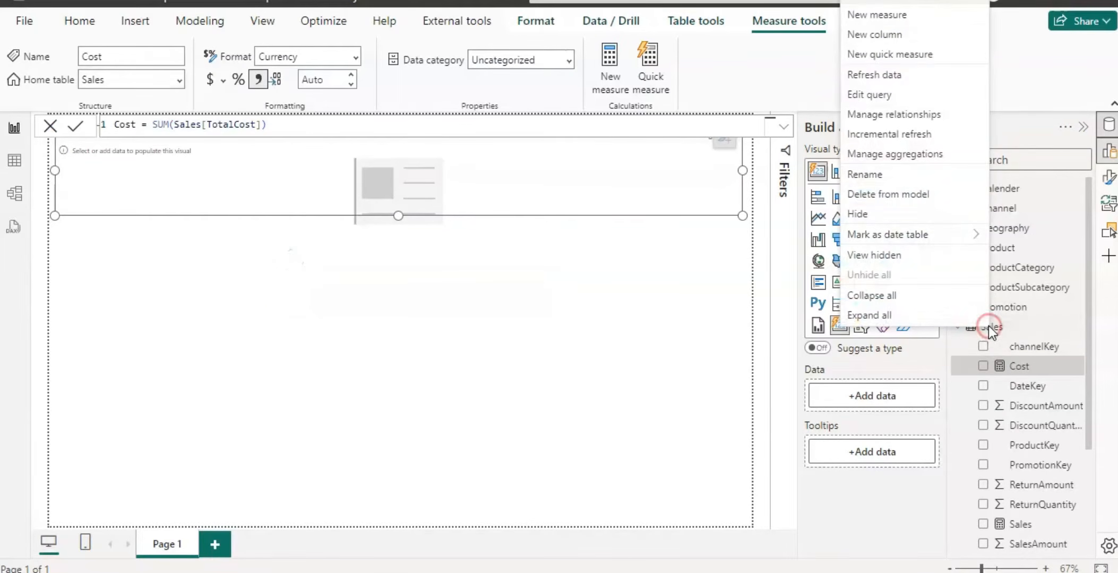
{"action": "left_click", "coordinate": [894, 16]}
{"action": "left_click", "coordinate": [210, 125]}
{"action": "key", "text": "ctrl+a"}
{"action": "key", "text": "BackSpace"}
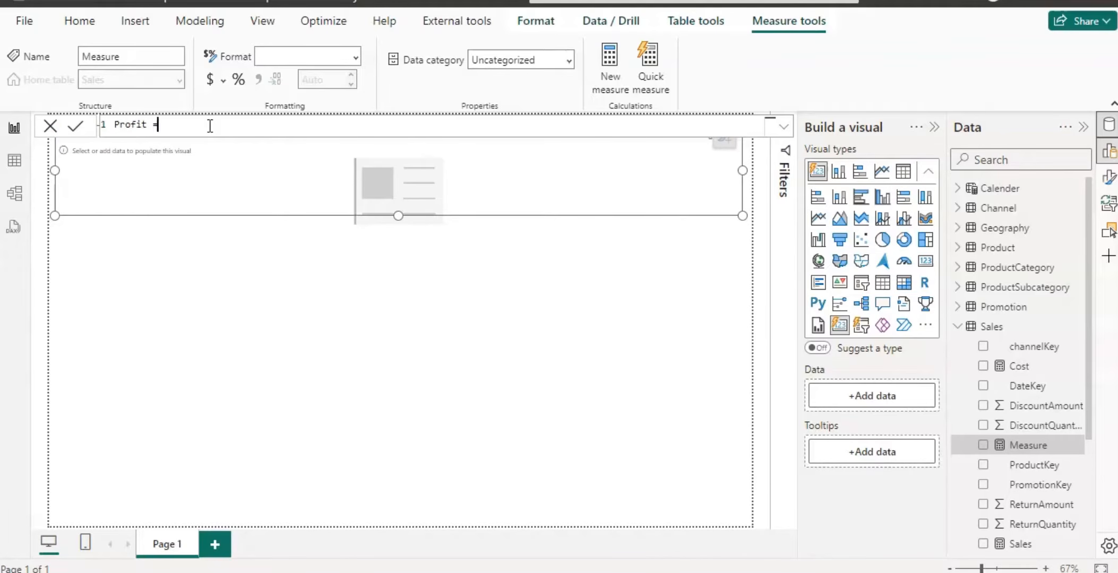
{"action": "type", "text": "Profit = ["}
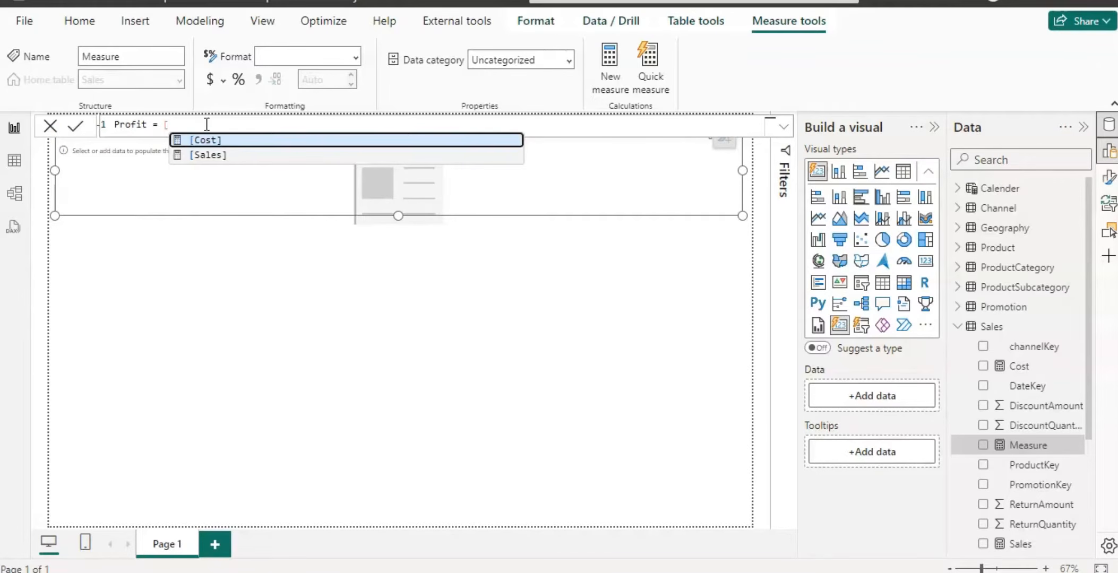
{"action": "left_click", "coordinate": [201, 156]}
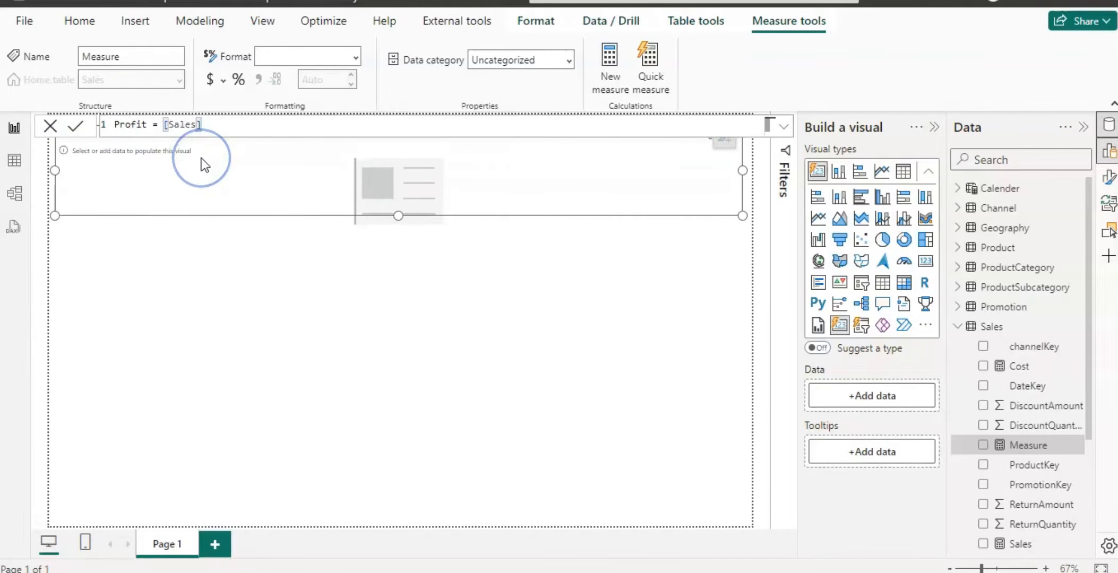
{"action": "type", "text": "- "}
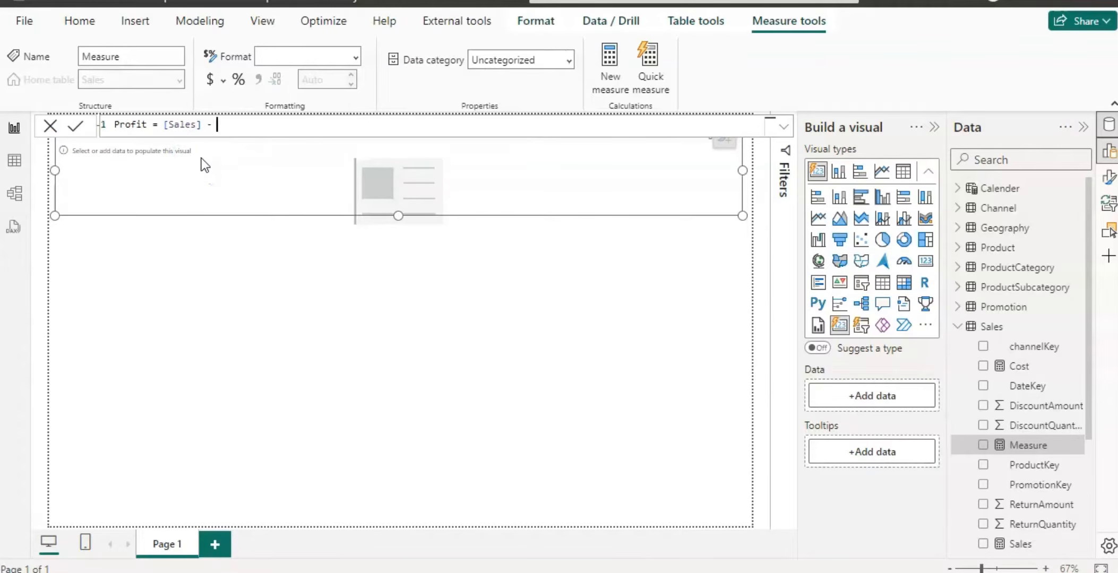
{"action": "type", "text": "["}
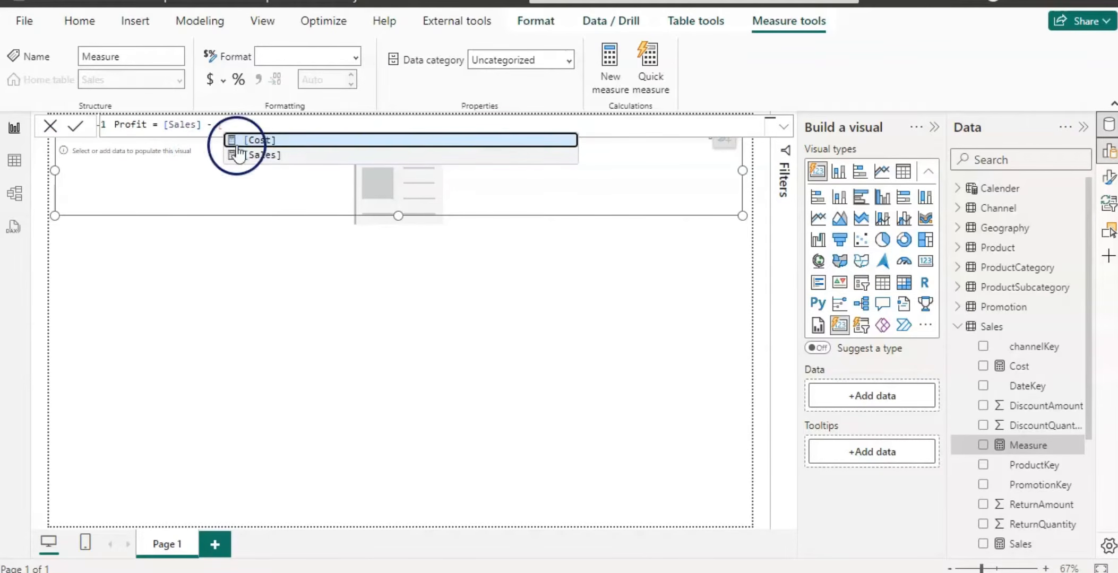
{"action": "left_click", "coordinate": [270, 137]}
{"action": "key", "text": "Return"}
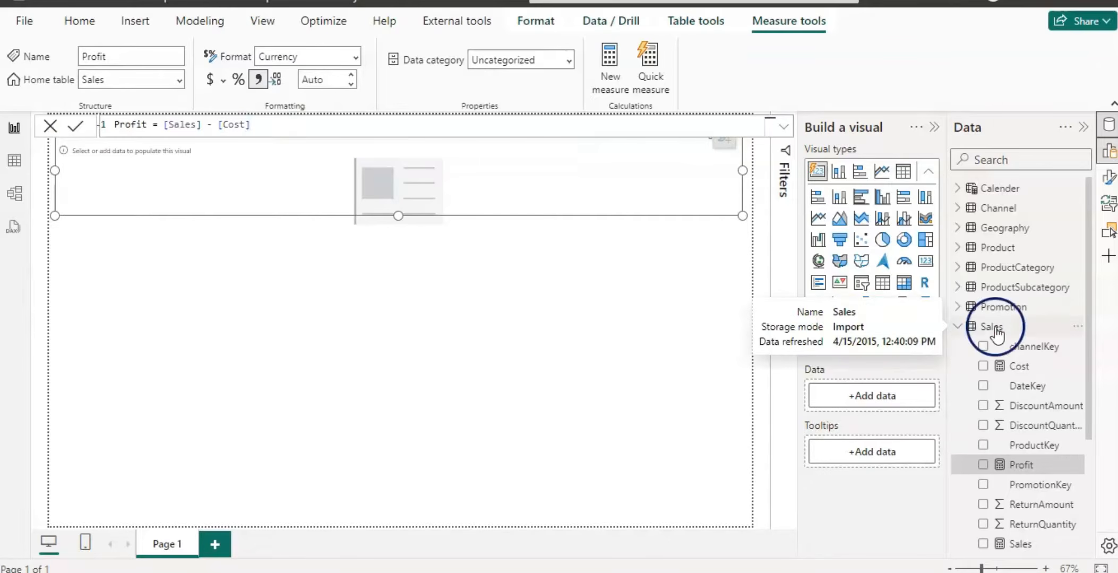
Create a new measure in the Sales table defined as Profit % = DIVIDE([Profit], [Sales]).
{"action": "right_click", "coordinate": [992, 327]}
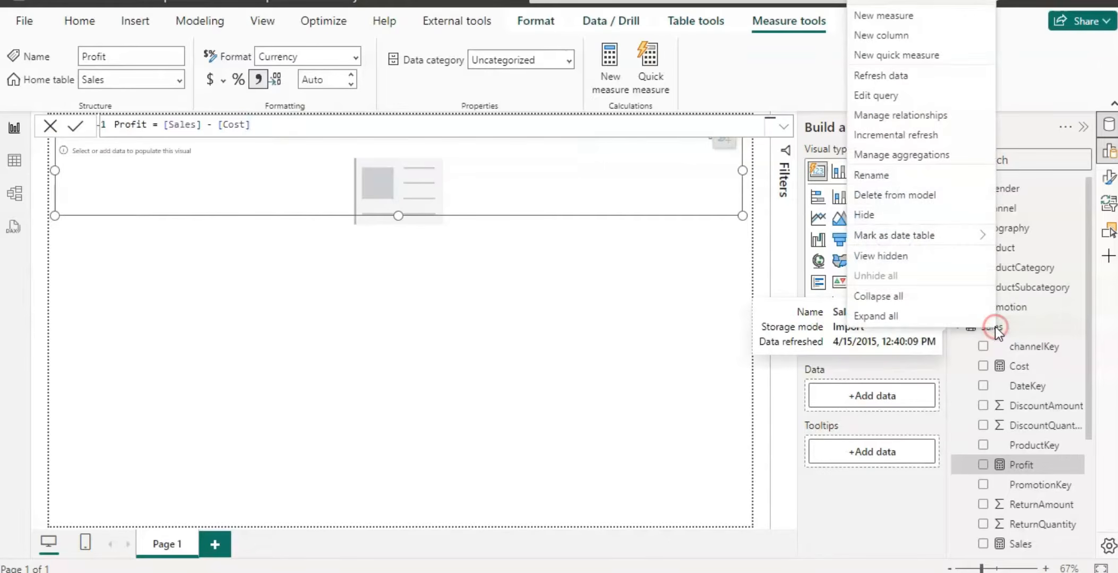
{"action": "left_click", "coordinate": [910, 5]}
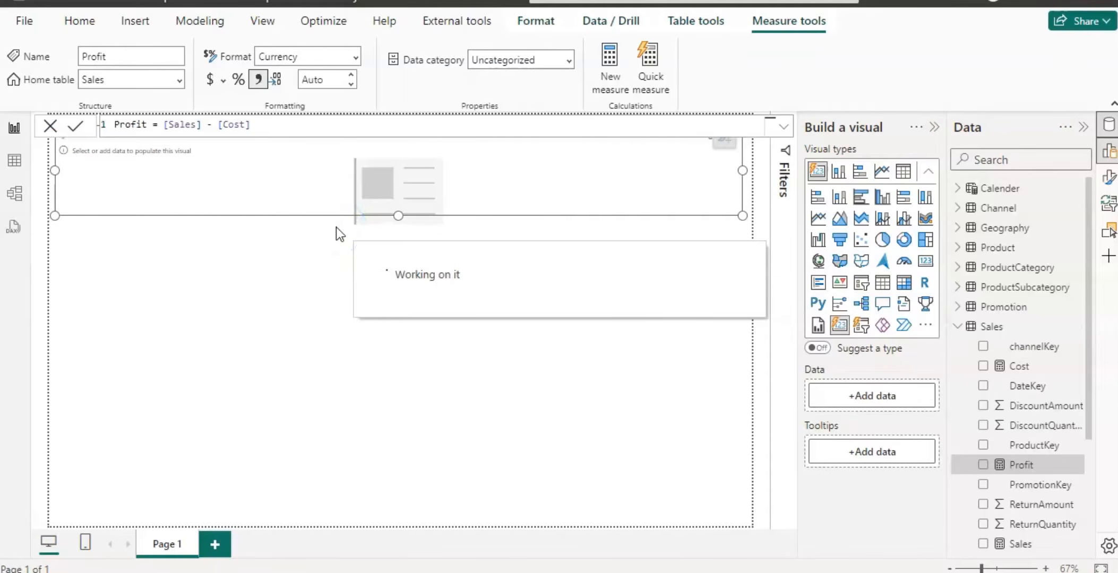
{"action": "left_click", "coordinate": [276, 125]}
{"action": "key", "text": "BackSpace"}
{"action": "key", "text": "BackSpace"}
{"action": "key", "text": "BackSpace"}
{"action": "key", "text": "BackSpace"}
{"action": "key", "text": "BackSpace"}
{"action": "key", "text": "BackSpace"}
{"action": "key", "text": "BackSpace"}
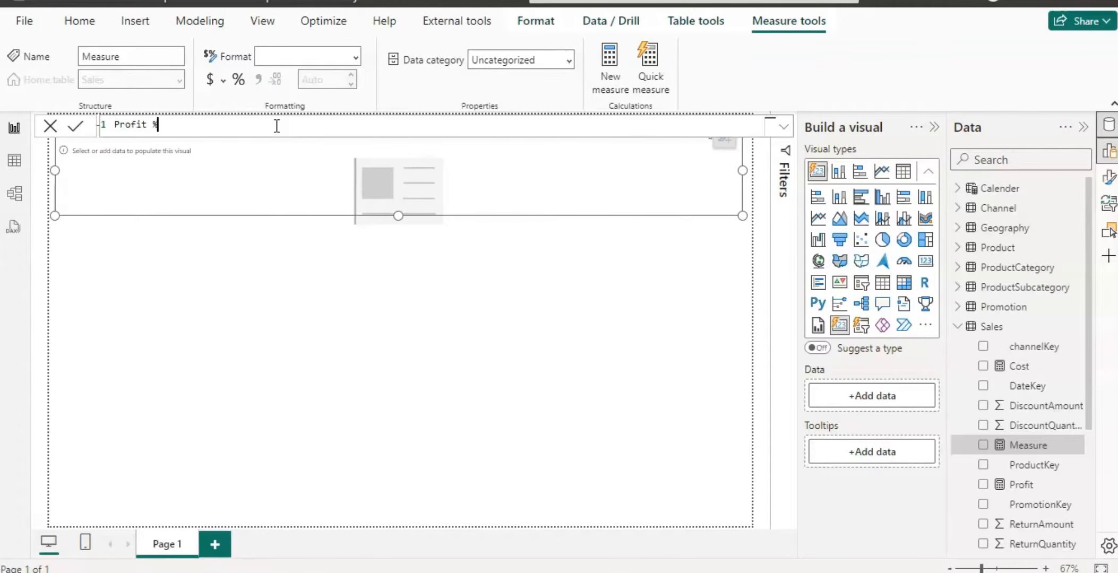
{"action": "type", "text": "div"}
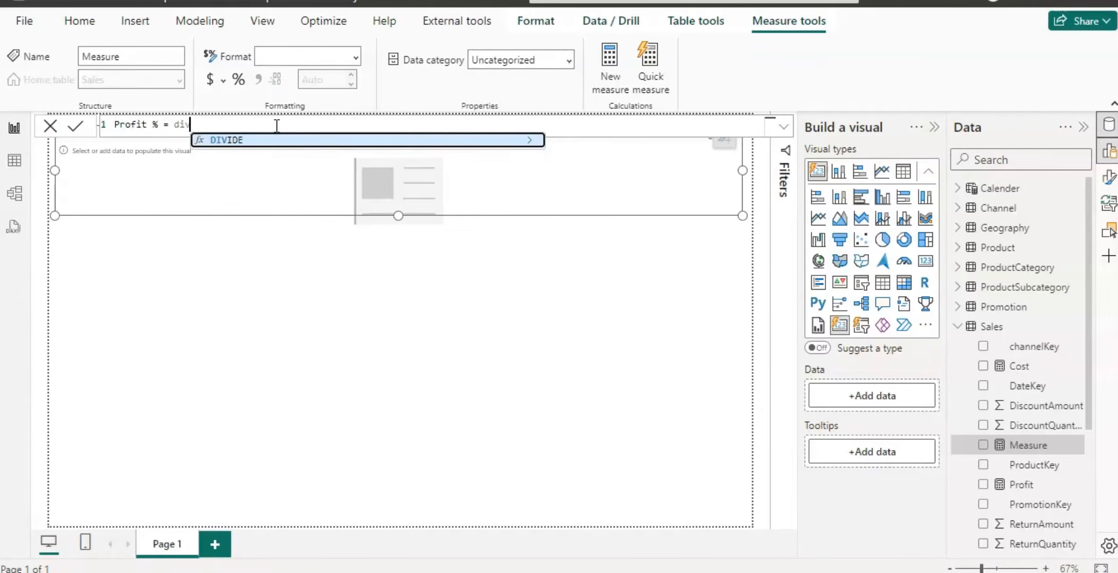
{"action": "left_click", "coordinate": [248, 139]}
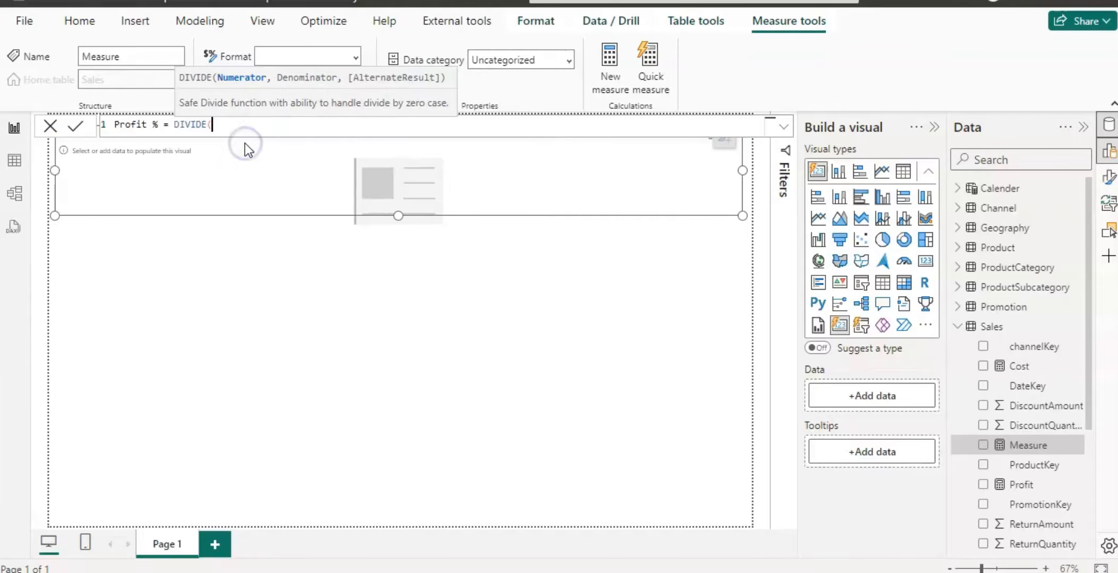
{"action": "type", "text": "["}
{"action": "left_click", "coordinate": [252, 153]}
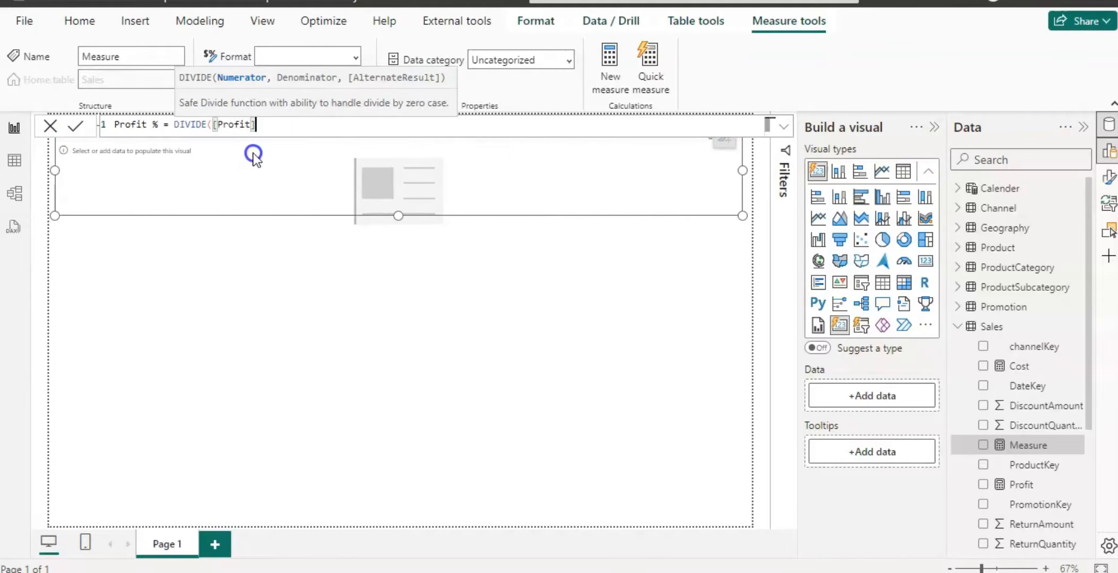
{"action": "type", "text": ", ["}
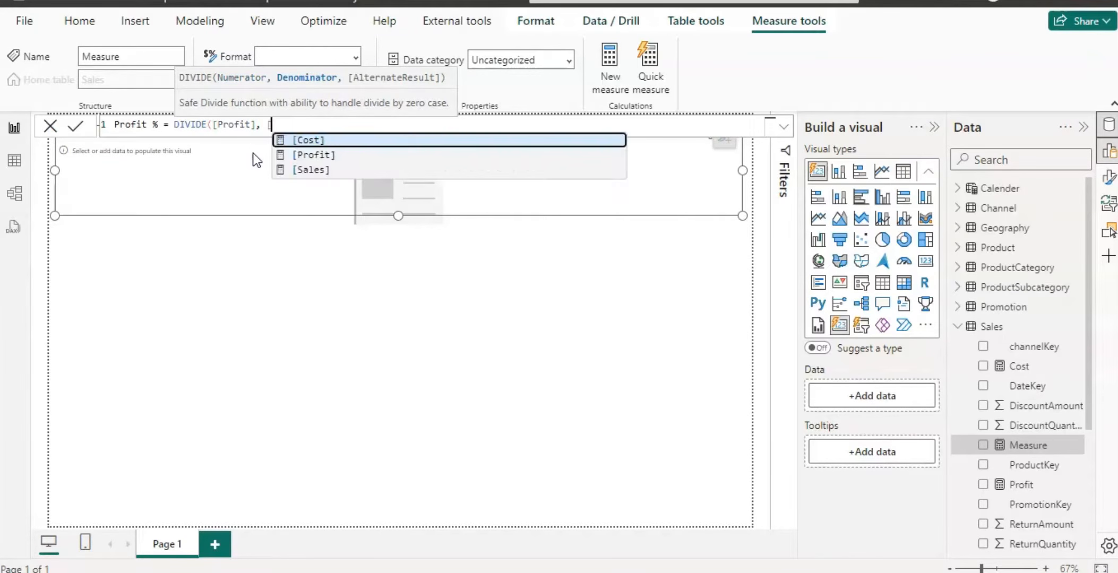
{"action": "left_click", "coordinate": [302, 168]}
{"action": "type", "text": ")"}
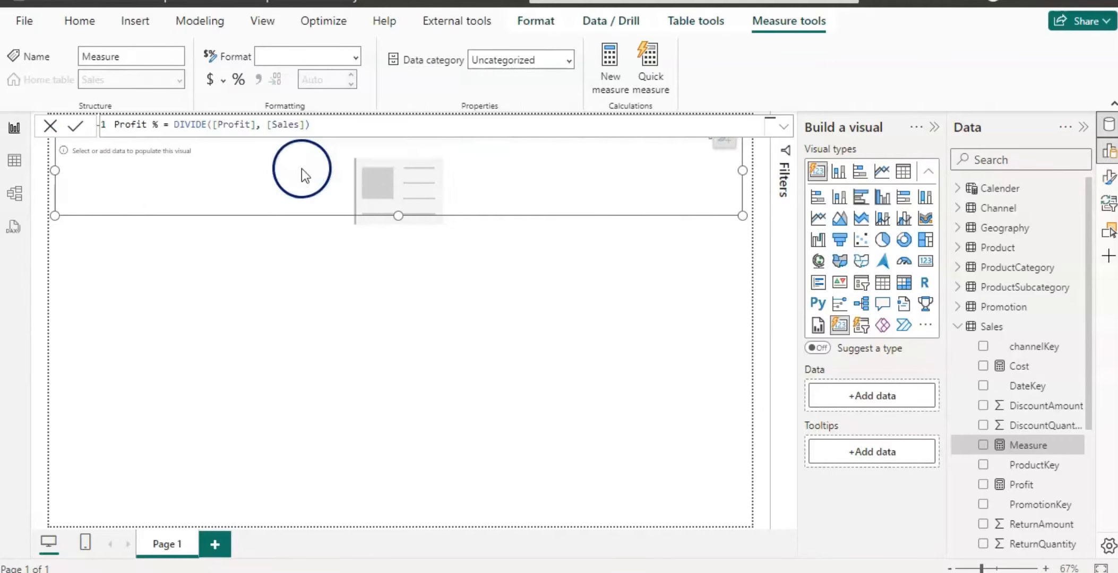
{"action": "key", "text": "Return"}
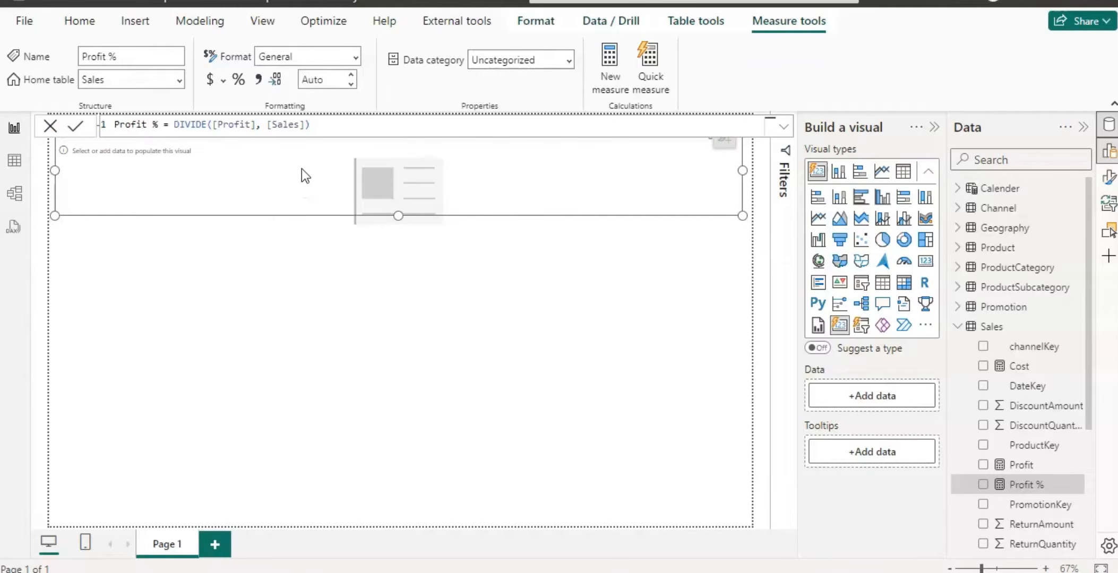
Add the Sales, Cost, Profit and Profit % measures to the card visual and format Profit % as a percentage.
{"action": "left_click", "coordinate": [300, 305]}
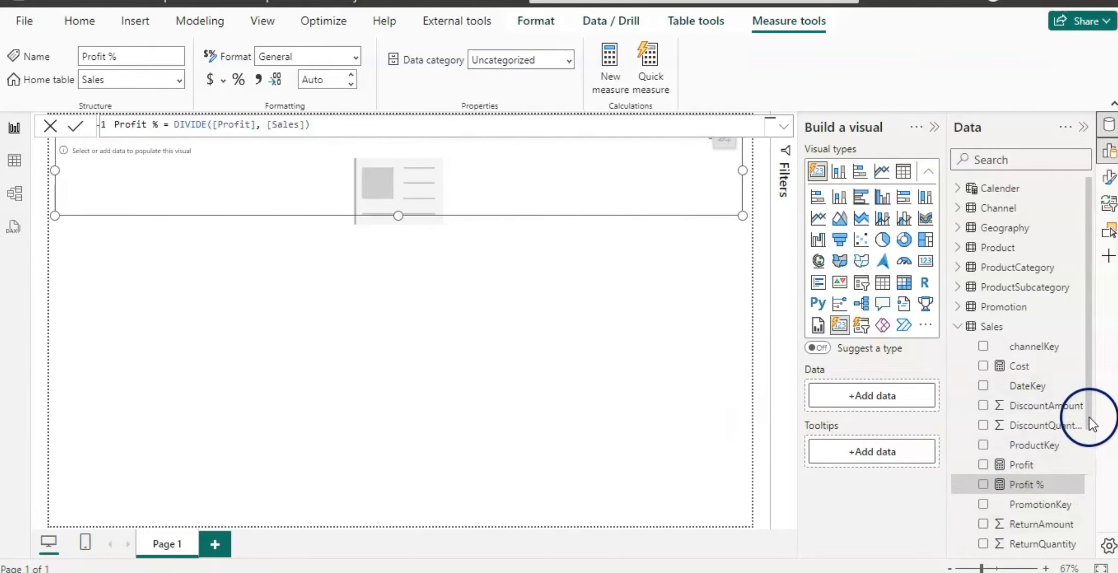
{"action": "left_click_drag", "start_coordinate": [1089, 417], "coordinate": [1096, 531]}
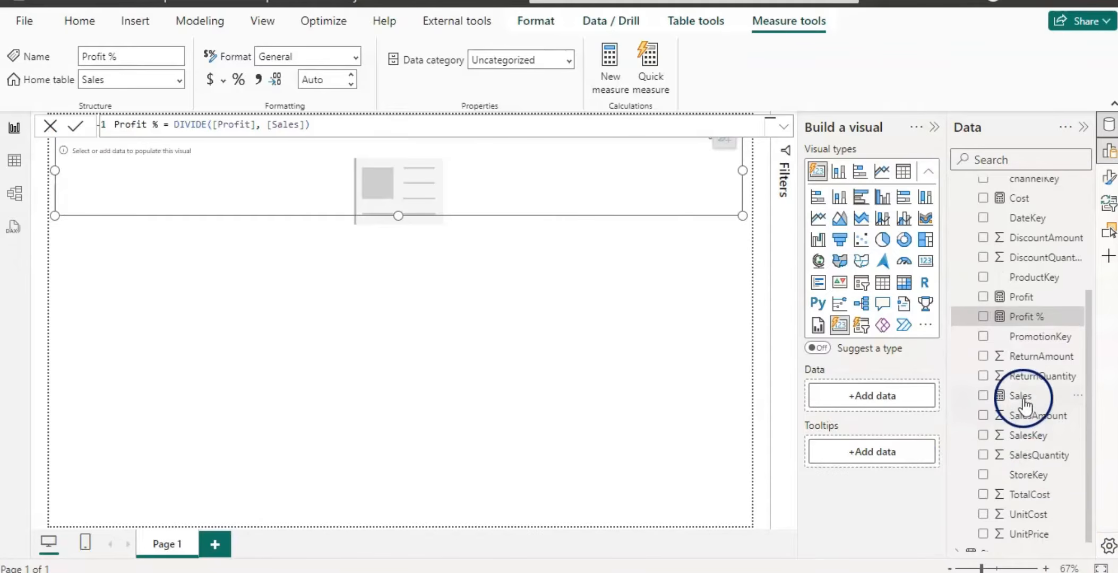
{"action": "left_click", "coordinate": [1000, 402]}
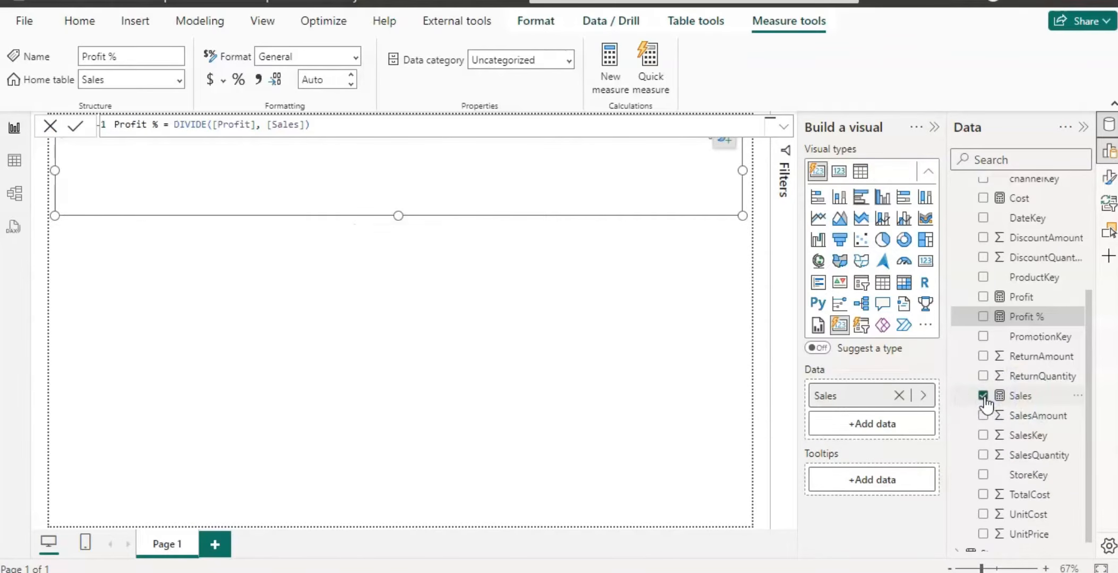
{"action": "left_click_drag", "start_coordinate": [1090, 407], "coordinate": [1088, 304]}
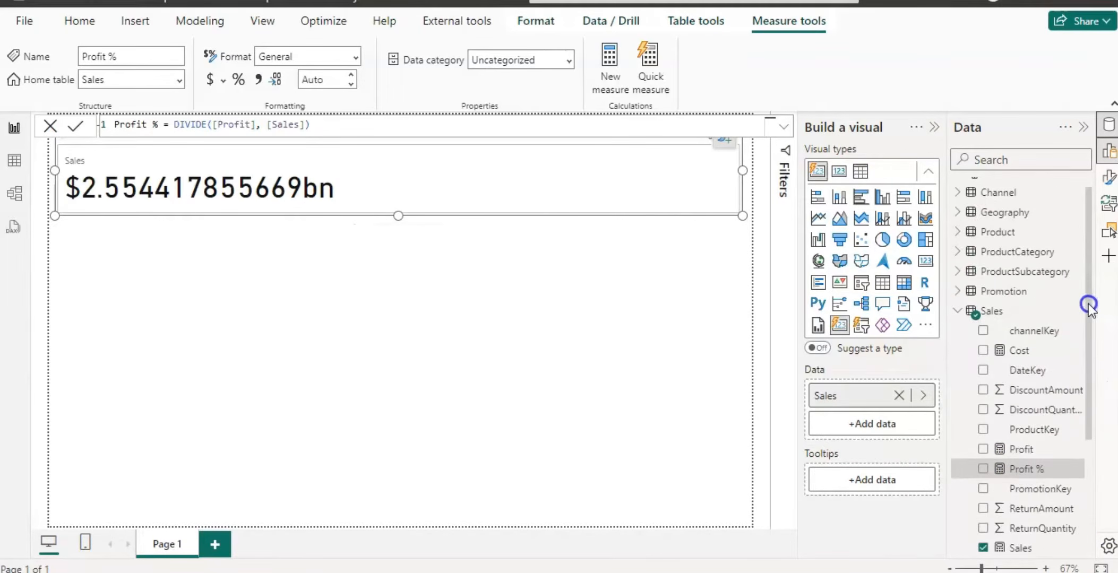
{"action": "left_click", "coordinate": [985, 351]}
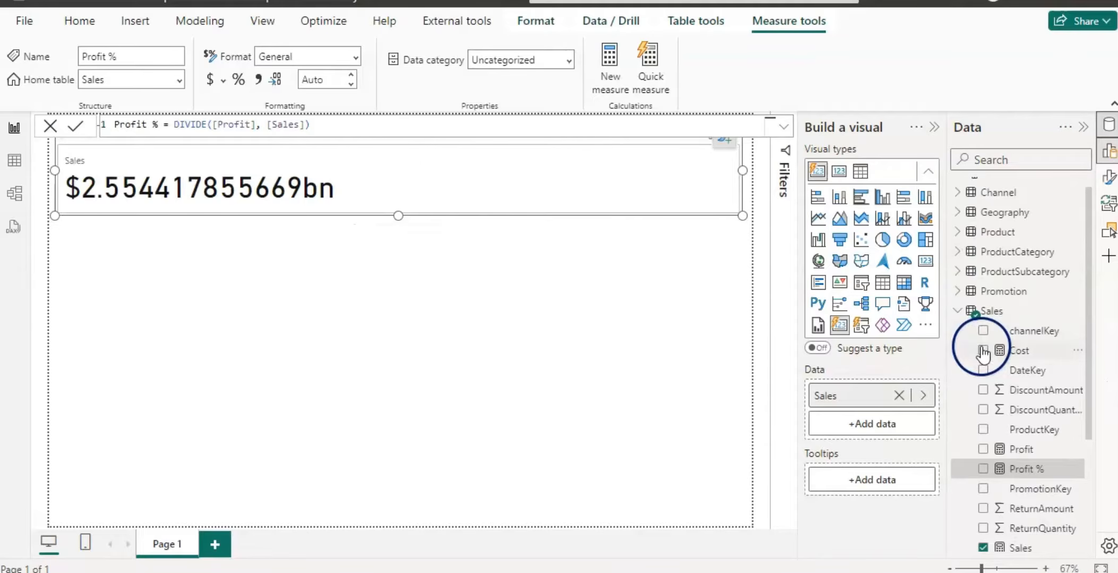
{"action": "left_click", "coordinate": [983, 451]}
{"action": "left_click", "coordinate": [983, 469]}
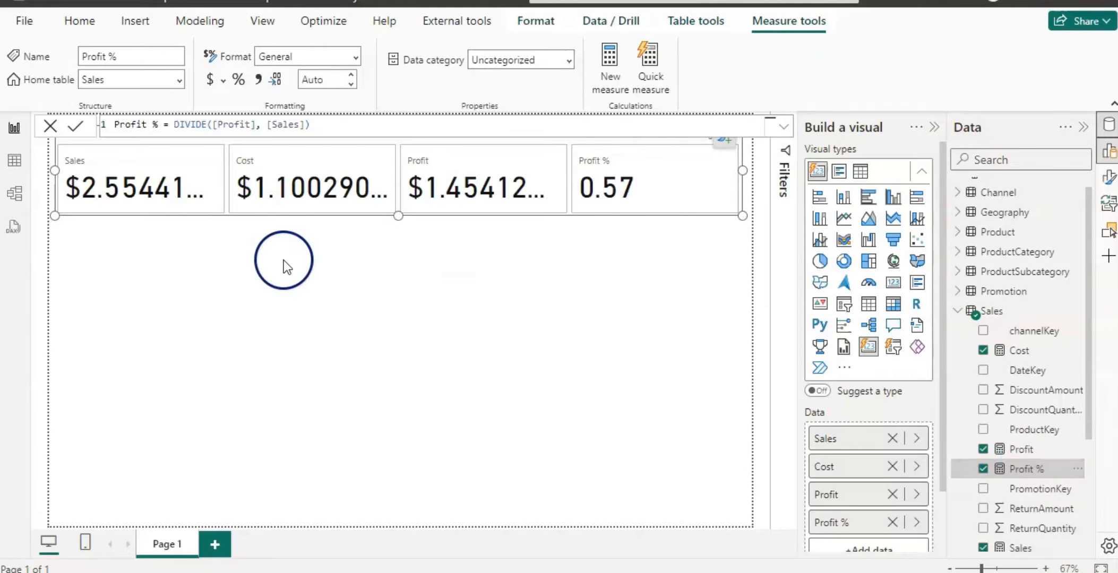
{"action": "left_click", "coordinate": [240, 80]}
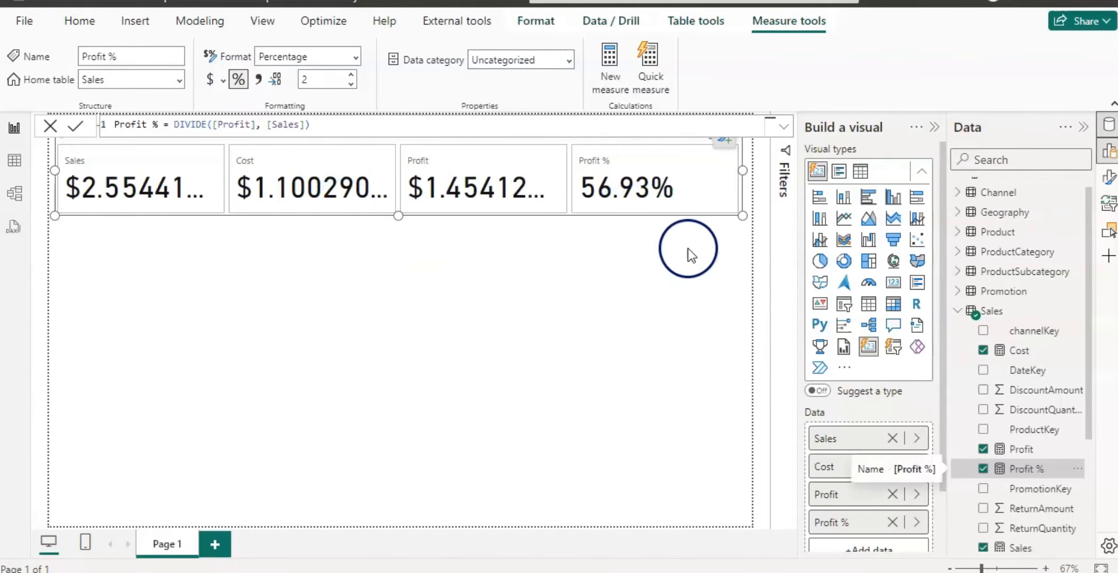
Open the card visual's formatting options and center-align the callout values.
{"action": "left_click", "coordinate": [1108, 178]}
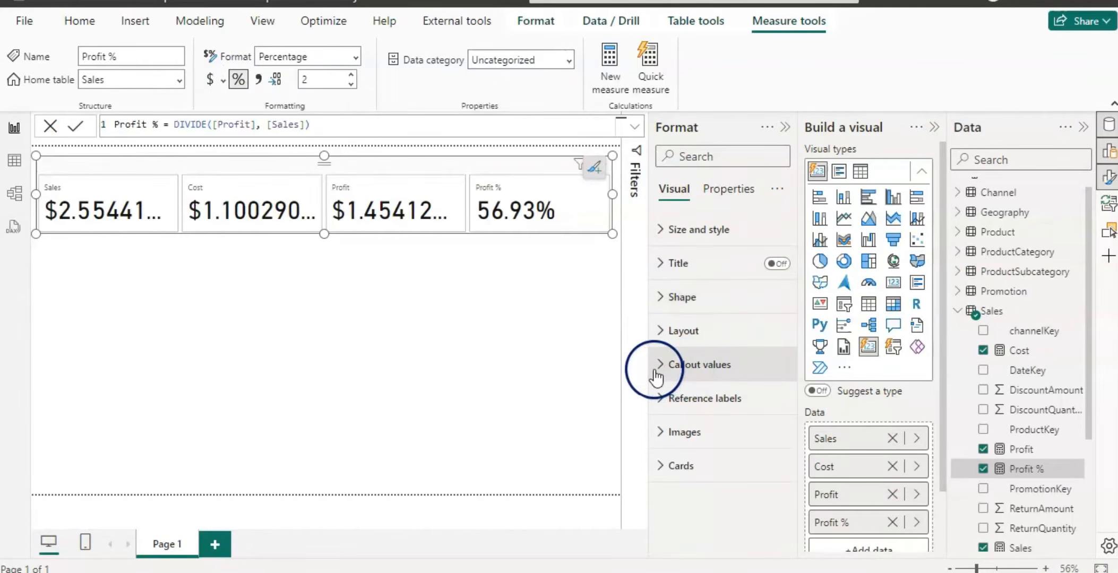
{"action": "left_click", "coordinate": [661, 342]}
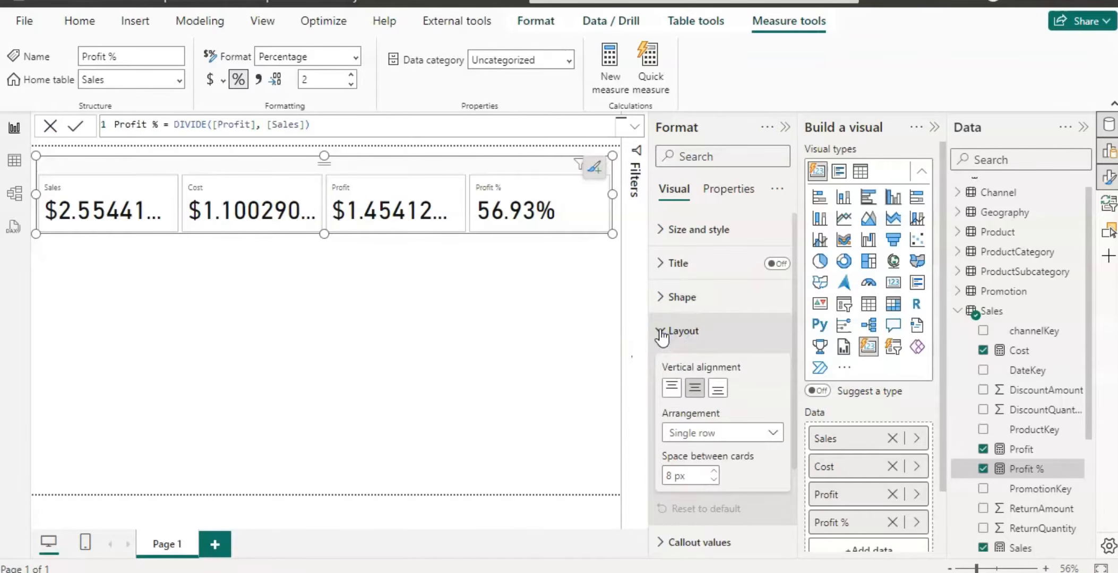
{"action": "scroll", "coordinate": [796, 348], "scroll_direction": "down", "scroll_amount": 3}
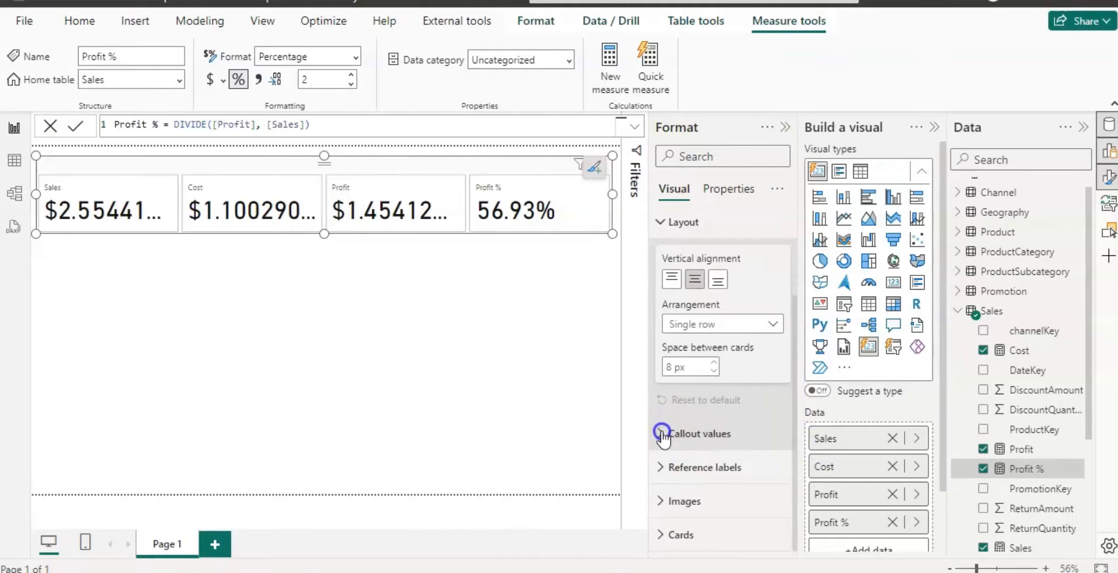
{"action": "left_click", "coordinate": [673, 436]}
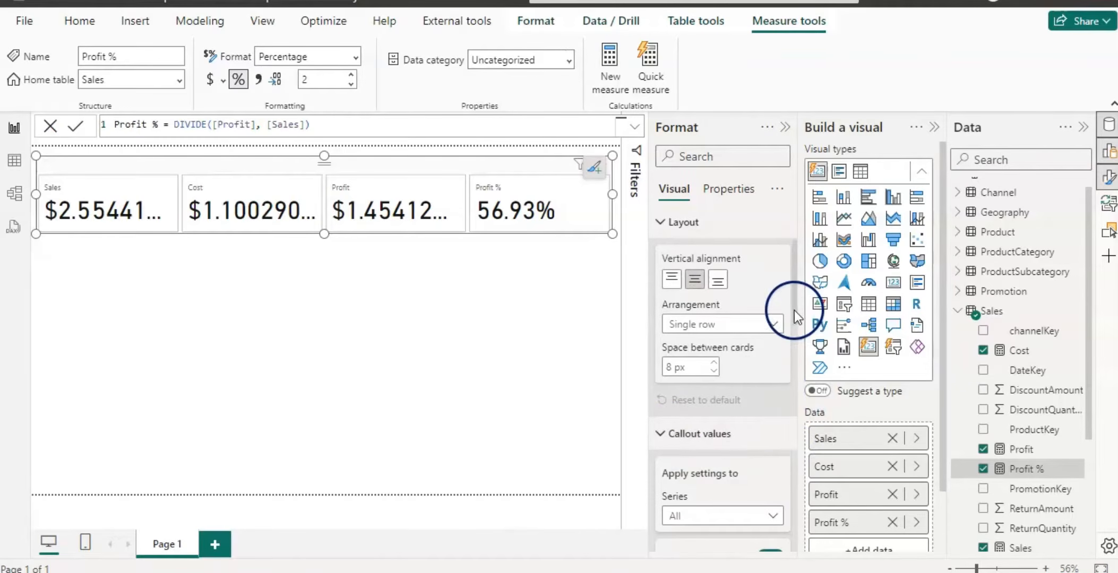
{"action": "left_click_drag", "start_coordinate": [796, 311], "coordinate": [796, 395]}
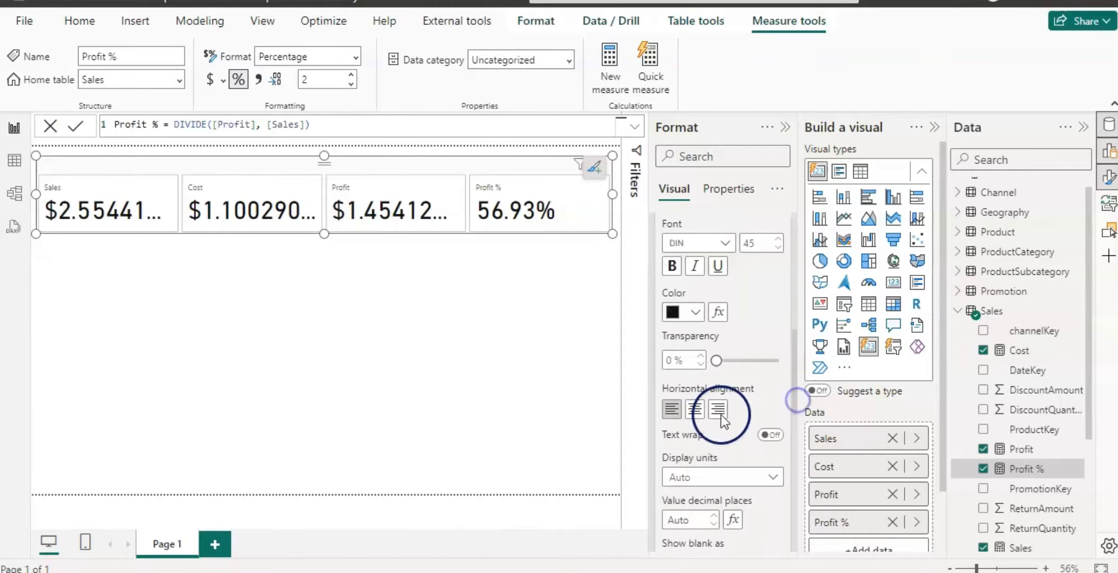
{"action": "left_click", "coordinate": [695, 409]}
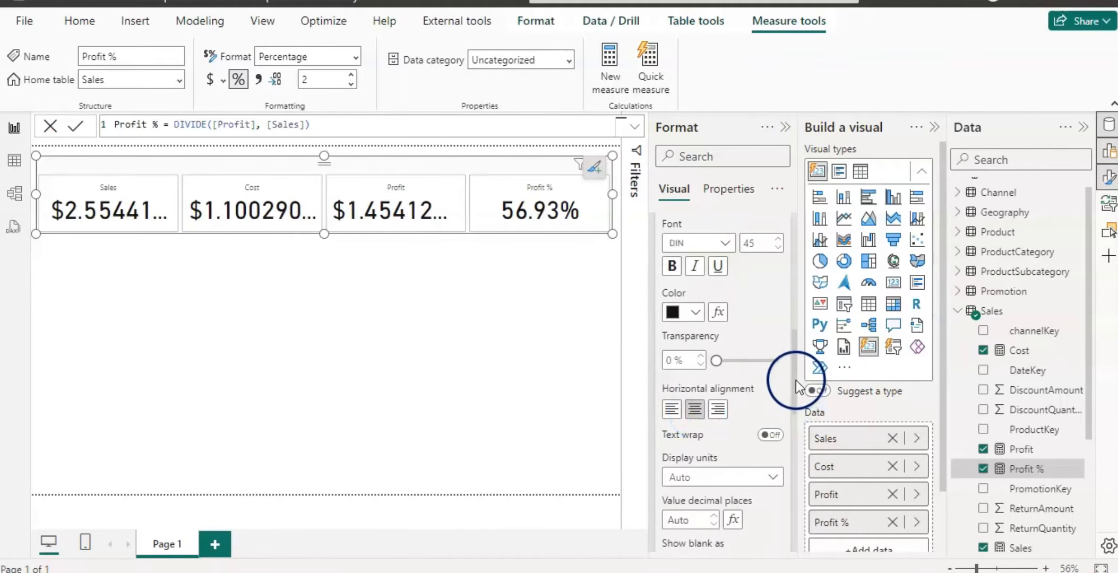
Set the callout values' decimal places to 1.
{"action": "left_click_drag", "start_coordinate": [796, 382], "coordinate": [793, 423]}
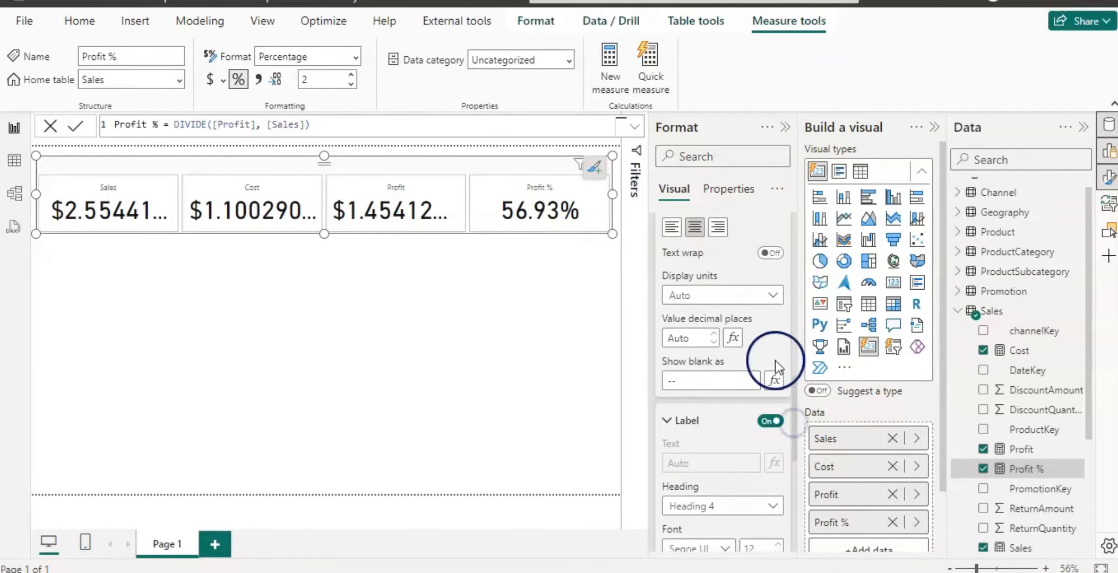
{"action": "left_click", "coordinate": [695, 338]}
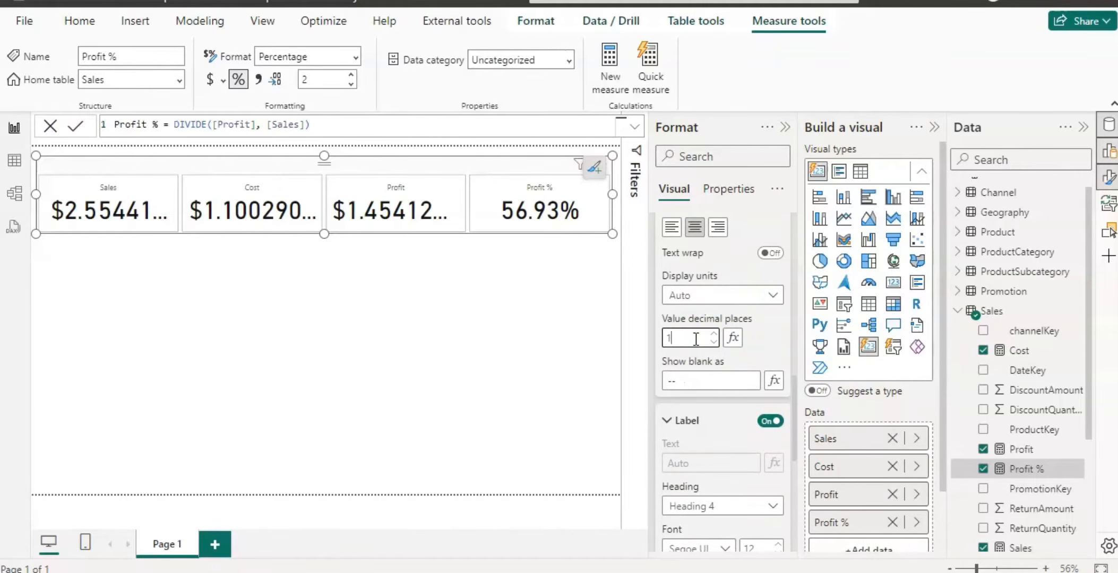
{"action": "left_click", "coordinate": [771, 352]}
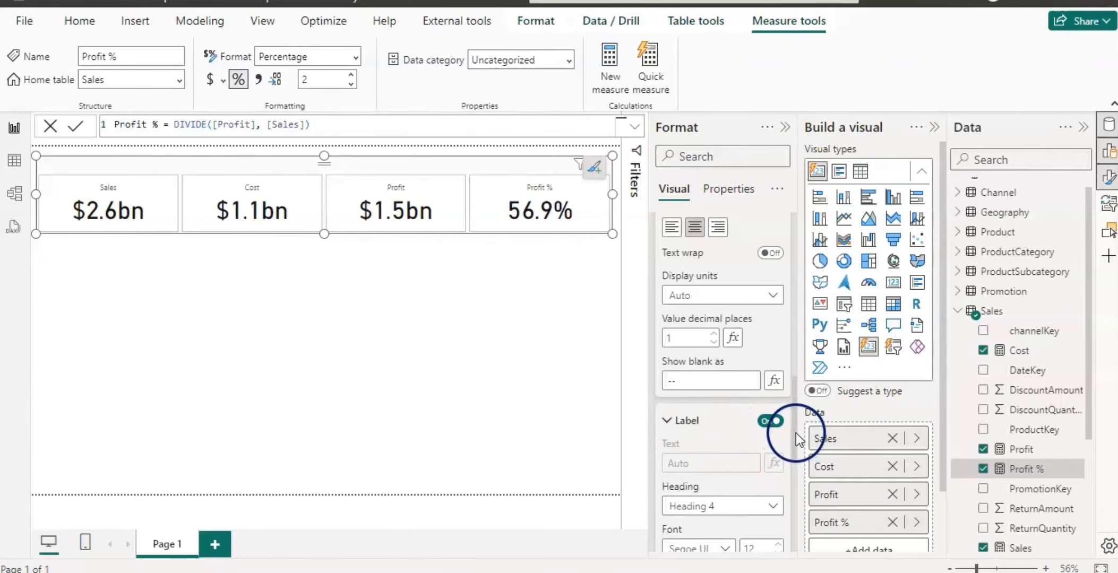
Position the card labels below the values.
{"action": "left_click_drag", "start_coordinate": [796, 433], "coordinate": [795, 499]}
{"action": "left_click", "coordinate": [771, 445]}
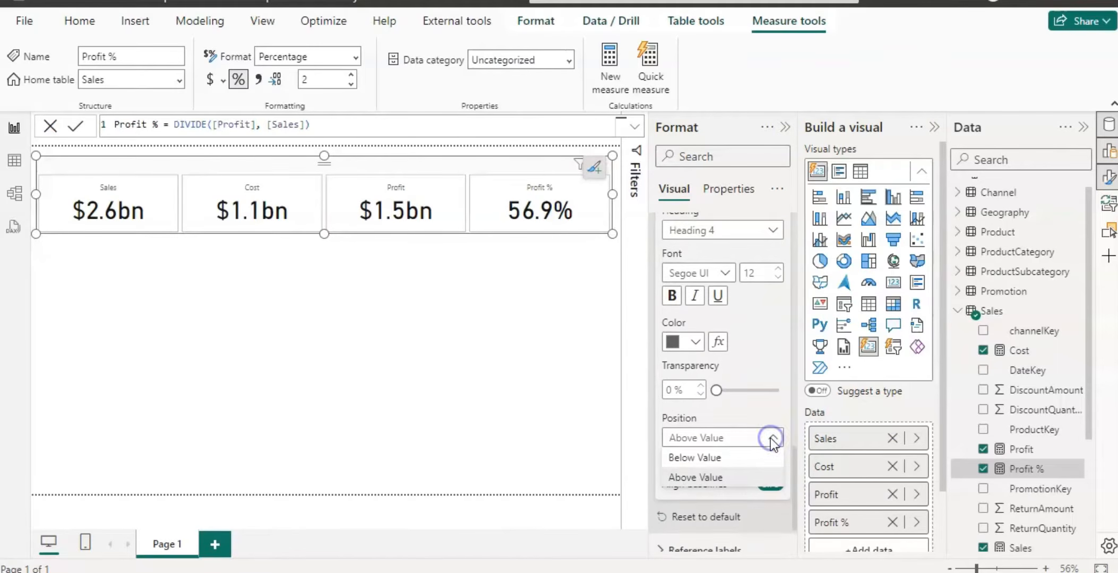
{"action": "left_click", "coordinate": [701, 460]}
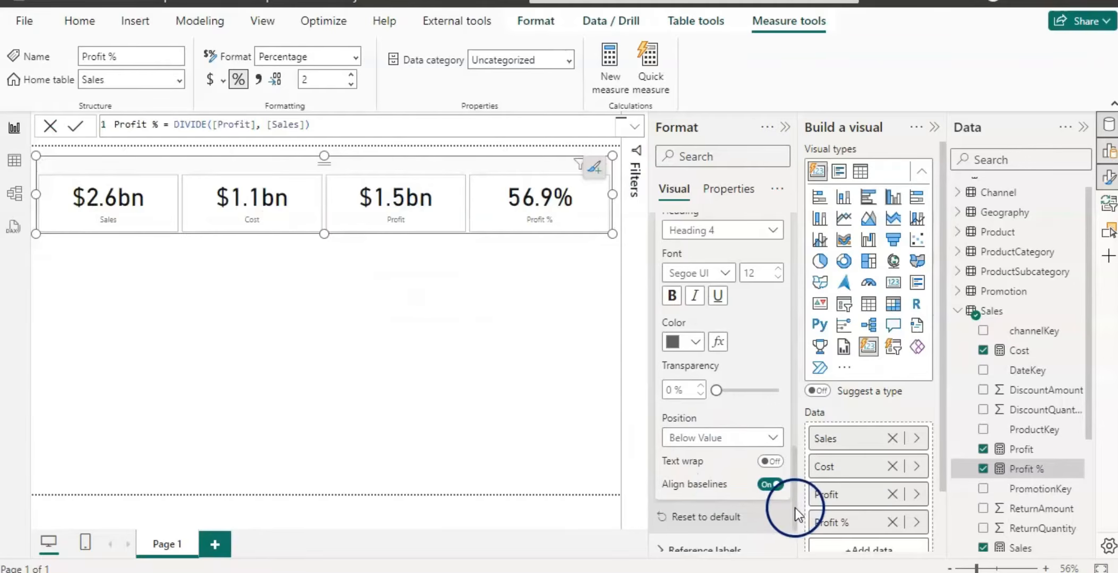
Increase the card labels' font size to 17.
{"action": "left_click_drag", "start_coordinate": [794, 509], "coordinate": [801, 464]}
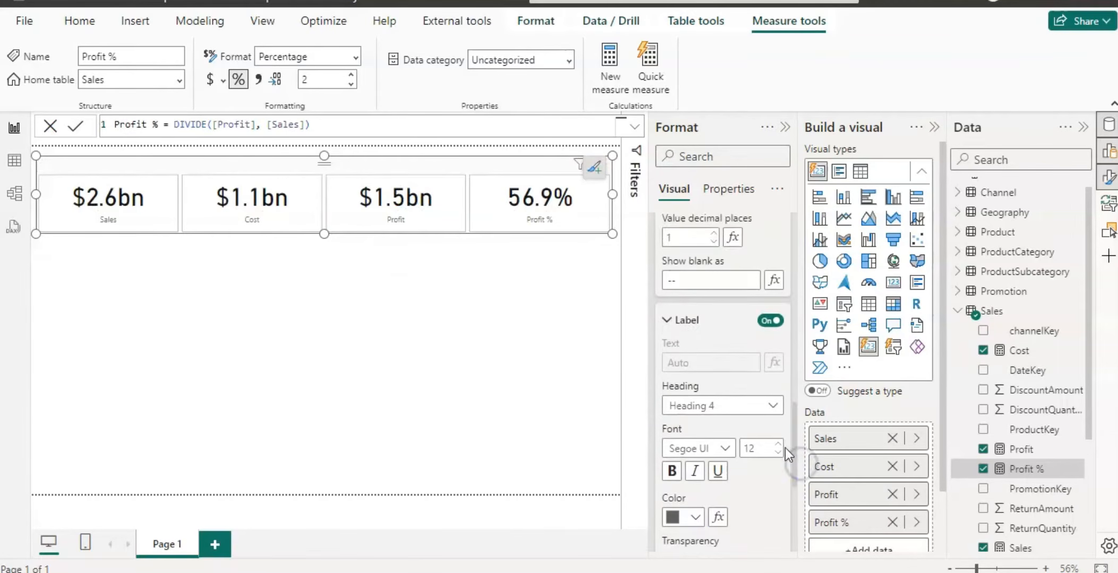
{"action": "left_click", "coordinate": [781, 445]}
{"action": "left_click", "coordinate": [781, 444]}
{"action": "left_click", "coordinate": [781, 445]}
{"action": "left_click", "coordinate": [782, 445]}
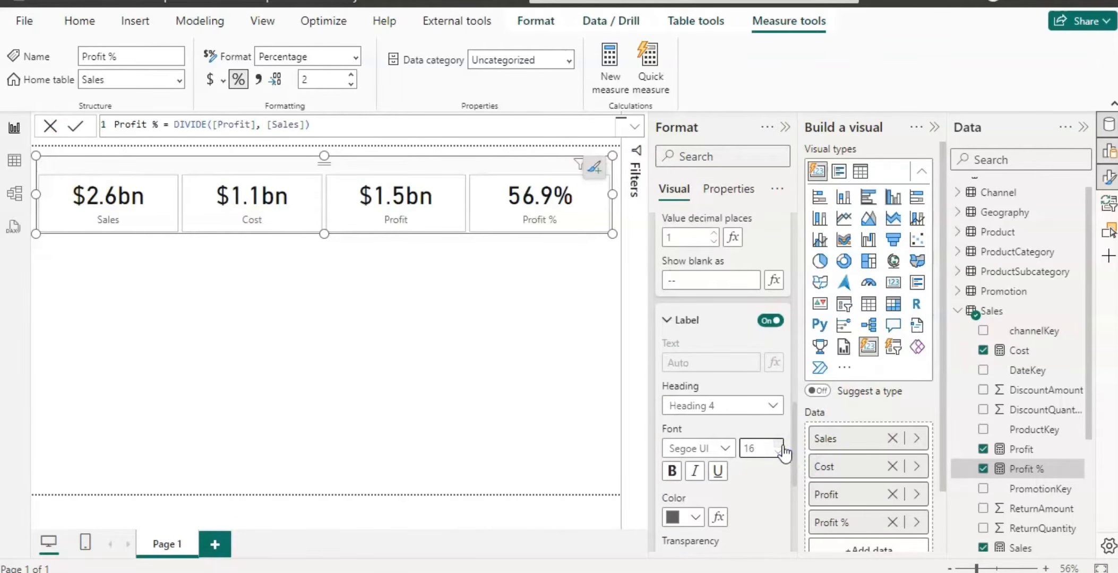
{"action": "left_click", "coordinate": [781, 445]}
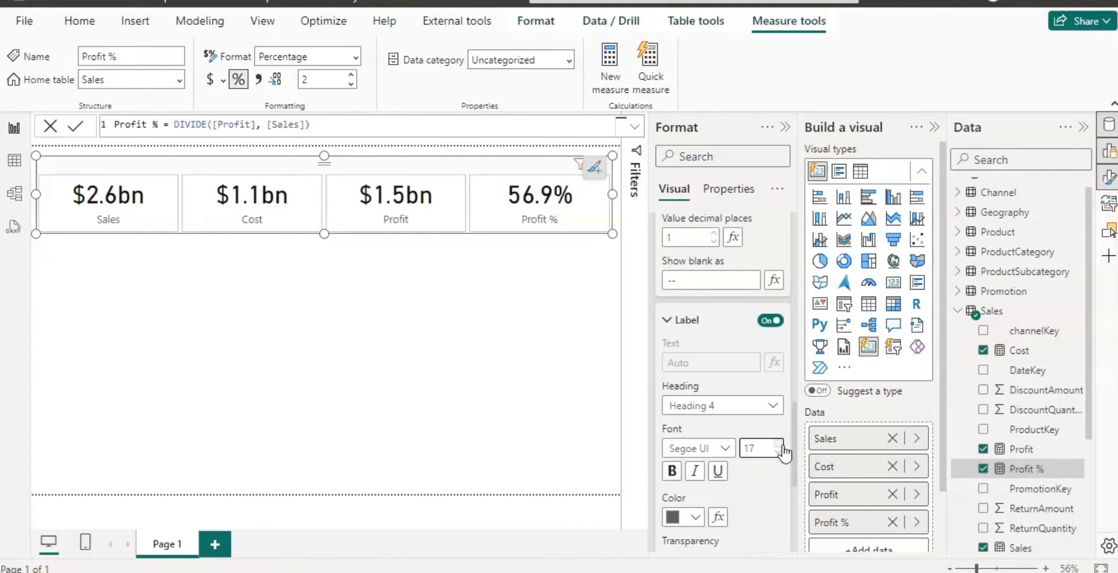
Increase the callout values' font size to 52.
{"action": "scroll", "coordinate": [794, 474], "scroll_direction": "down", "scroll_amount": 4}
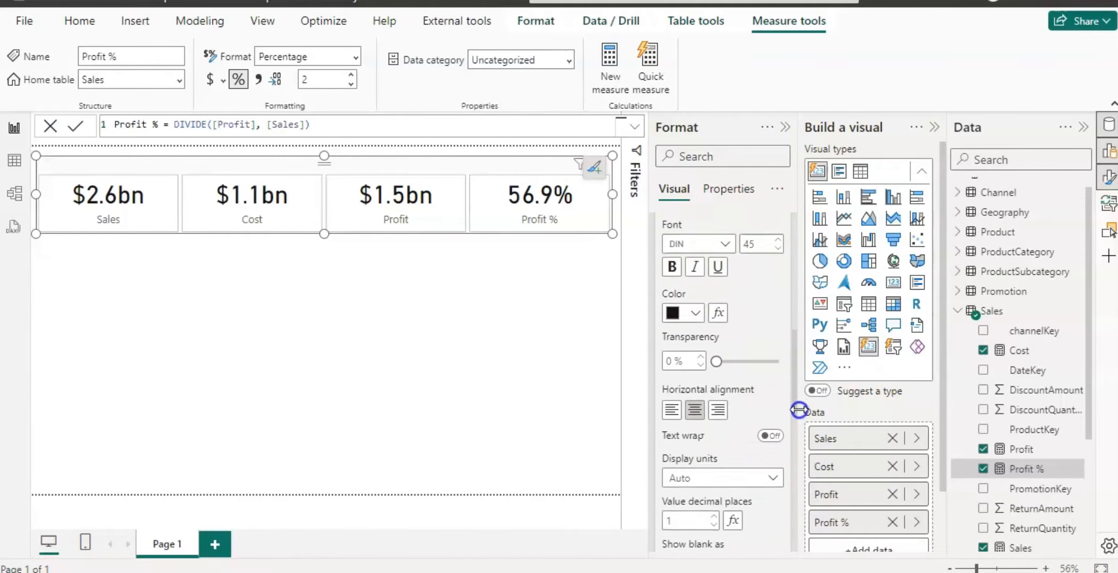
{"action": "scroll", "coordinate": [799, 411], "scroll_direction": "up", "scroll_amount": 2}
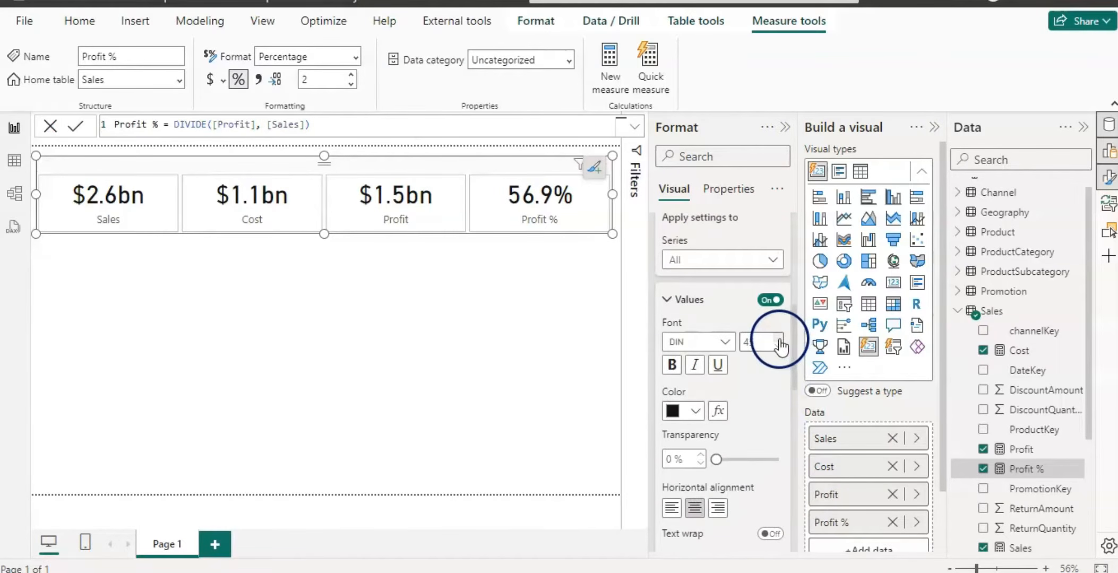
{"action": "left_click", "coordinate": [779, 339]}
{"action": "left_click", "coordinate": [779, 339]}
{"action": "left_click", "coordinate": [779, 339]}
{"action": "left_click", "coordinate": [779, 338]}
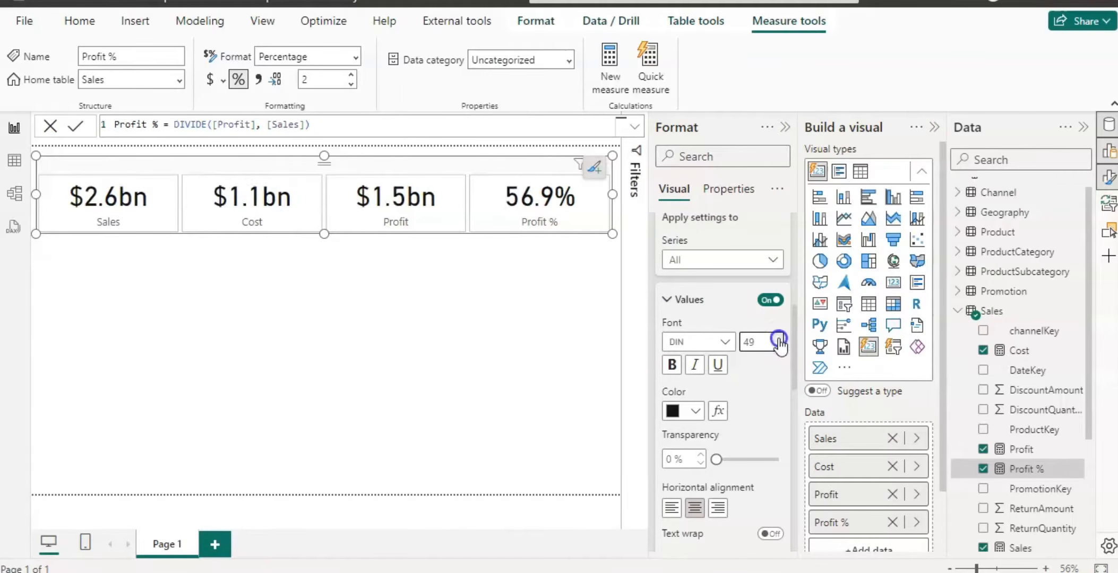
{"action": "left_click", "coordinate": [779, 338]}
{"action": "left_click", "coordinate": [779, 339]}
{"action": "left_click", "coordinate": [779, 338]}
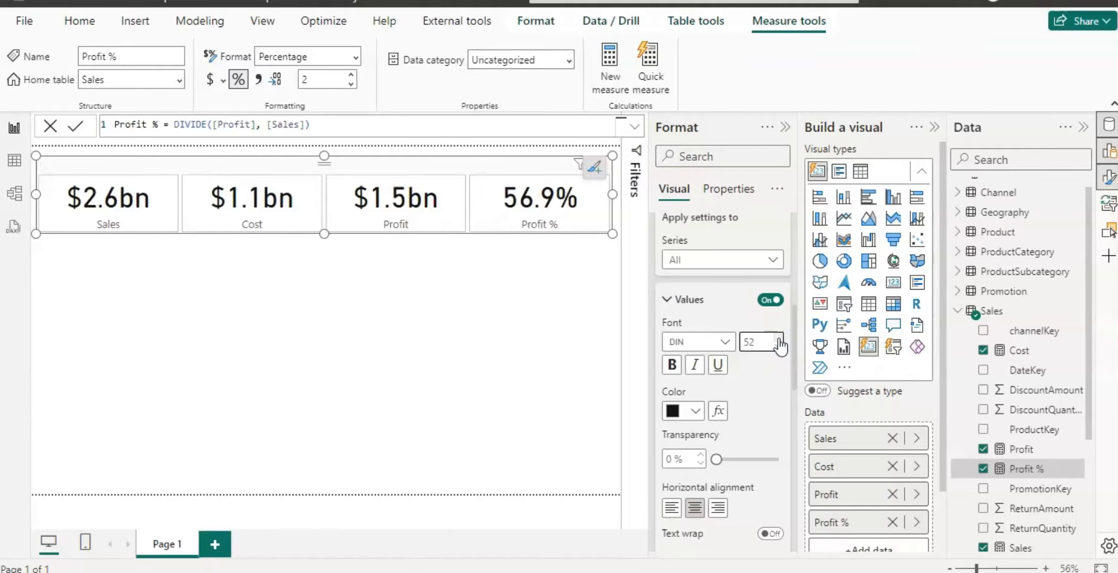
Deselect the card, insert a text box below it and shrink it to about half the canvas width.
{"action": "left_click", "coordinate": [419, 266]}
{"action": "left_click", "coordinate": [371, 263]}
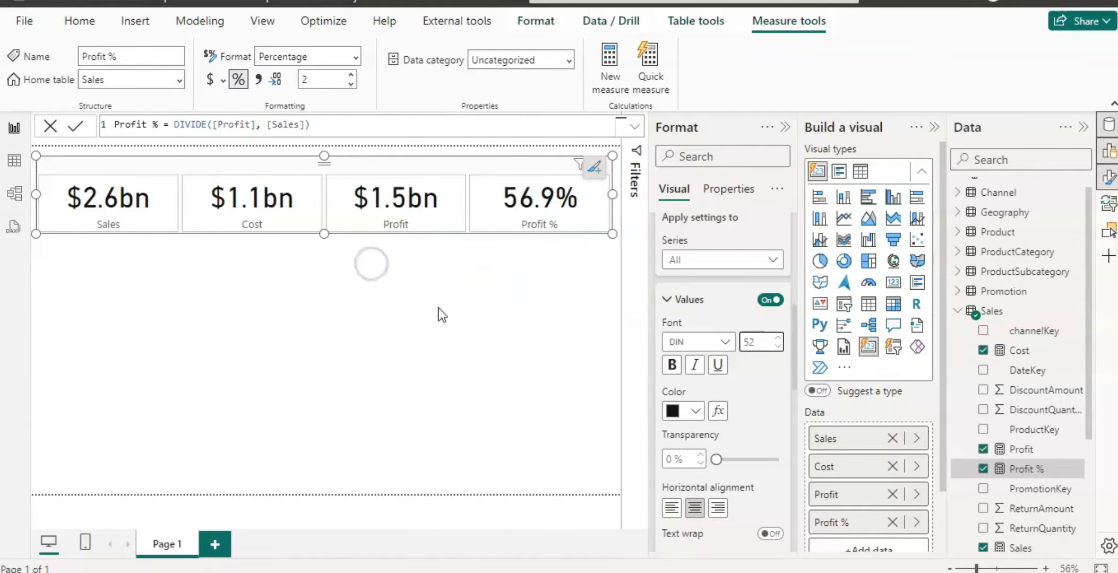
{"action": "left_click", "coordinate": [511, 348]}
{"action": "left_click", "coordinate": [371, 272]}
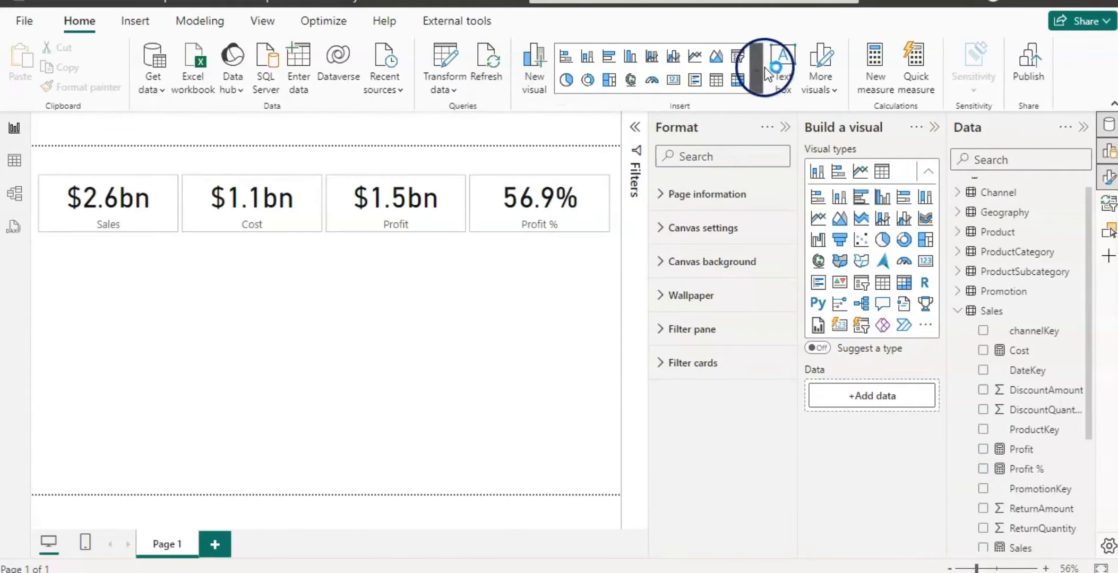
{"action": "left_click", "coordinate": [783, 61]}
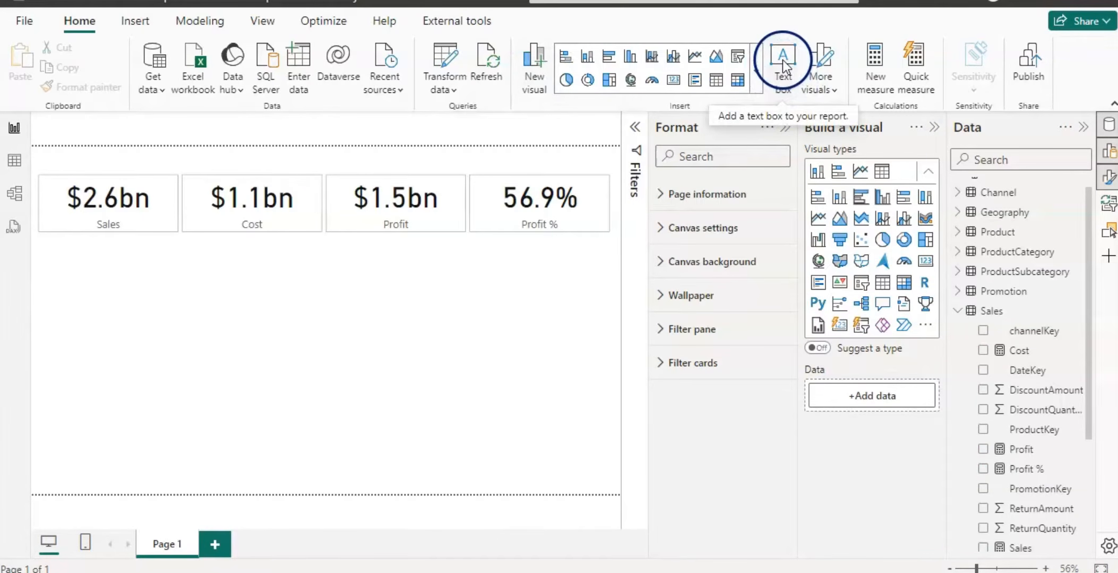
{"action": "left_click", "coordinate": [409, 341]}
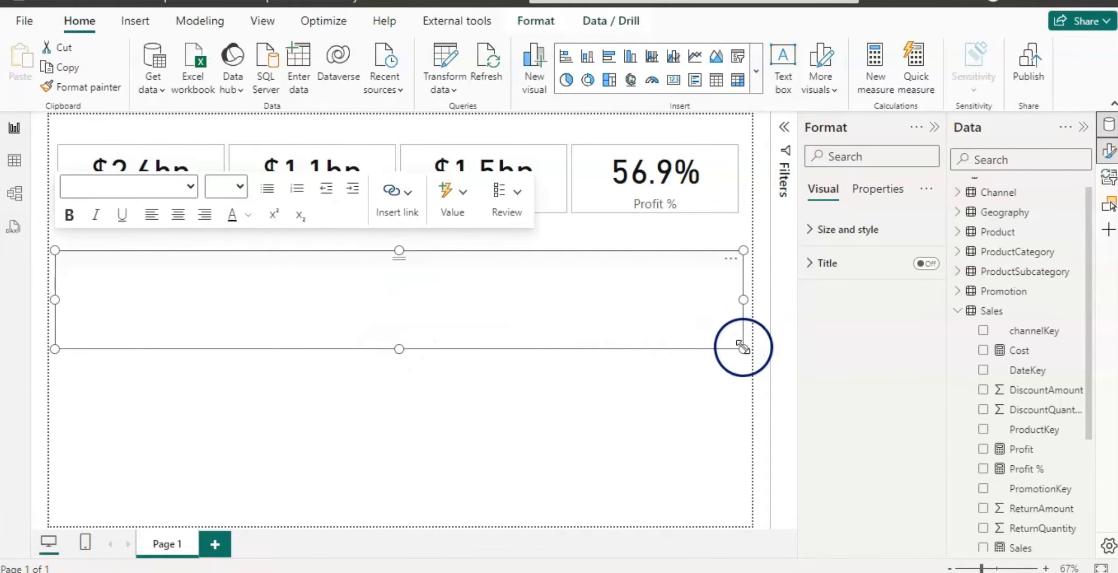
{"action": "left_click_drag", "start_coordinate": [742, 346], "coordinate": [404, 317]}
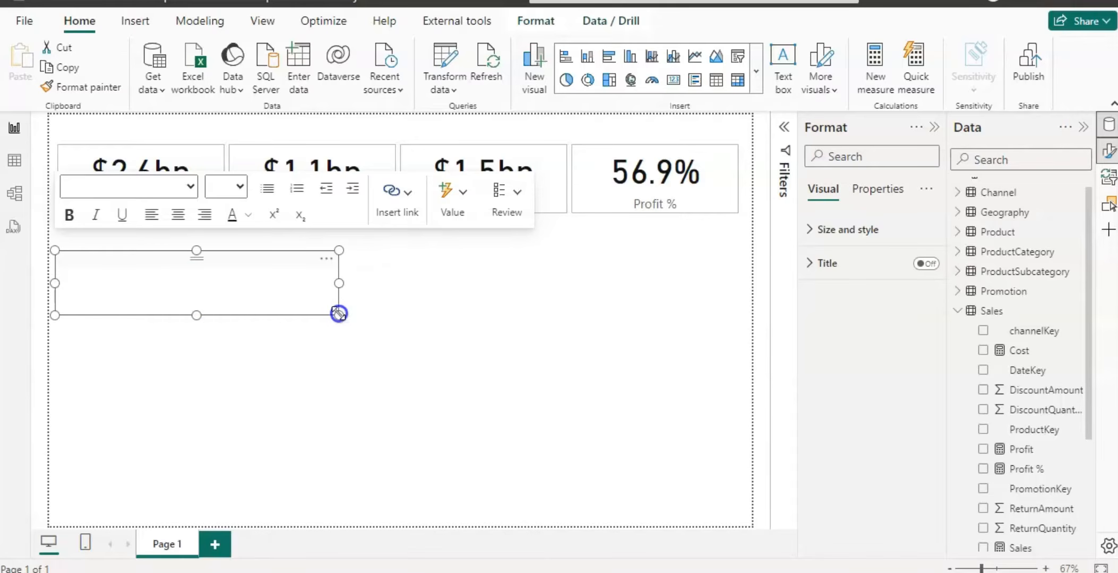
Set the text box font size to 28 and enter the title 2013 Performance.
{"action": "left_click", "coordinate": [191, 293]}
{"action": "left_click", "coordinate": [140, 284]}
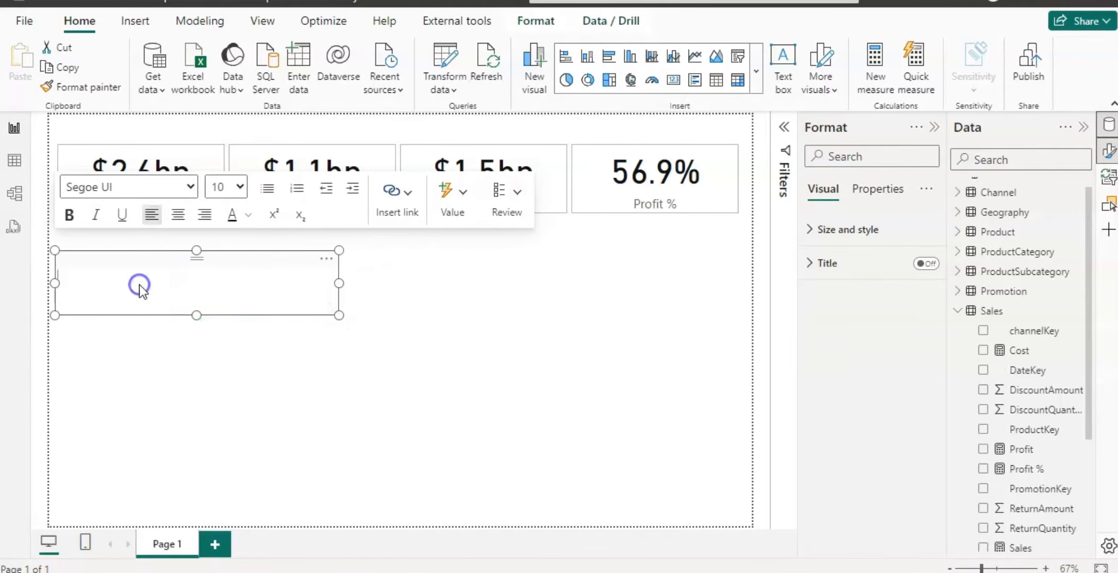
{"action": "left_click", "coordinate": [245, 187]}
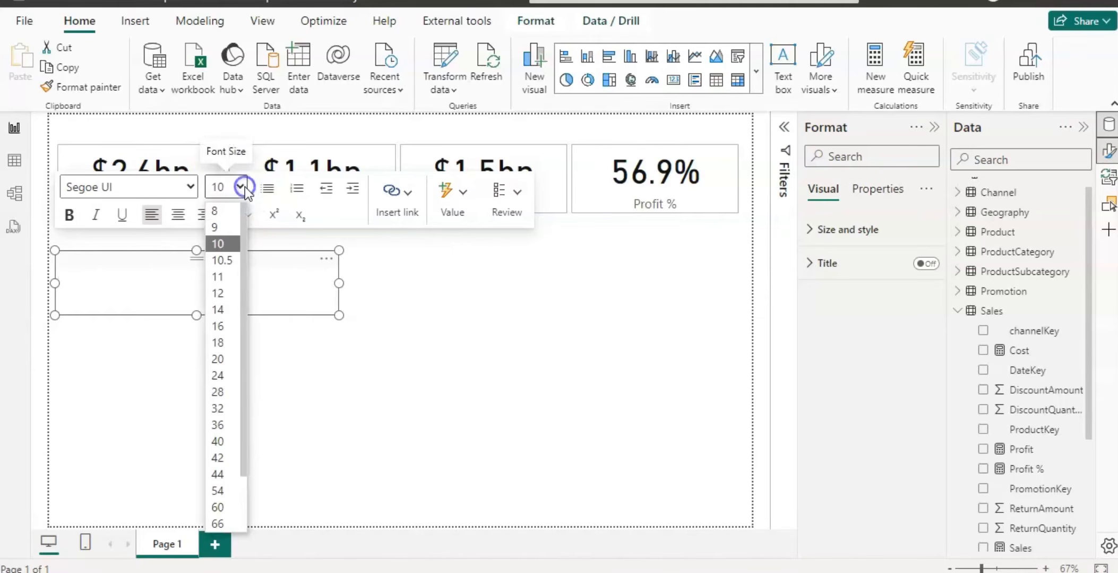
{"action": "left_click", "coordinate": [216, 391]}
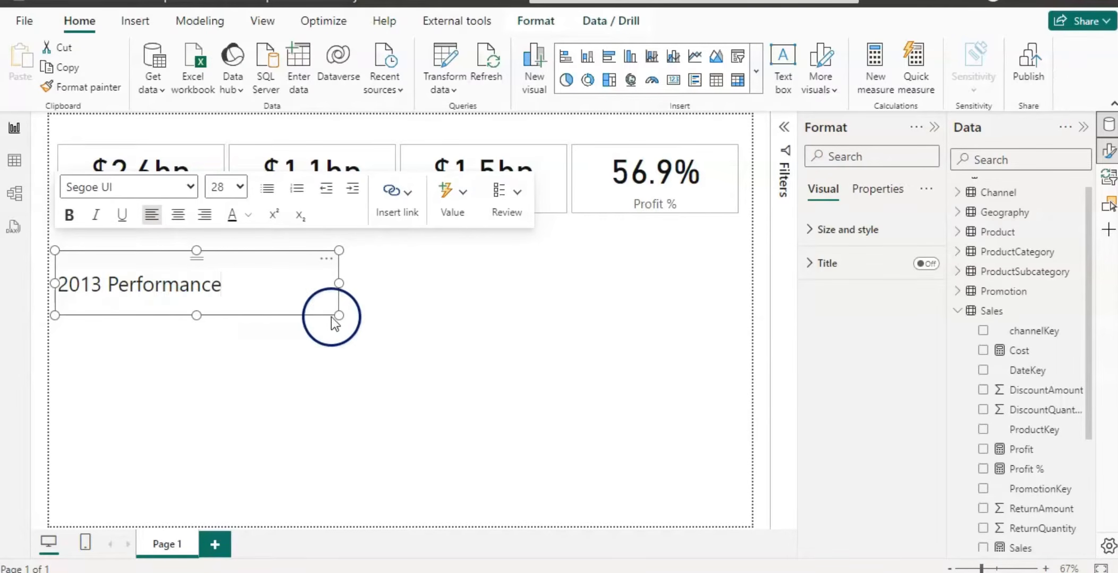
Make the 2013 Performance title bold and center-aligned.
{"action": "left_click_drag", "start_coordinate": [339, 283], "coordinate": [54, 283]}
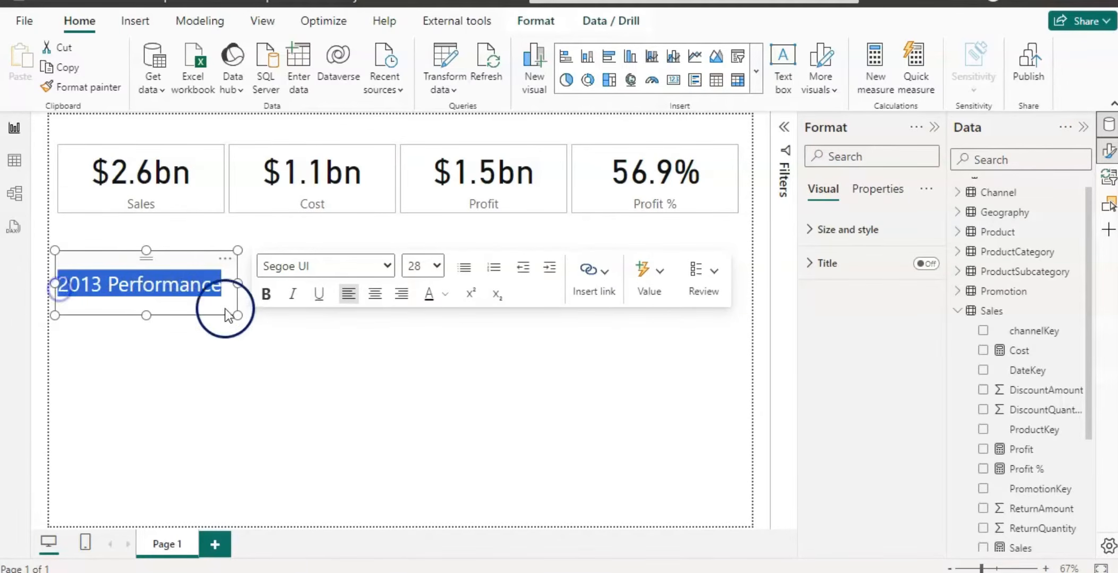
{"action": "left_click", "coordinate": [266, 295]}
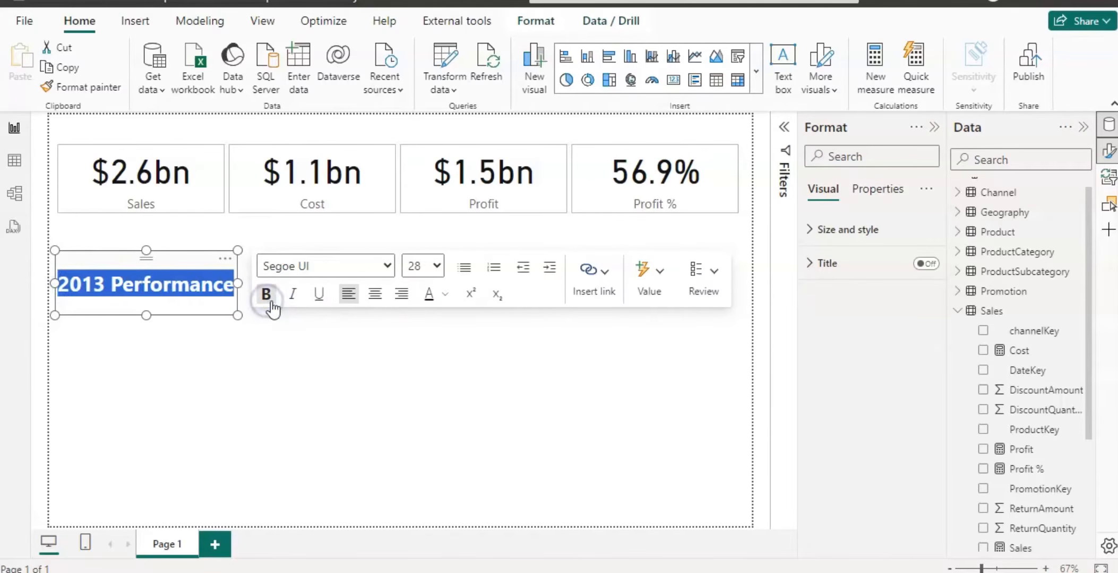
{"action": "left_click", "coordinate": [375, 295]}
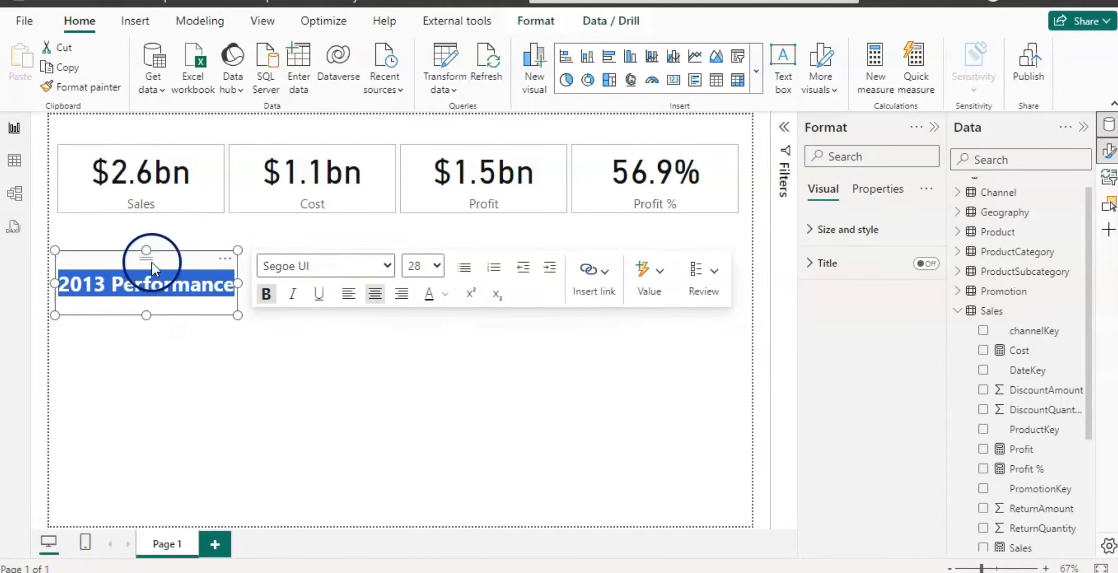
Move the title text box to the top-left corner of the page and reduce its height.
{"action": "left_click_drag", "start_coordinate": [152, 263], "coordinate": [136, 107]}
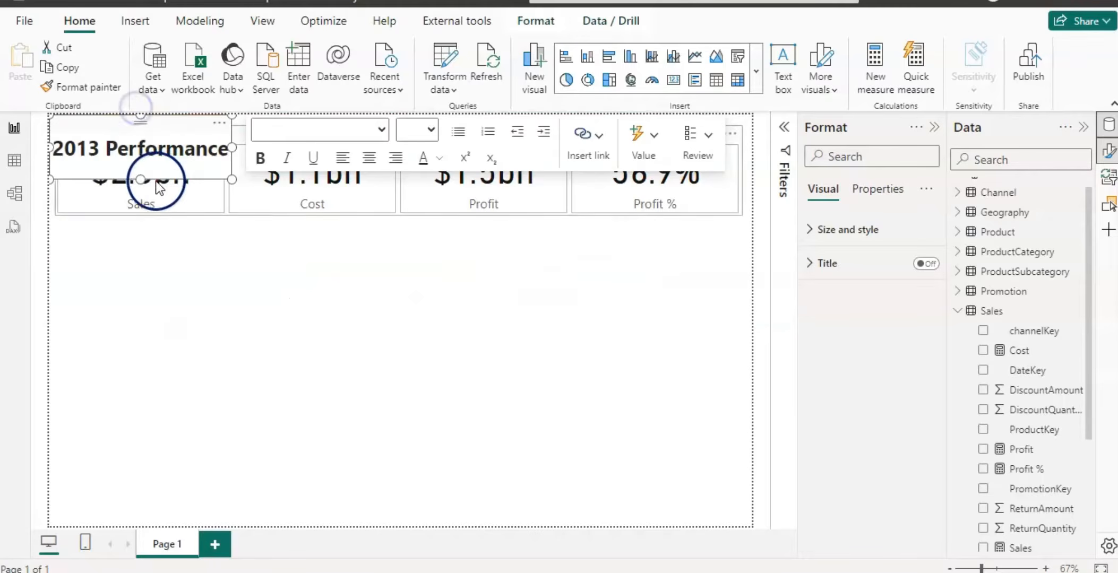
{"action": "left_click_drag", "start_coordinate": [156, 182], "coordinate": [140, 164]}
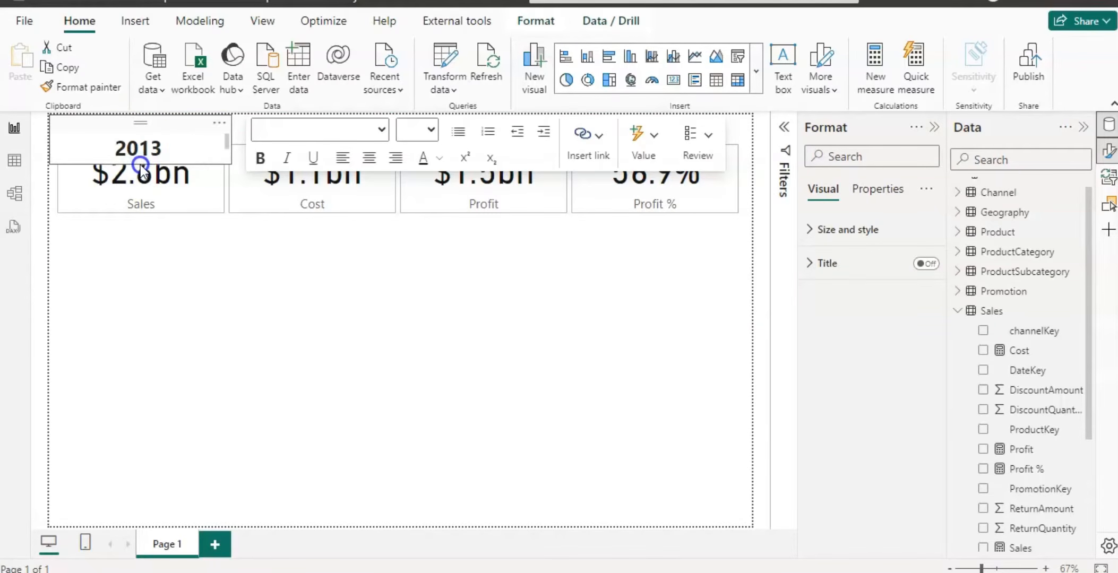
Move the card visual down below the title.
{"action": "left_click", "coordinate": [618, 185]}
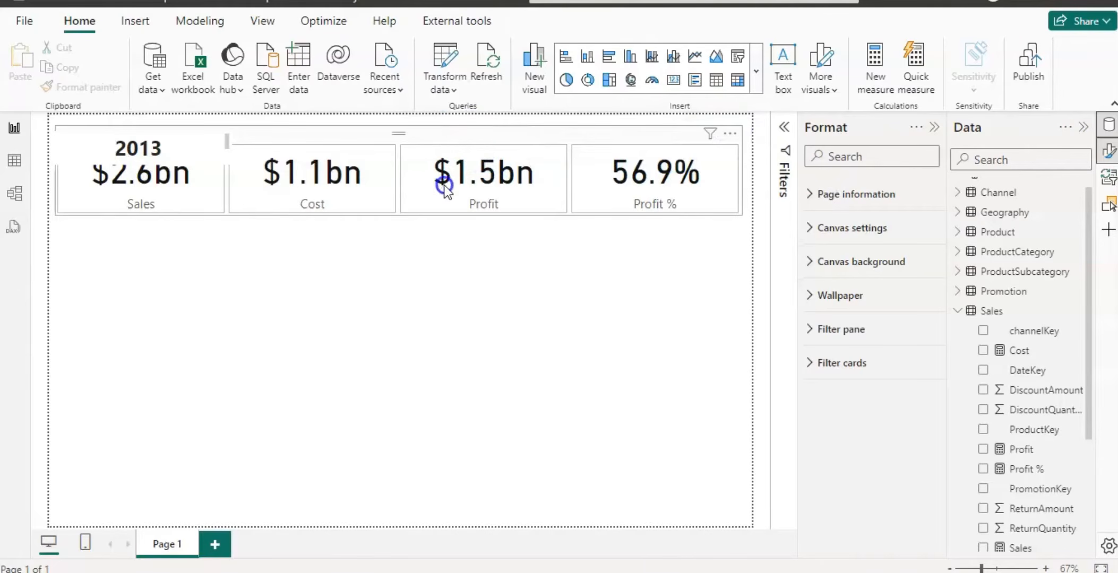
{"action": "left_click_drag", "start_coordinate": [444, 185], "coordinate": [446, 182]}
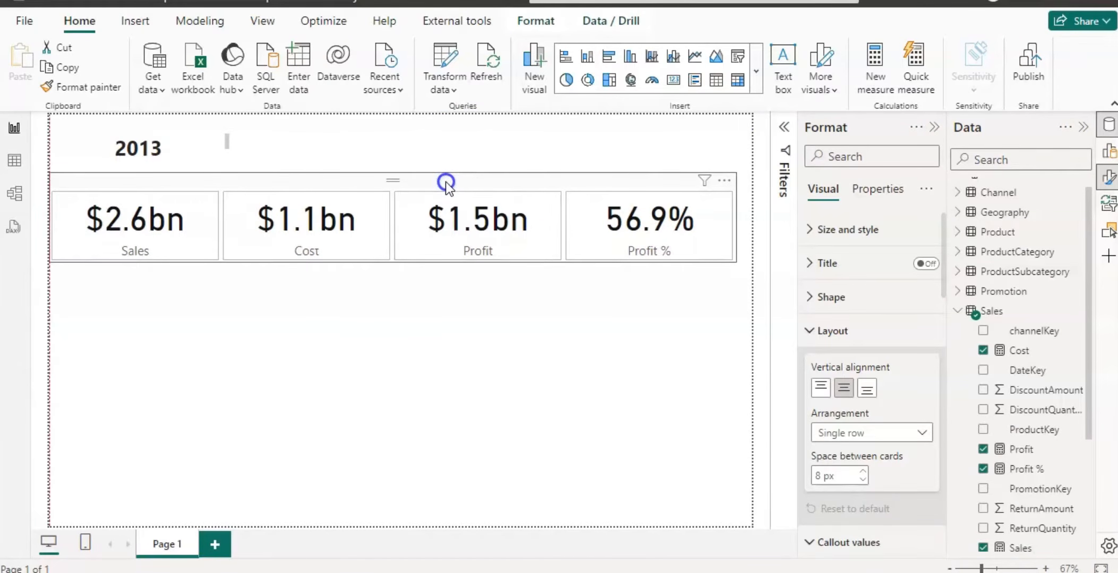
Make the title text box taller so the full 2013 Performance title shows on two lines.
{"action": "left_click", "coordinate": [204, 124]}
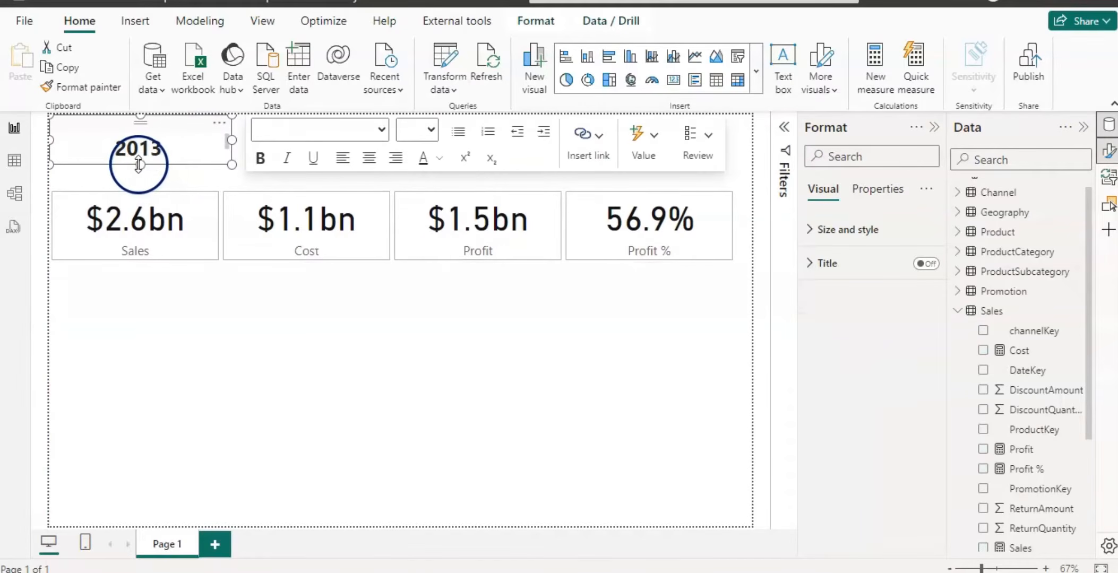
{"action": "left_click_drag", "start_coordinate": [138, 164], "coordinate": [141, 189]}
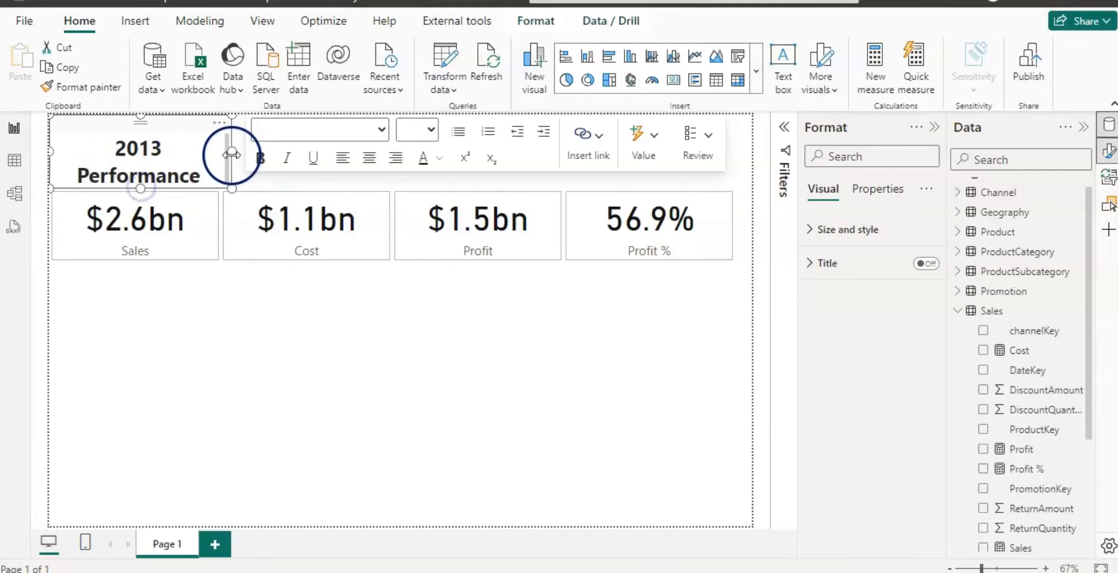
Widen the title text box so 2013 Performance fits on one line, and reduce its height.
{"action": "left_click_drag", "start_coordinate": [231, 155], "coordinate": [291, 154]}
{"action": "left_click_drag", "start_coordinate": [168, 182], "coordinate": [168, 172]}
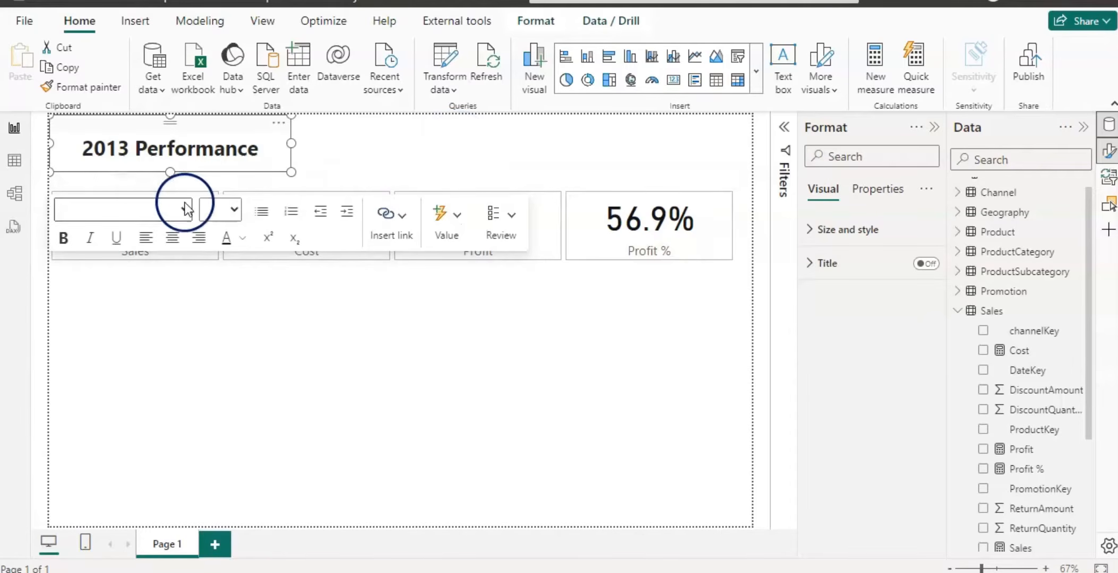
{"action": "left_click_drag", "start_coordinate": [170, 171], "coordinate": [170, 170]}
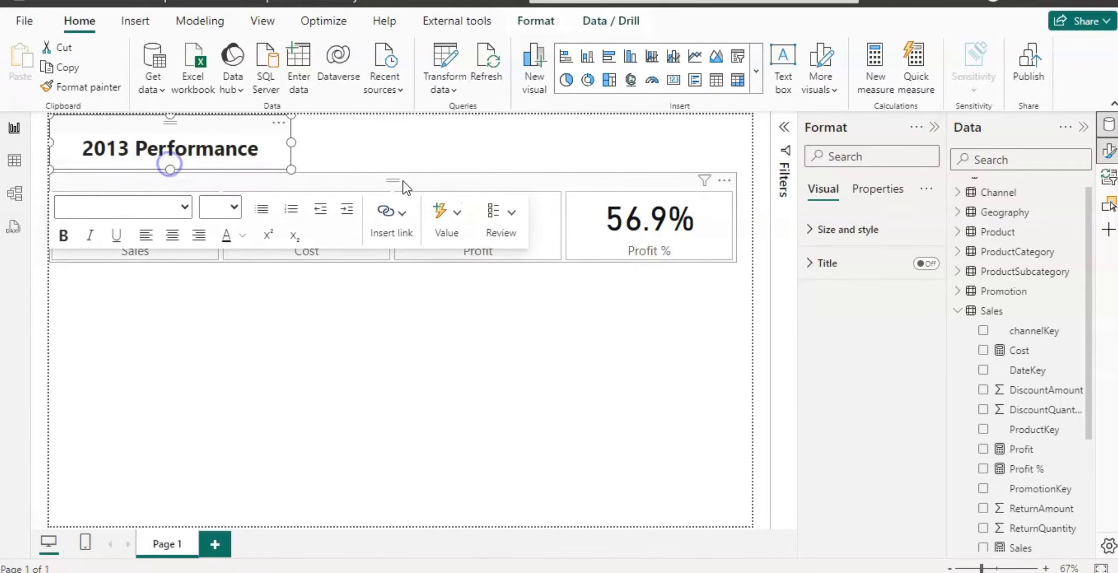
{"action": "left_click", "coordinate": [438, 345]}
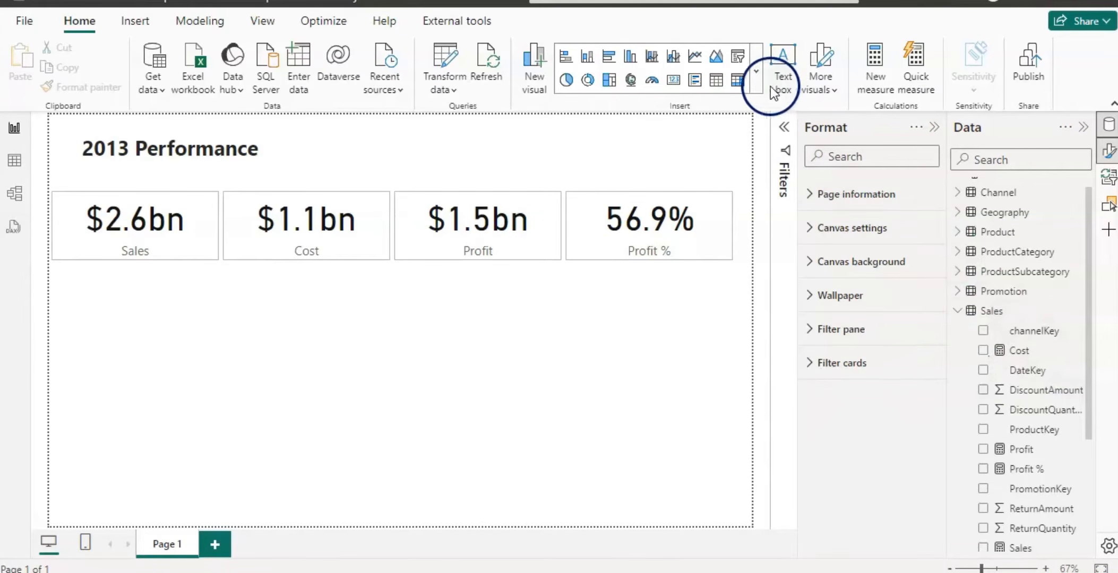
Insert a slicer and add the Geography table's ContinentName field to it.
{"action": "left_click", "coordinate": [754, 77]}
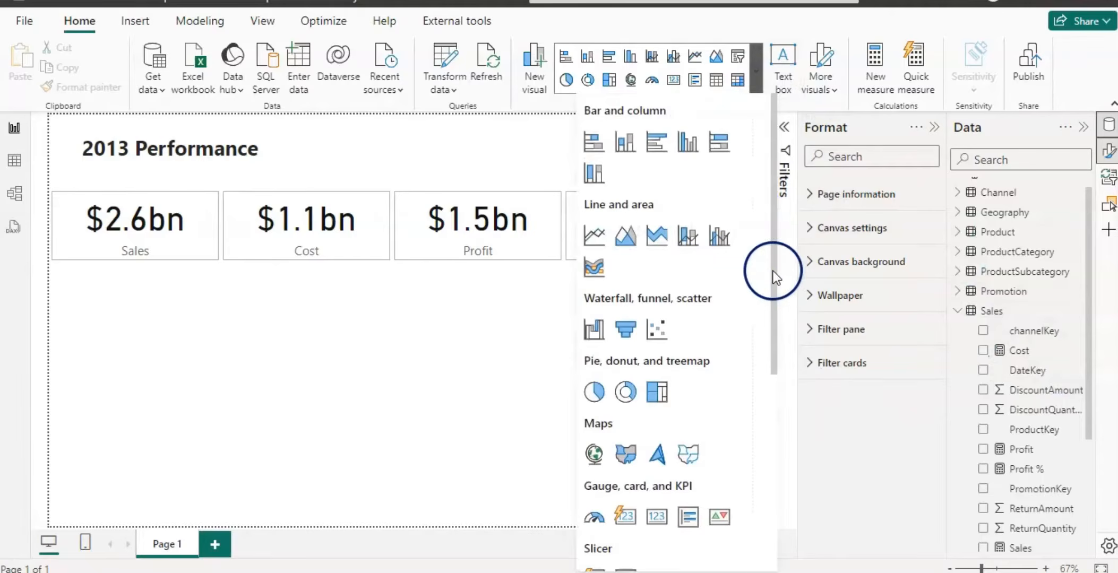
{"action": "left_click_drag", "start_coordinate": [772, 270], "coordinate": [791, 450]}
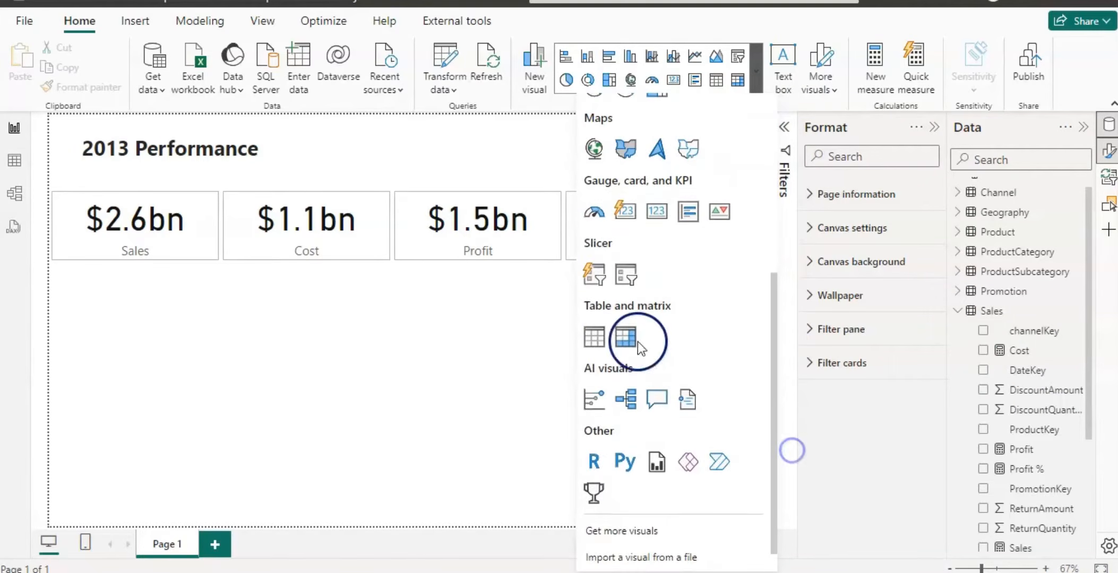
{"action": "left_click", "coordinate": [596, 274]}
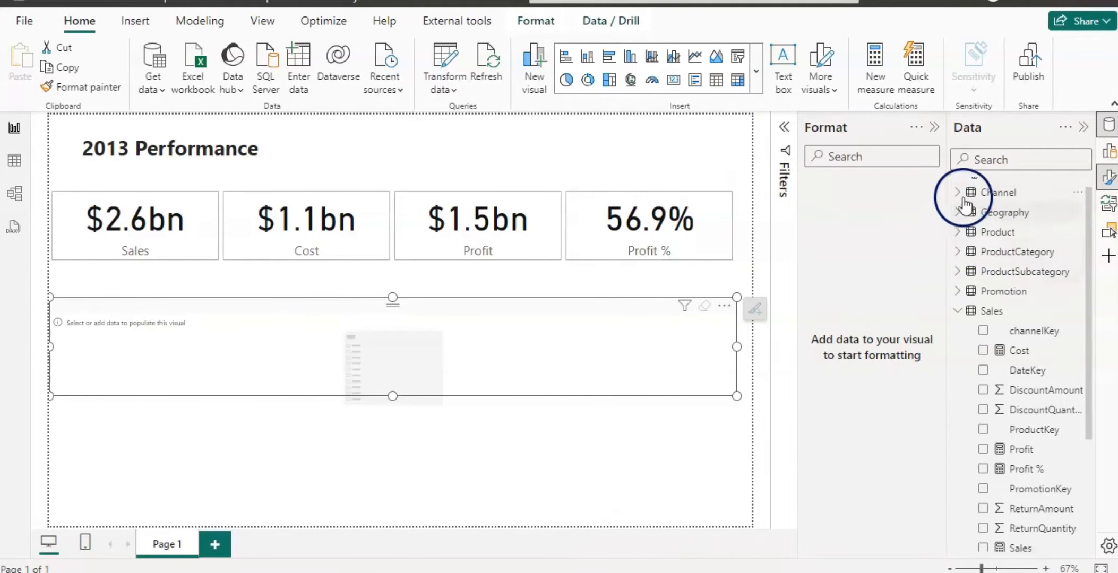
{"action": "left_click", "coordinate": [962, 215]}
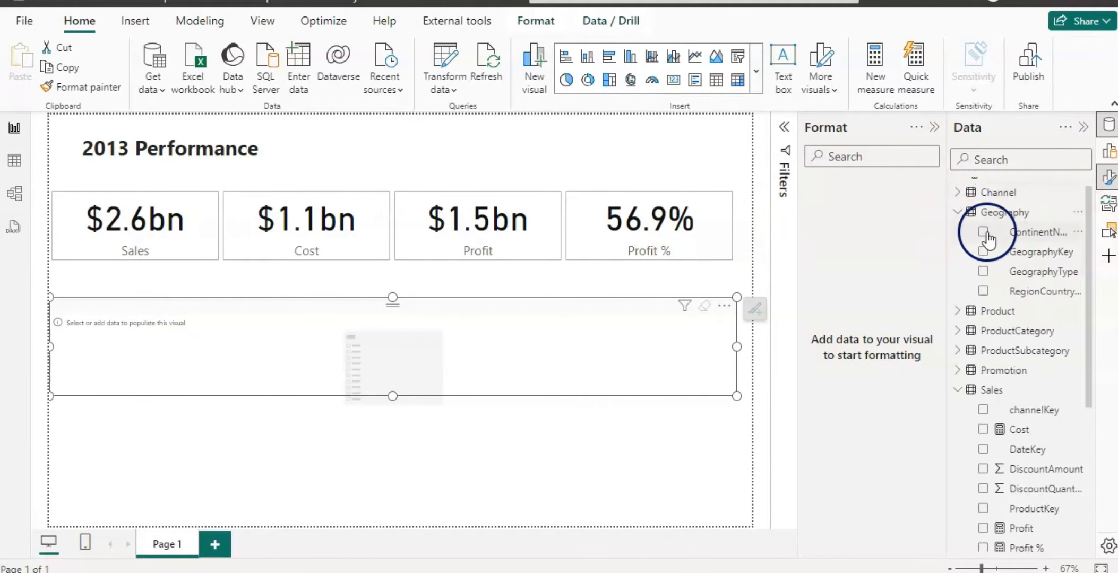
{"action": "left_click", "coordinate": [981, 234]}
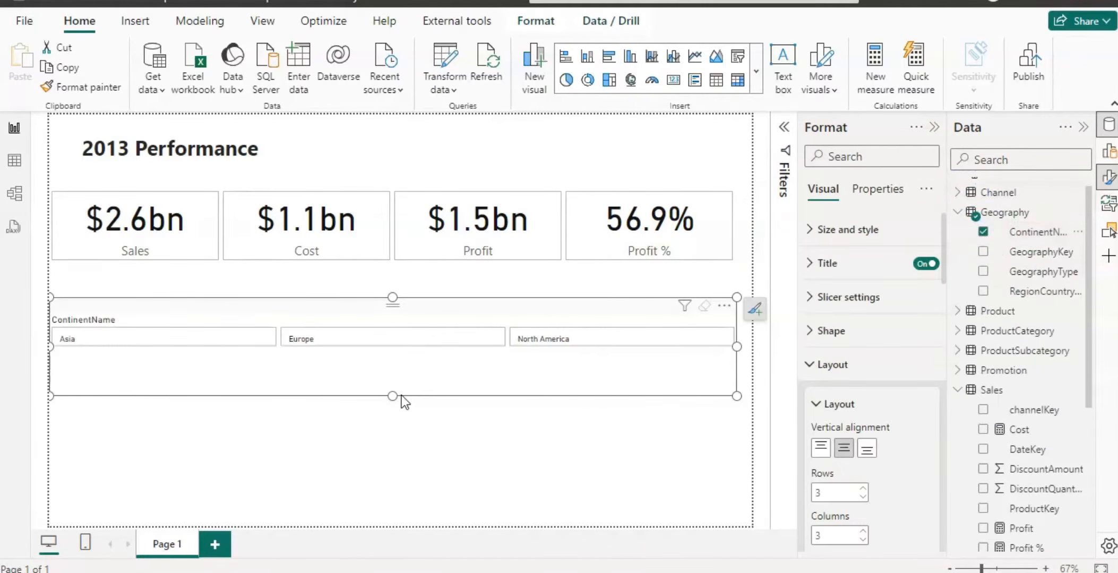
Set the continent slicer's layout to 1 row and shrink its height to fit.
{"action": "mouse_move", "coordinate": [393, 396]}
{"action": "left_mouse_down"}
{"action": "mouse_move", "coordinate": [393, 350]}
{"action": "mouse_move", "coordinate": [393, 380]}
{"action": "left_mouse_up"}
{"action": "left_click", "coordinate": [862, 497]}
{"action": "left_click", "coordinate": [862, 498]}
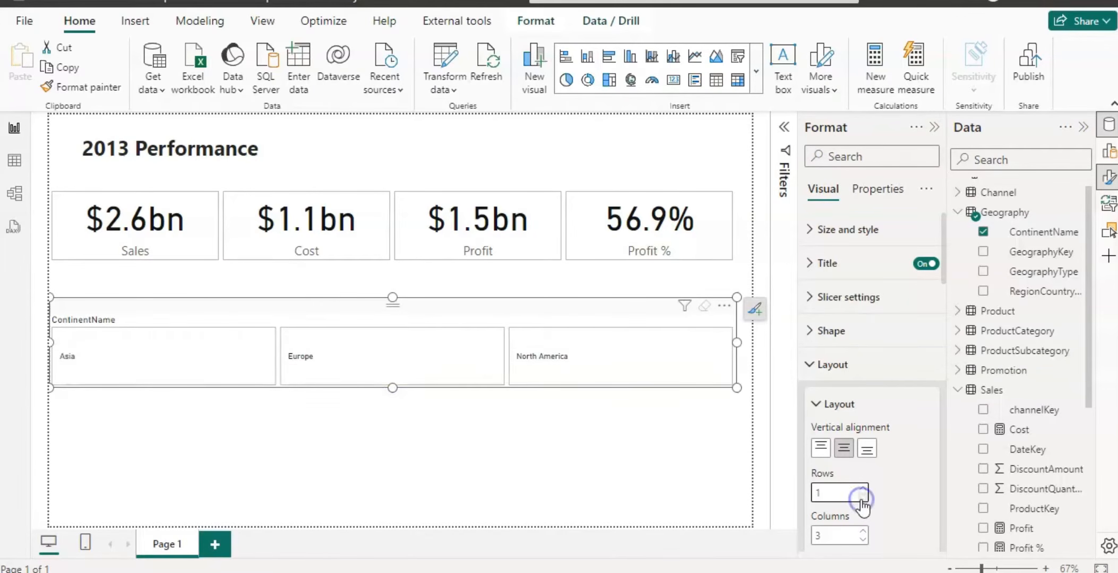
{"action": "left_click_drag", "start_coordinate": [392, 387], "coordinate": [393, 363]}
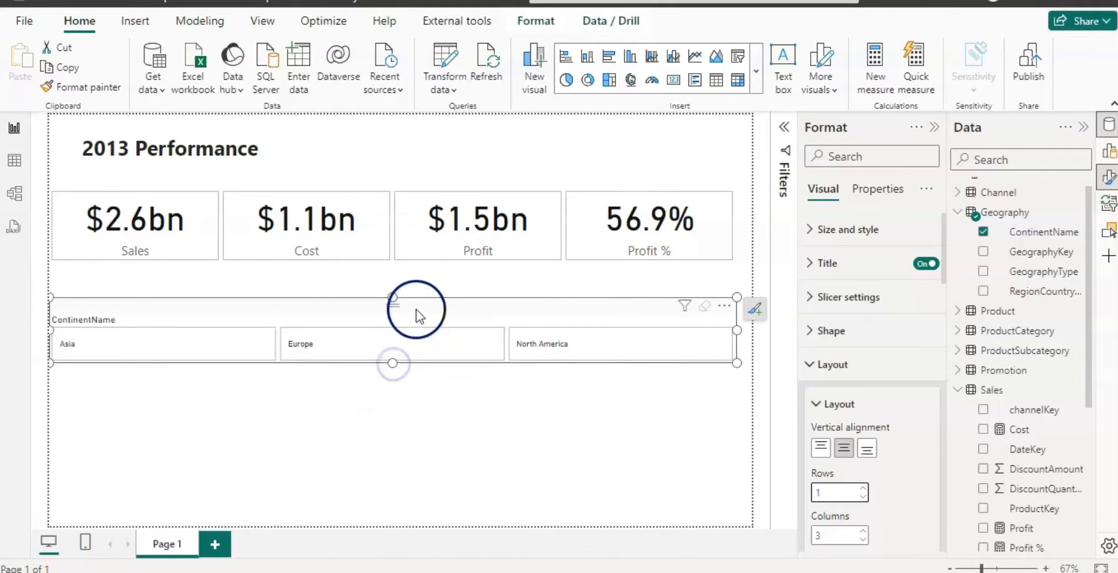
Resize the continent slicer and move it to the top-right corner beside the title.
{"action": "left_click_drag", "start_coordinate": [52, 330], "coordinate": [366, 340]}
{"action": "left_click_drag", "start_coordinate": [530, 307], "coordinate": [549, 126]}
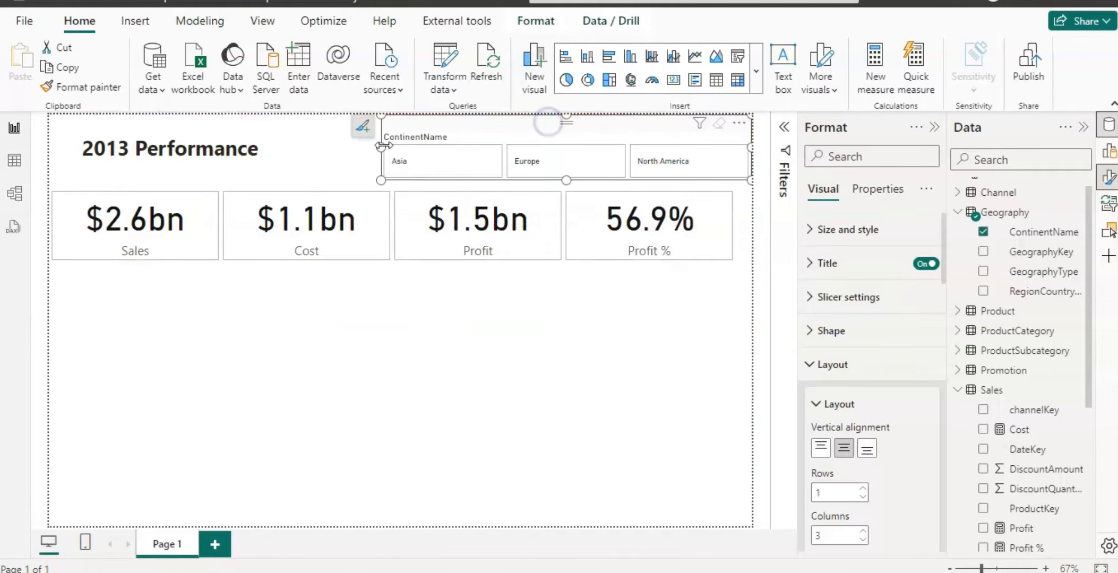
{"action": "left_click_drag", "start_coordinate": [383, 145], "coordinate": [421, 146]}
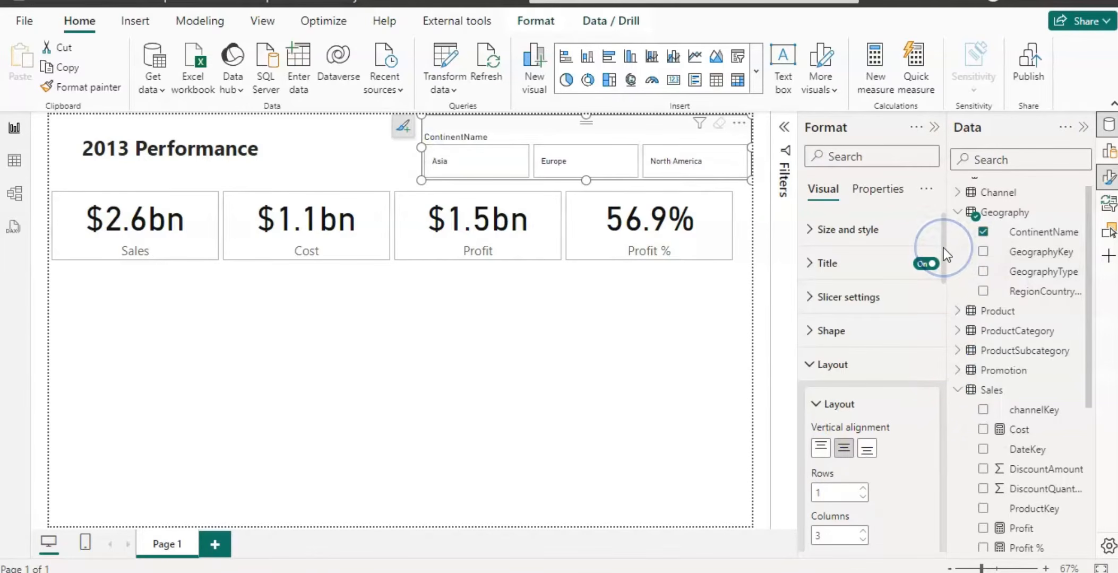
Format the slicer values as bold, size 18, and center-aligned.
{"action": "left_click_drag", "start_coordinate": [943, 248], "coordinate": [865, 379]}
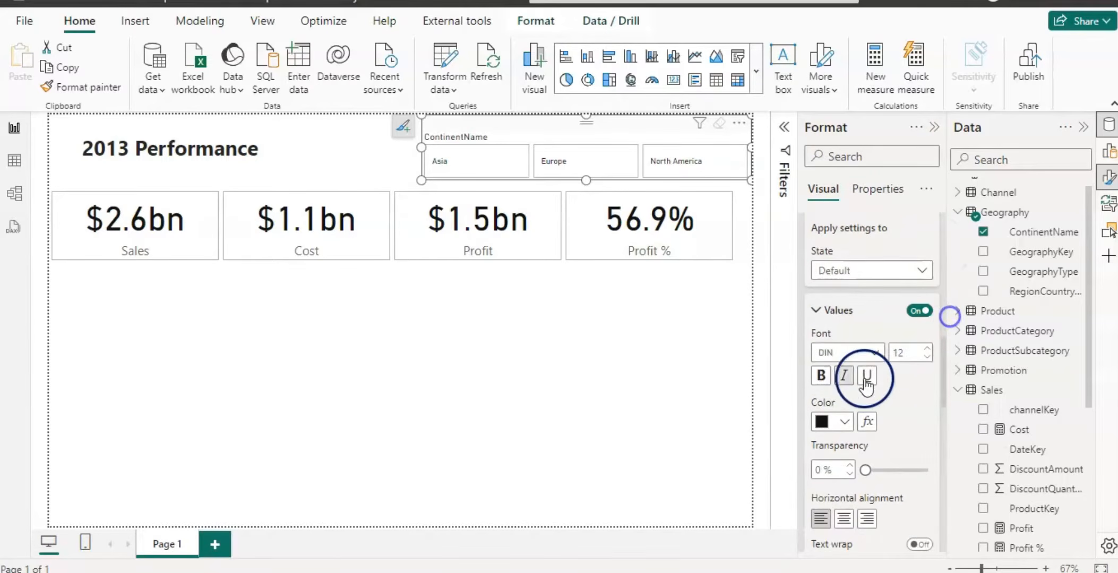
{"action": "left_click", "coordinate": [822, 376]}
{"action": "left_click", "coordinate": [926, 349]}
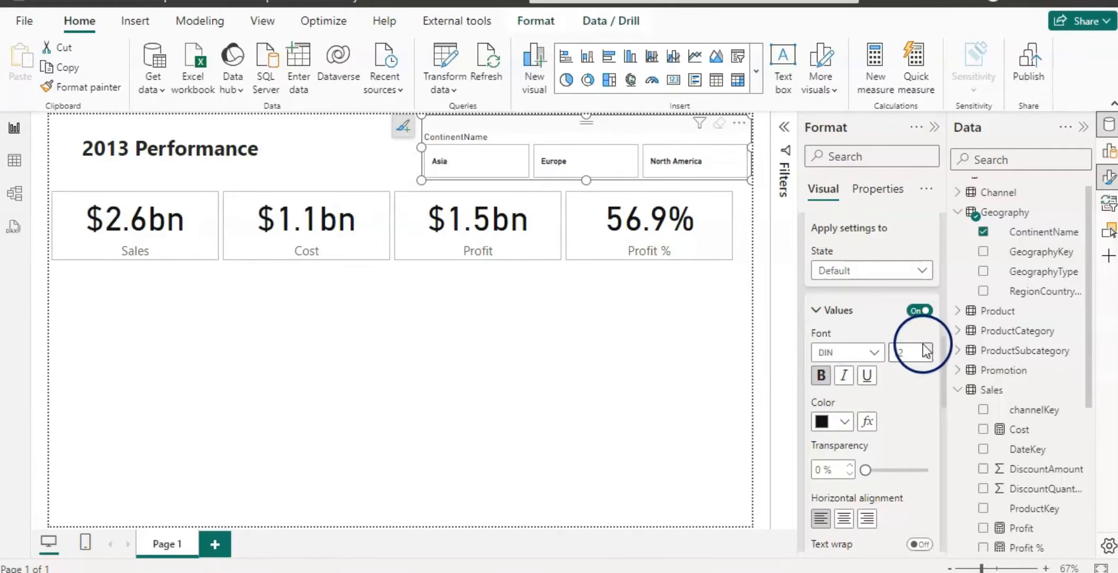
{"action": "left_click", "coordinate": [926, 348]}
{"action": "left_click", "coordinate": [927, 349]}
{"action": "left_click", "coordinate": [926, 348]}
{"action": "left_click", "coordinate": [926, 349]}
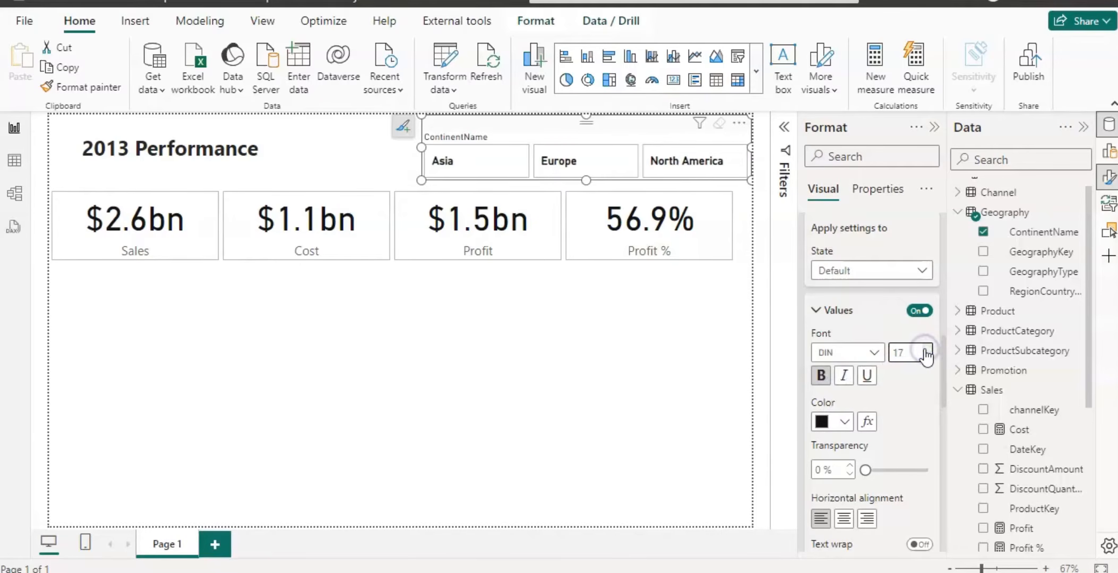
{"action": "left_click", "coordinate": [926, 349]}
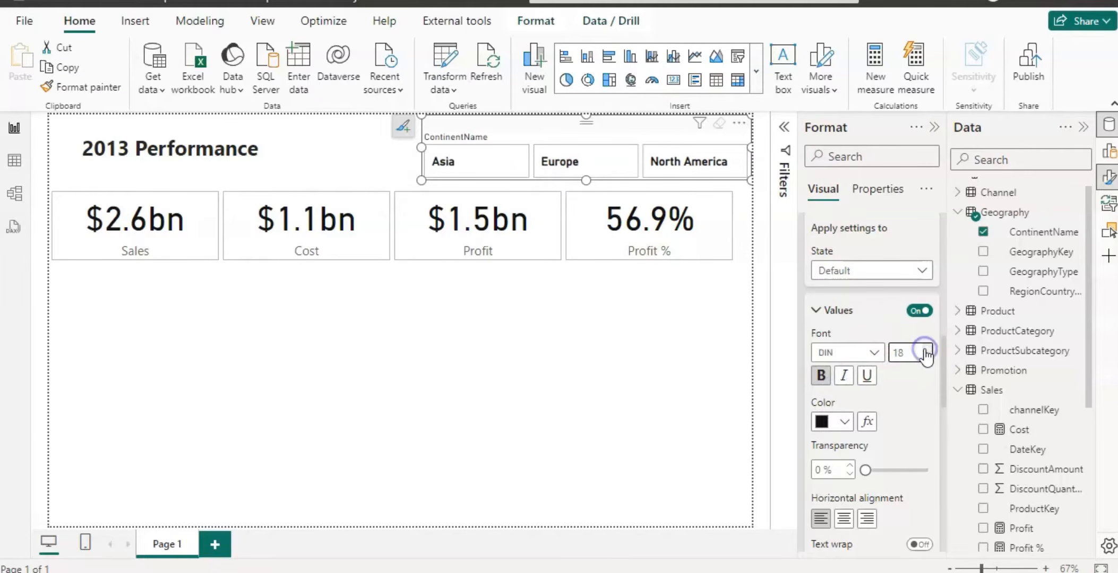
{"action": "left_click", "coordinate": [846, 525]}
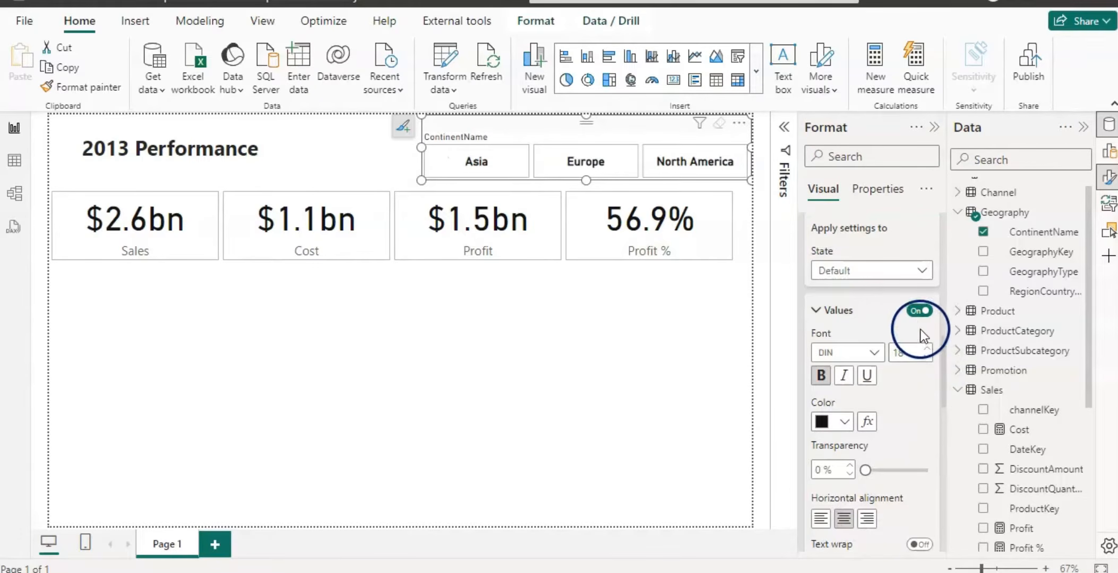
Turn off the continent slicer's title.
{"action": "left_click", "coordinate": [818, 311]}
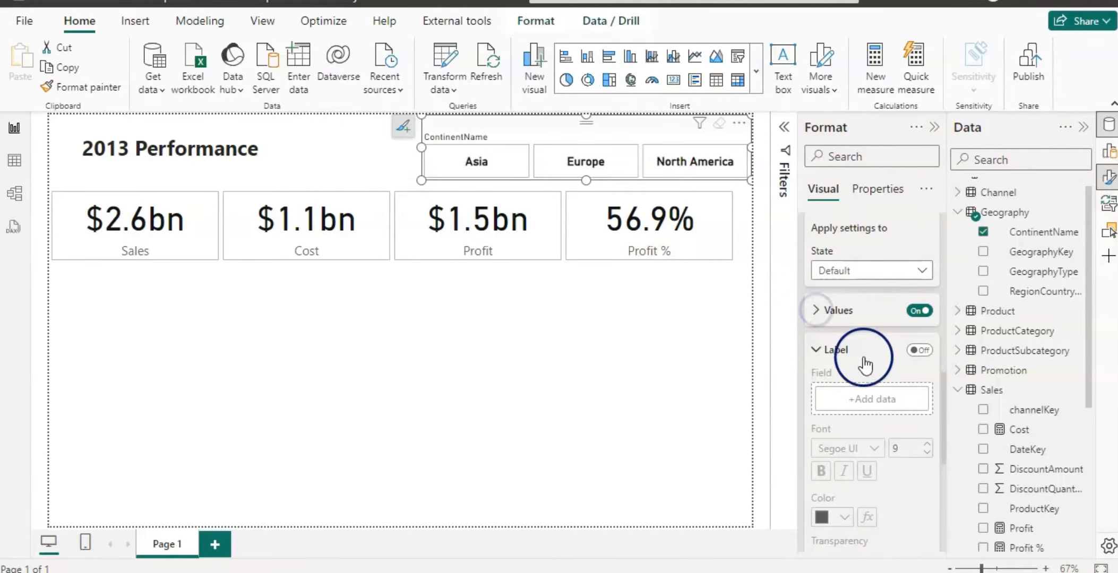
{"action": "left_click", "coordinate": [814, 348]}
{"action": "scroll", "coordinate": [813, 352], "scroll_direction": "up", "scroll_amount": 5}
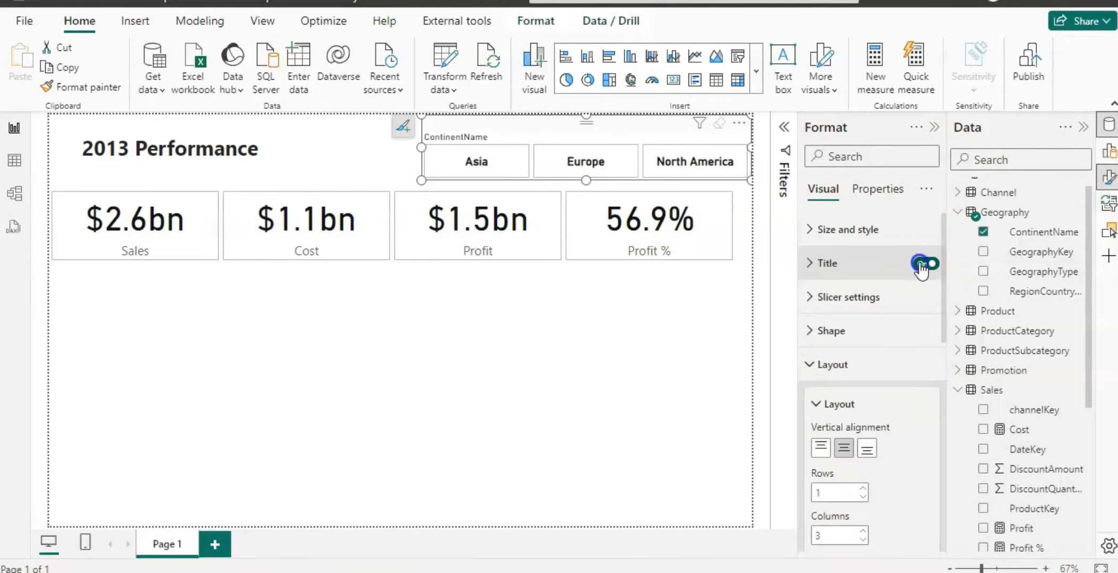
{"action": "left_click", "coordinate": [922, 264]}
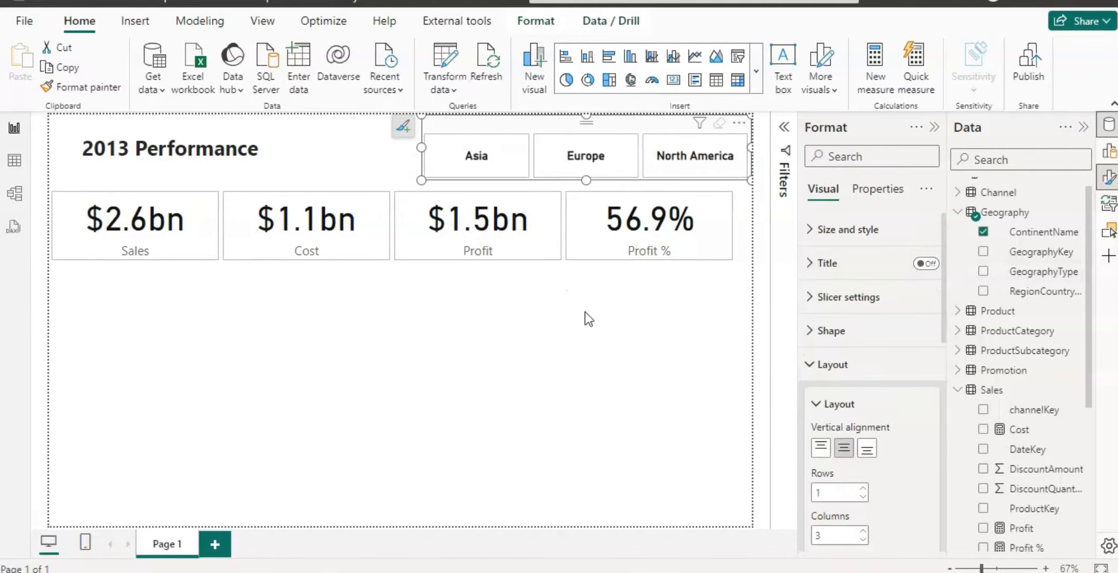
{"action": "left_click", "coordinate": [720, 427]}
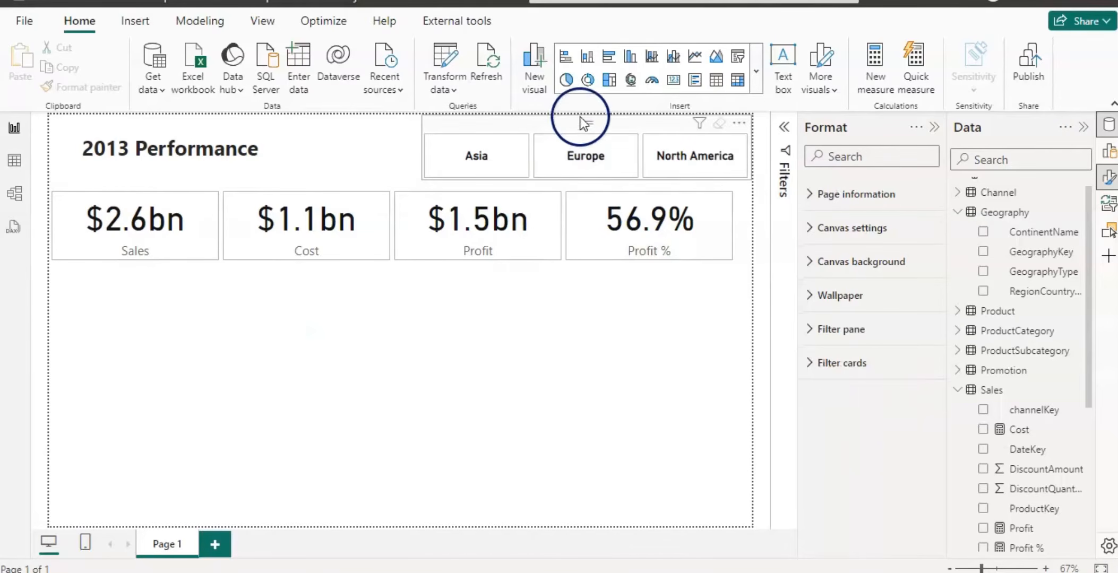
Insert a donut chart and size it below the Sales card at the left of the page.
{"action": "left_click", "coordinate": [586, 81]}
{"action": "left_click_drag", "start_coordinate": [738, 345], "coordinate": [260, 378]}
{"action": "left_click_drag", "start_coordinate": [157, 295], "coordinate": [161, 262]}
Add Channel's ChannelName field and the Sales measure to the donut chart.
{"action": "left_click", "coordinate": [957, 192]}
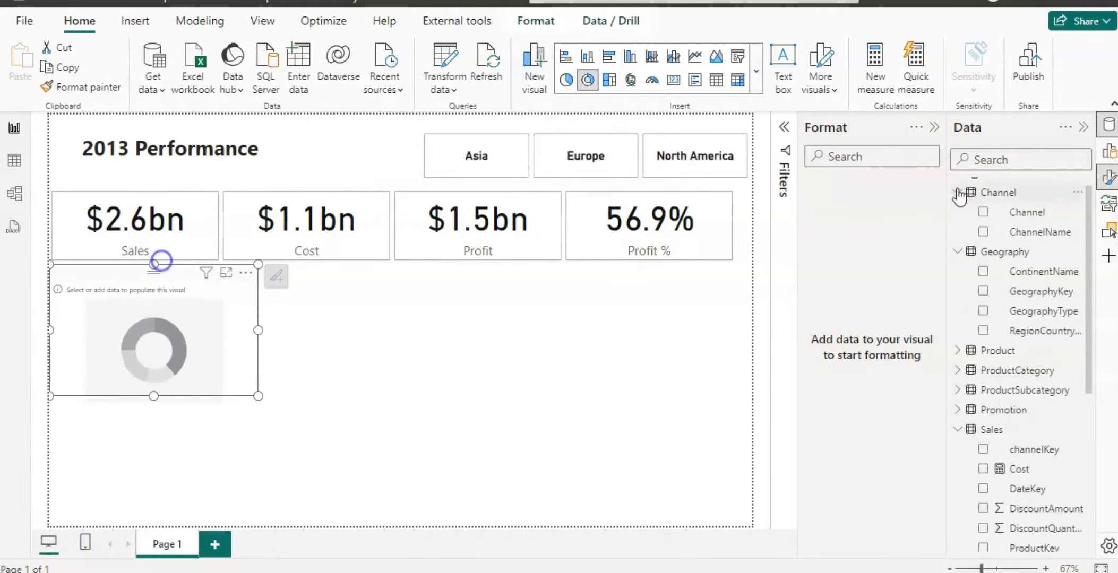
{"action": "left_click", "coordinate": [983, 232]}
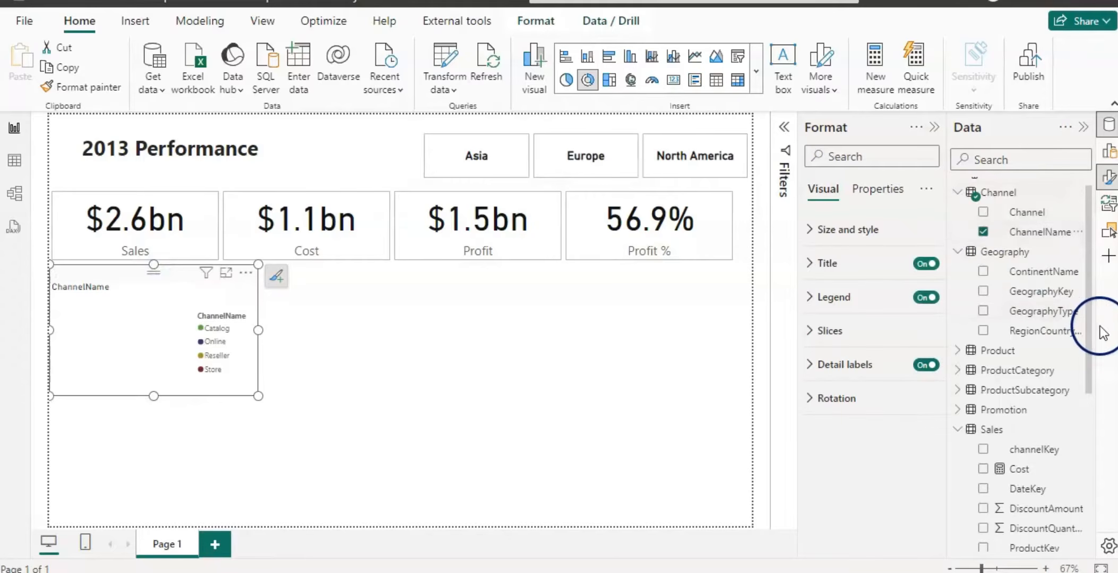
{"action": "left_click_drag", "start_coordinate": [1089, 335], "coordinate": [1087, 458]}
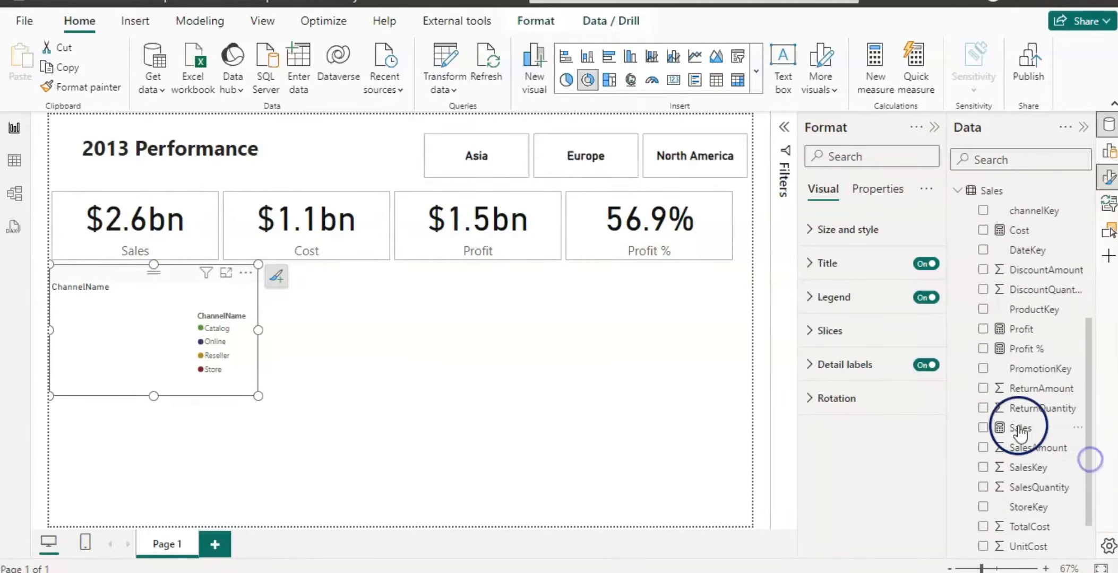
{"action": "left_click", "coordinate": [983, 428]}
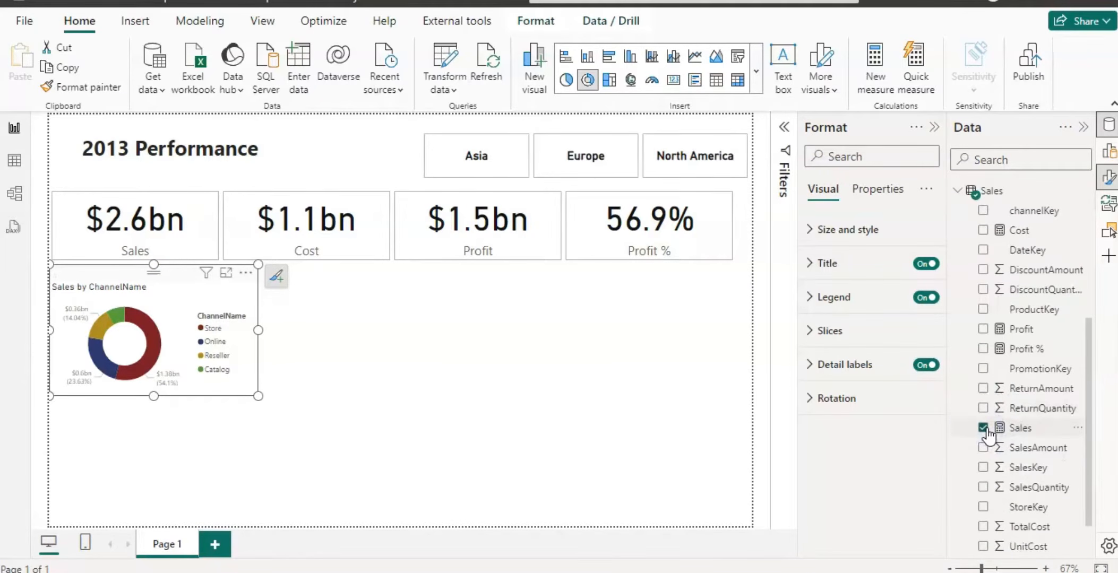
Turn off the donut chart's legend and set its detail label contents to All detail labels.
{"action": "left_click", "coordinate": [922, 297]}
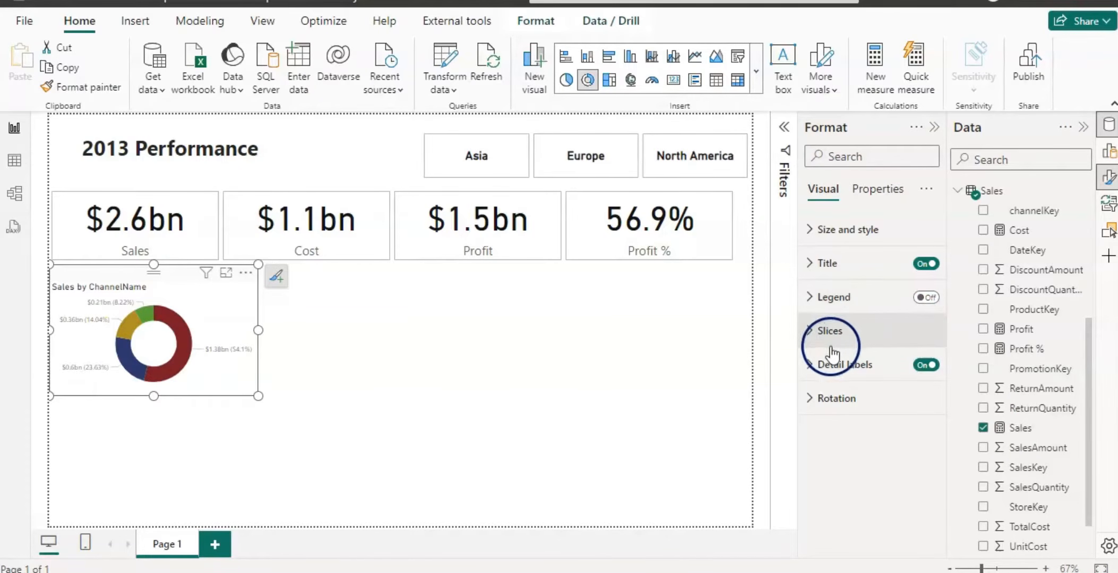
{"action": "left_click", "coordinate": [807, 364]}
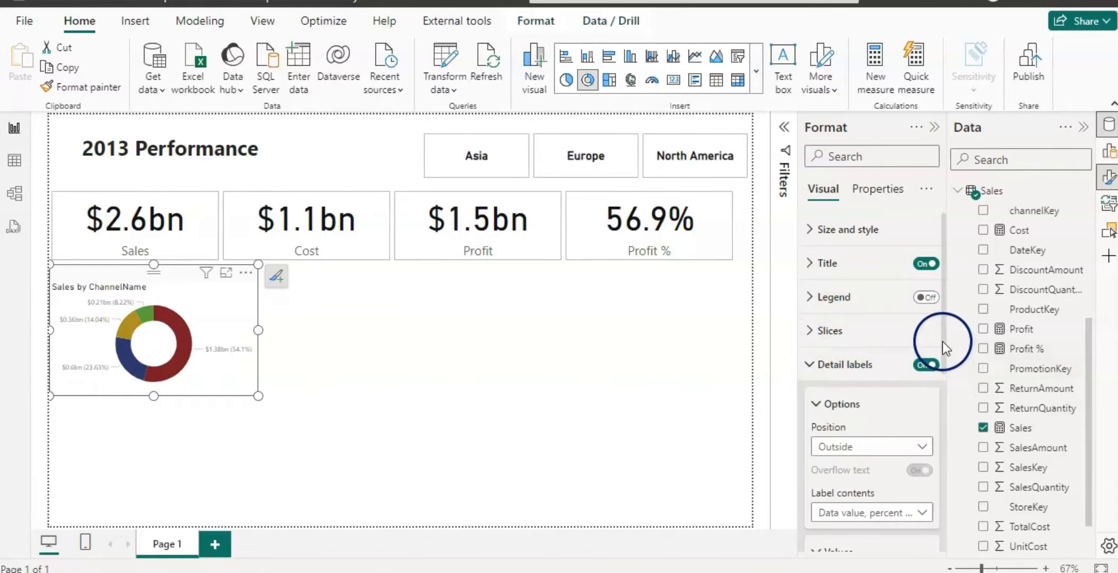
{"action": "left_click_drag", "start_coordinate": [942, 342], "coordinate": [945, 432]}
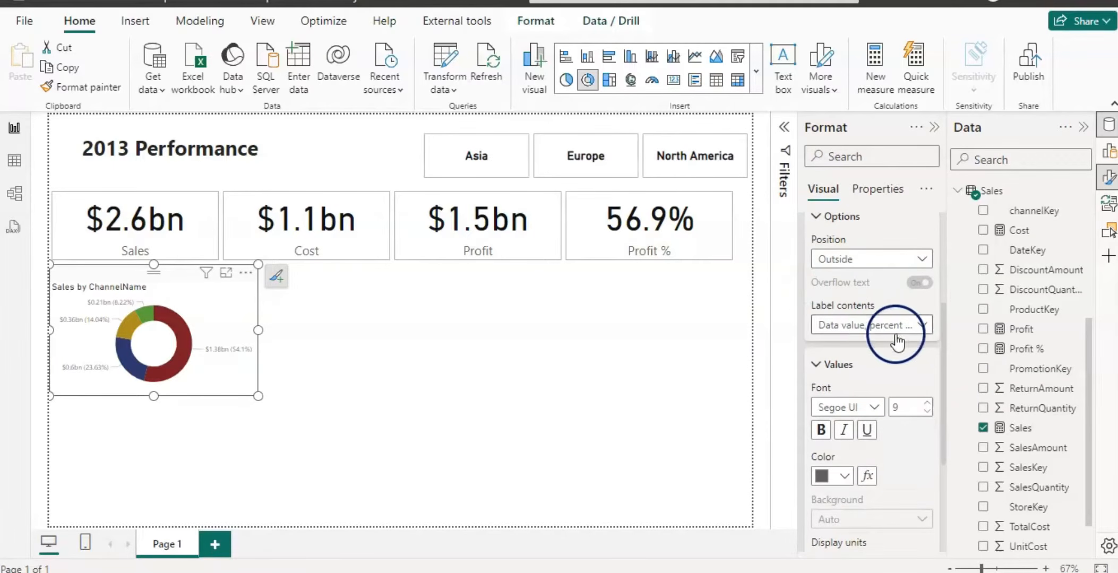
{"action": "left_click", "coordinate": [922, 332]}
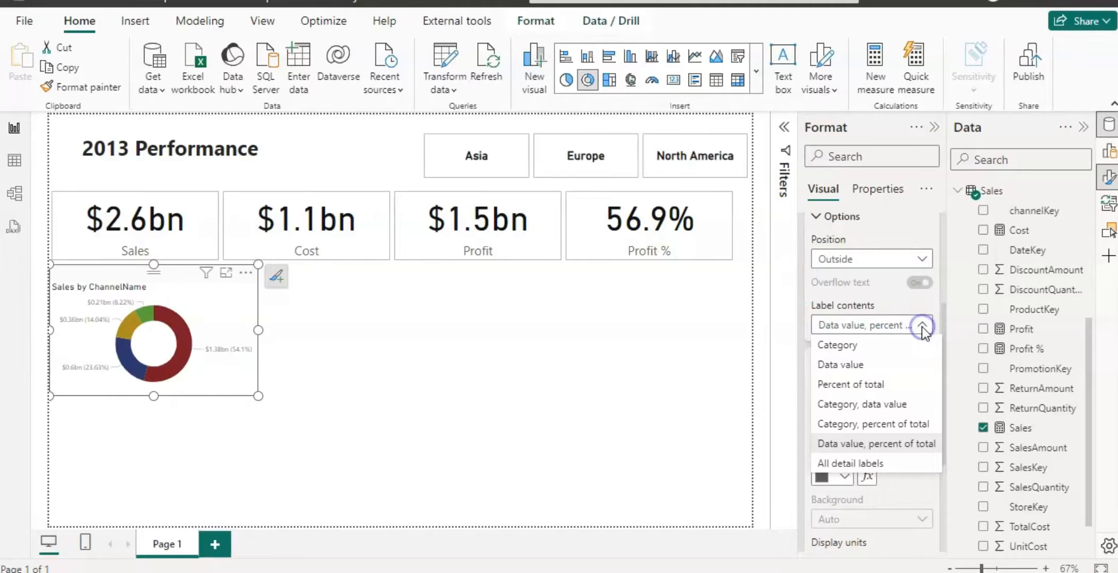
{"action": "left_click", "coordinate": [856, 464]}
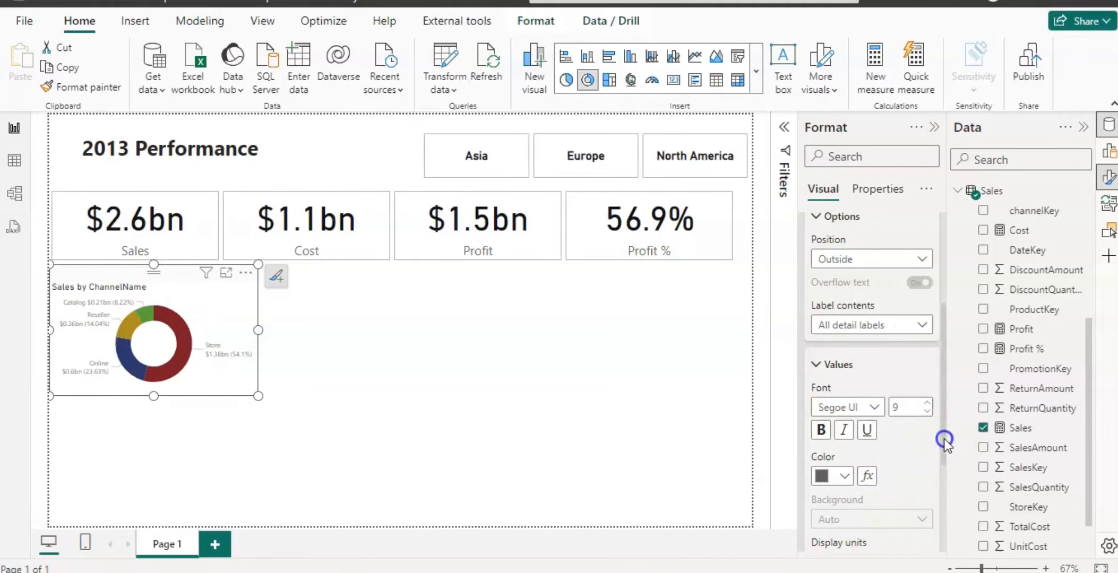
Center-align the donut chart's title and make the chart slightly narrower.
{"action": "left_click_drag", "start_coordinate": [944, 439], "coordinate": [942, 325]}
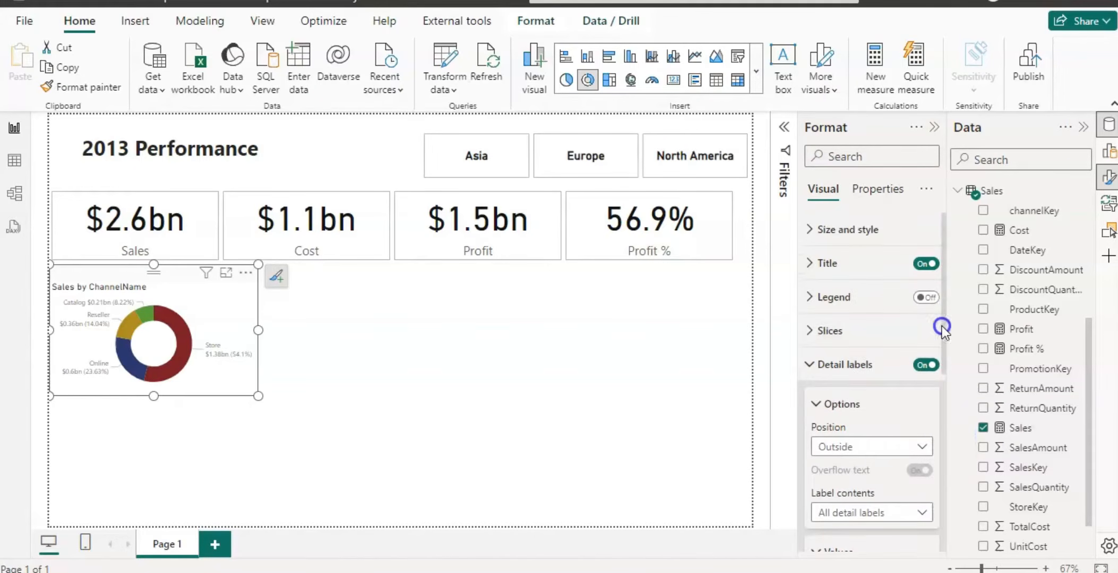
{"action": "left_click", "coordinate": [807, 264]}
{"action": "left_click", "coordinate": [806, 265]}
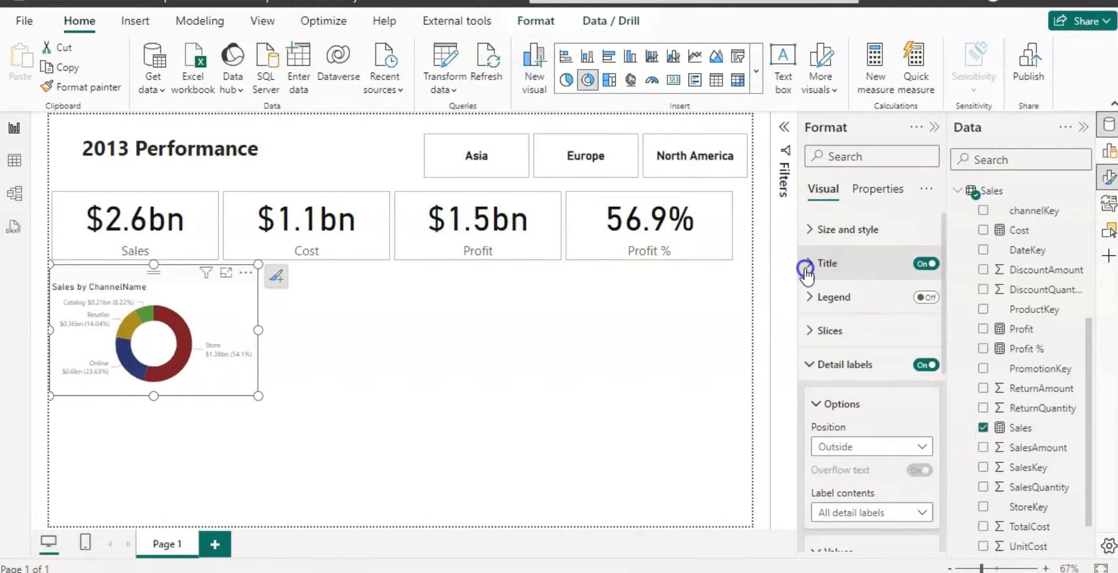
{"action": "left_click", "coordinate": [806, 266]}
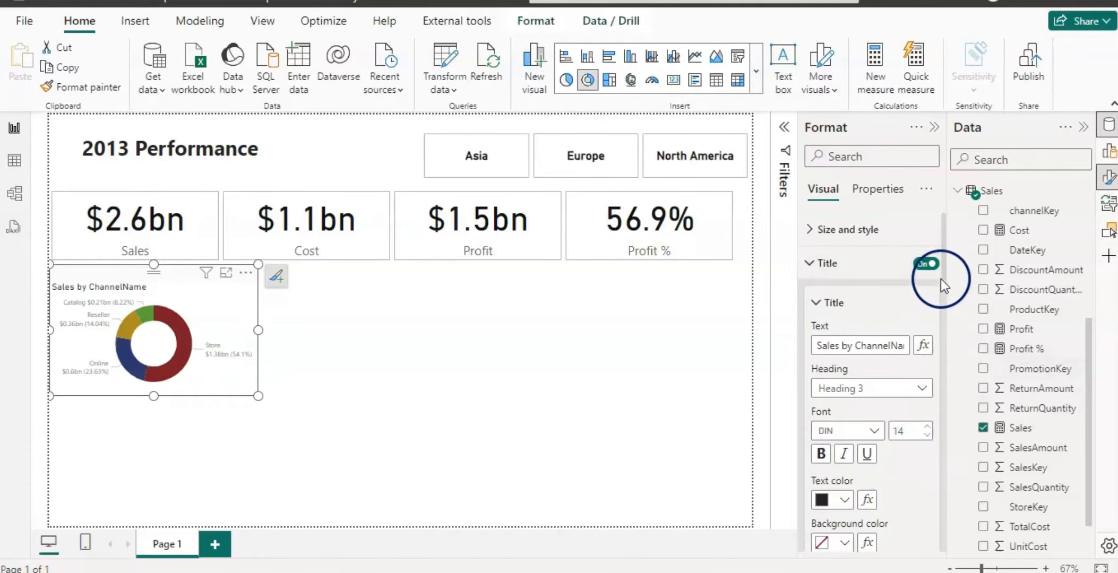
{"action": "left_click_drag", "start_coordinate": [945, 271], "coordinate": [945, 321]}
{"action": "left_click", "coordinate": [843, 333]}
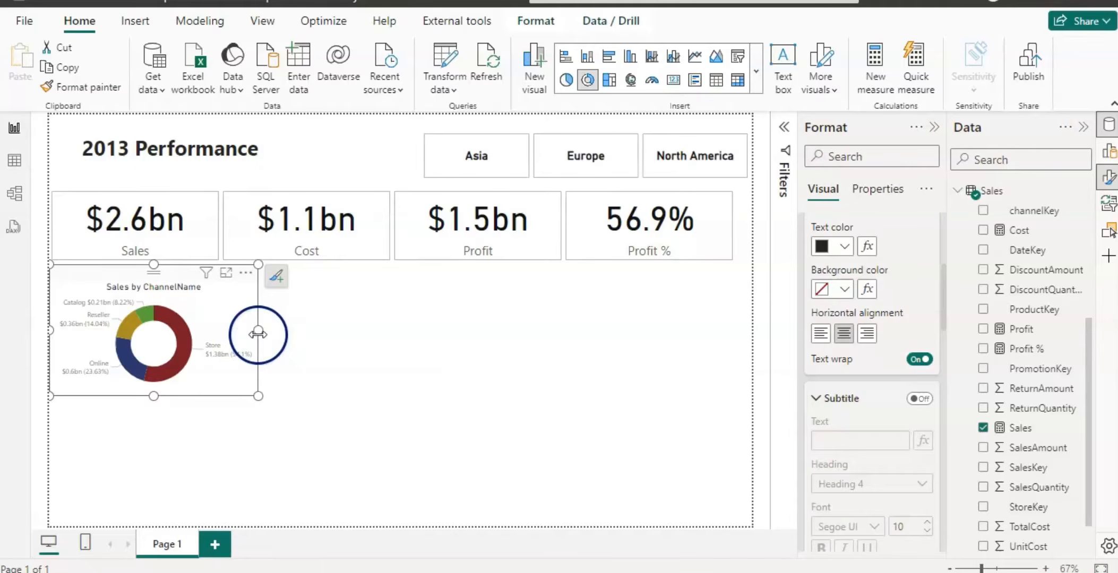
{"action": "left_click_drag", "start_coordinate": [258, 334], "coordinate": [245, 334]}
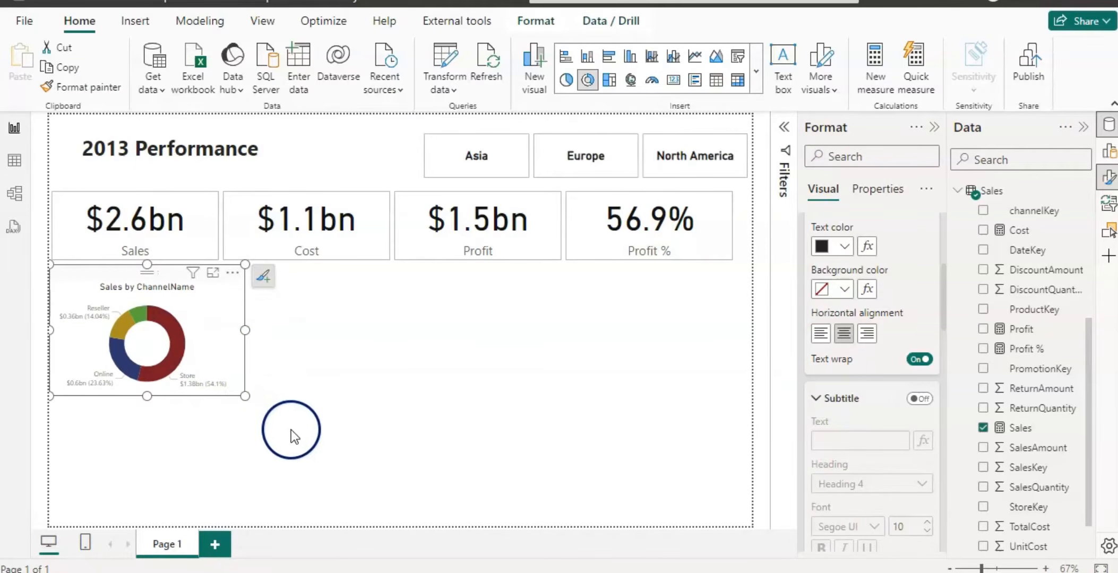
Insert a gauge chart and place it to the right of the donut chart.
{"action": "left_click", "coordinate": [338, 319]}
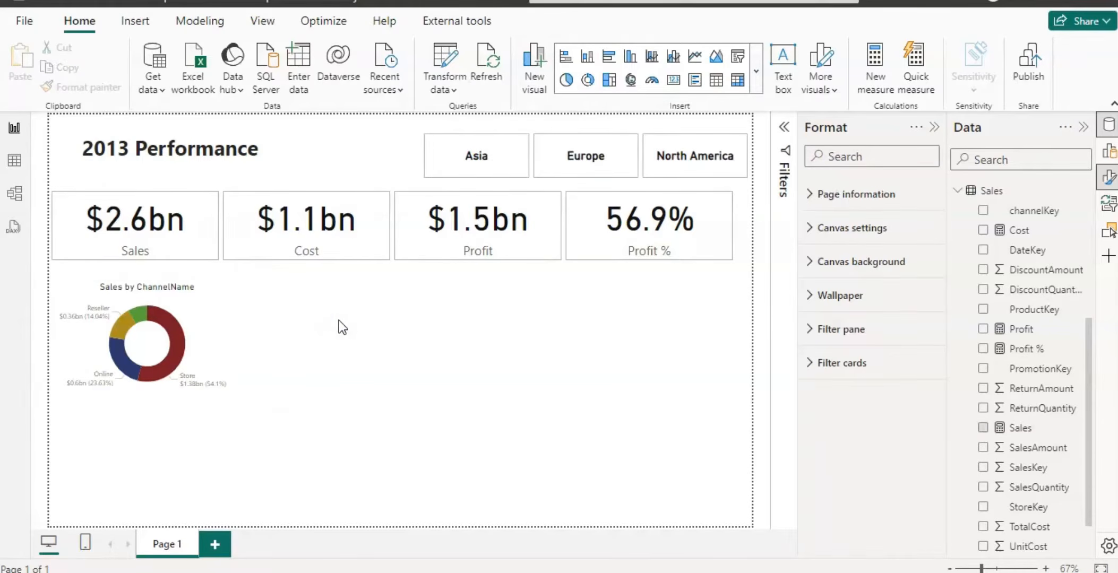
{"action": "left_click", "coordinate": [653, 82]}
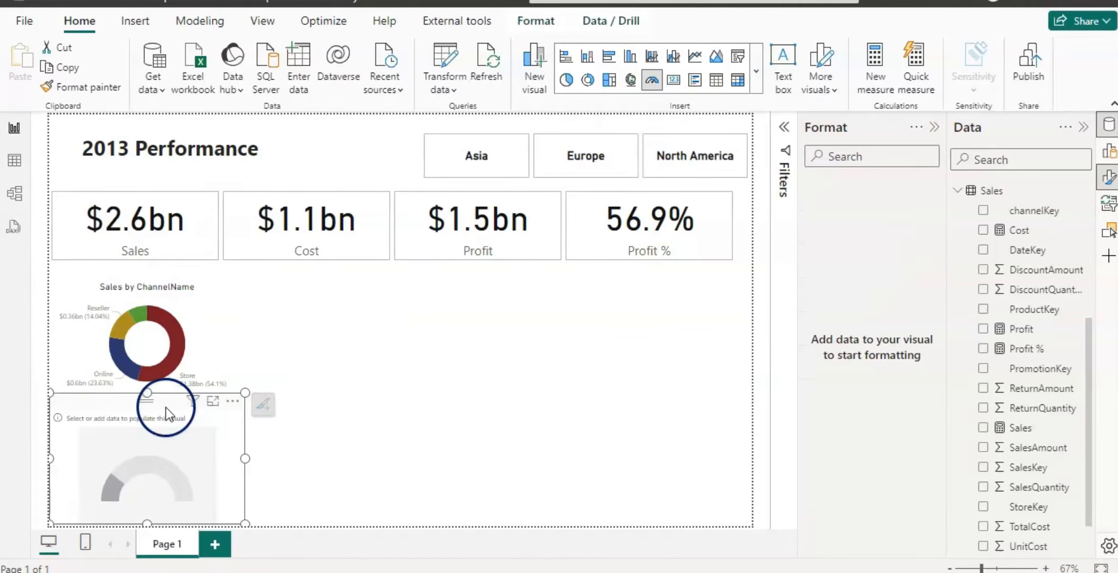
{"action": "mouse_move", "coordinate": [164, 402]}
{"action": "left_mouse_down"}
{"action": "mouse_move", "coordinate": [260, 378]}
{"action": "mouse_move", "coordinate": [345, 325]}
{"action": "mouse_move", "coordinate": [354, 277]}
{"action": "left_mouse_up"}
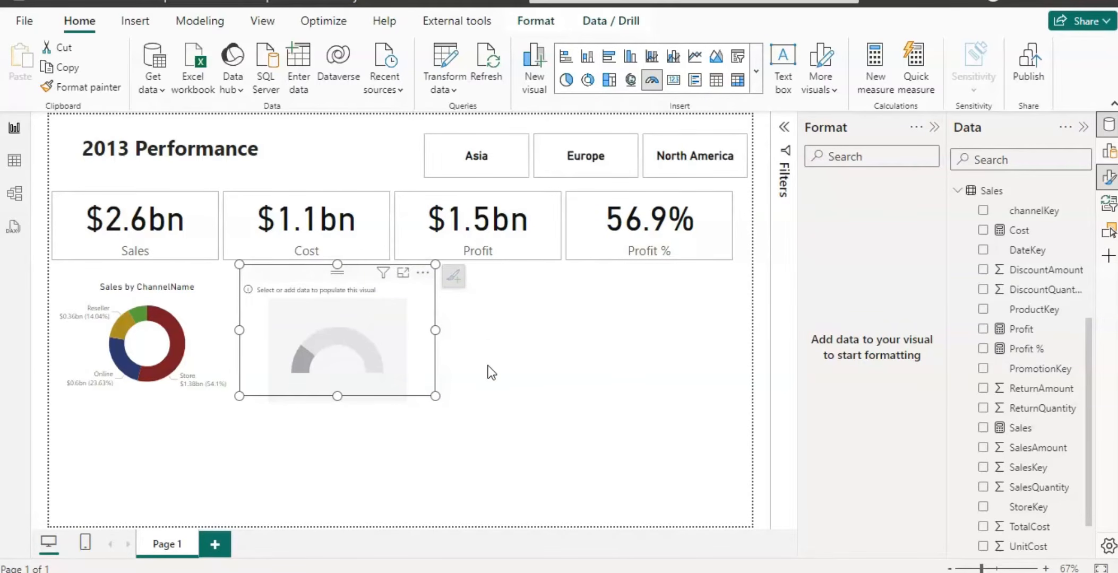
Create a new Sales table measure named Sales Target as CALCULATE([Sales], Calender[Year]="2012").
{"action": "right_click", "coordinate": [993, 192]}
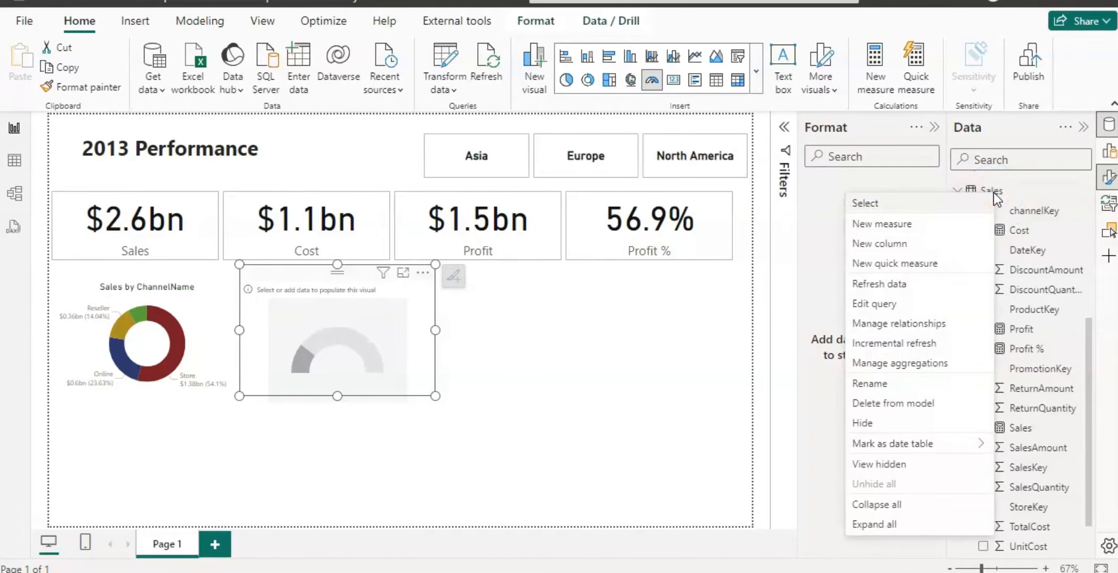
{"action": "left_click", "coordinate": [896, 227]}
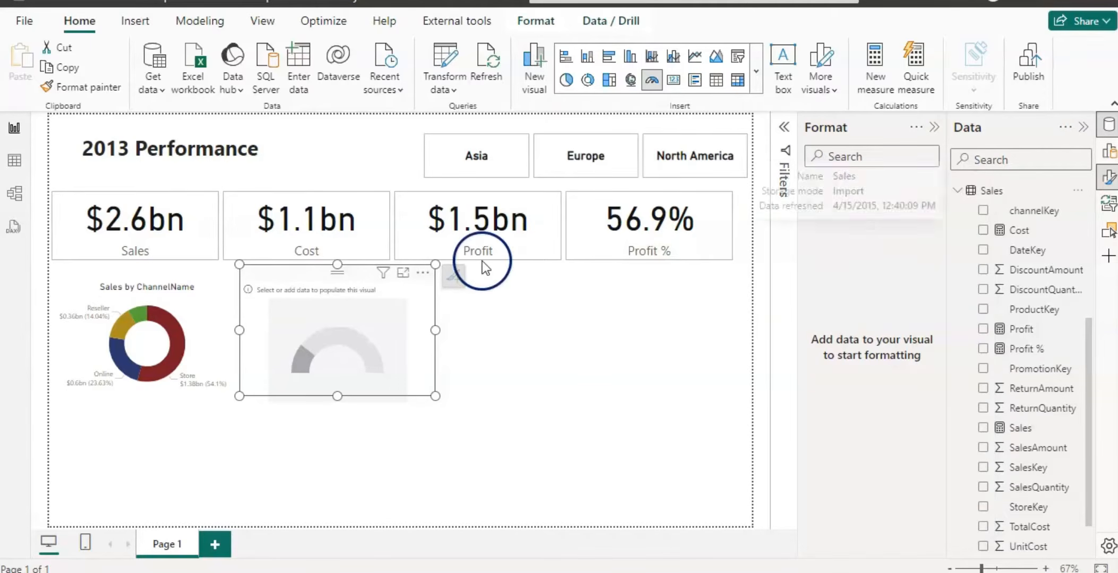
{"action": "key", "text": "BackSpace"}
{"action": "key", "text": "BackSpace"}
{"action": "key", "text": "BackSpace"}
{"action": "key", "text": "BackSpace"}
{"action": "key", "text": "BackSpace"}
{"action": "key", "text": "BackSpace"}
{"action": "key", "text": "BackSpace"}
{"action": "key", "text": "BackSpace"}
{"action": "key", "text": "BackSpace"}
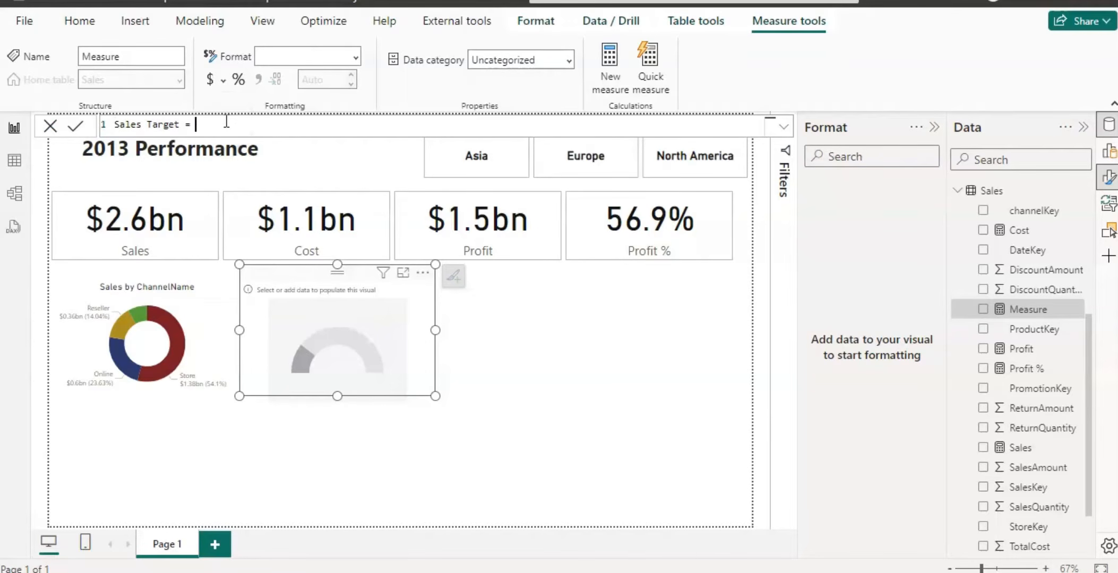
{"action": "type", "text": "cal"}
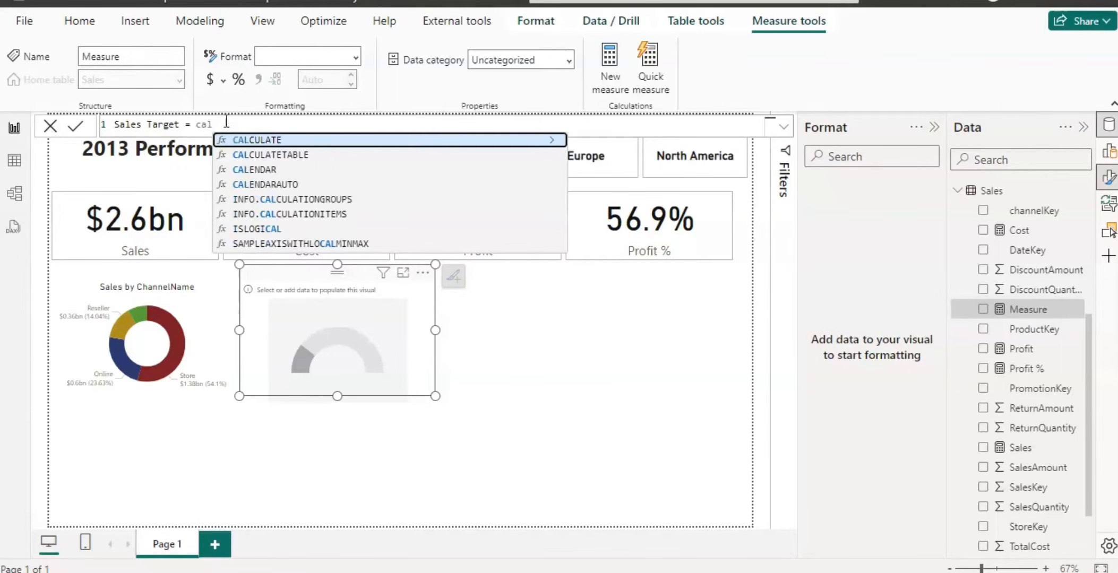
{"action": "left_click", "coordinate": [232, 141]}
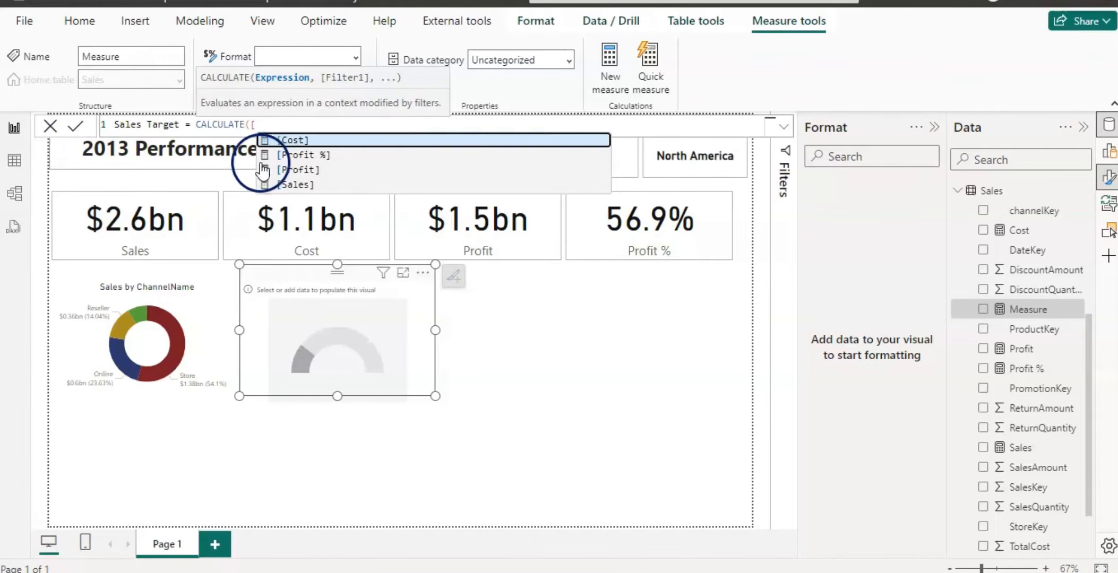
{"action": "left_click", "coordinate": [295, 183]}
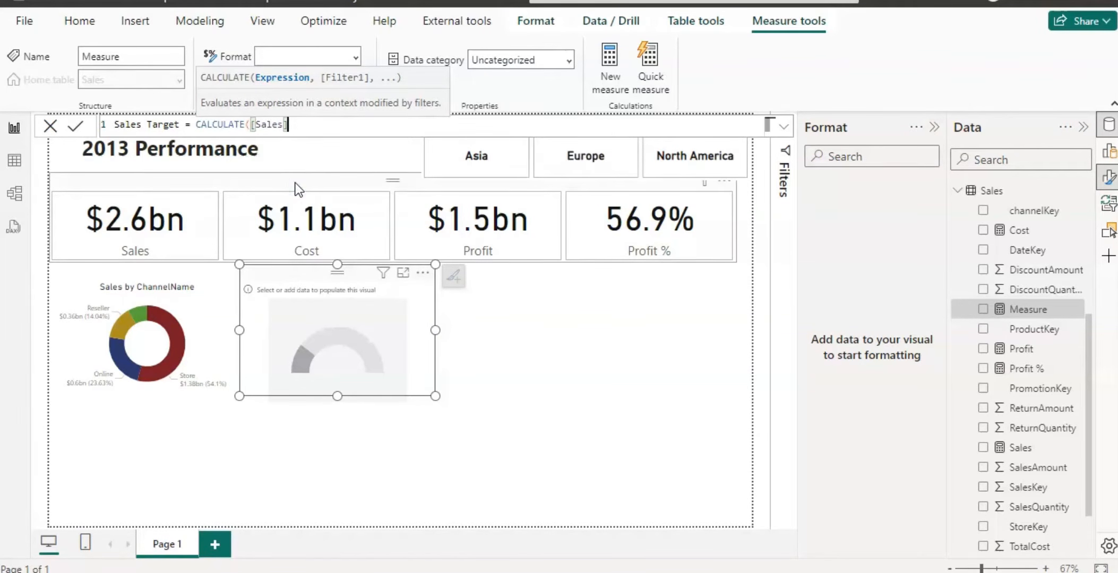
{"action": "type", "text": ","}
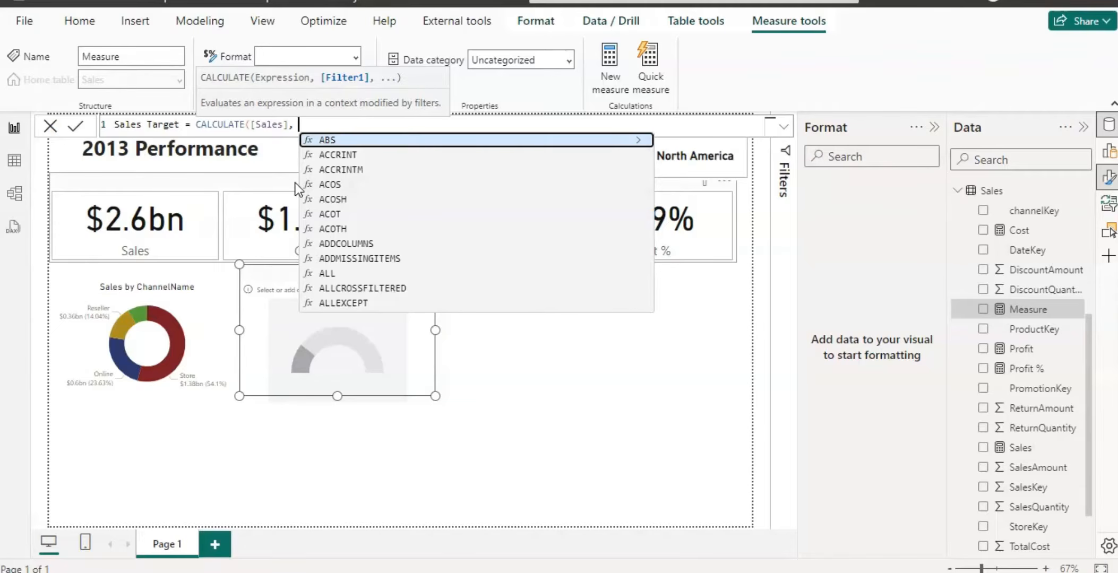
{"action": "type", "text": " cal"}
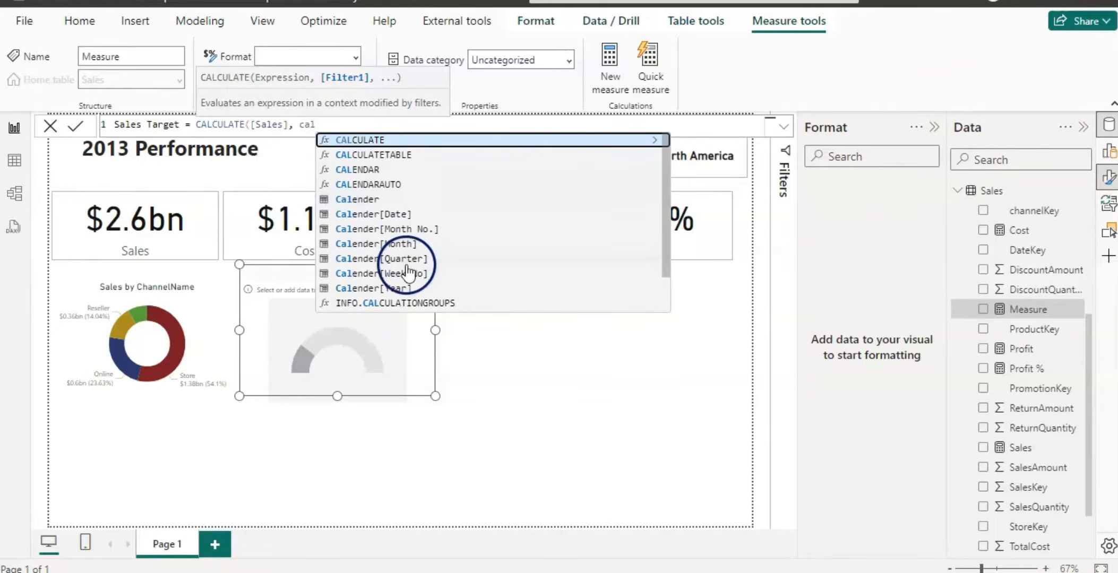
{"action": "left_click", "coordinate": [402, 288]}
{"action": "type", "text": "=\""}
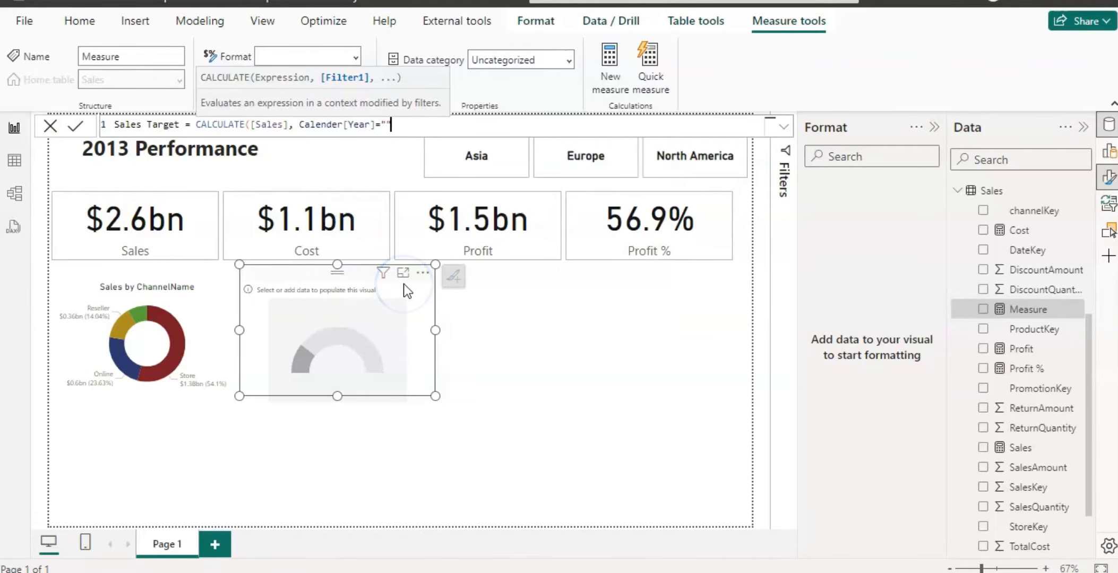
{"action": "type", "text": "2012\")"}
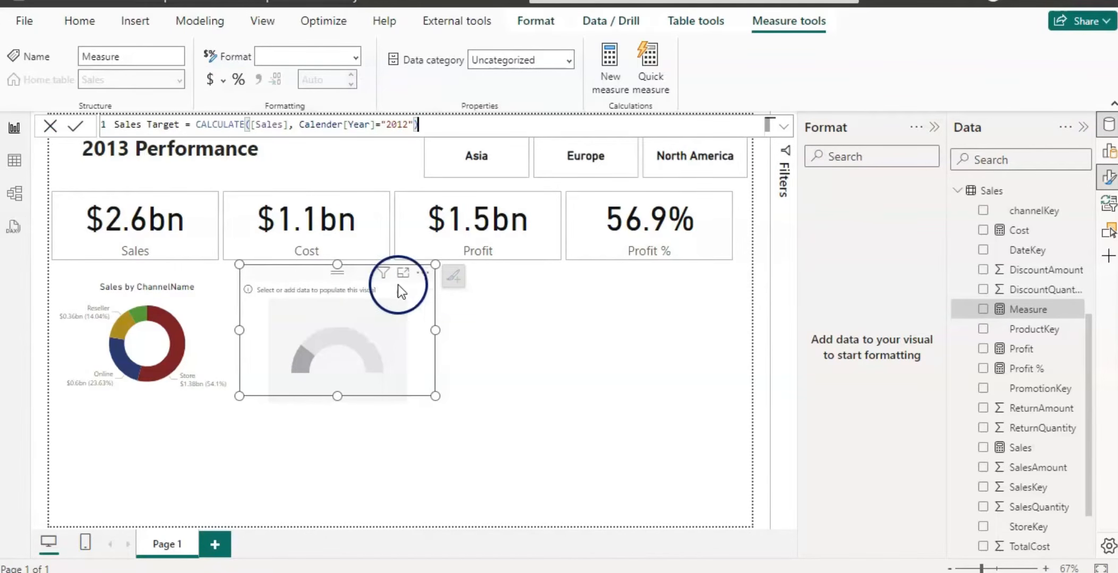
Multiply [Sales] by 1.05 inside the Sales Target formula and commit the measure.
{"action": "left_click", "coordinate": [289, 127]}
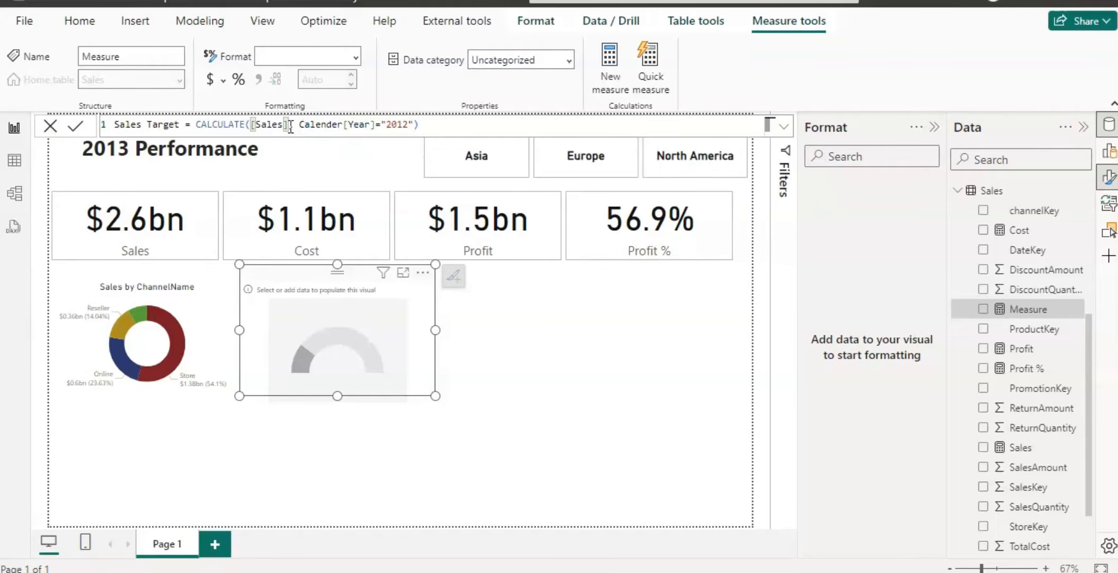
{"action": "type", "text": ","}
{"action": "type", "text": "1."}
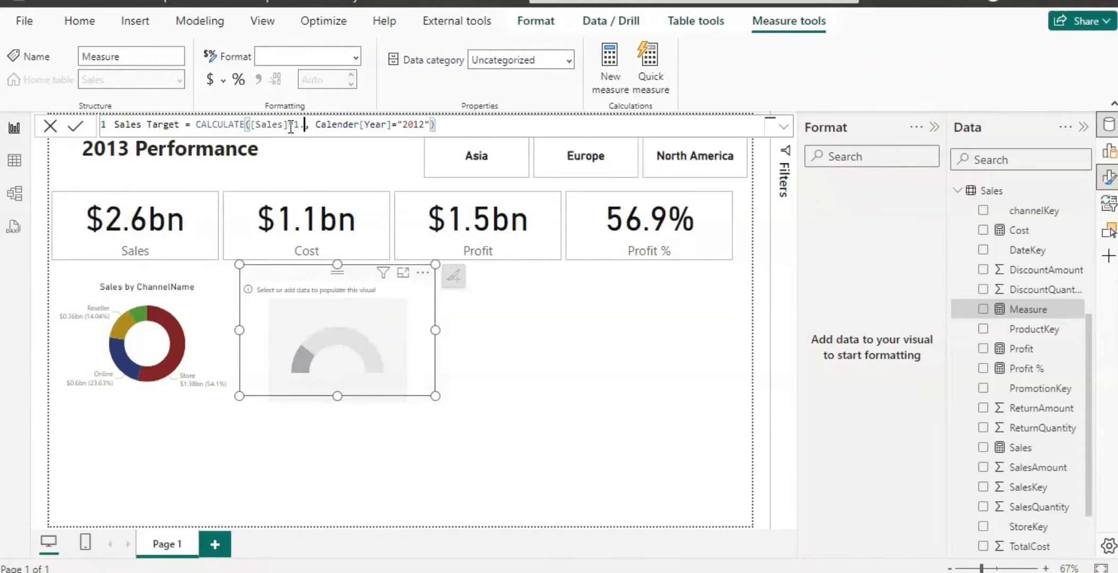
{"action": "type", "text": "05"}
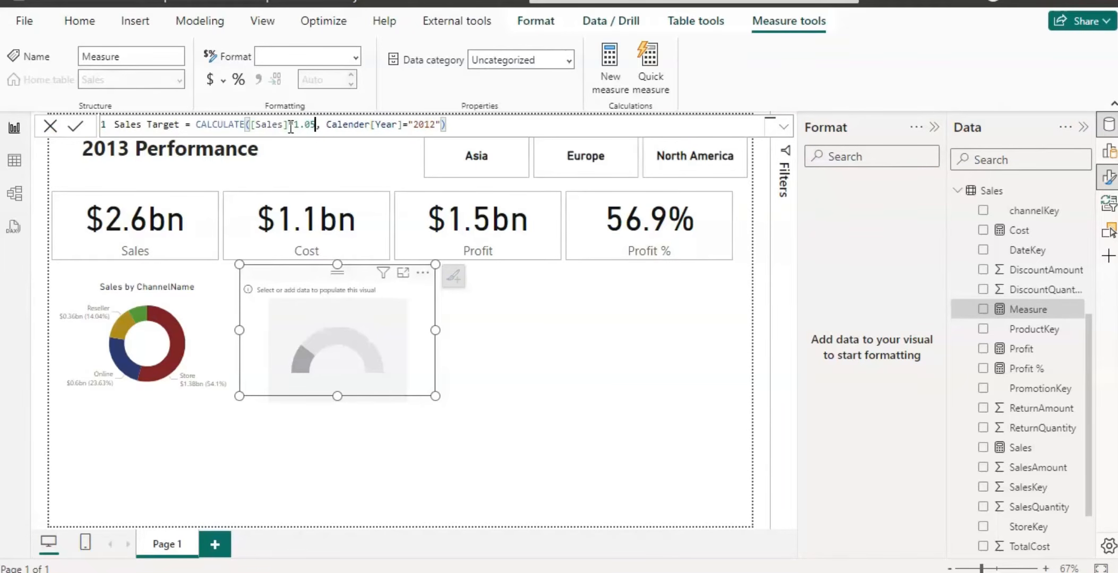
{"action": "key", "text": "Return"}
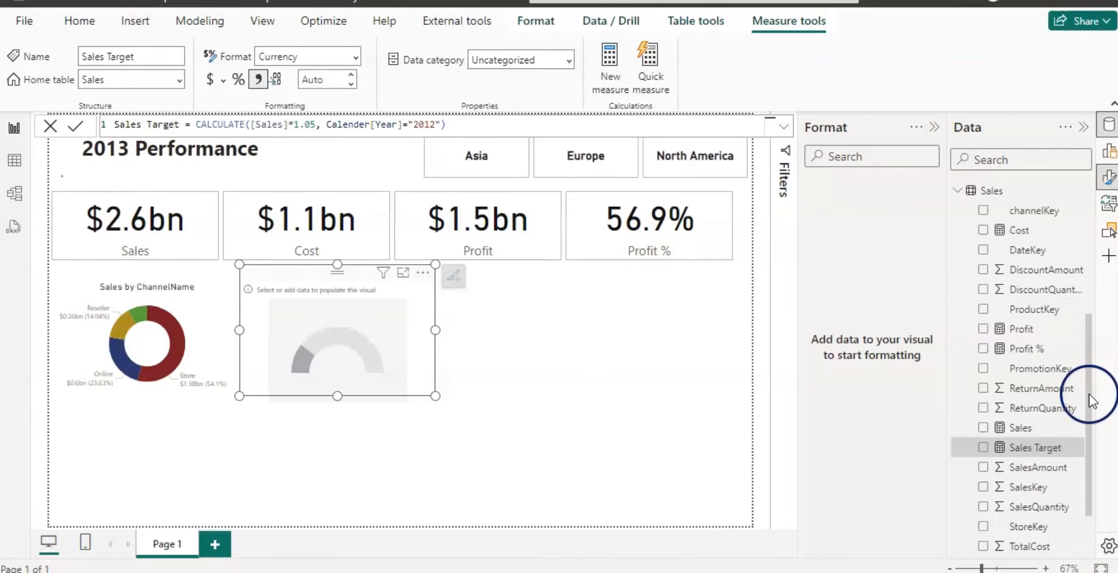
Add SalesAmount as the gauge's value and Sales Target as its target value.
{"action": "left_click_drag", "start_coordinate": [1089, 458], "coordinate": [1090, 535]}
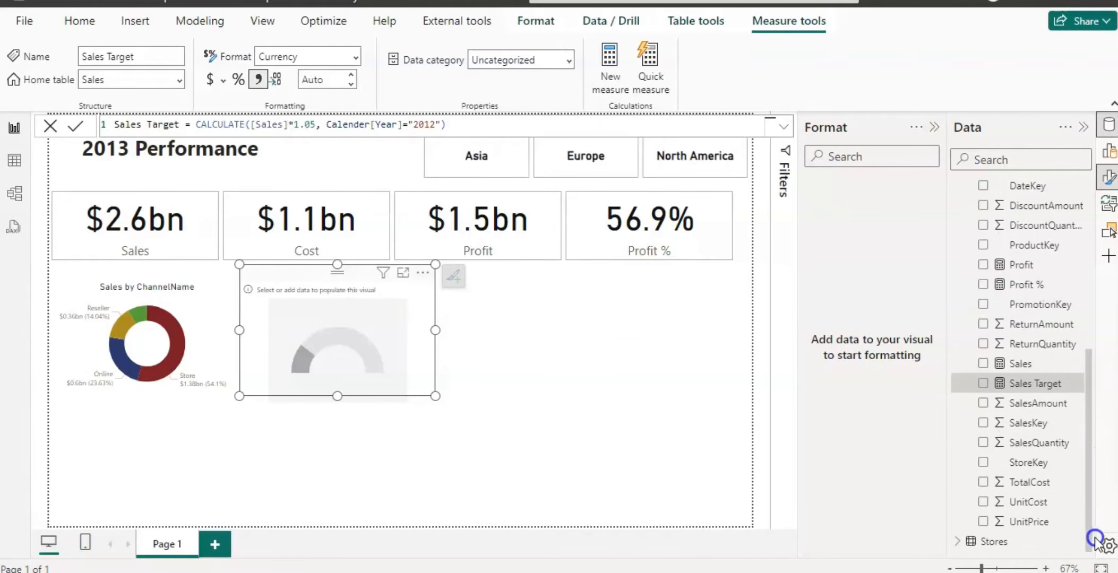
{"action": "left_click", "coordinate": [983, 403]}
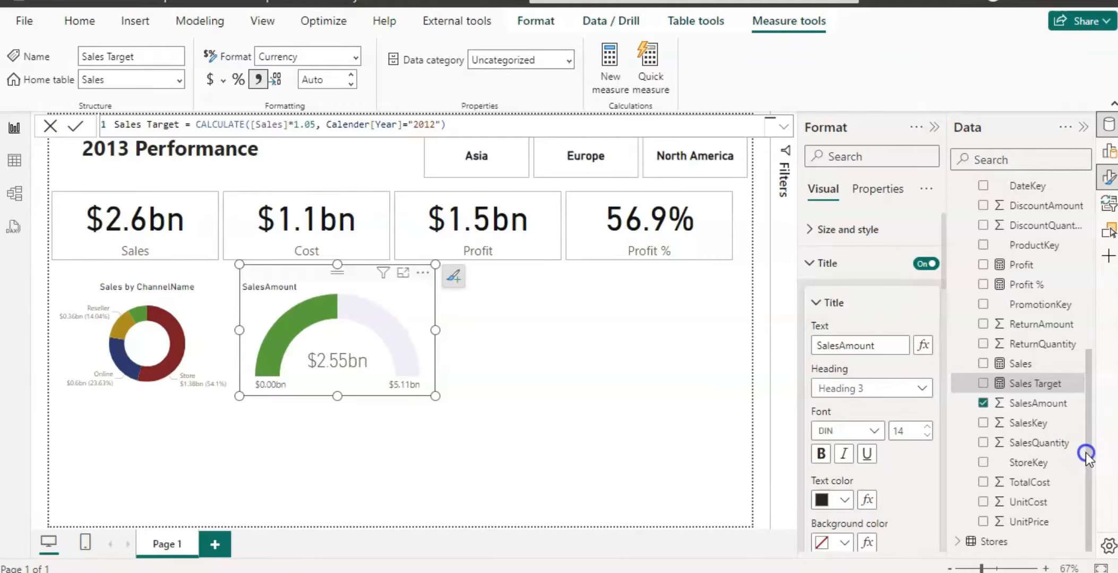
{"action": "mouse_move", "coordinate": [1085, 452]}
{"action": "left_mouse_down"}
{"action": "mouse_move", "coordinate": [1087, 403]}
{"action": "mouse_move", "coordinate": [1090, 443]}
{"action": "left_mouse_up"}
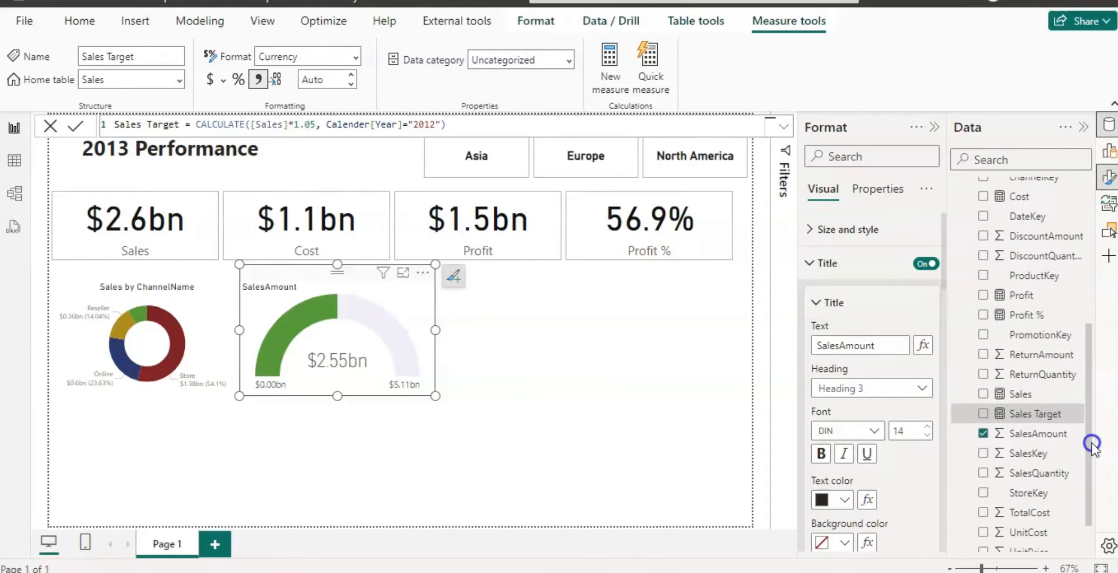
{"action": "mouse_move", "coordinate": [984, 396]}
{"action": "left_mouse_down"}
{"action": "mouse_move", "coordinate": [936, 427]}
{"action": "mouse_move", "coordinate": [942, 563]}
{"action": "mouse_move", "coordinate": [1018, 465]}
{"action": "mouse_move", "coordinate": [900, 484]}
{"action": "left_mouse_up"}
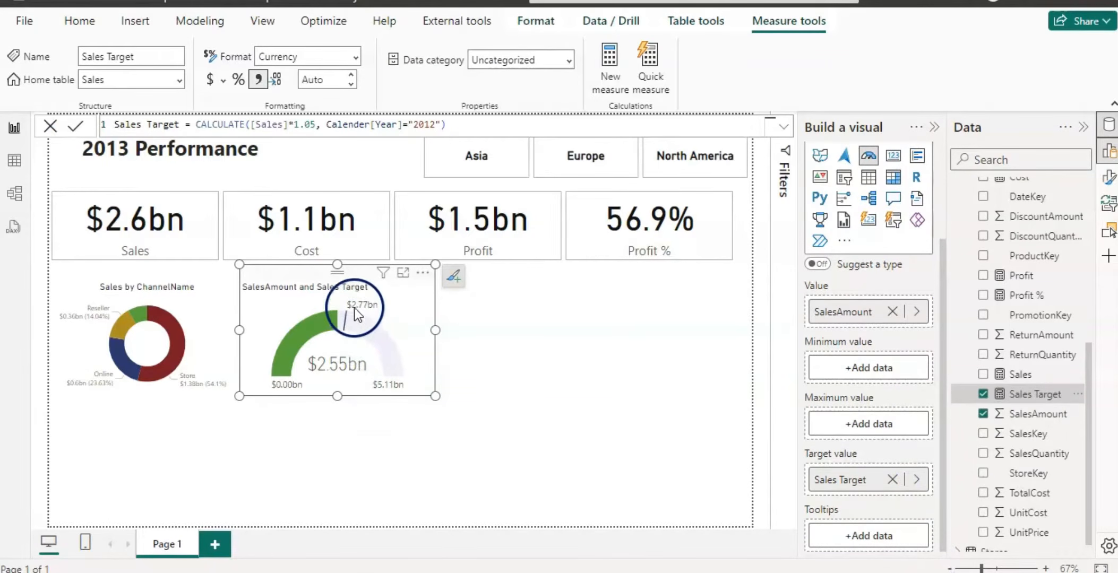
Insert an area chart to the right of the gauge and widen it to the page's edge.
{"action": "left_click", "coordinate": [484, 342]}
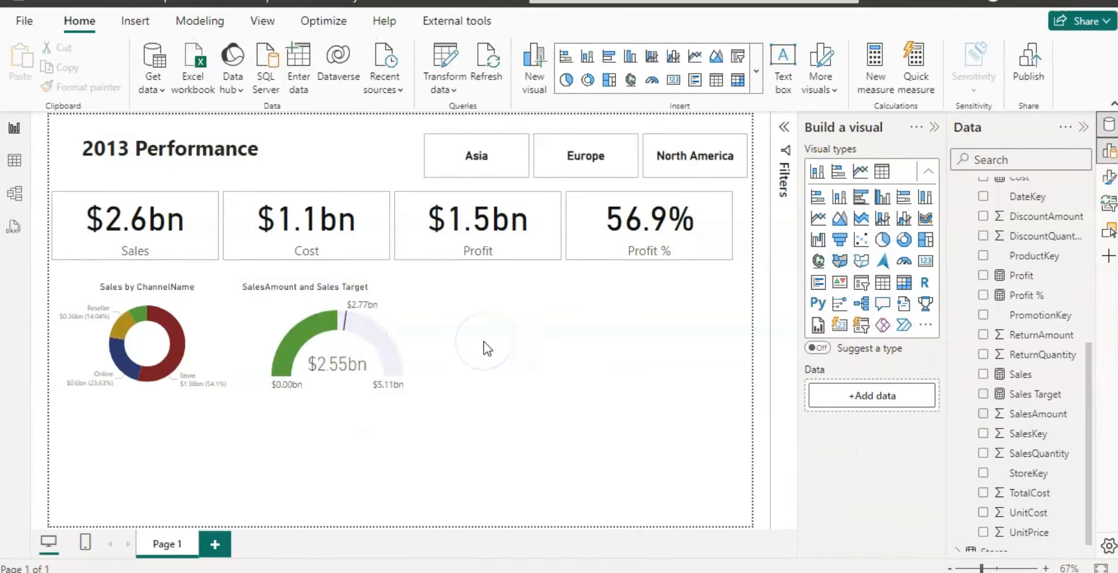
{"action": "left_click", "coordinate": [707, 58]}
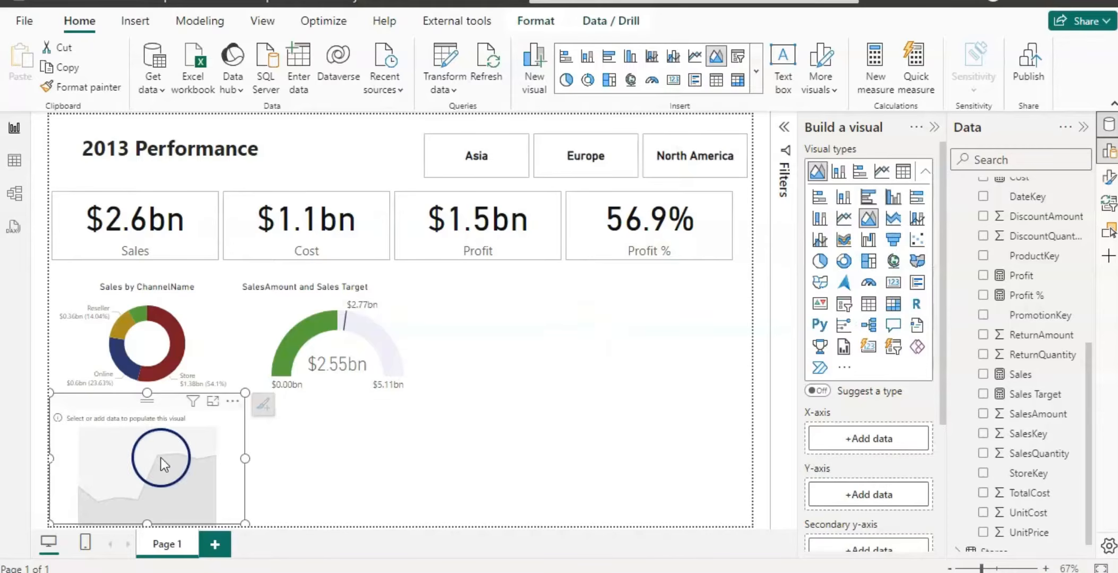
{"action": "left_click_drag", "start_coordinate": [139, 404], "coordinate": [497, 275]}
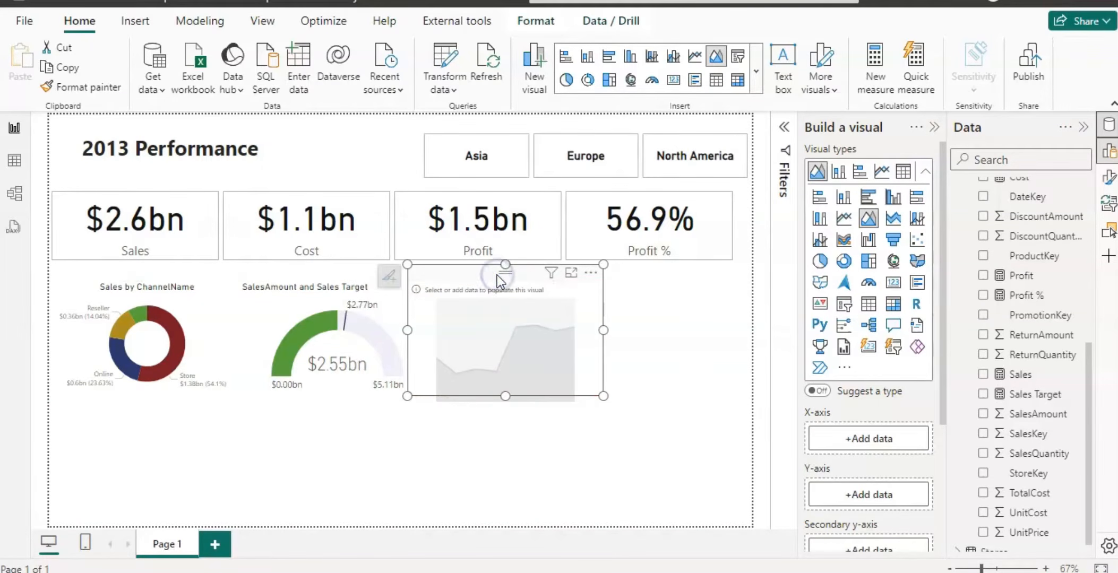
{"action": "left_click_drag", "start_coordinate": [604, 329], "coordinate": [749, 331]}
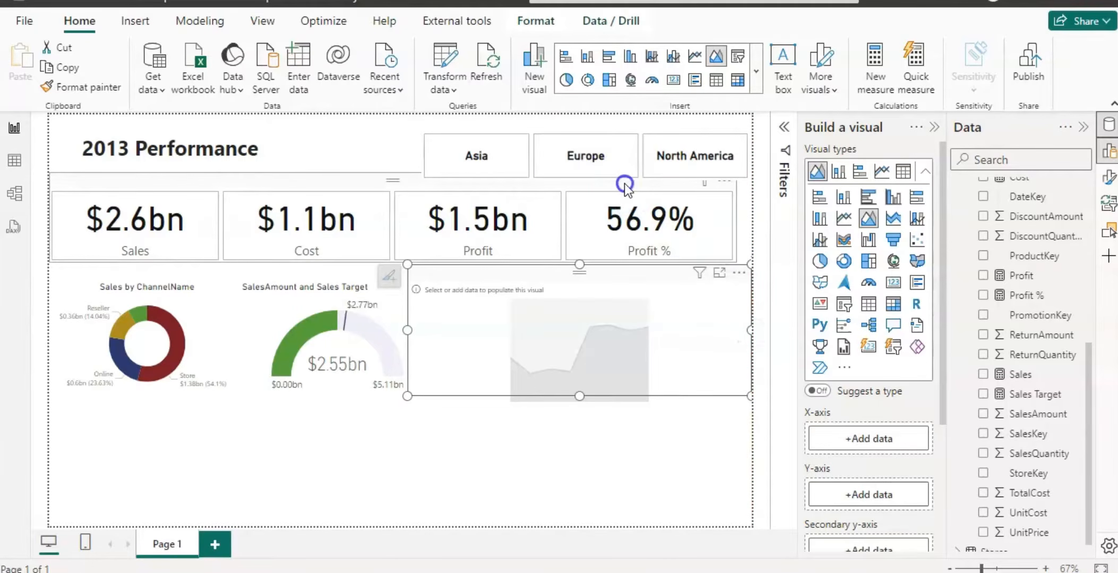
Widen the KPI cards visual to the page's right edge and reselect the area chart.
{"action": "left_click", "coordinate": [730, 211]}
{"action": "mouse_move", "coordinate": [736, 212]}
{"action": "left_mouse_down"}
{"action": "mouse_move", "coordinate": [767, 222]}
{"action": "mouse_move", "coordinate": [755, 223]}
{"action": "left_mouse_up"}
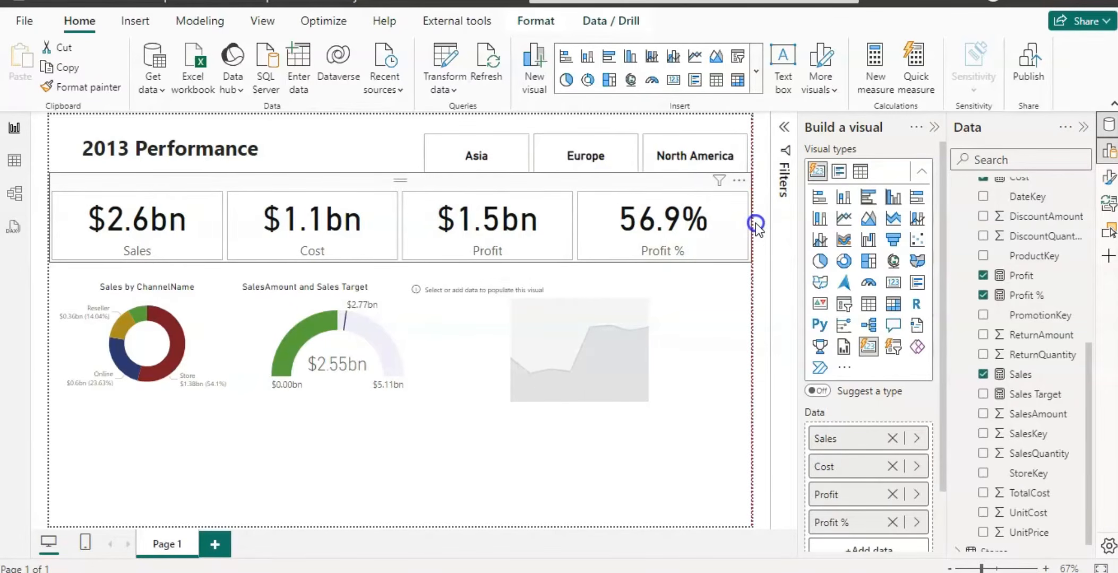
{"action": "left_click", "coordinate": [673, 392]}
{"action": "left_click", "coordinate": [614, 341]}
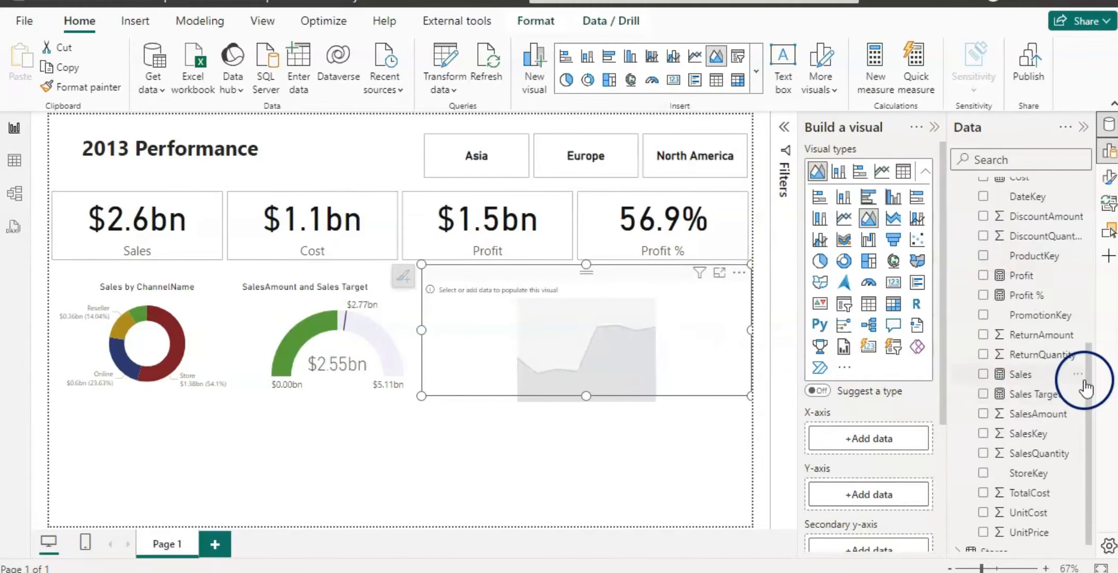
Create a new measure in the Sales table named Sales Running Total, starting with CALCULATE of [Sales].
{"action": "left_click_drag", "start_coordinate": [1085, 387], "coordinate": [1093, 287]}
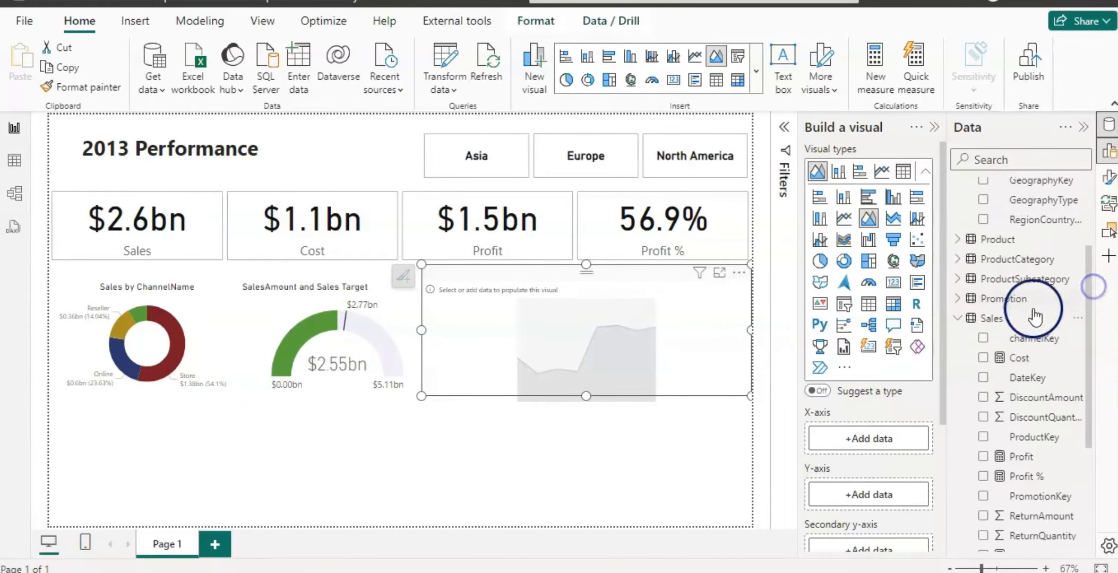
{"action": "right_click", "coordinate": [993, 317]}
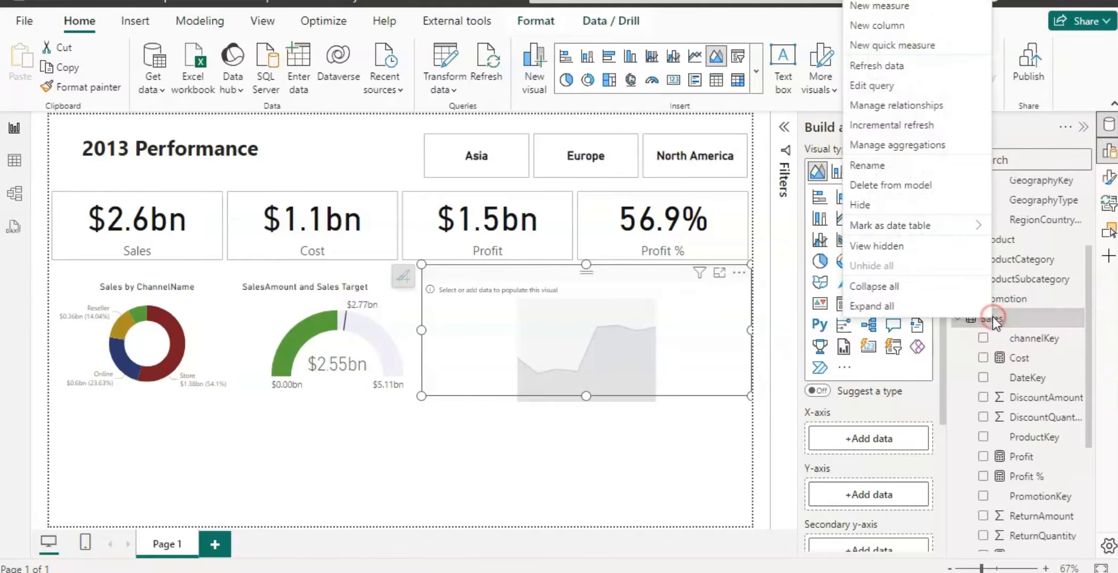
{"action": "left_click", "coordinate": [906, 10]}
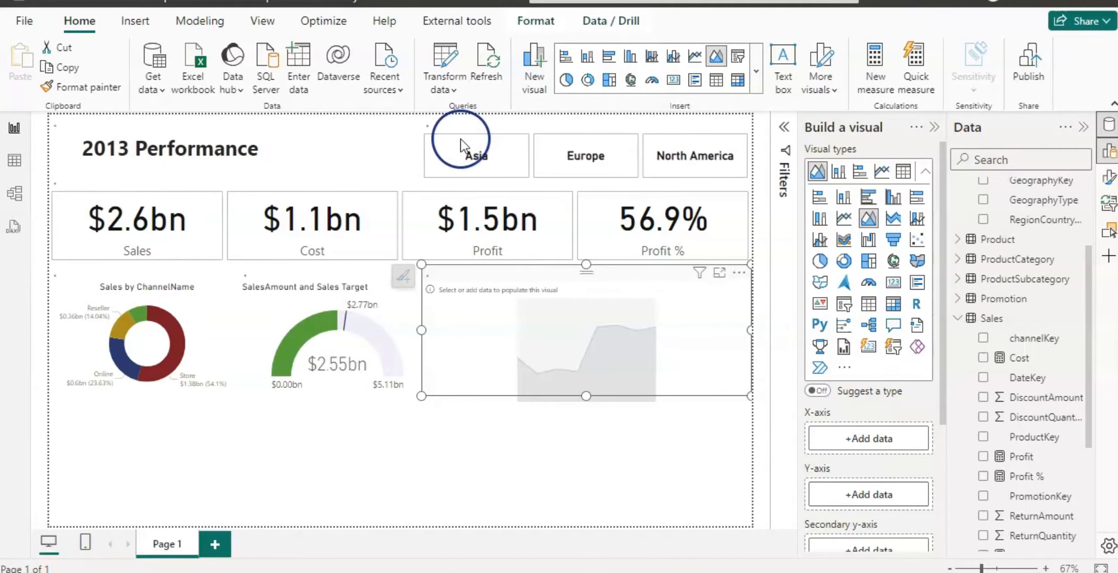
{"action": "left_click", "coordinate": [213, 126]}
{"action": "type", "text": "S"}
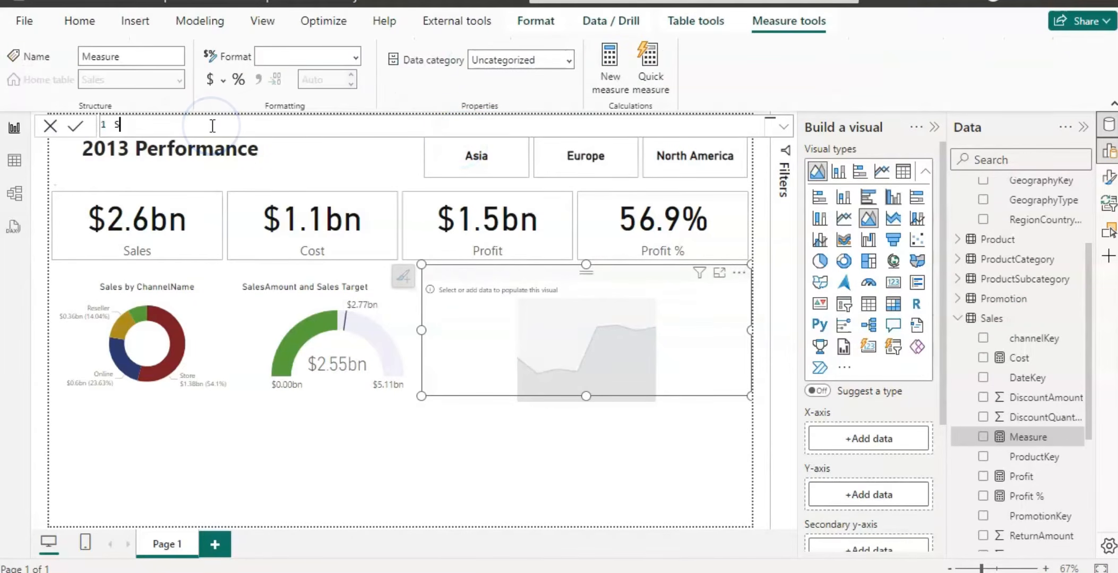
{"action": "type", "text": "ales Ru"}
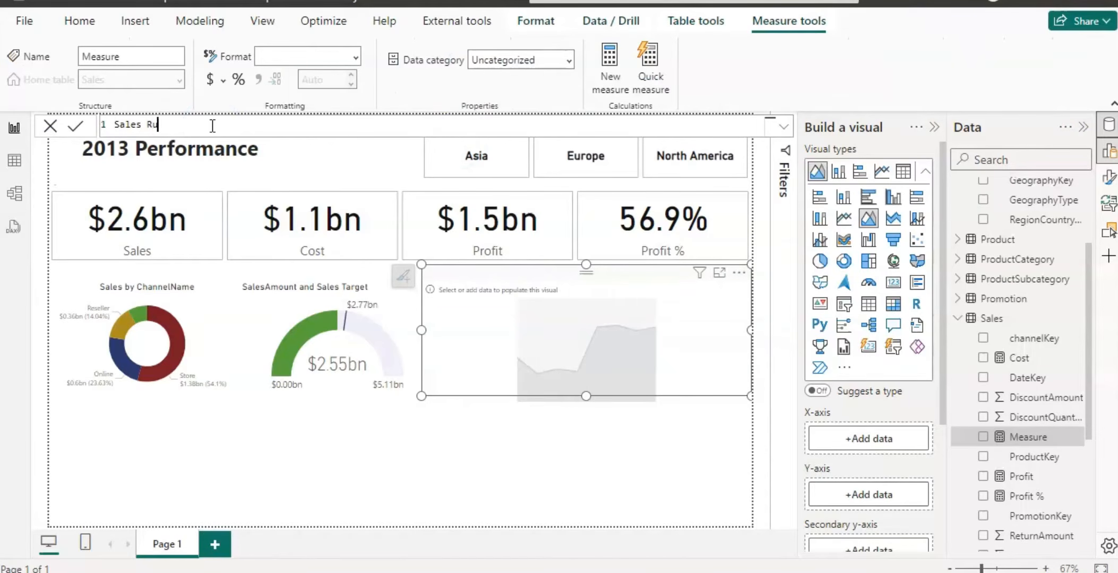
{"action": "type", "text": "nning Total = cal"}
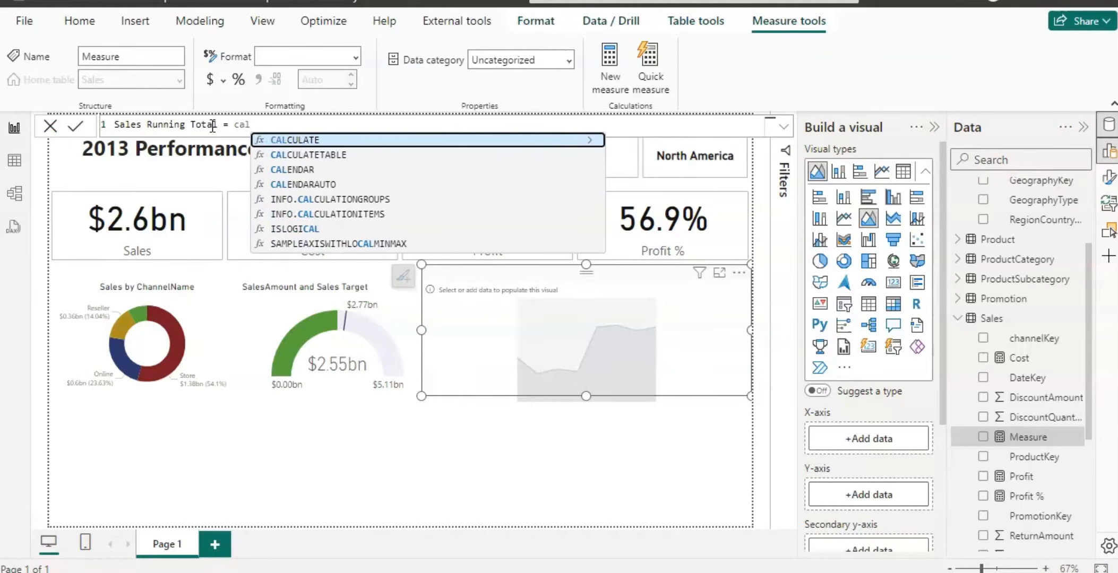
{"action": "left_click", "coordinate": [282, 139]}
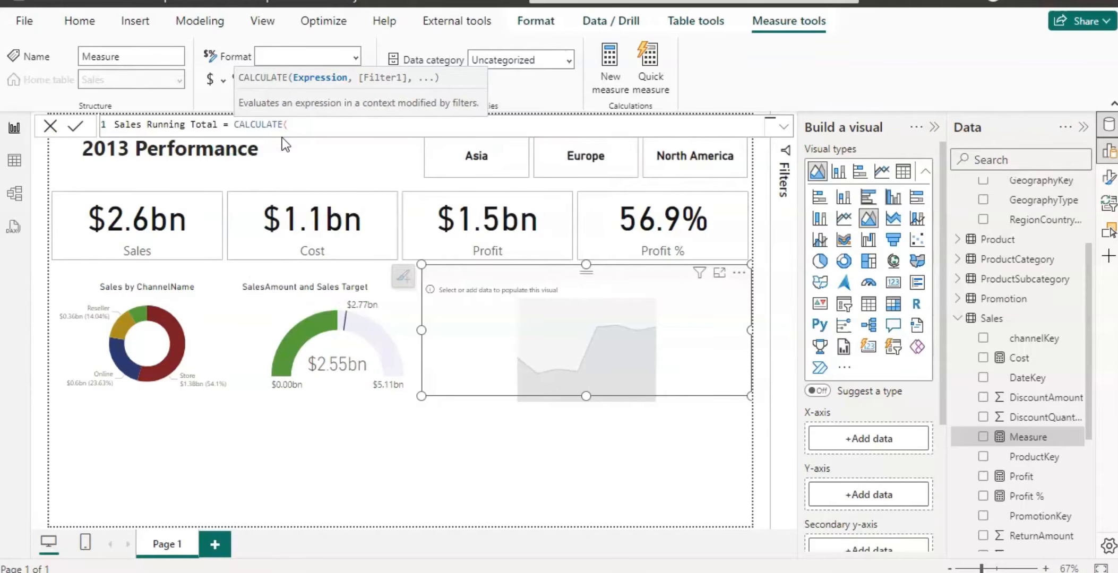
{"action": "type", "text": "["}
{"action": "left_click", "coordinate": [330, 197]}
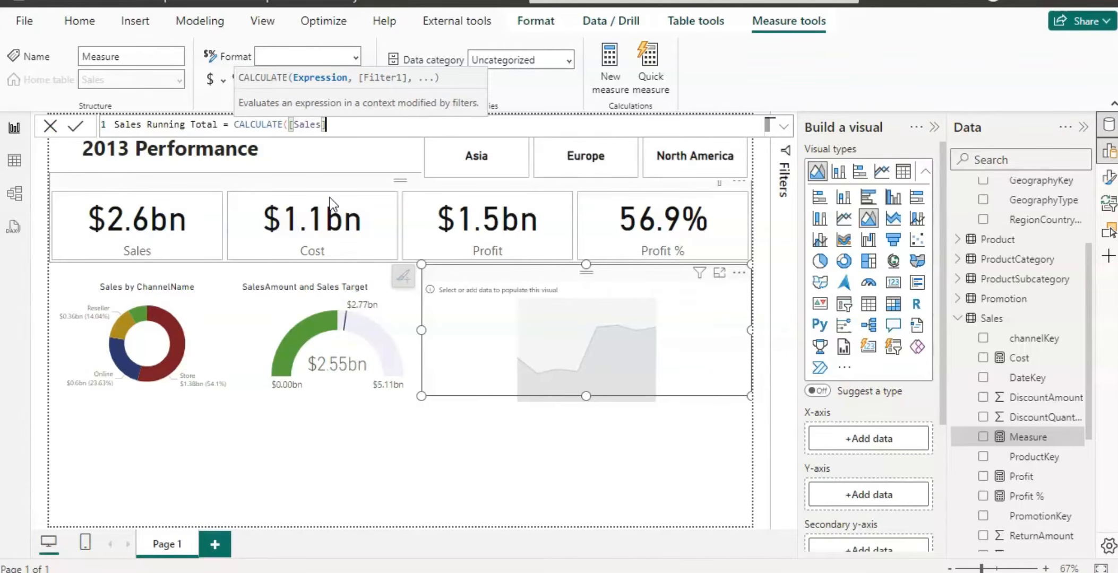
Continue the formula with FILTER(ALL(Calender[Date]), Calender[Date] as the filter argument.
{"action": "type", "text": ", f"}
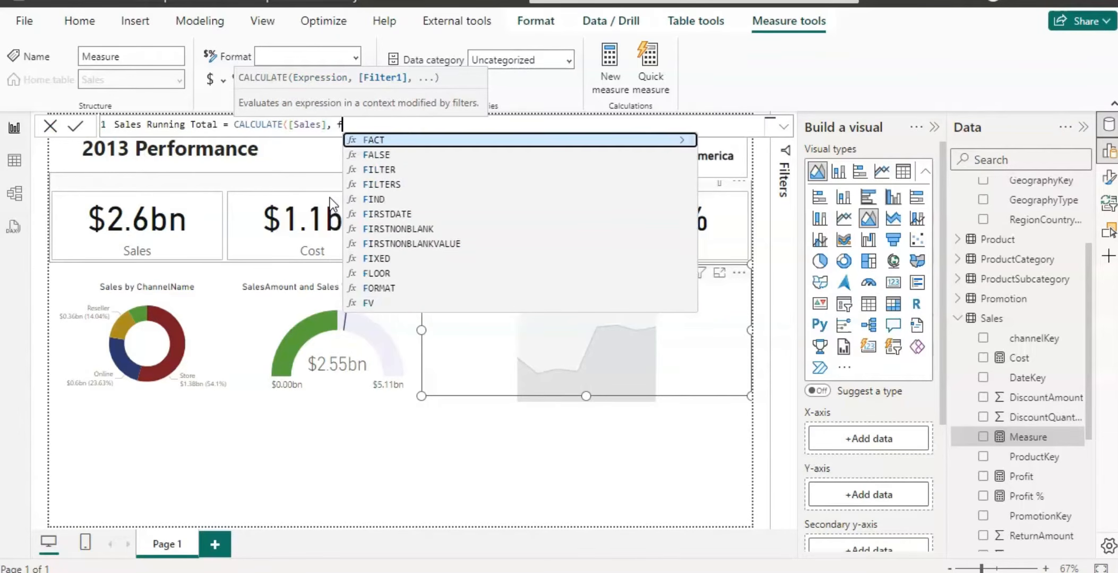
{"action": "type", "text": "ilt"}
{"action": "left_click", "coordinate": [407, 170]}
{"action": "type", "text": "a"}
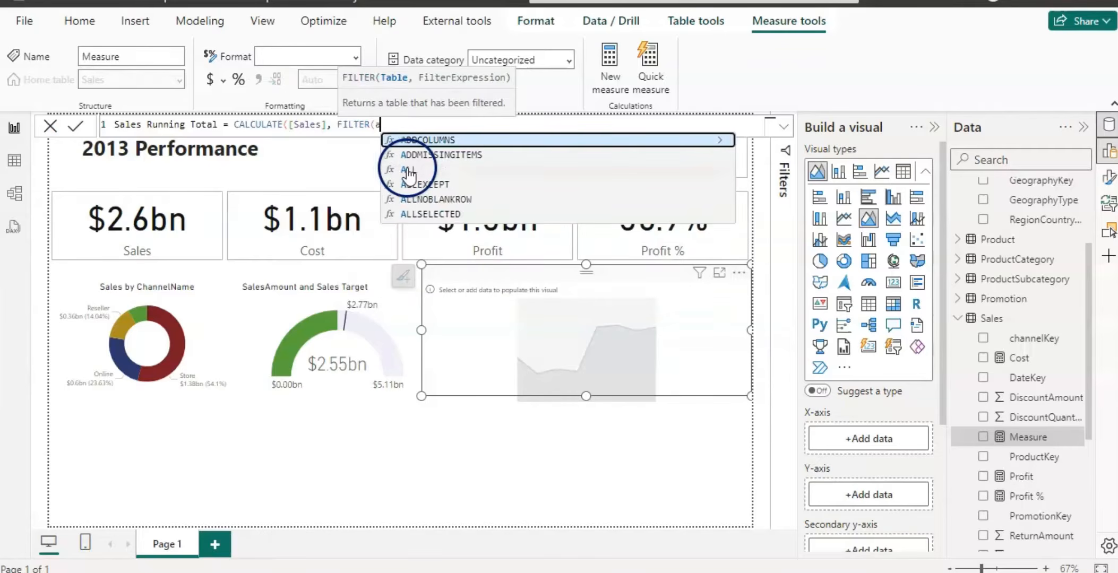
{"action": "type", "text": "ll"}
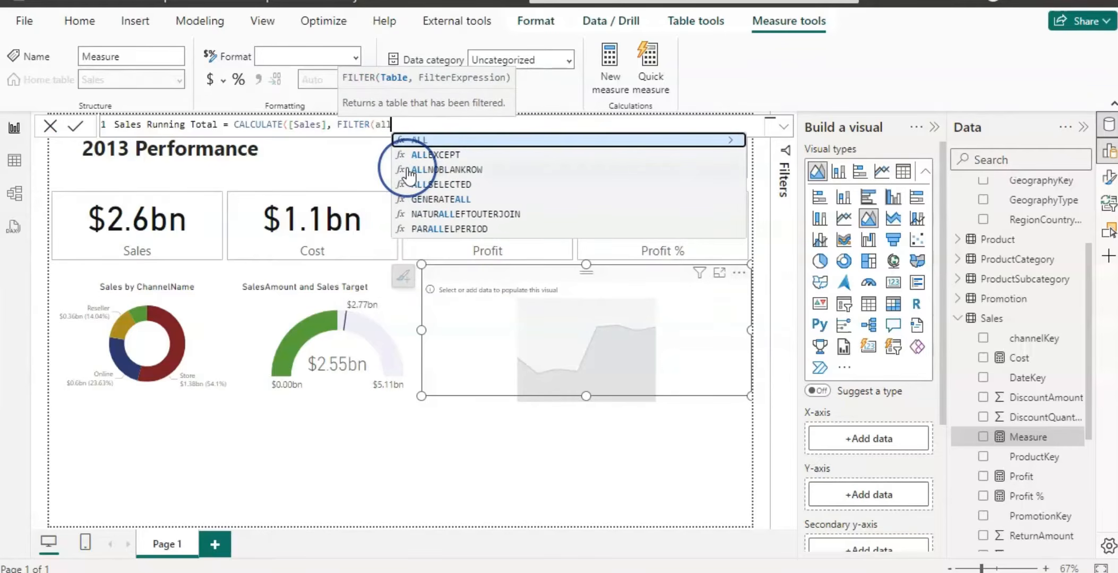
{"action": "left_click", "coordinate": [418, 141]}
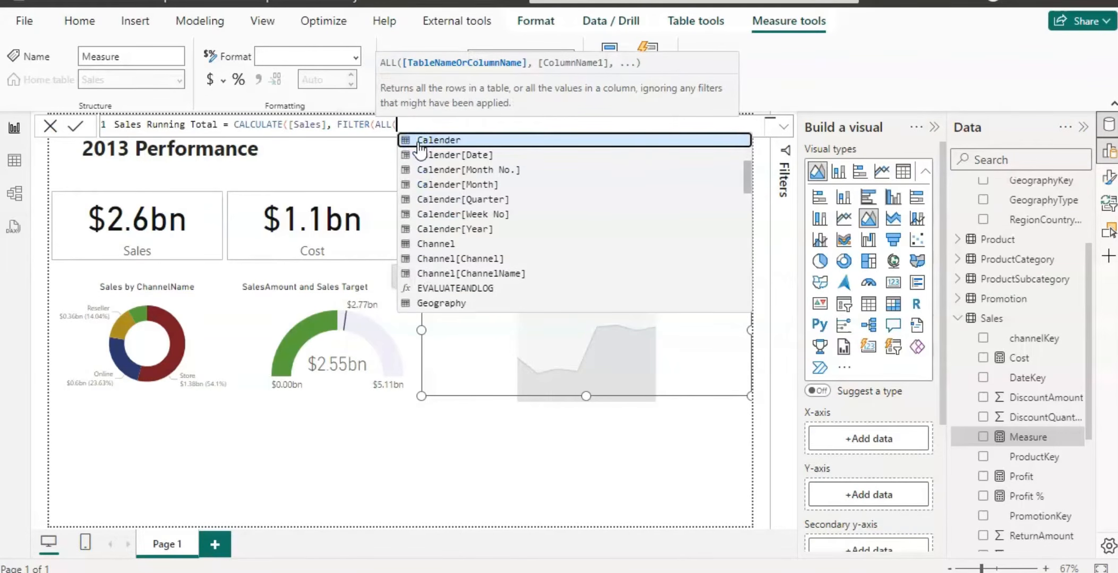
{"action": "type", "text": "cal"}
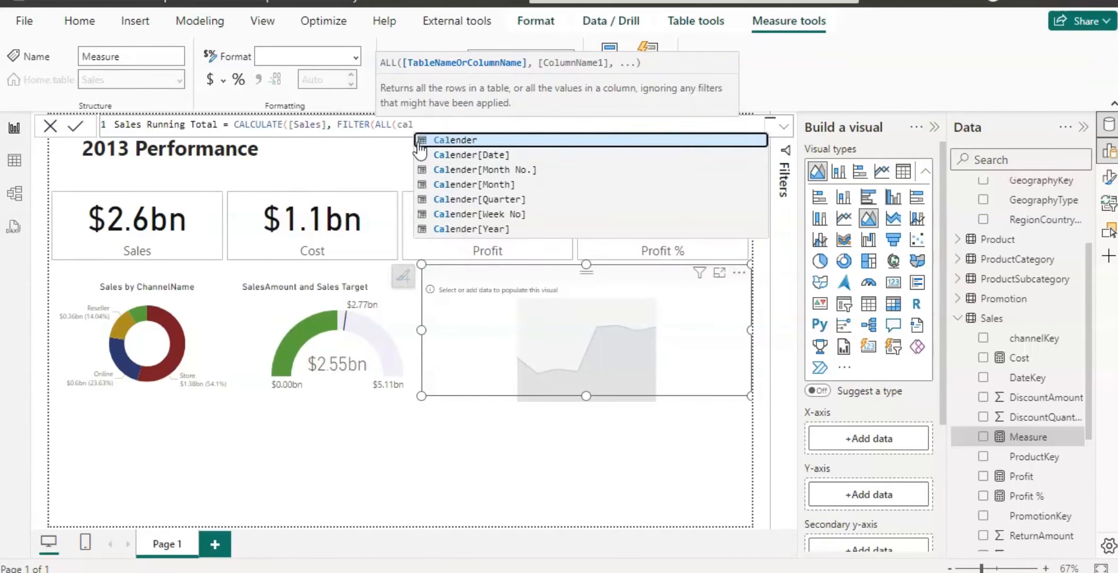
{"action": "left_click", "coordinate": [463, 159]}
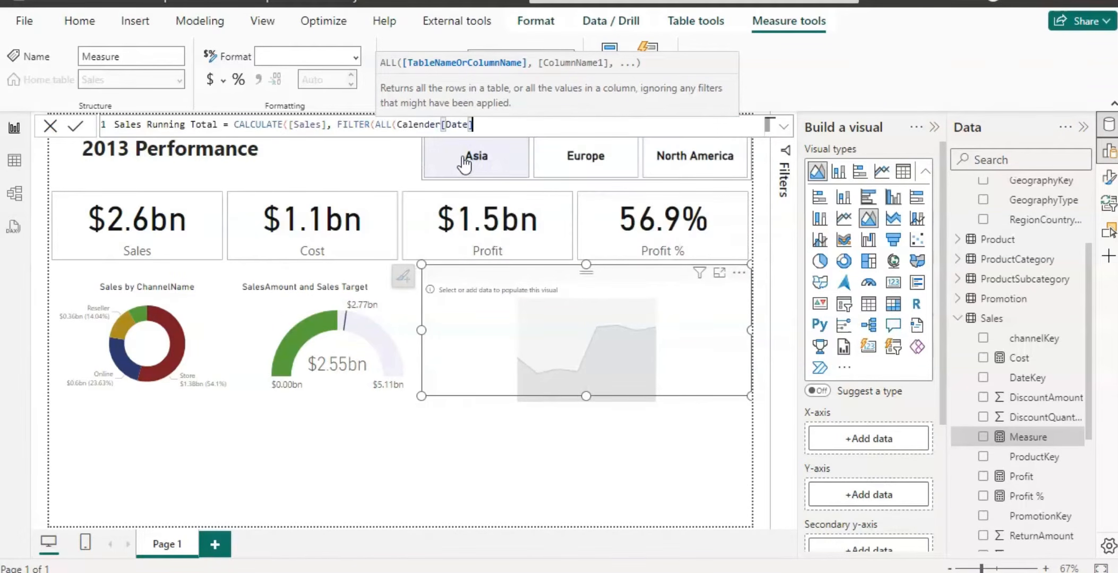
{"action": "type", "text": ")"}
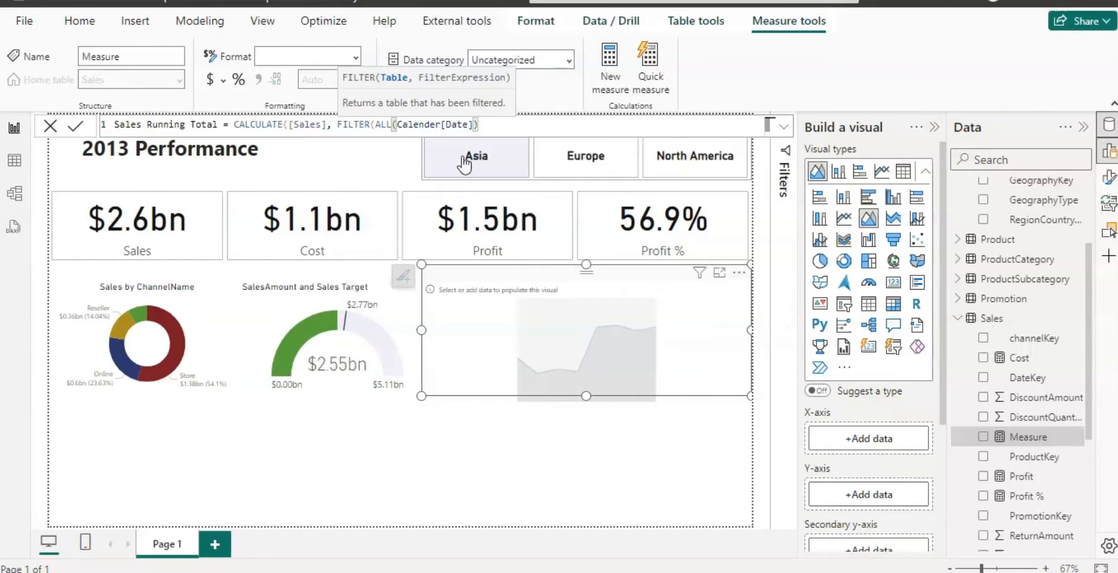
{"action": "type", "text": ", "}
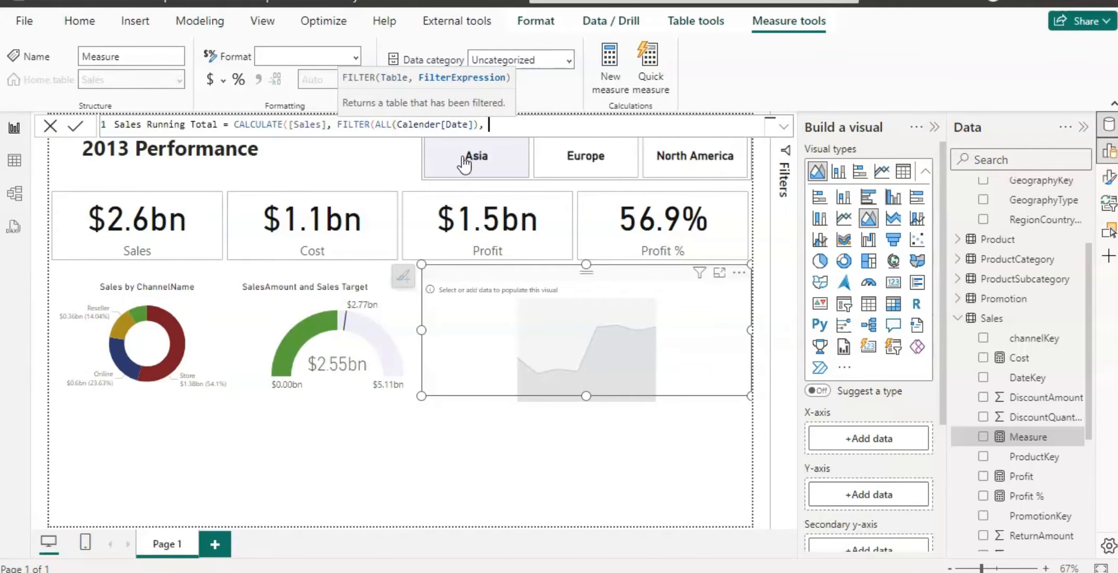
{"action": "type", "text": "cala"}
{"action": "key", "text": "BackSpace"}
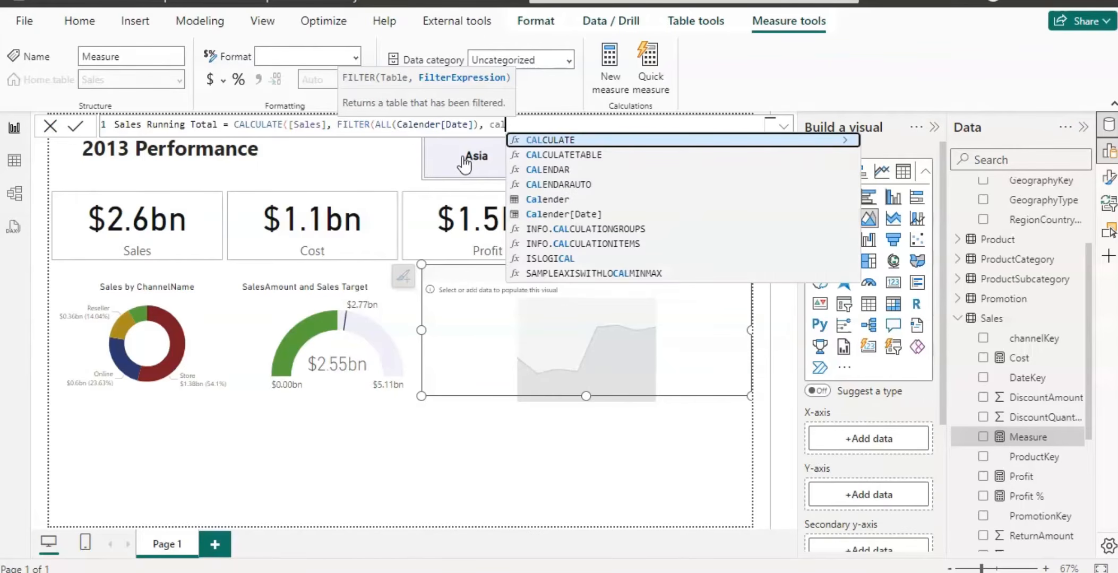
{"action": "left_click", "coordinate": [555, 215]}
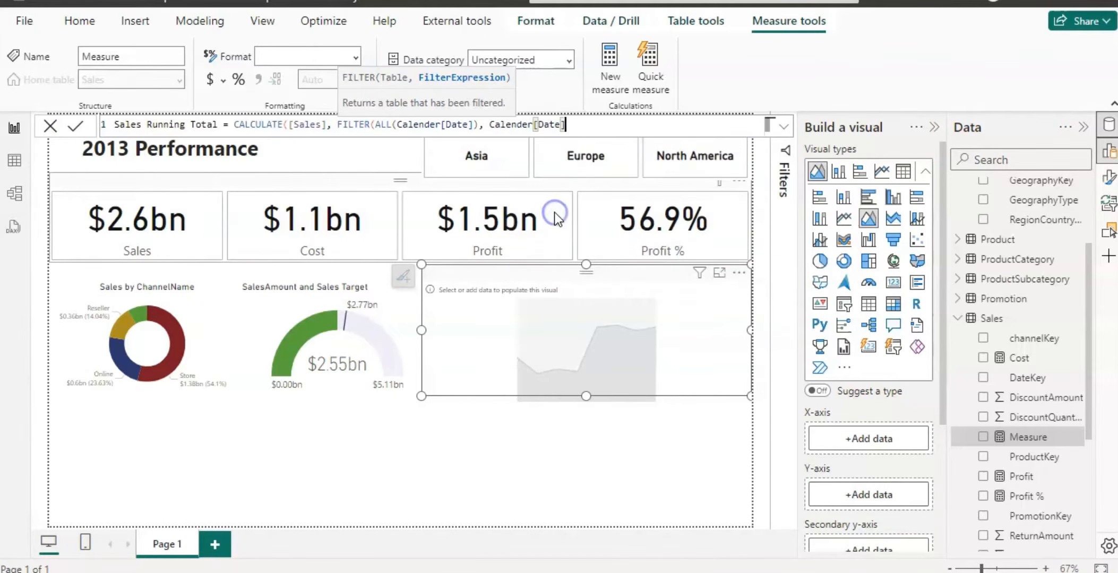
Complete the condition as <=MAX(Calender[Date]) and commit the Sales Running Total measure.
{"action": "type", "text": "<=max"}
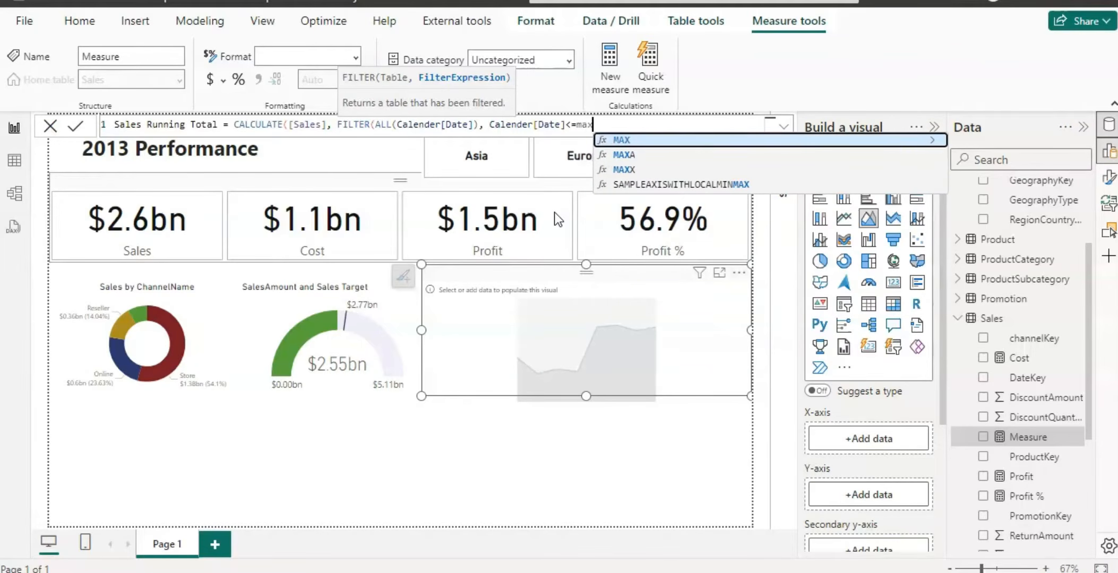
{"action": "left_click", "coordinate": [632, 141]}
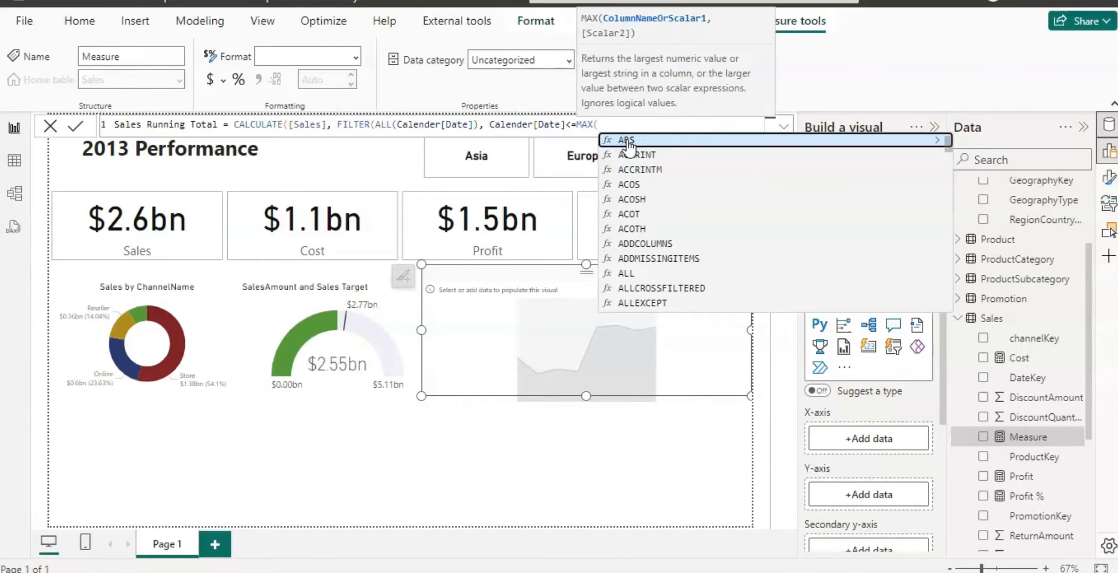
{"action": "type", "text": "cal"}
{"action": "left_click", "coordinate": [649, 214]}
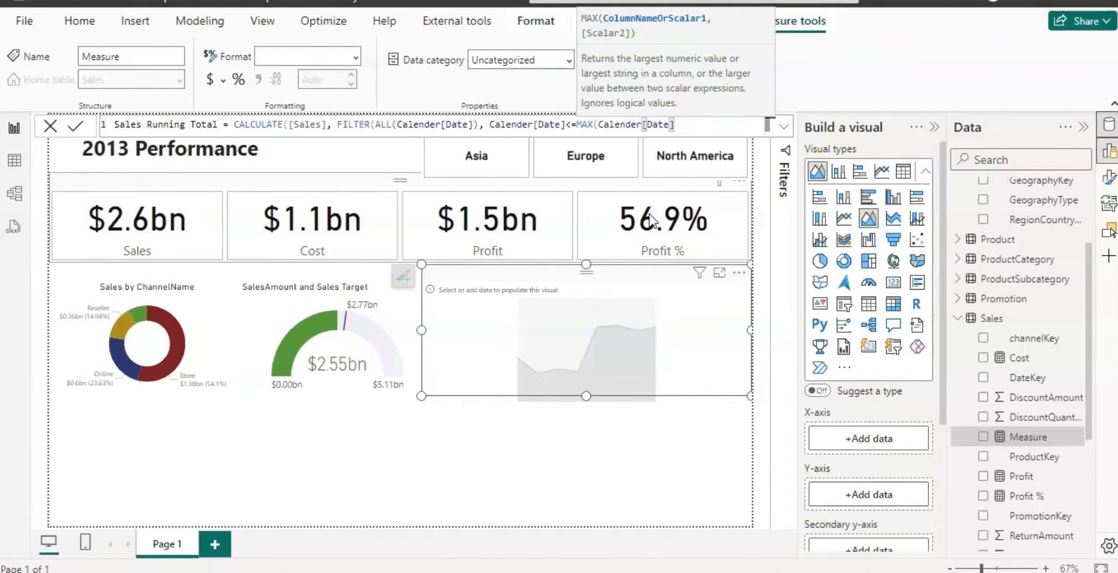
{"action": "type", "text": ")"}
{"action": "left_click", "coordinate": [658, 210]}
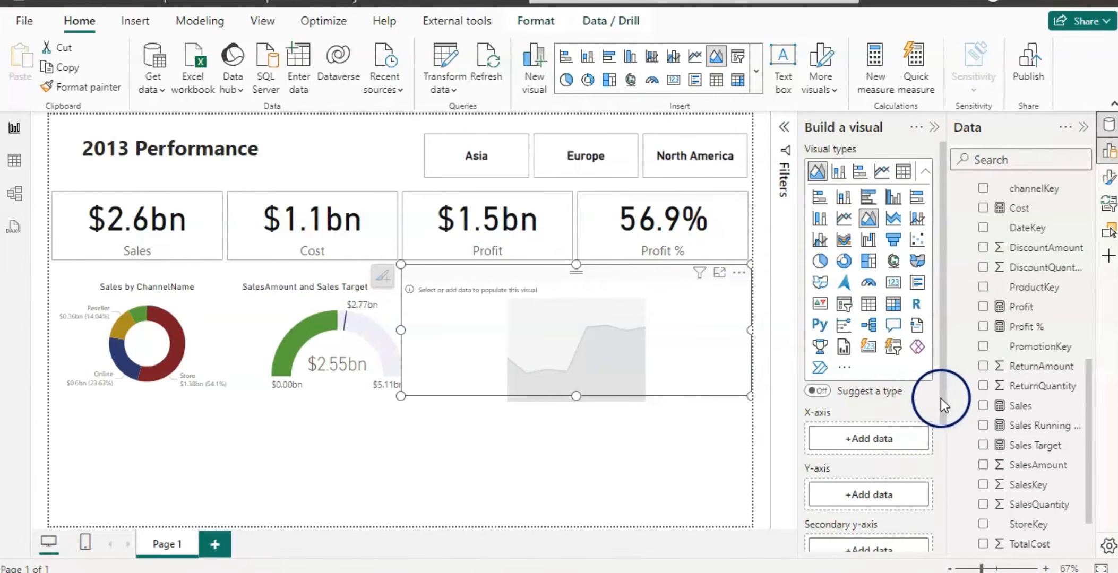
Add Sales Running Total to the area chart's Y-axis.
{"action": "scroll", "coordinate": [942, 398], "scroll_direction": "down", "scroll_amount": 2}
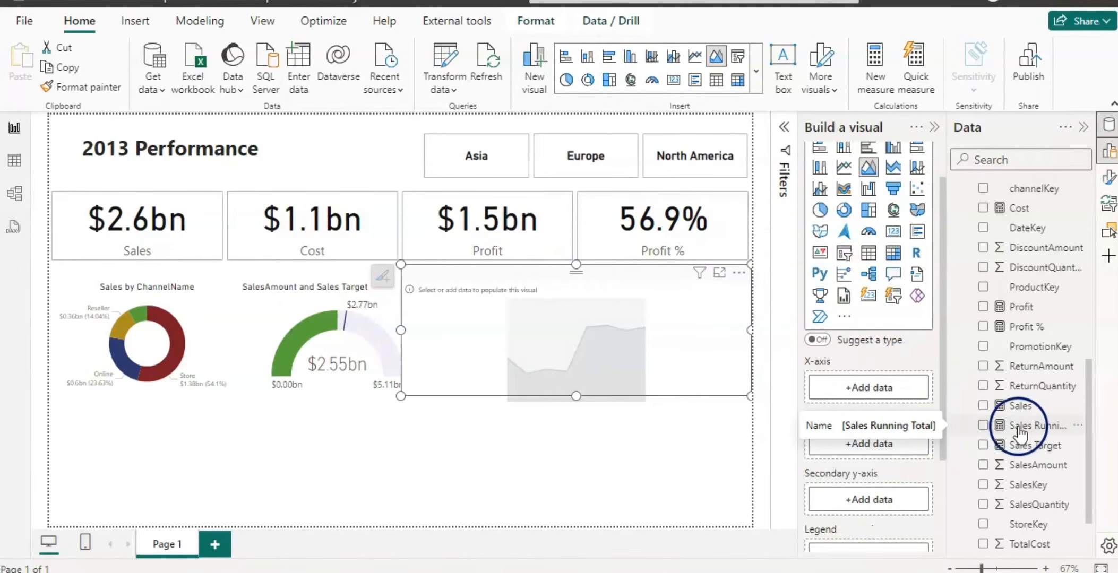
{"action": "left_click_drag", "start_coordinate": [1020, 433], "coordinate": [896, 444]}
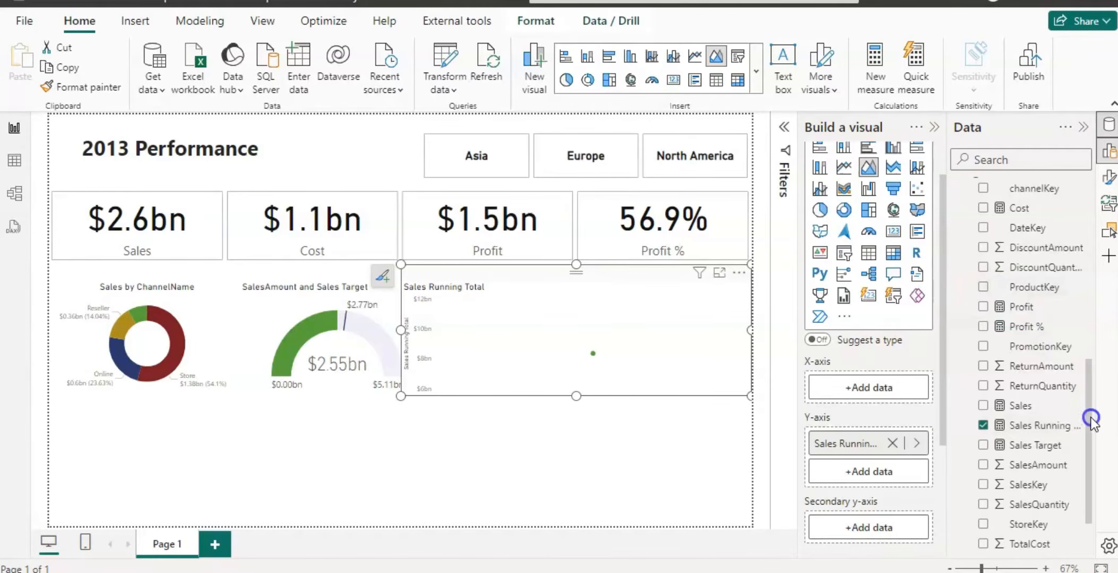
Add the Calender Time Tree hierarchy to the area chart's X-axis and remove its Month level.
{"action": "left_click_drag", "start_coordinate": [1091, 419], "coordinate": [1092, 236]}
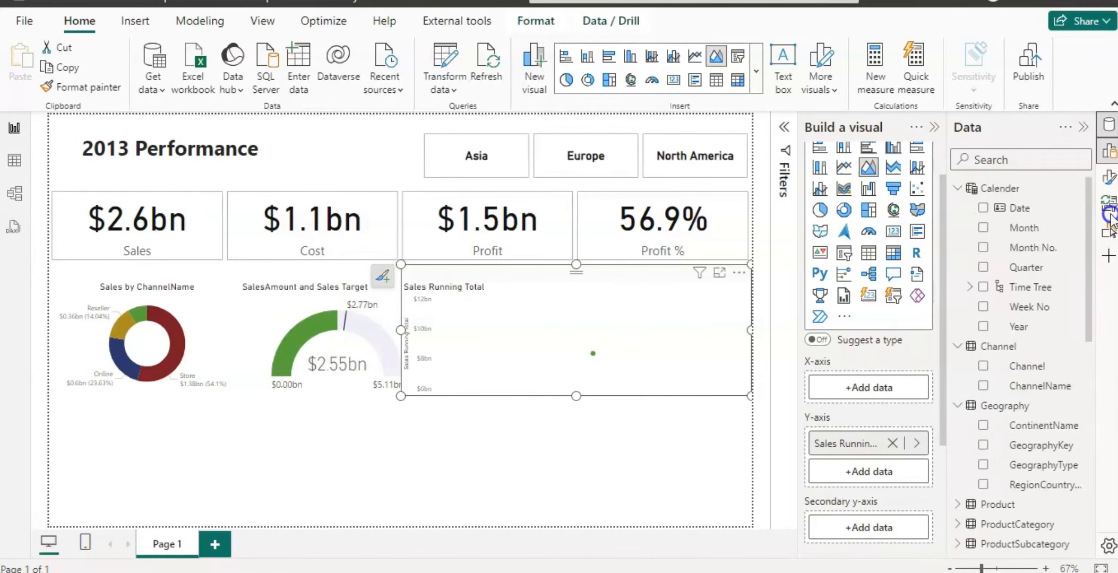
{"action": "left_click", "coordinate": [984, 288]}
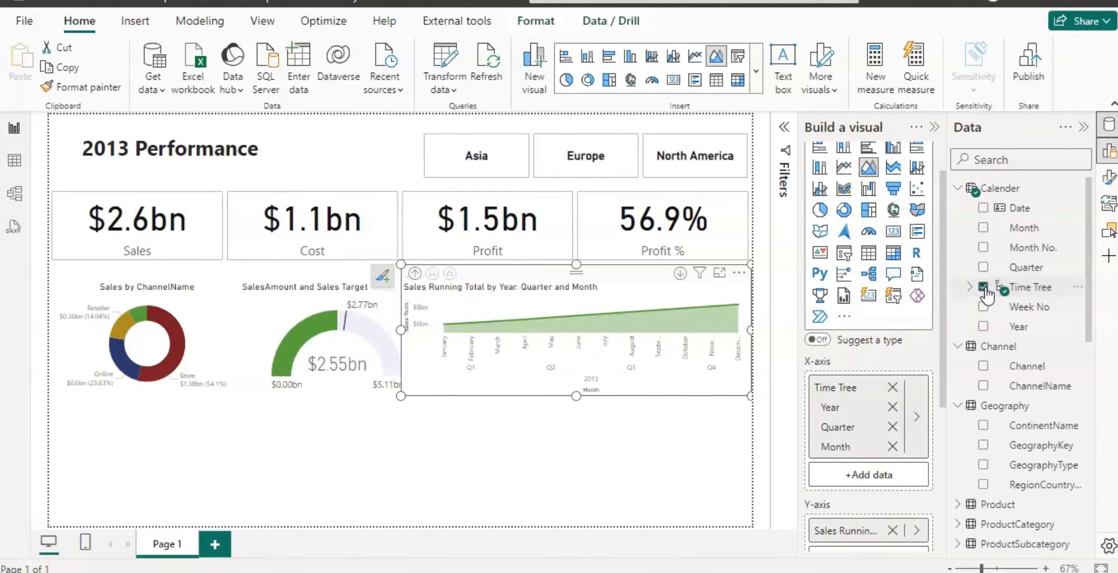
{"action": "left_click", "coordinate": [894, 474]}
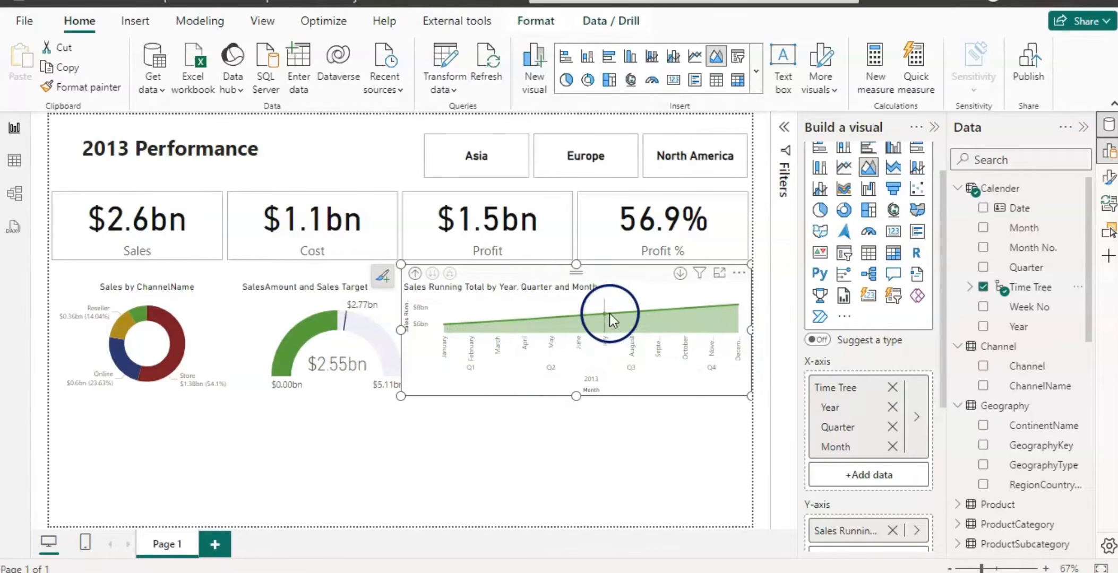
{"action": "left_click", "coordinate": [892, 446]}
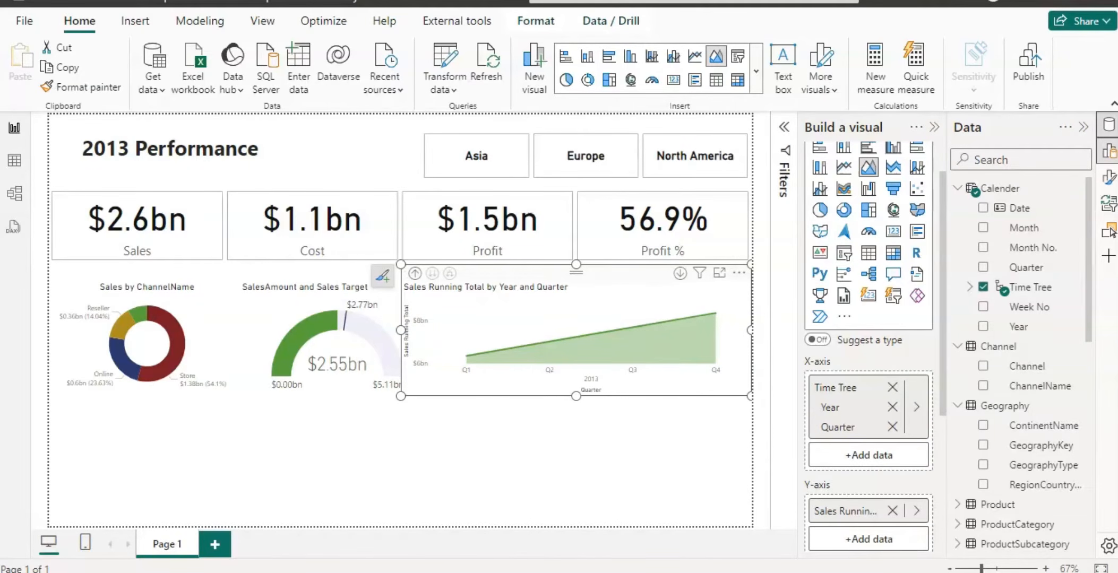
Turn off the X-axis title and the Y-axis title on the running-total area chart.
{"action": "left_click", "coordinate": [1108, 179]}
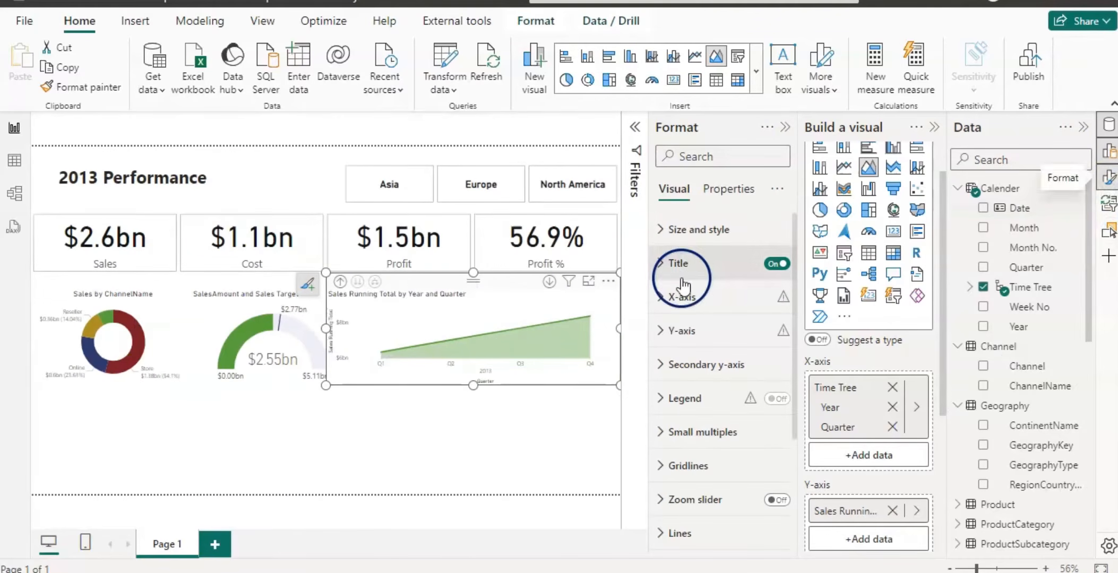
{"action": "left_click", "coordinate": [659, 297]}
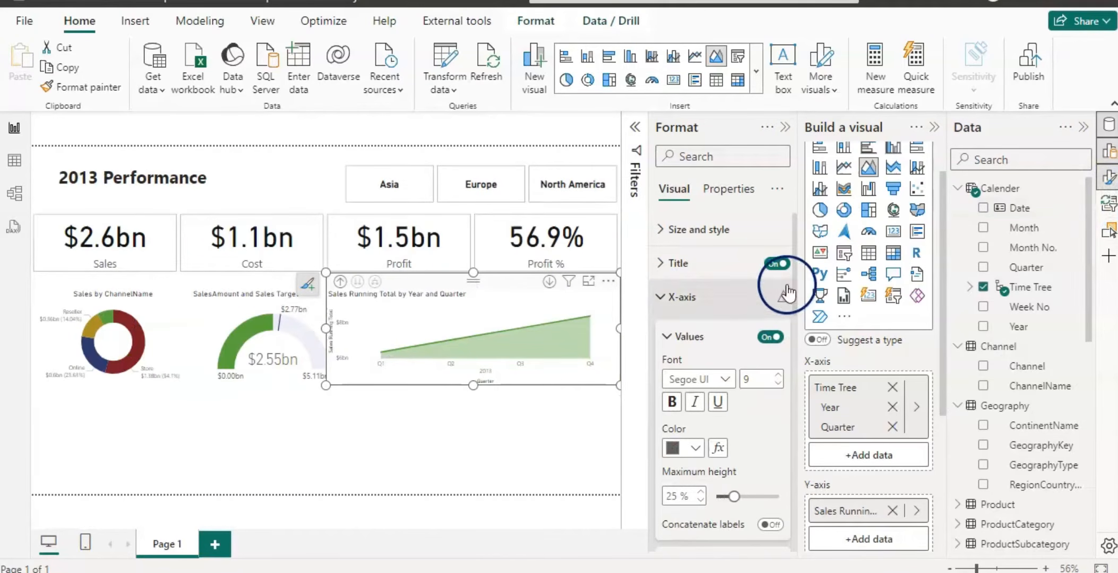
{"action": "left_click_drag", "start_coordinate": [796, 288], "coordinate": [803, 375]}
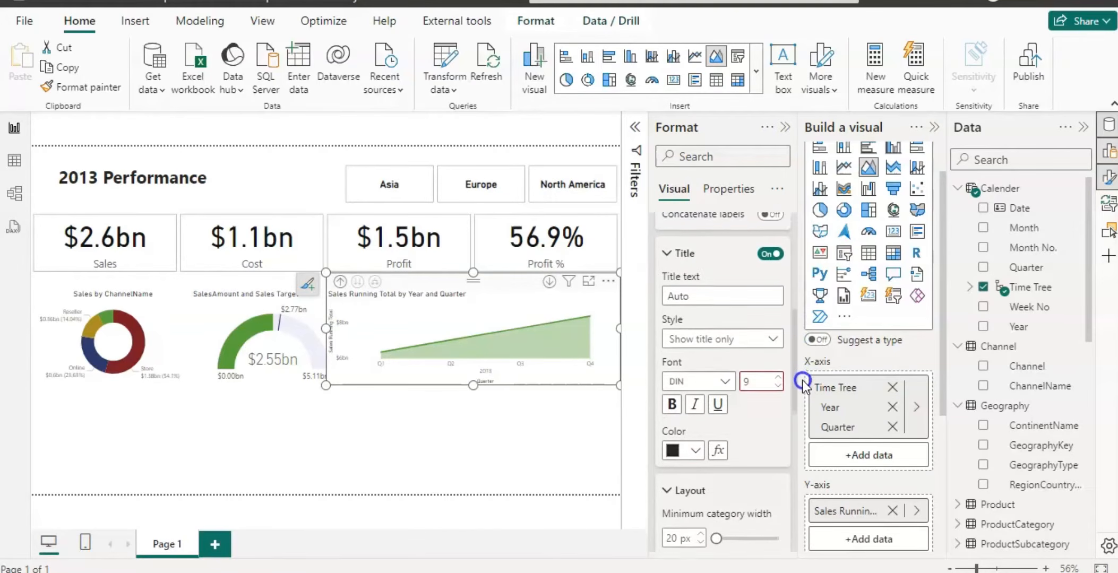
{"action": "left_click", "coordinate": [768, 250]}
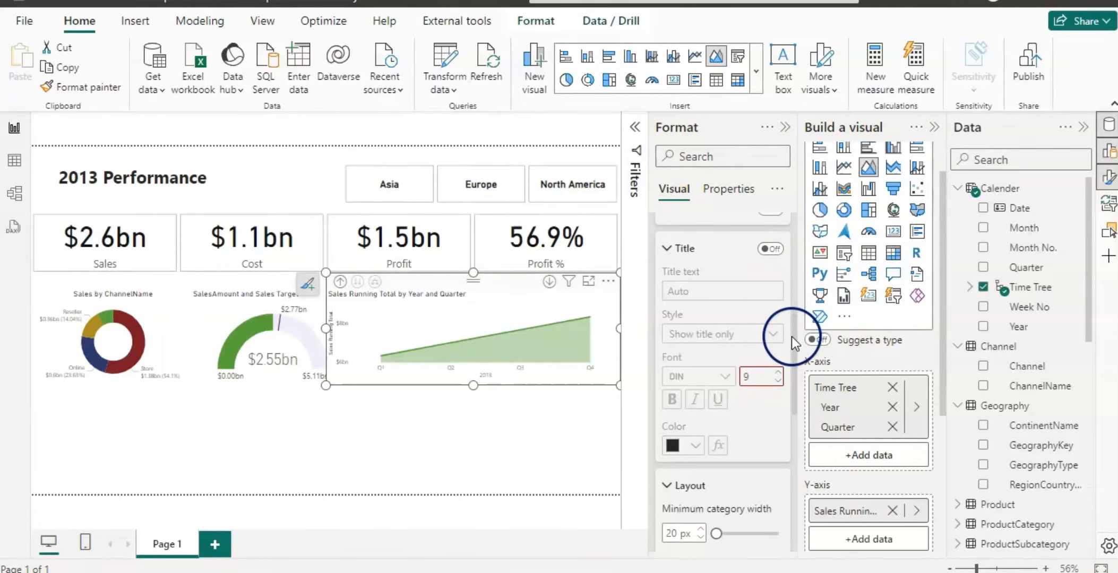
{"action": "left_click_drag", "start_coordinate": [794, 339], "coordinate": [791, 239]}
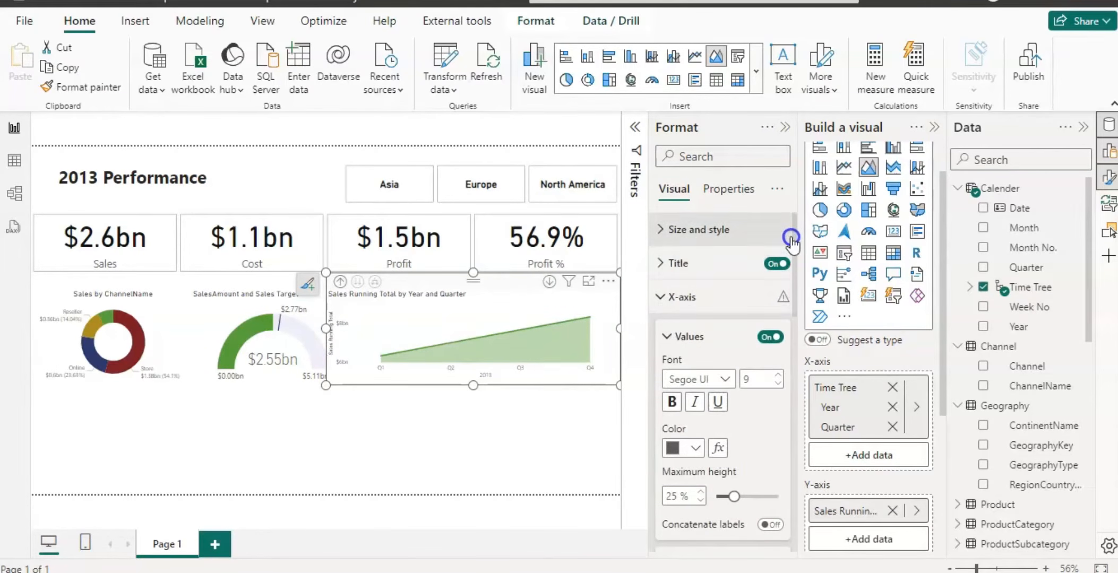
{"action": "left_click", "coordinate": [658, 296]}
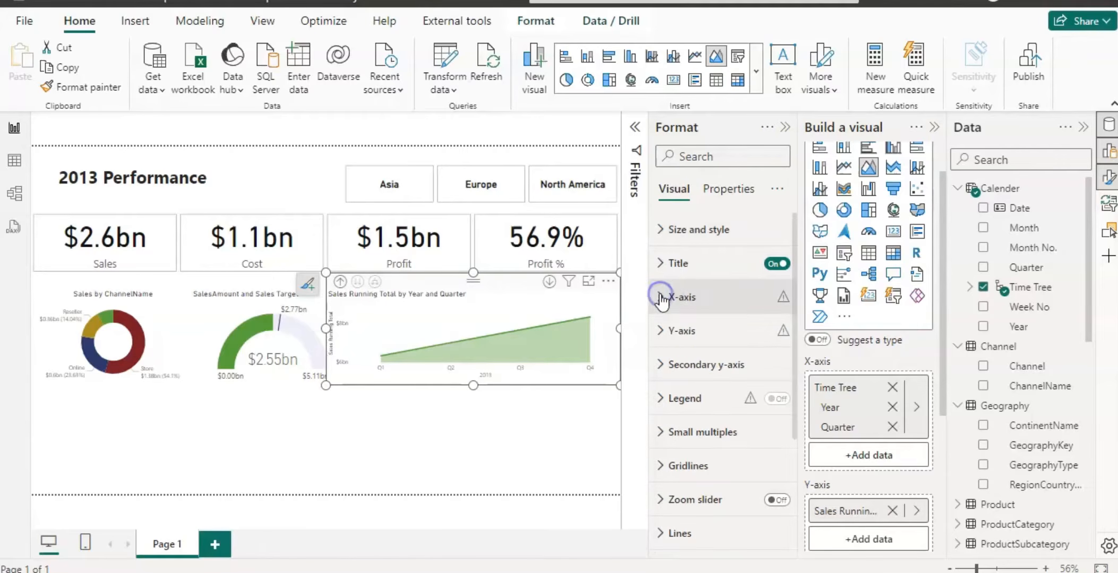
{"action": "left_click", "coordinate": [663, 335]}
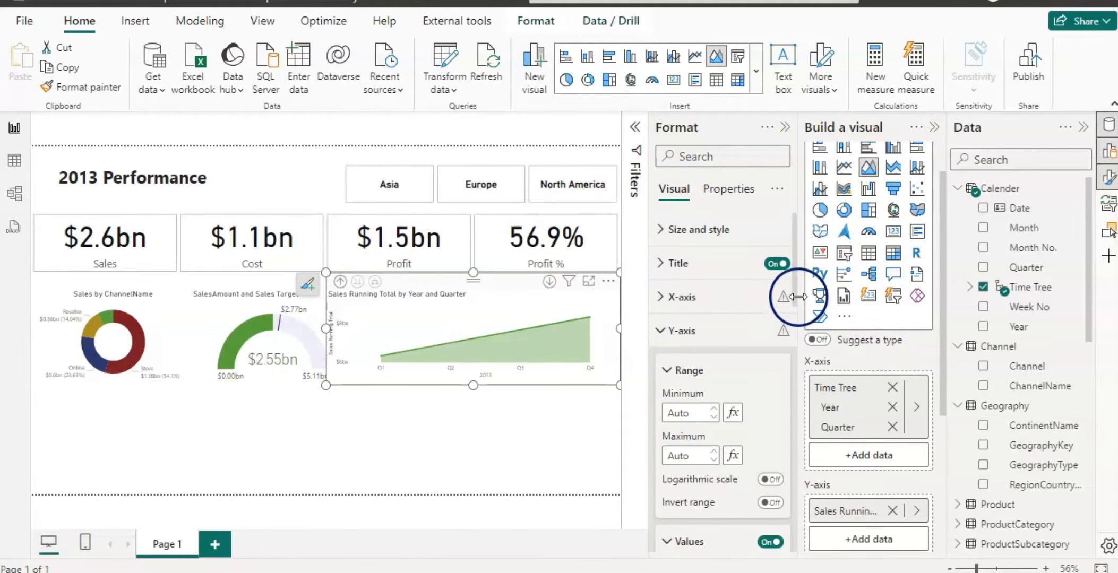
{"action": "left_click_drag", "start_coordinate": [796, 297], "coordinate": [803, 411]}
{"action": "left_click", "coordinate": [767, 397]}
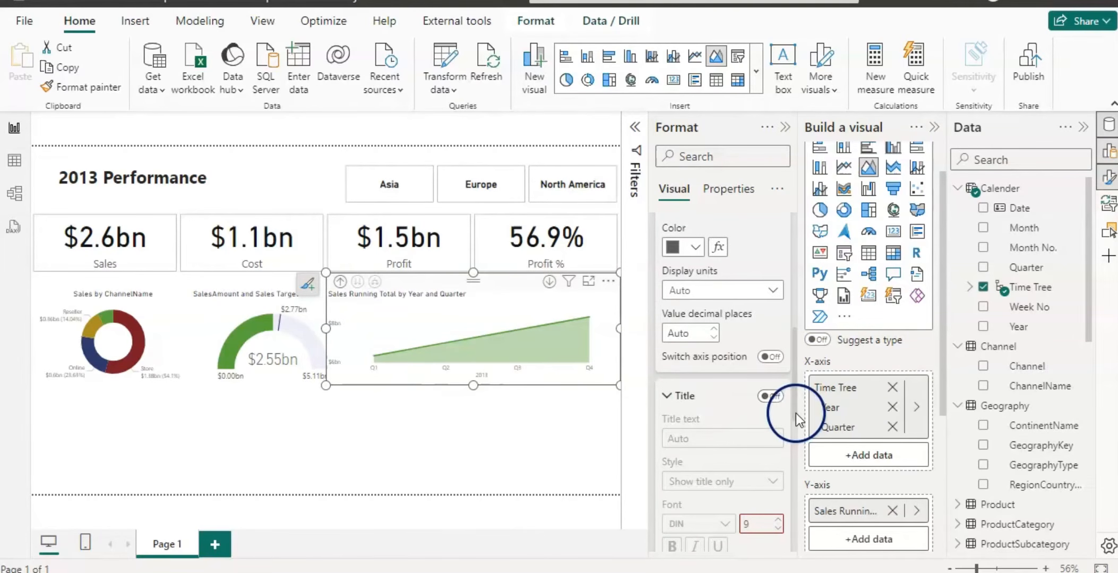
{"action": "left_click_drag", "start_coordinate": [795, 413], "coordinate": [797, 313]}
Shorten the area chart's title to "Sales Running Total" and center-align it.
{"action": "scroll", "coordinate": [716, 266], "scroll_direction": "up", "scroll_amount": 1}
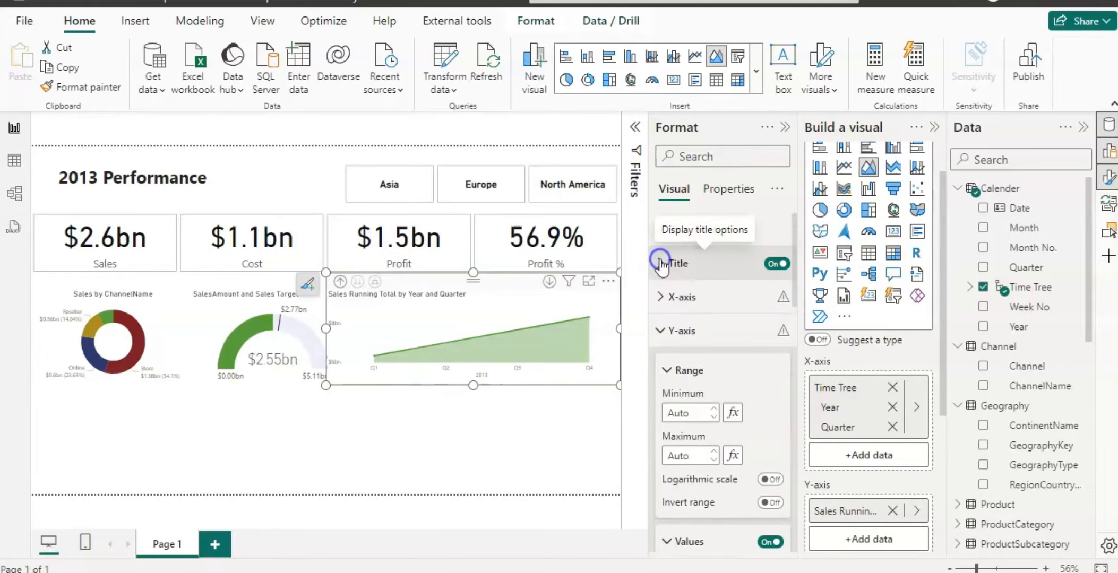
{"action": "left_click", "coordinate": [658, 260]}
{"action": "left_click", "coordinate": [754, 346]}
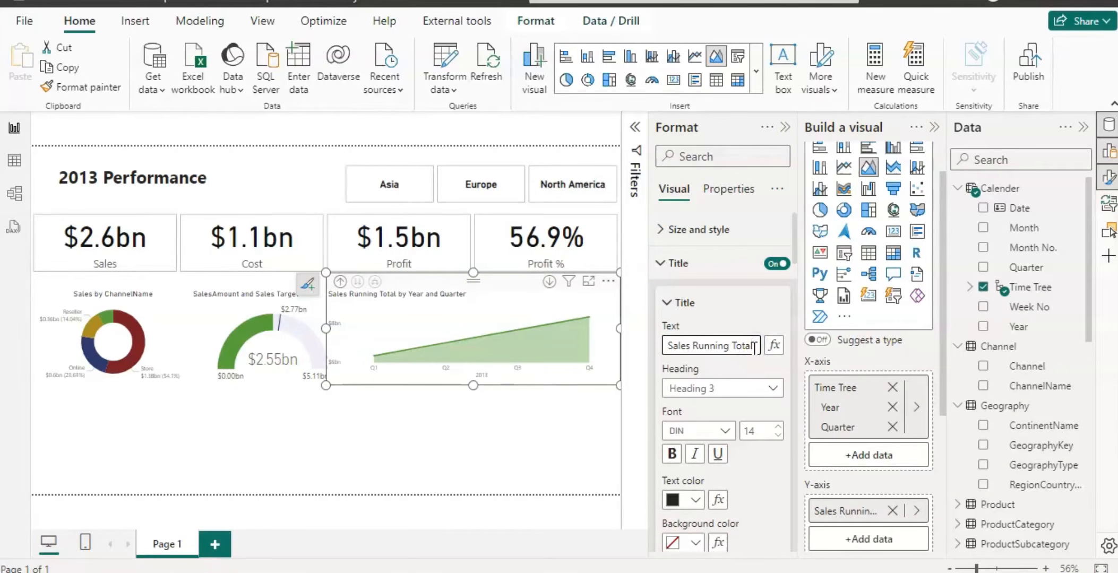
{"action": "key", "text": "Delete"}
{"action": "key", "text": "Delete"}
{"action": "key", "text": "Delete"}
{"action": "key", "text": "Delete"}
{"action": "key", "text": "Delete"}
{"action": "key", "text": "Delete"}
{"action": "key", "text": "Delete"}
{"action": "key", "text": "Delete"}
{"action": "key", "text": "Delete"}
{"action": "key", "text": "Delete"}
{"action": "key", "text": "Delete"}
{"action": "key", "text": "Delete"}
{"action": "key", "text": "Delete"}
{"action": "key", "text": "Delete"}
{"action": "key", "text": "Delete"}
{"action": "key", "text": "Delete"}
{"action": "key", "text": "Delete"}
{"action": "key", "text": "Delete"}
{"action": "key", "text": "Delete"}
{"action": "key", "text": "Delete"}
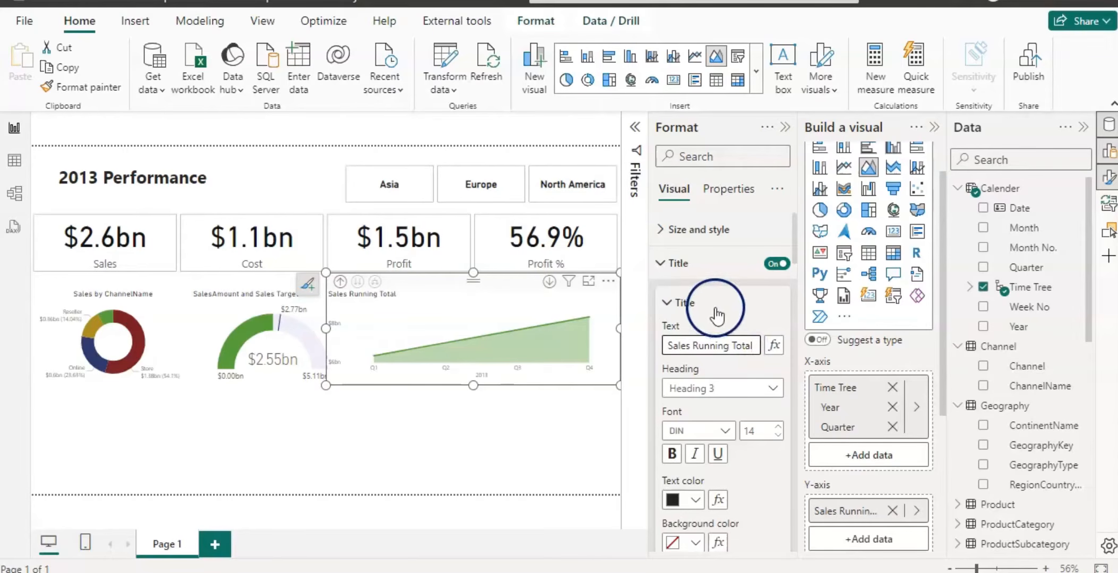
{"action": "left_click_drag", "start_coordinate": [793, 242], "coordinate": [793, 289]}
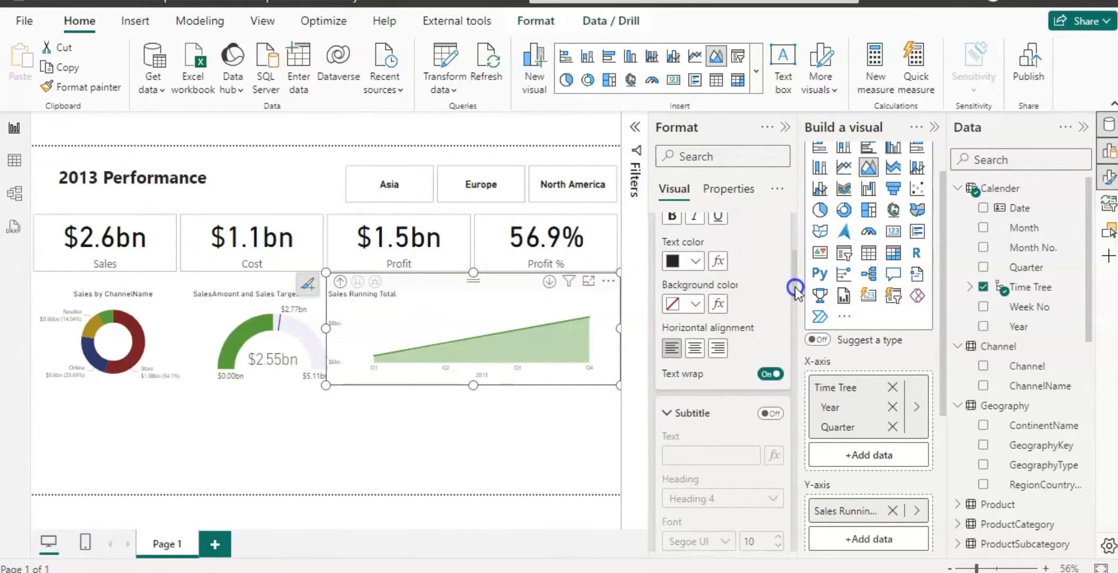
{"action": "left_click", "coordinate": [694, 349]}
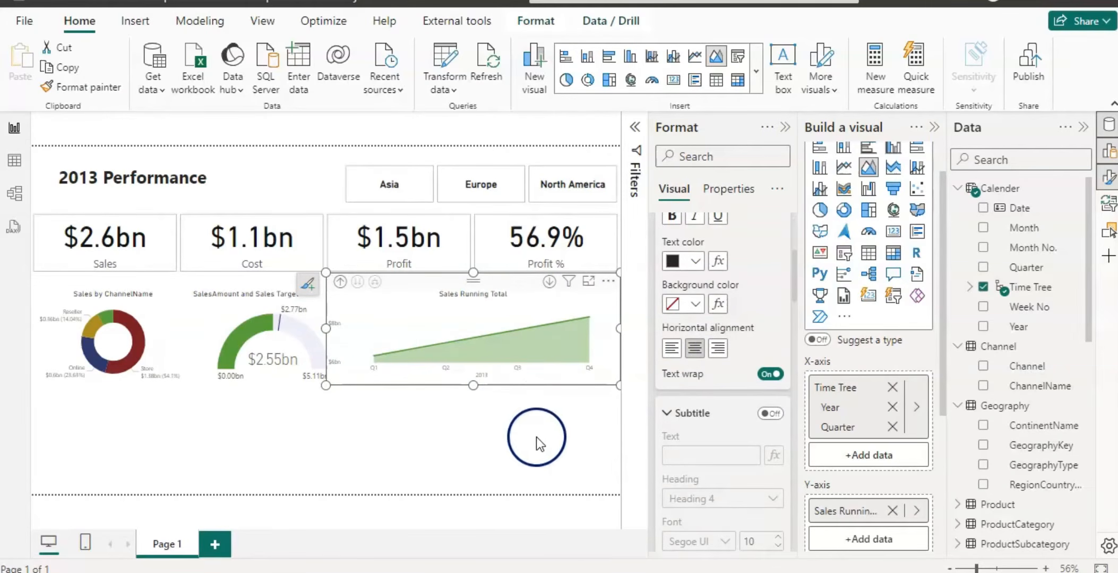
Insert a new line and stacked column chart, widen it and place it below the donut and gauge.
{"action": "left_click", "coordinate": [407, 412]}
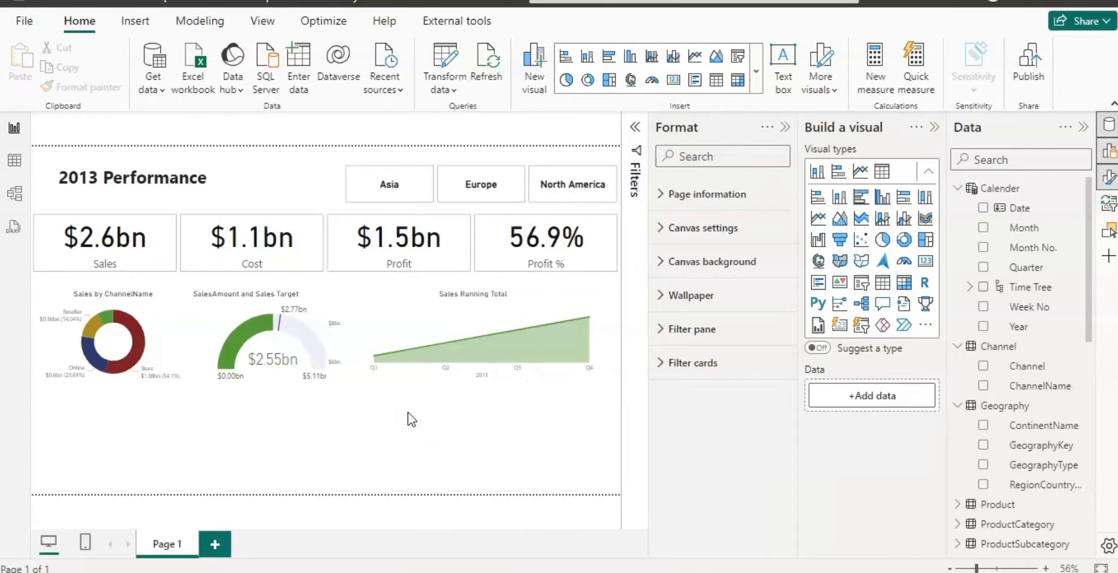
{"action": "left_click", "coordinate": [651, 61]}
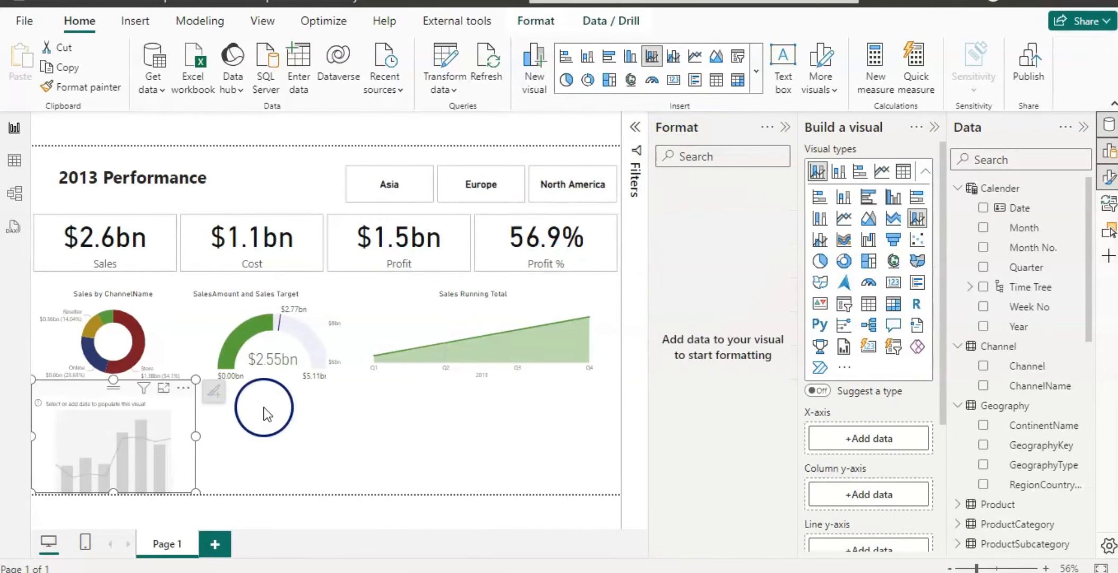
{"action": "left_click_drag", "start_coordinate": [221, 438], "coordinate": [365, 466]}
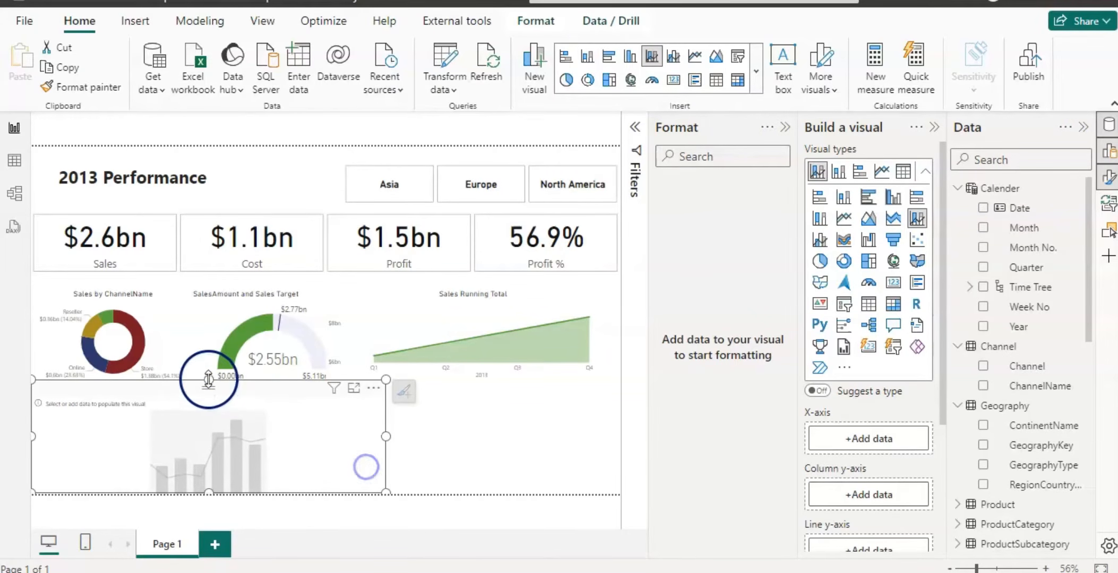
{"action": "left_click_drag", "start_coordinate": [202, 381], "coordinate": [209, 369]}
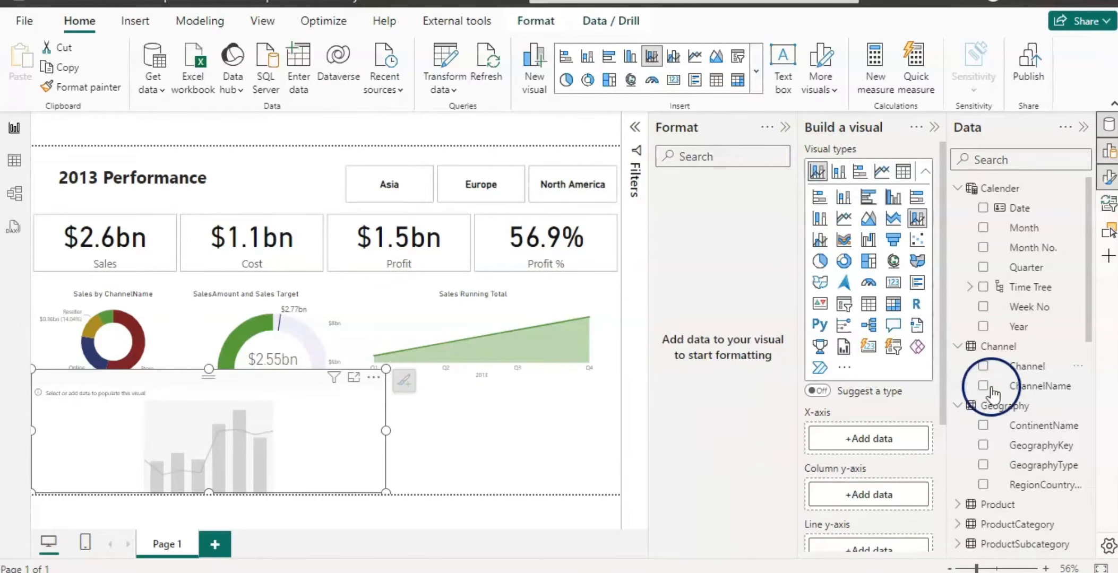
Add the Sales and Profit measures to the new chart and switch it to a clustered column chart.
{"action": "left_click_drag", "start_coordinate": [1086, 307], "coordinate": [1095, 496]}
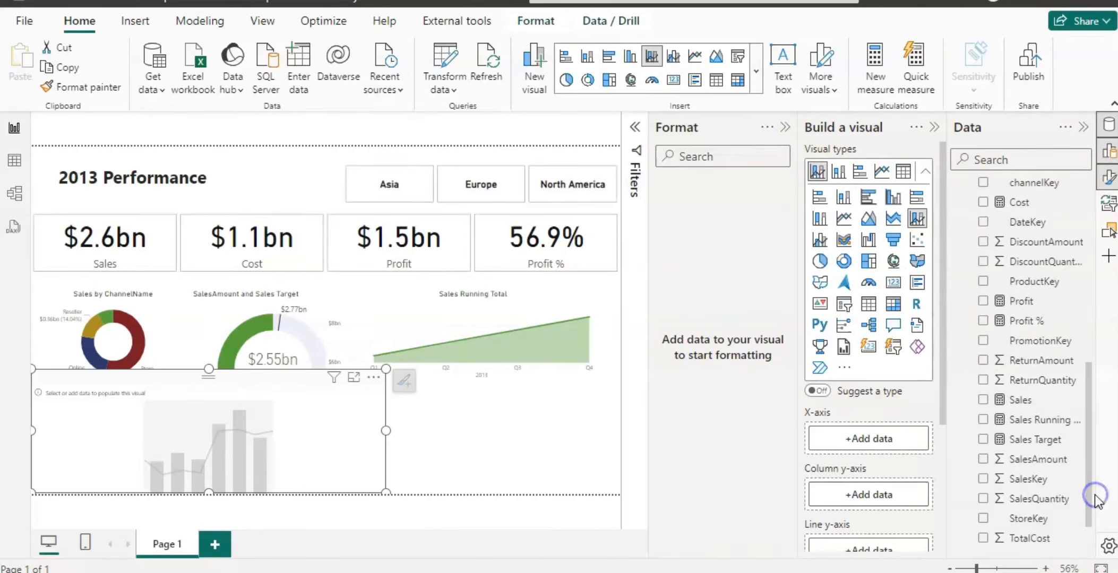
{"action": "left_click", "coordinate": [982, 399]}
{"action": "left_click", "coordinate": [983, 301]}
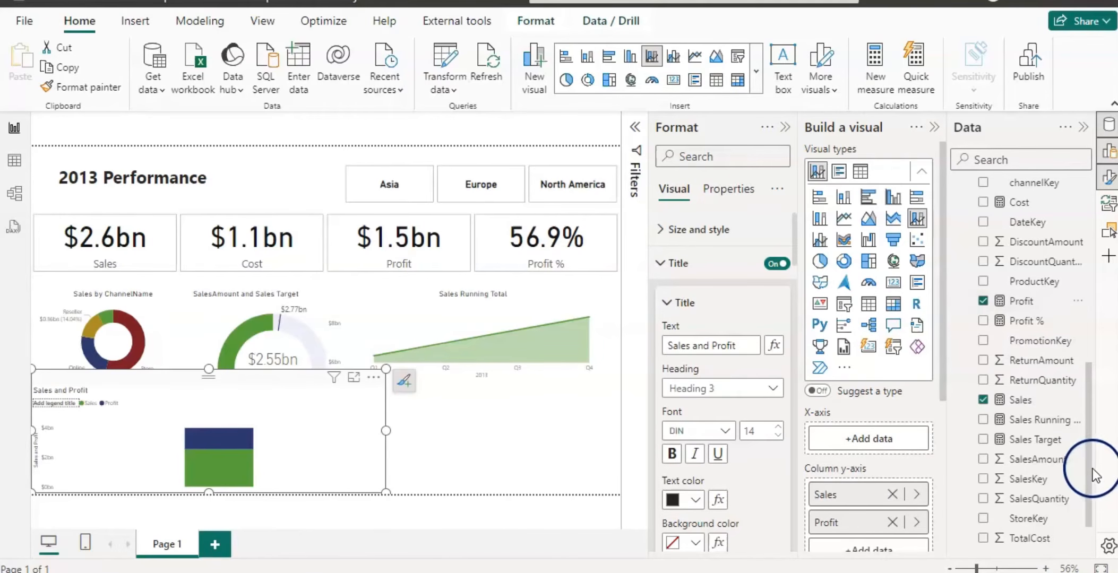
{"action": "left_click", "coordinate": [628, 57]}
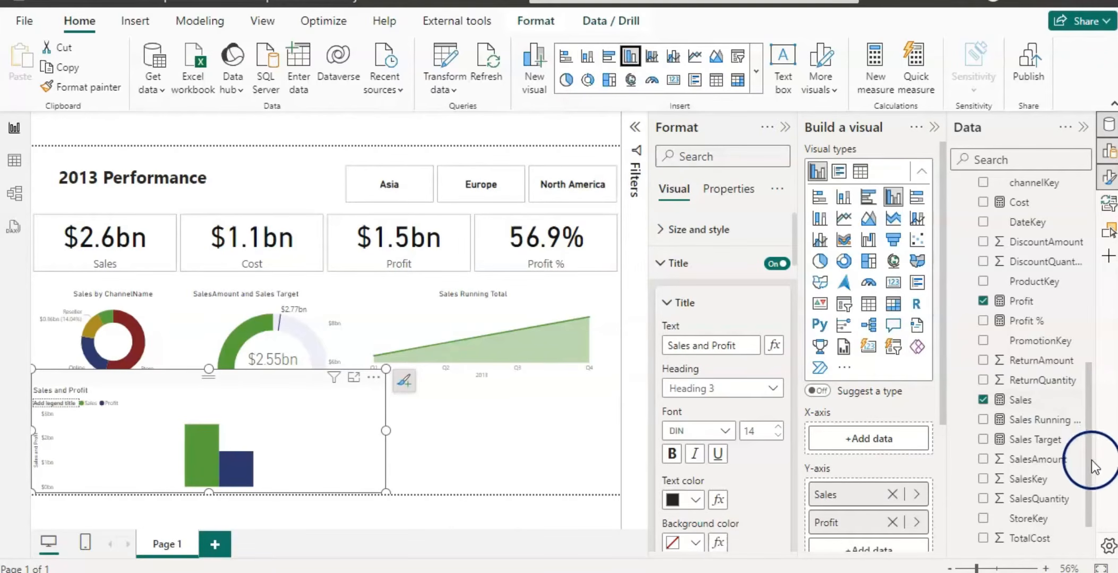
Add the Calender Time Tree hierarchy to the column chart's X-axis and remove its Month level.
{"action": "left_click_drag", "start_coordinate": [1088, 464], "coordinate": [1088, 279]}
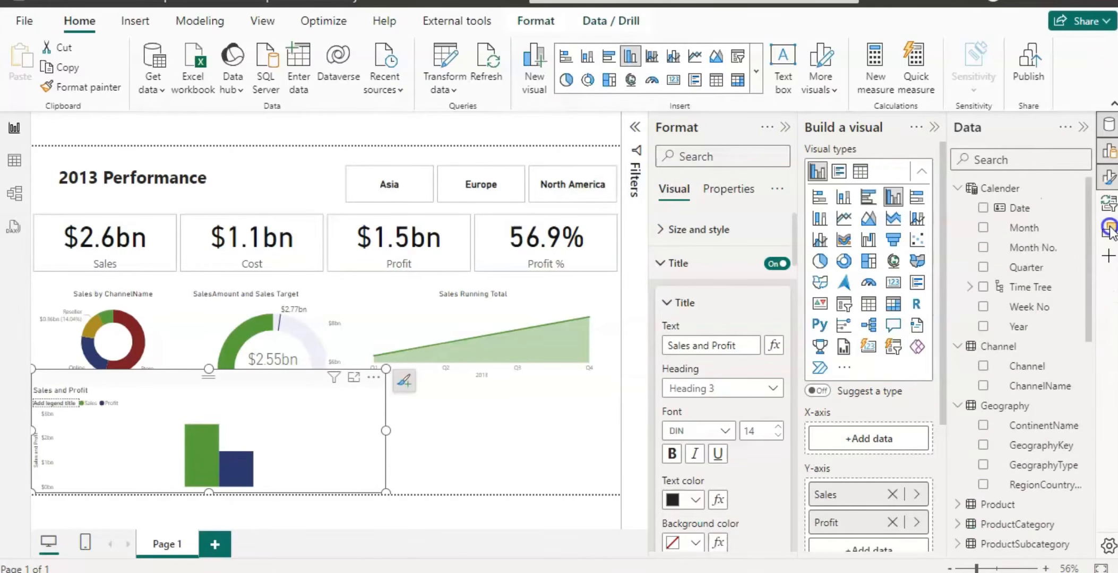
{"action": "left_click", "coordinate": [984, 288]}
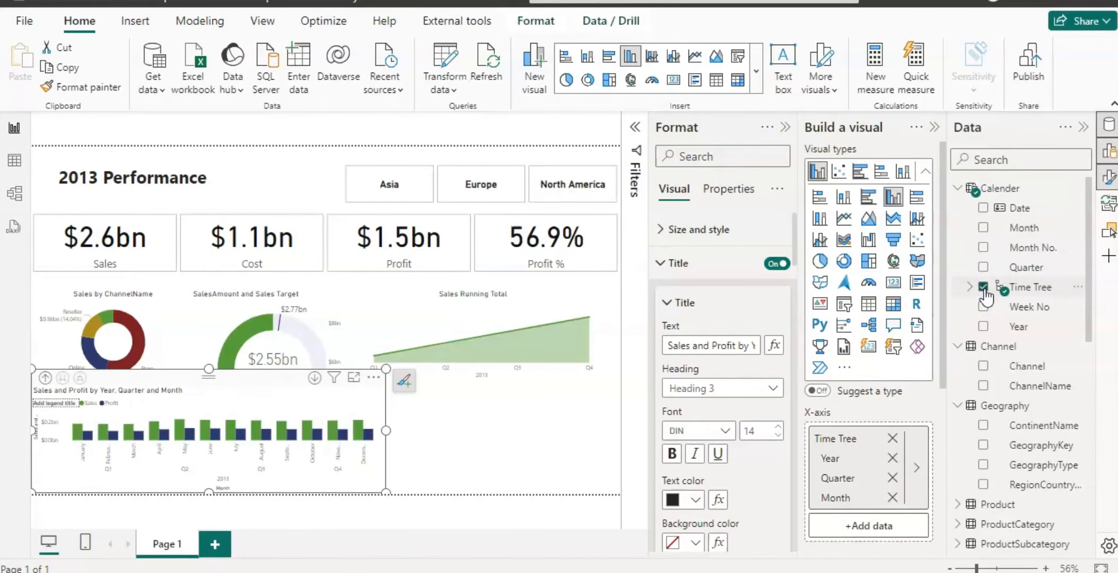
{"action": "left_click", "coordinate": [892, 498]}
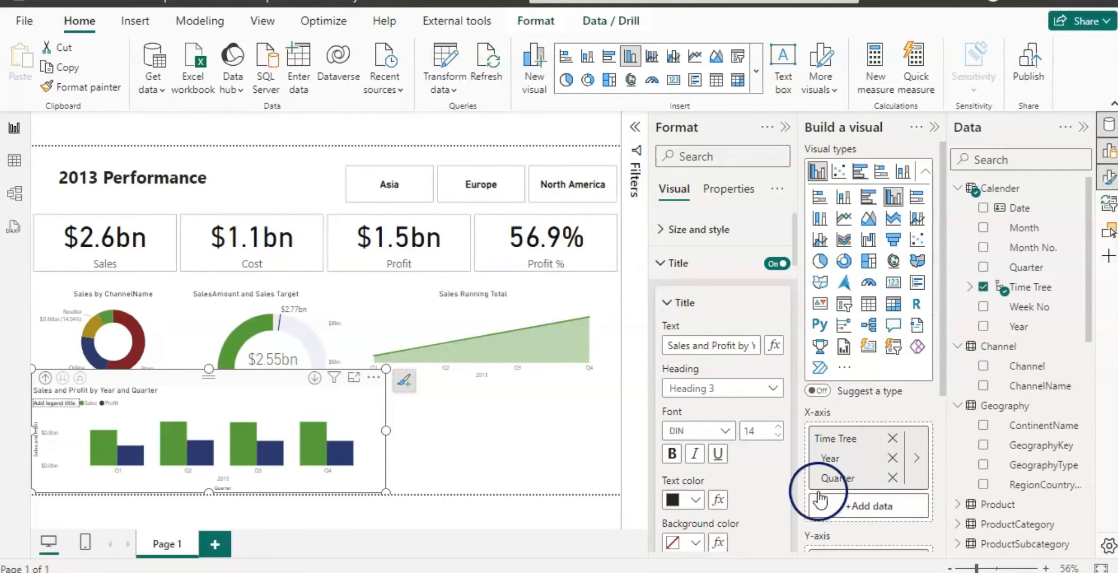
Convert the chart to a line and clustered column chart with Profit moved to the line y-axis.
{"action": "left_click", "coordinate": [660, 266]}
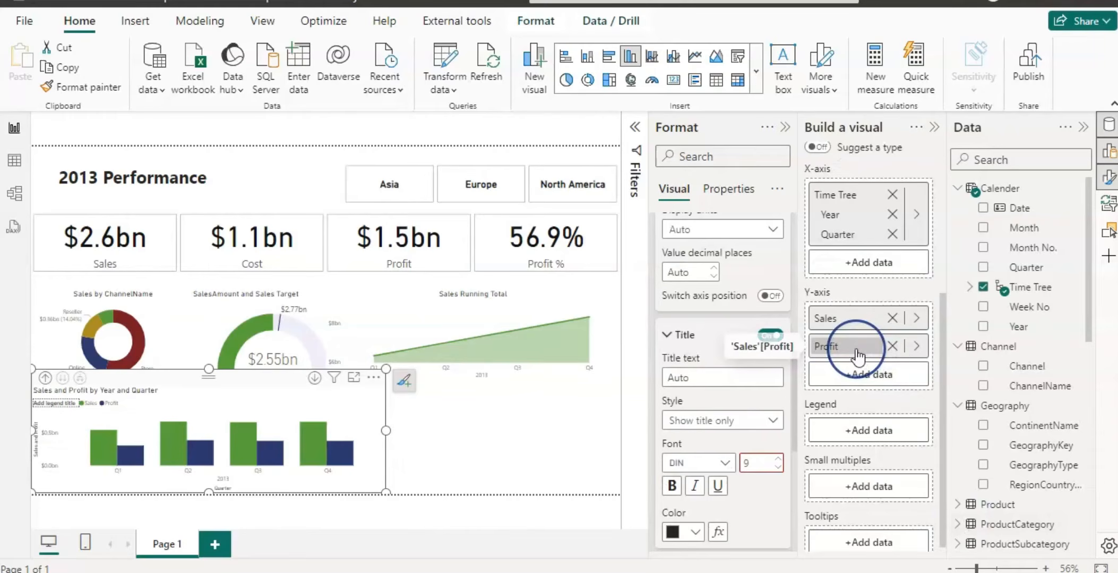
{"action": "mouse_move", "coordinate": [856, 350]}
{"action": "left_mouse_down"}
{"action": "mouse_move", "coordinate": [861, 443]}
{"action": "mouse_move", "coordinate": [861, 368]}
{"action": "left_mouse_up"}
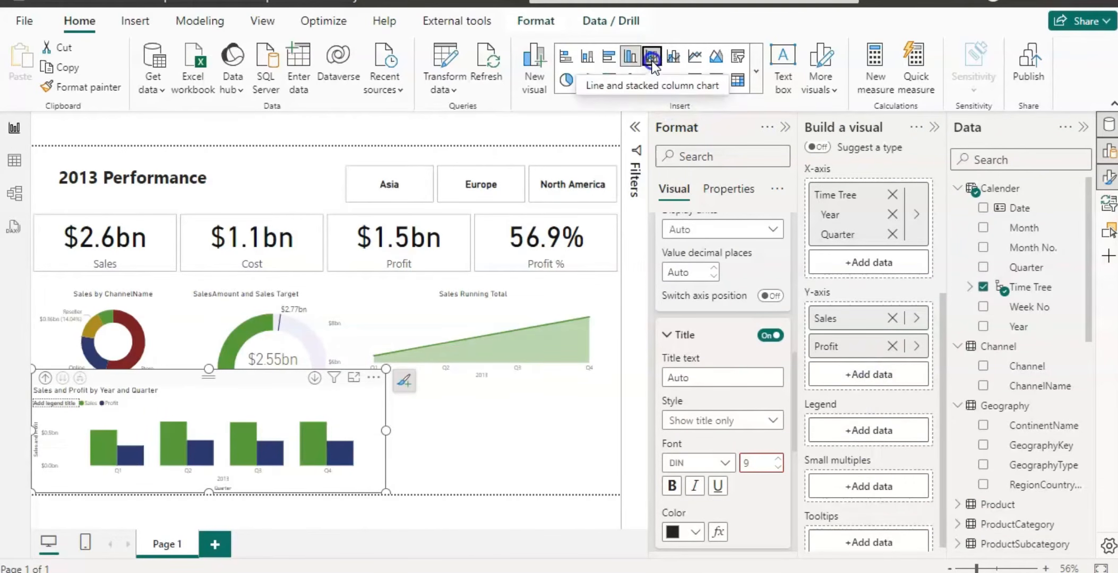
{"action": "left_click", "coordinate": [674, 56]}
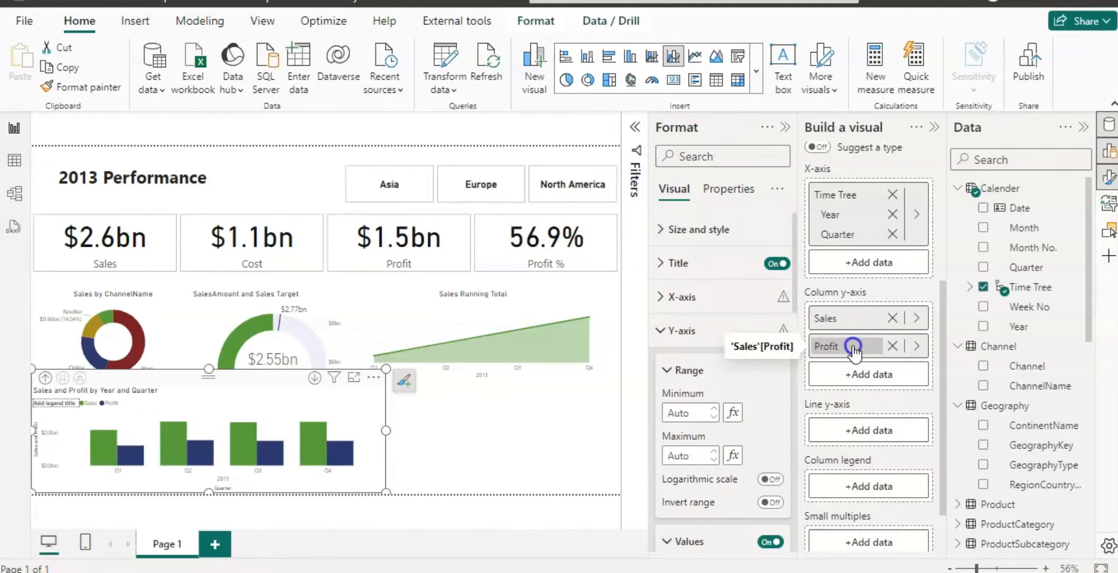
{"action": "left_click_drag", "start_coordinate": [854, 352], "coordinate": [870, 430]}
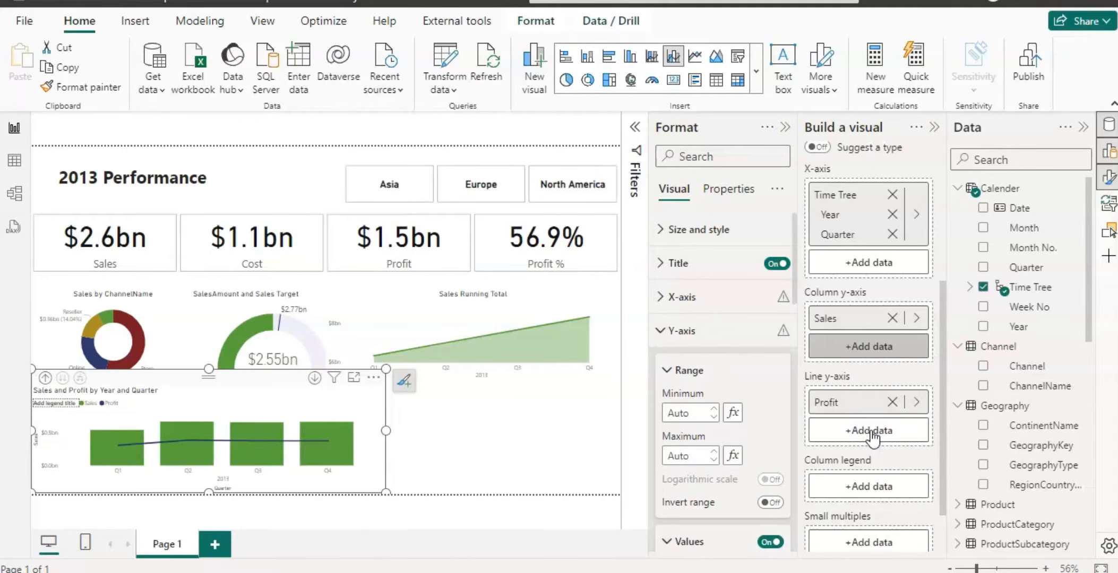
{"action": "left_click", "coordinate": [239, 521]}
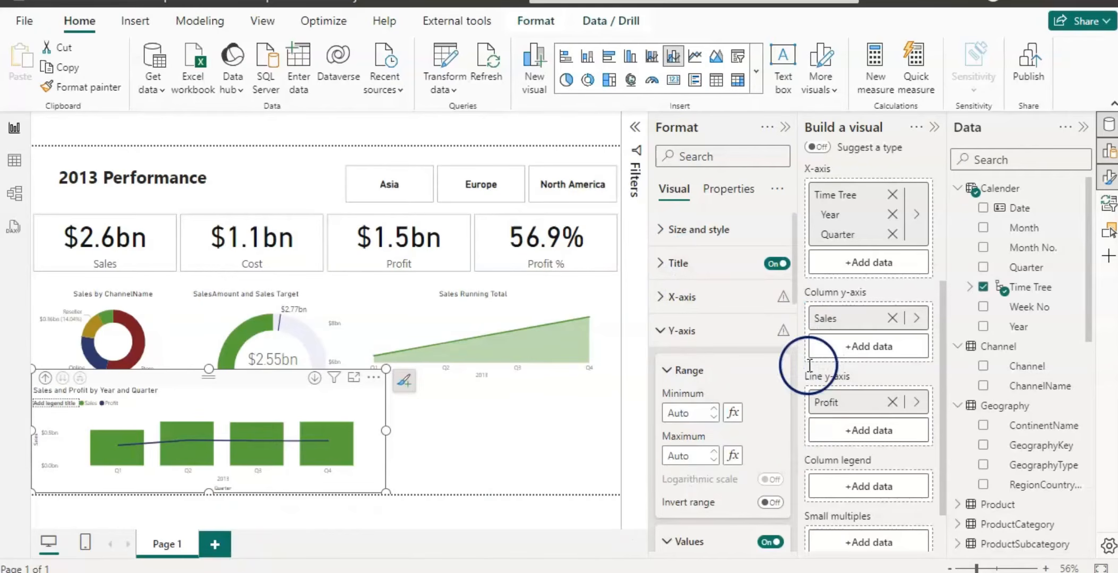
Turn on Align zeros for the chart's secondary y-axis.
{"action": "left_click_drag", "start_coordinate": [795, 267], "coordinate": [795, 417]}
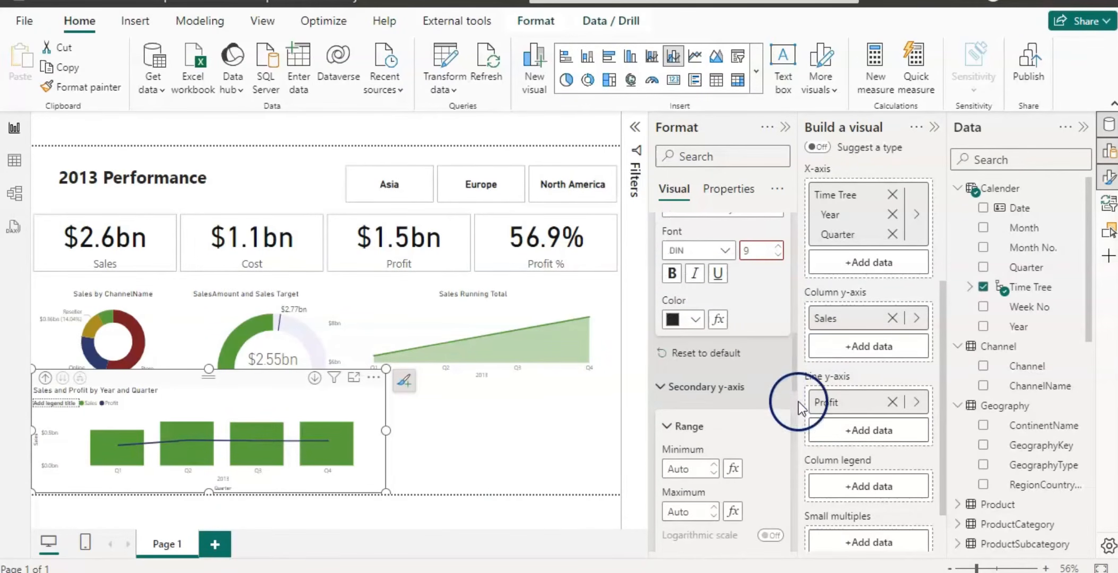
{"action": "left_click_drag", "start_coordinate": [793, 370], "coordinate": [793, 416]}
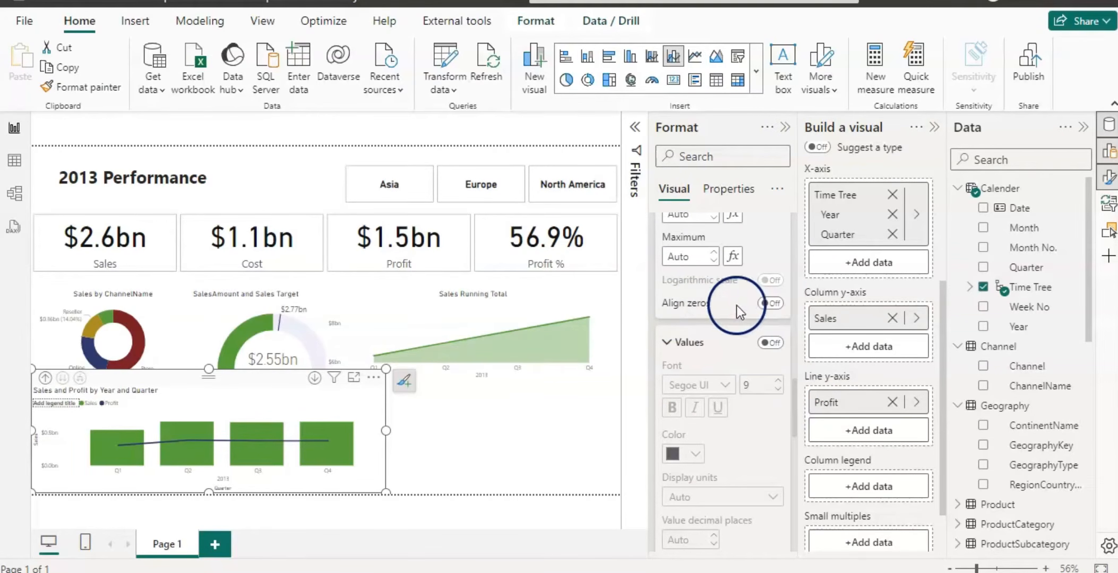
{"action": "left_click", "coordinate": [772, 304]}
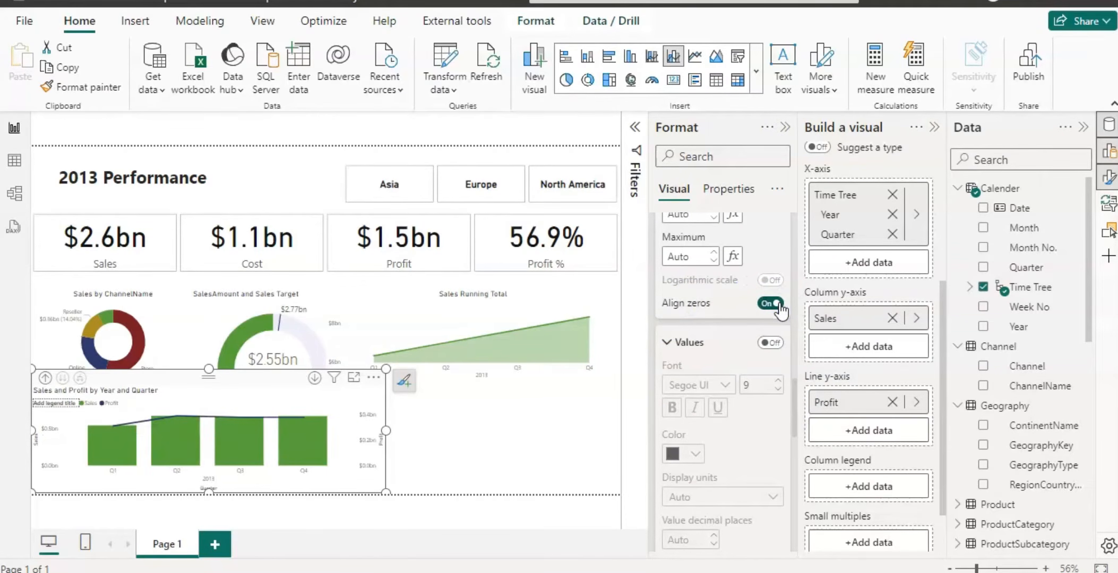
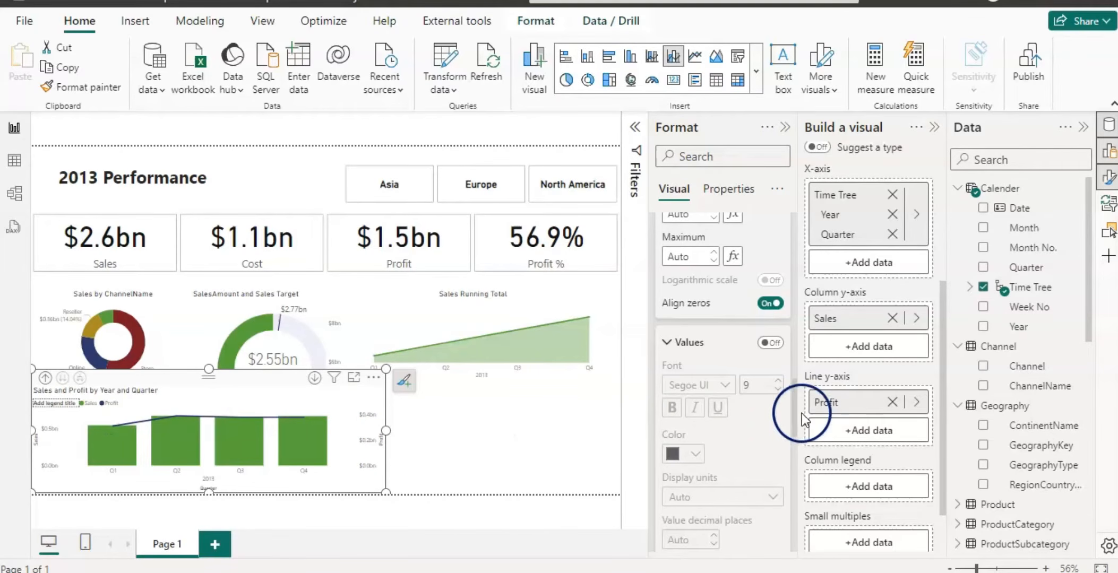
Turn off the legend title of the Sales and Profit combo chart.
{"action": "left_click_drag", "start_coordinate": [794, 417], "coordinate": [794, 517]}
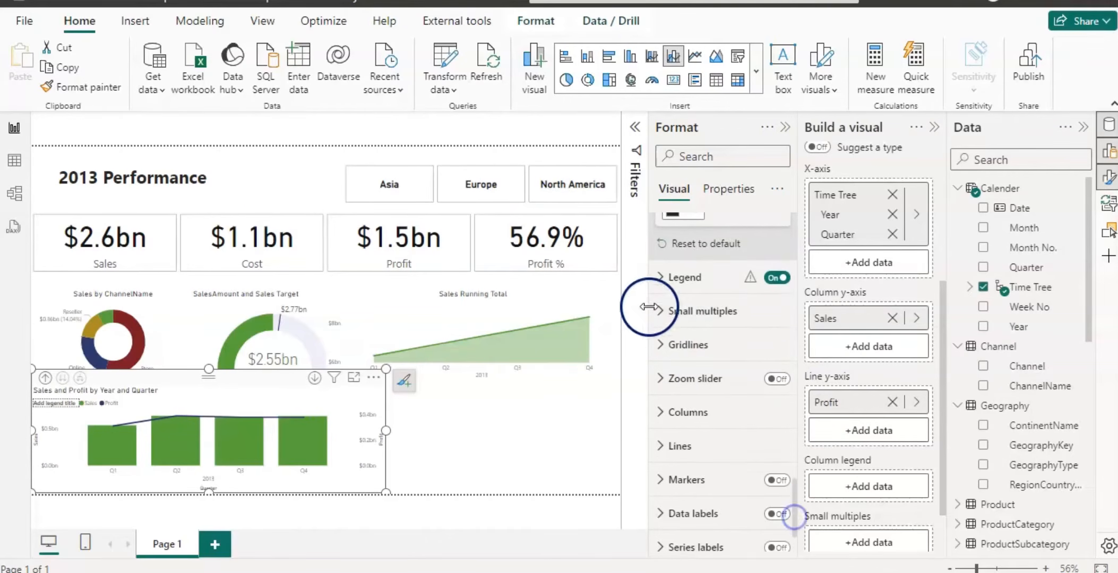
{"action": "left_click", "coordinate": [659, 281]}
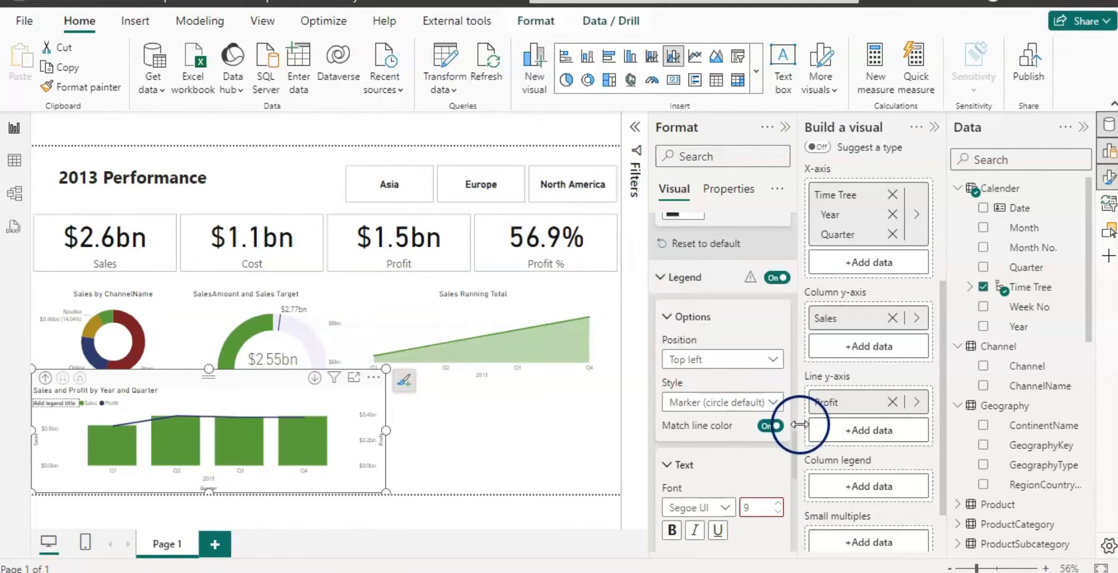
{"action": "left_click_drag", "start_coordinate": [793, 451], "coordinate": [792, 487]}
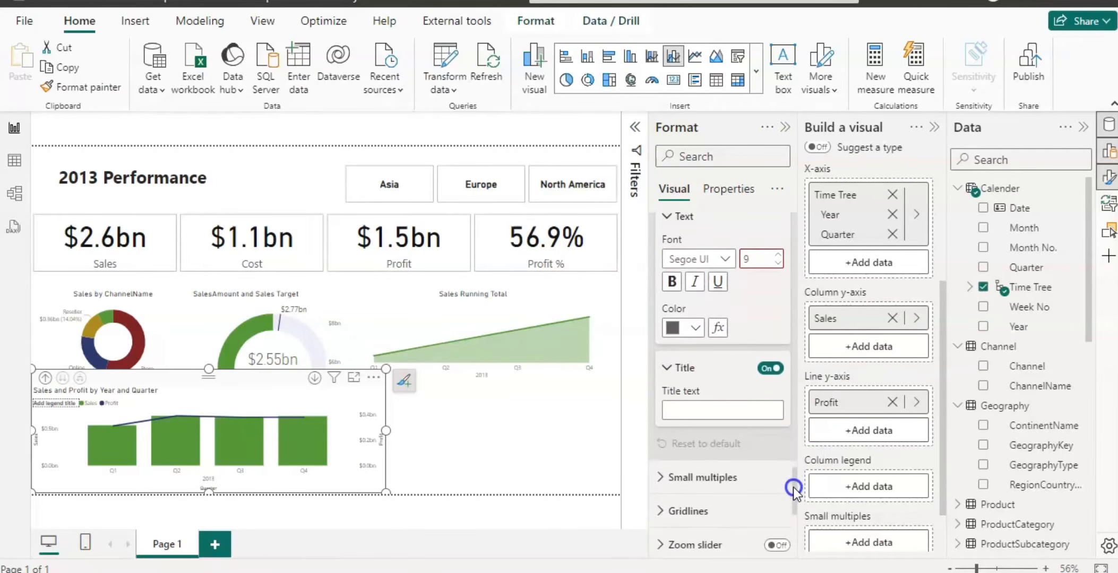
{"action": "left_click", "coordinate": [768, 371]}
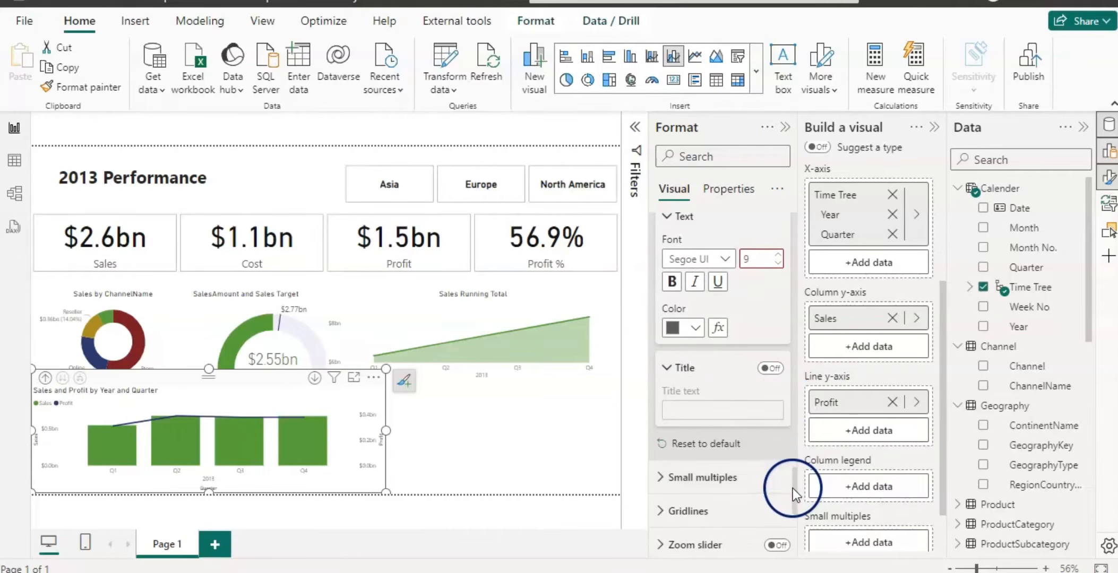
Turn off the combo chart's title.
{"action": "left_click_drag", "start_coordinate": [793, 489], "coordinate": [823, 198]}
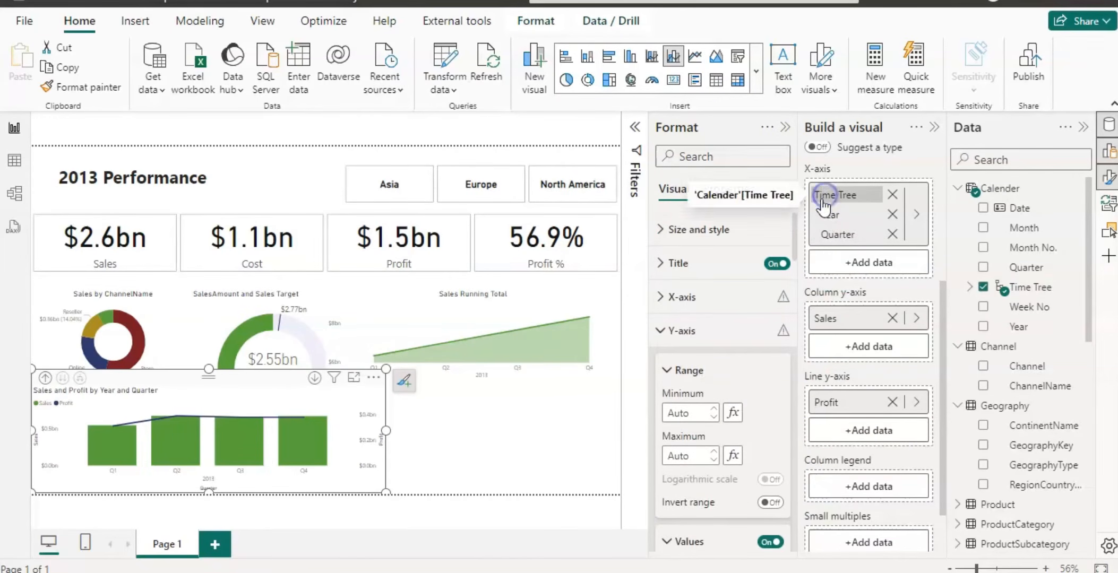
{"action": "left_click", "coordinate": [768, 267]}
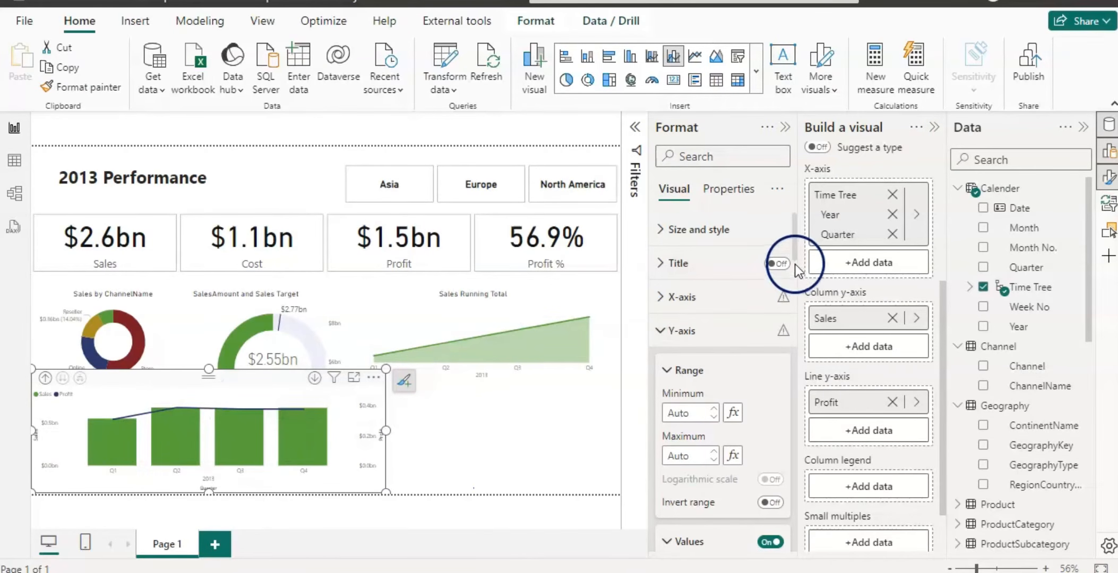
{"action": "left_click_drag", "start_coordinate": [794, 256], "coordinate": [799, 352]}
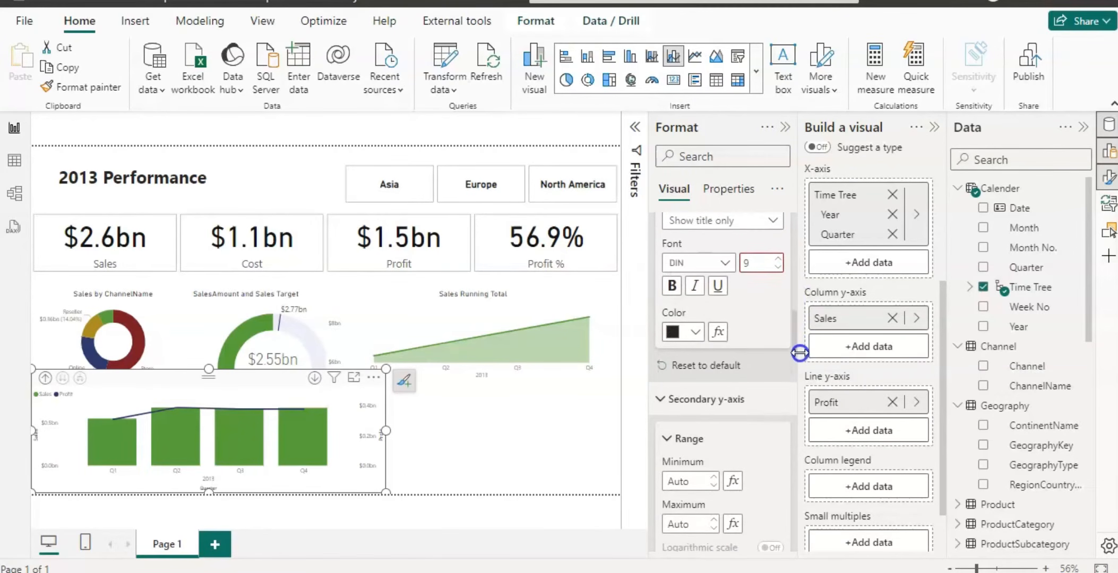
{"action": "left_click_drag", "start_coordinate": [799, 352], "coordinate": [799, 220]}
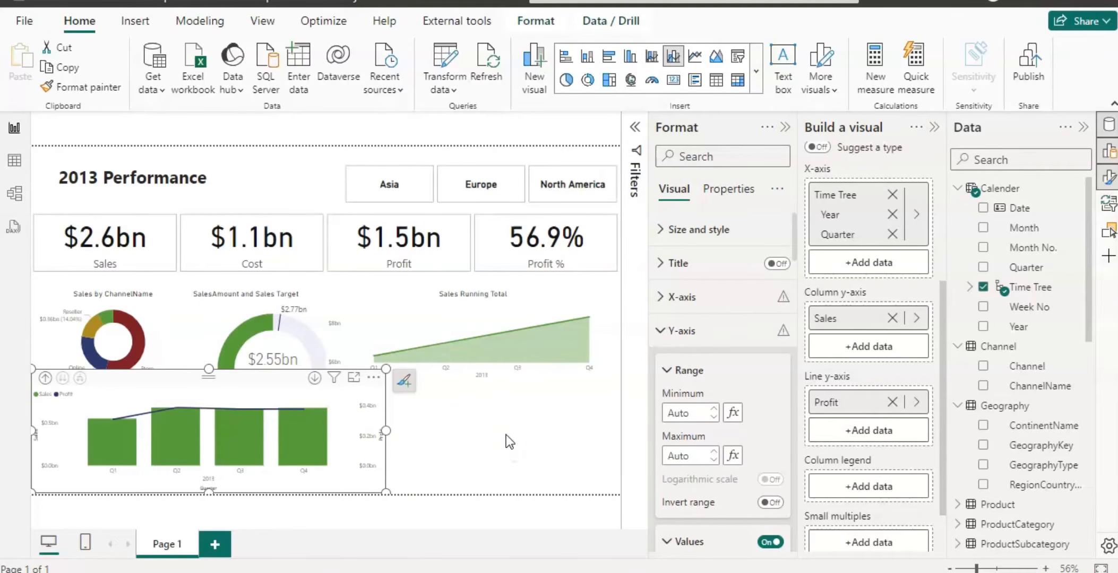
Try switching the combo chart to a table visual and undo it.
{"action": "left_click", "coordinate": [735, 81]}
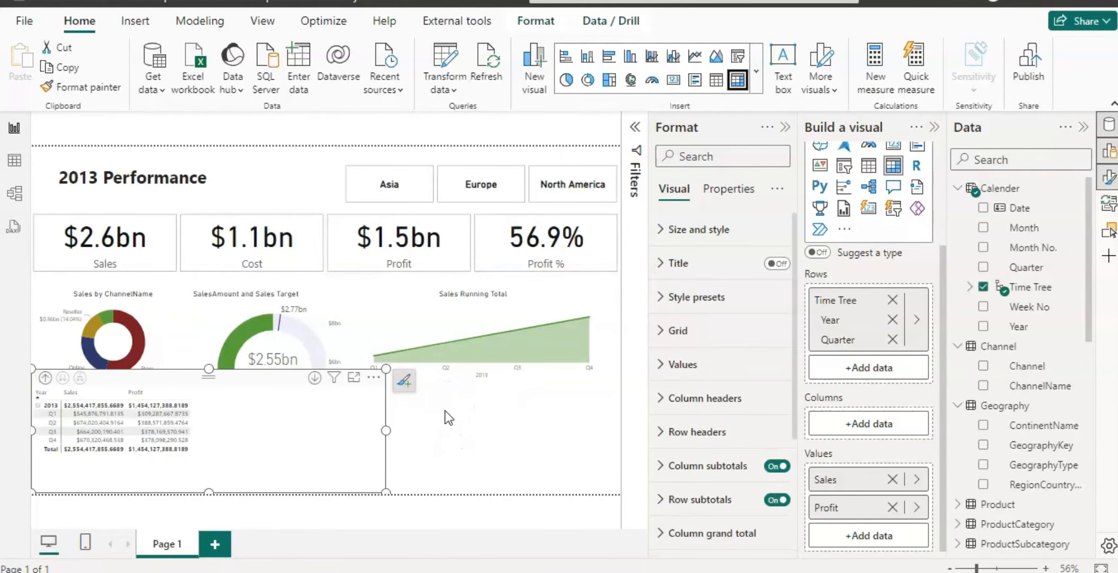
{"action": "key", "text": "ctrl+z"}
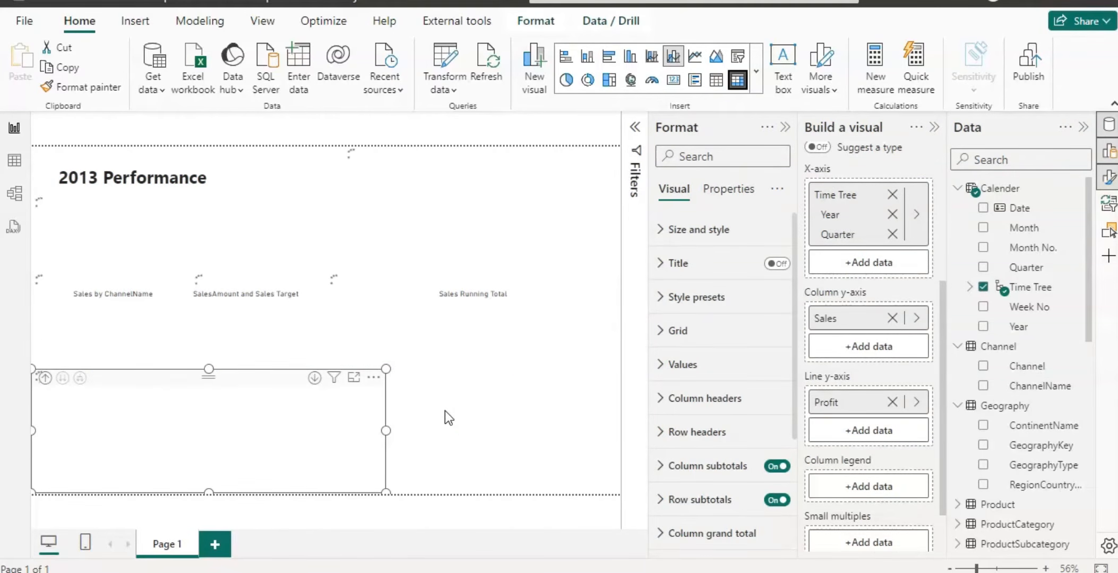
Insert a new empty table visual on the canvas beside the combo chart.
{"action": "left_click", "coordinate": [512, 383]}
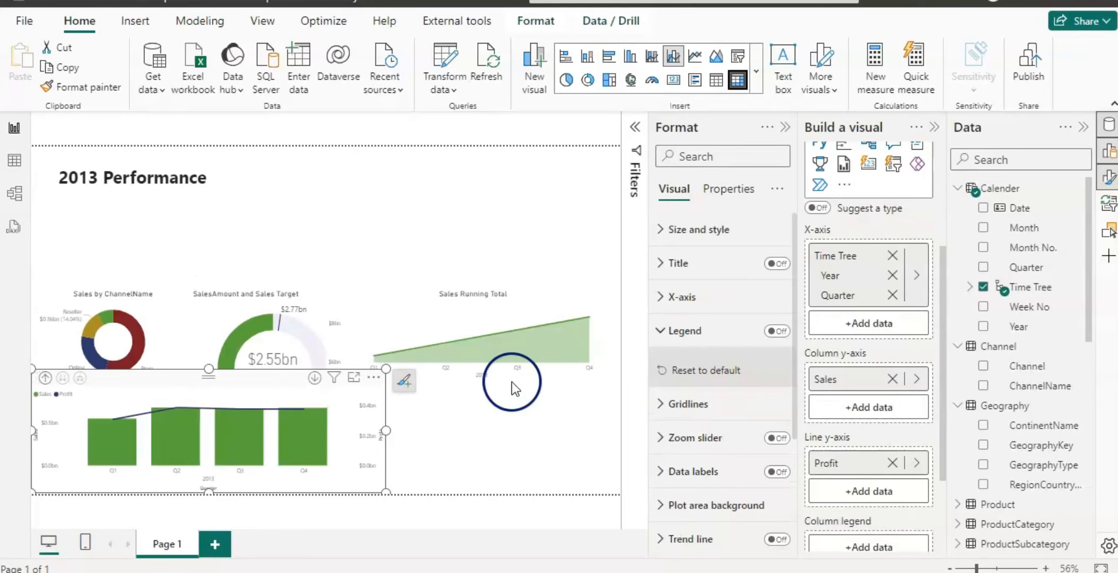
{"action": "left_click", "coordinate": [511, 418]}
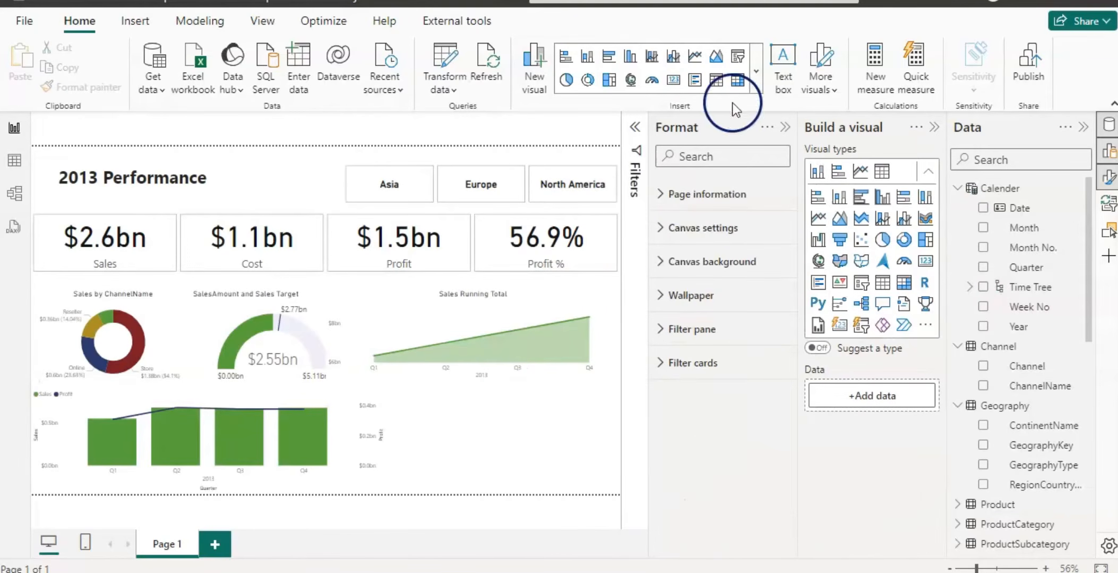
{"action": "left_click", "coordinate": [738, 80]}
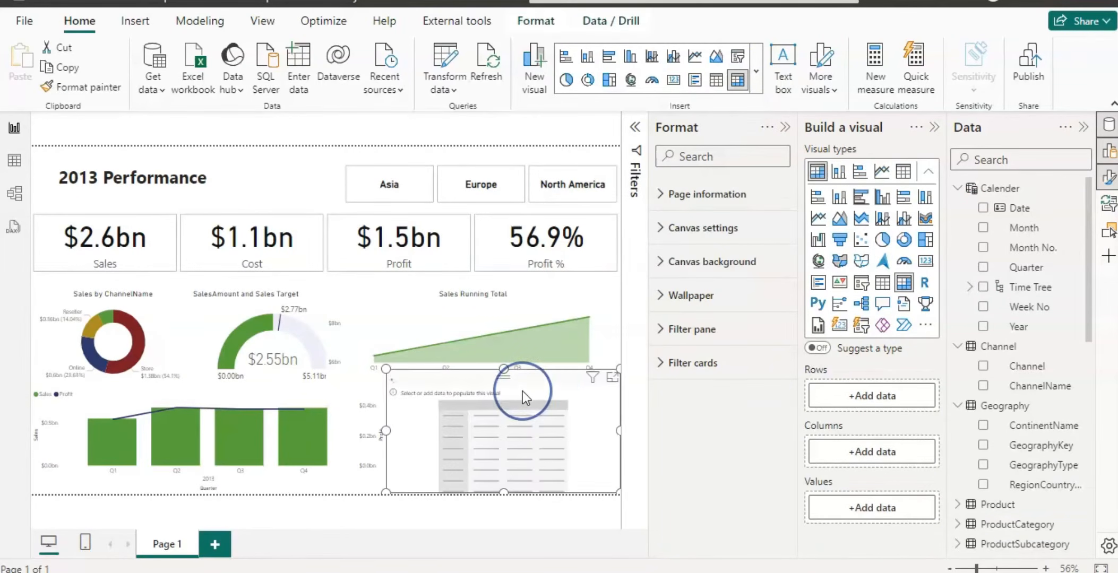
{"action": "left_click", "coordinate": [522, 391]}
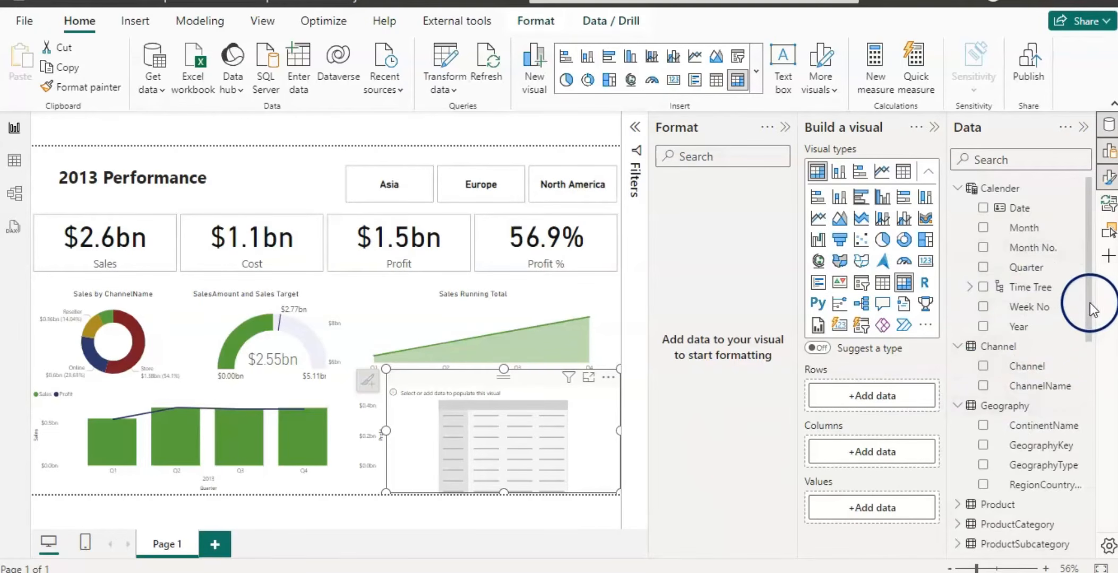
Add Product BrandName and the Sales and Profit measures to the table.
{"action": "left_click_drag", "start_coordinate": [1087, 309], "coordinate": [1084, 376]}
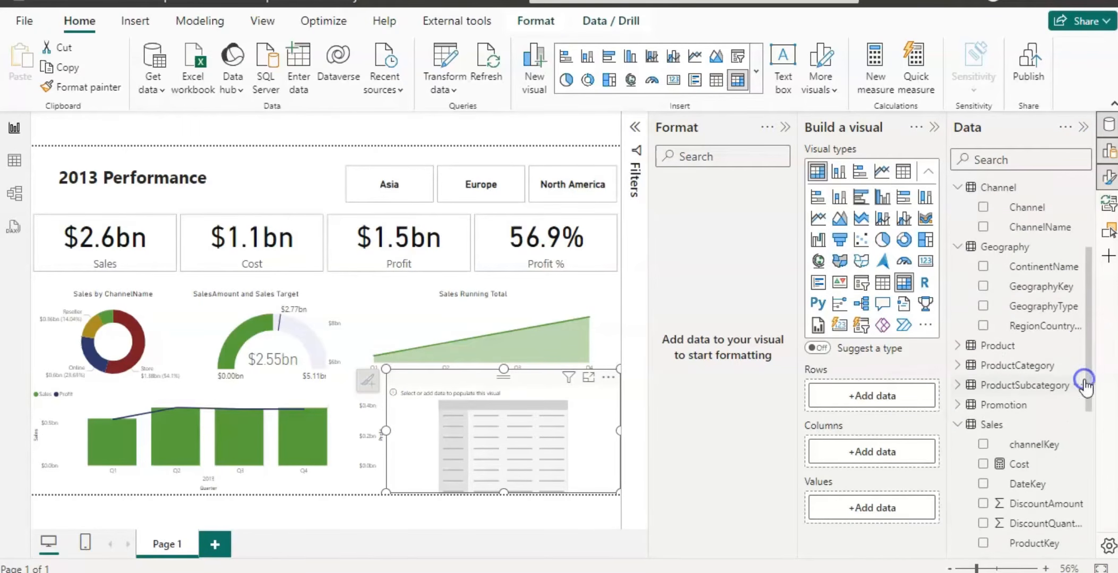
{"action": "left_click", "coordinate": [958, 347]}
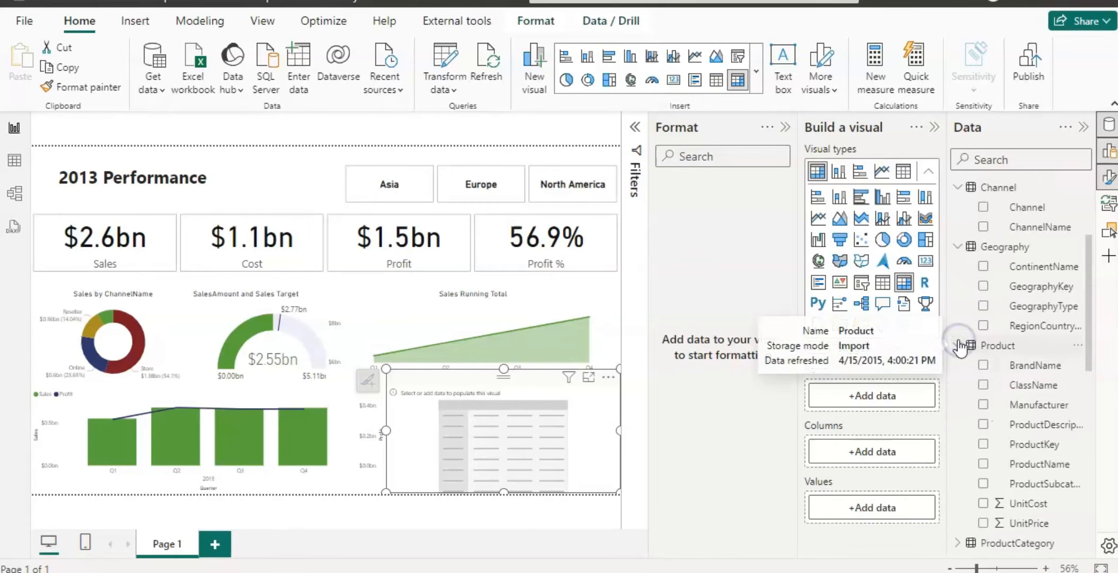
{"action": "left_click", "coordinate": [983, 366]}
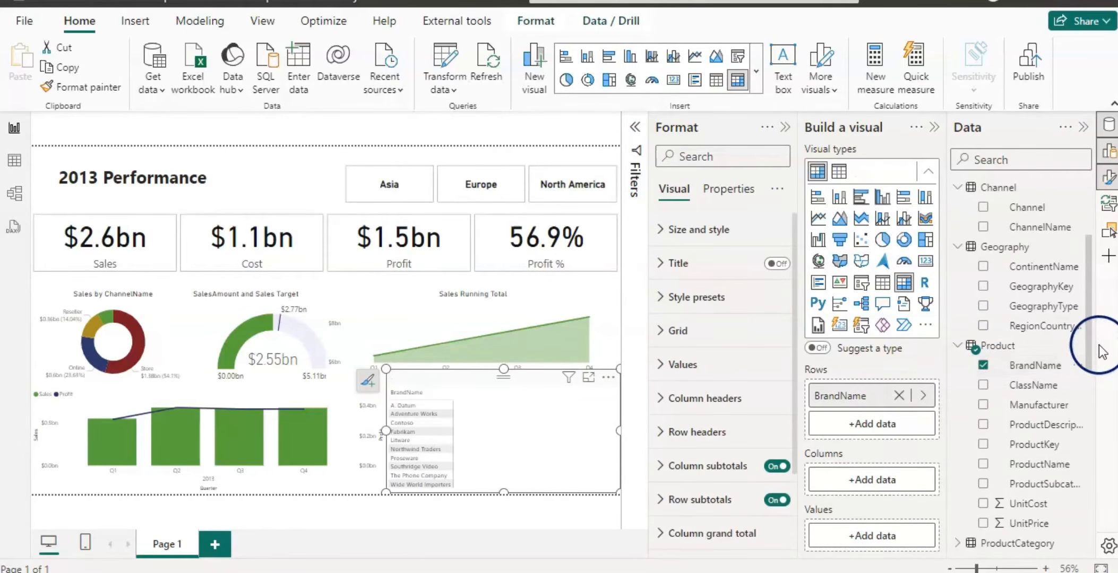
{"action": "left_click_drag", "start_coordinate": [1088, 338], "coordinate": [1098, 497]}
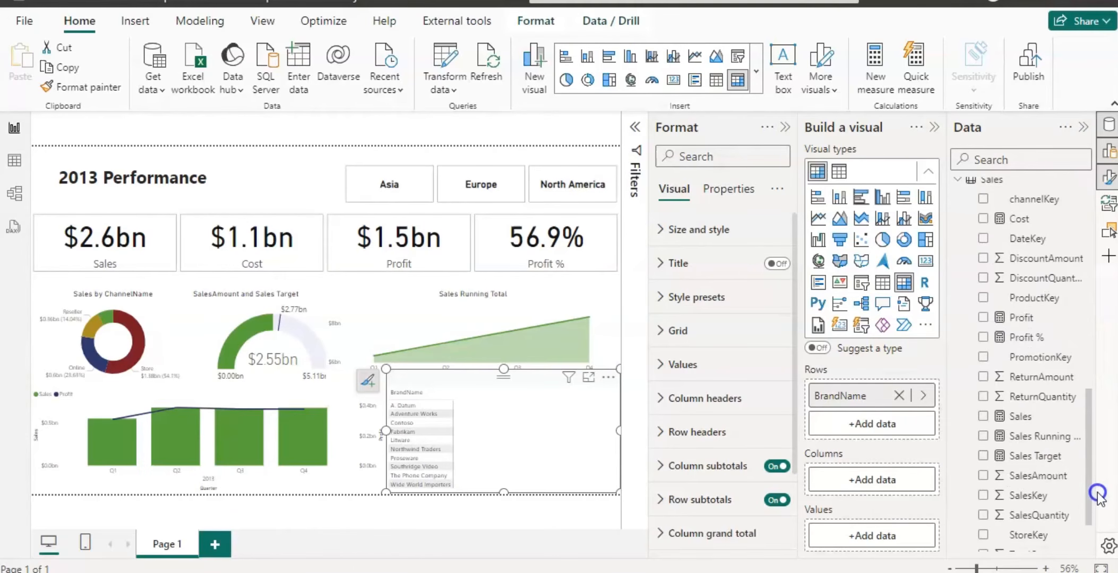
{"action": "left_click", "coordinate": [983, 416]}
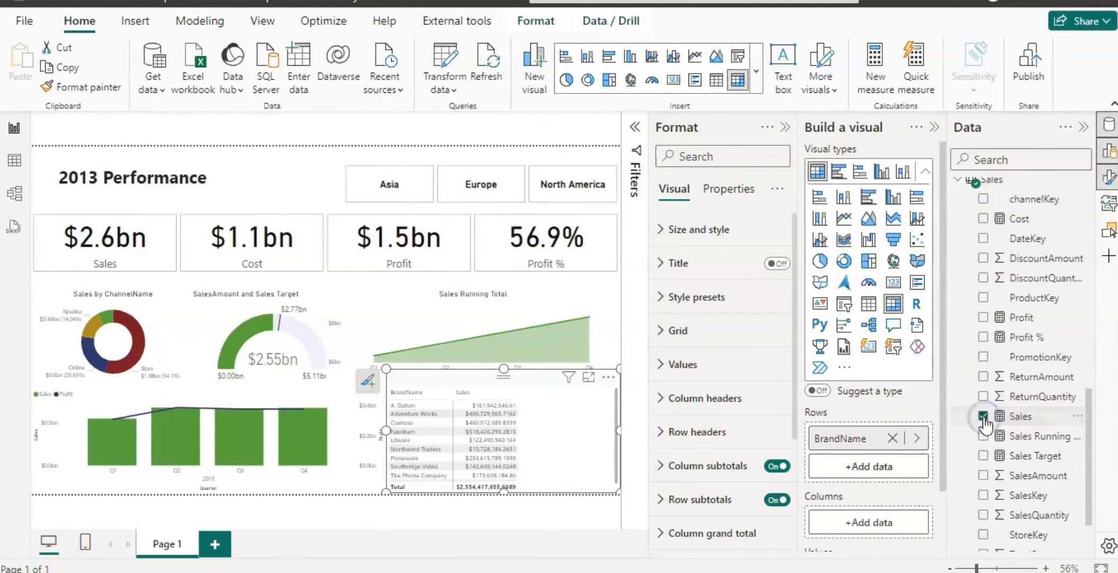
{"action": "left_click", "coordinate": [982, 318]}
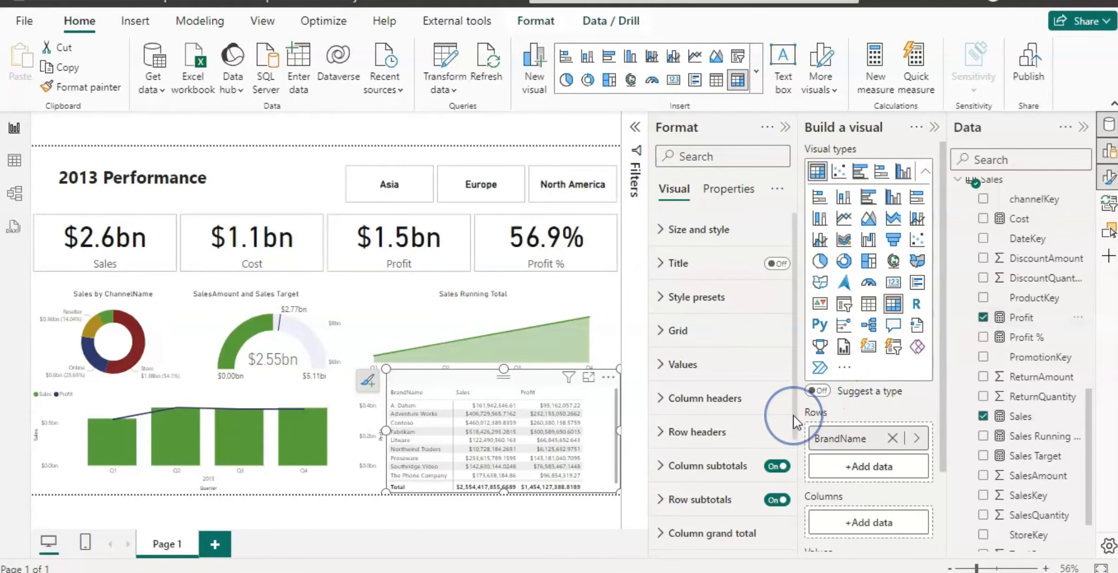
Turn off row subtotals for the table.
{"action": "scroll", "coordinate": [792, 424], "scroll_direction": "down", "scroll_amount": 2}
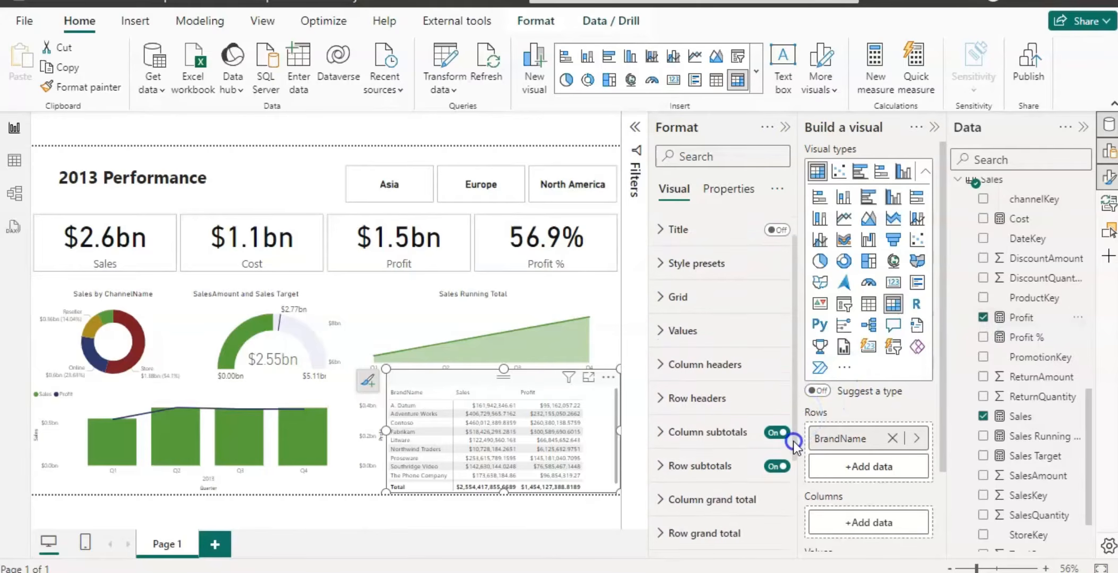
{"action": "left_click", "coordinate": [773, 425]}
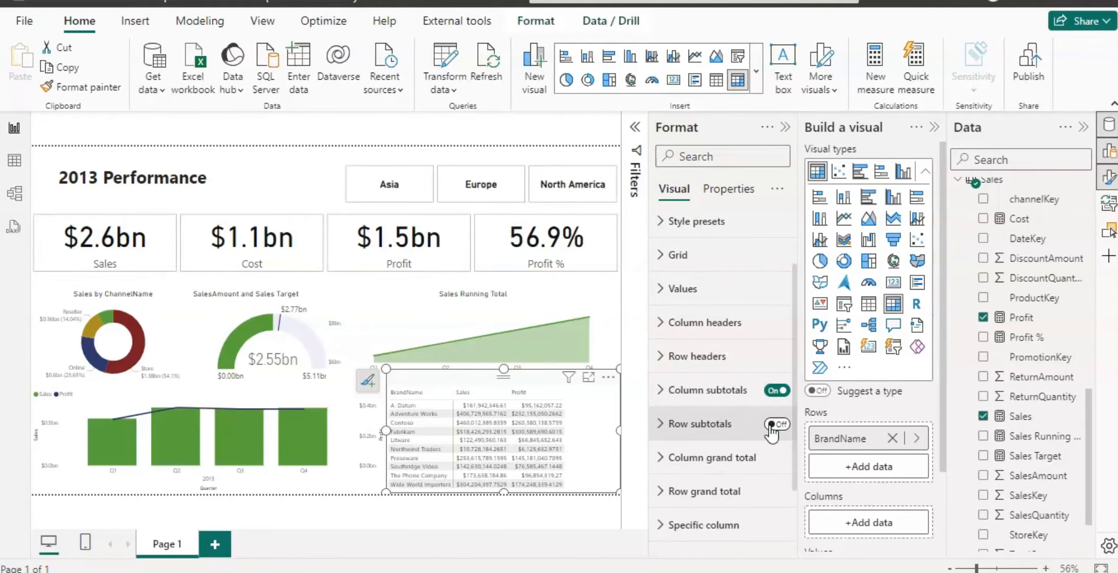
Set the table's values font size to 12.
{"action": "left_click", "coordinate": [662, 288]}
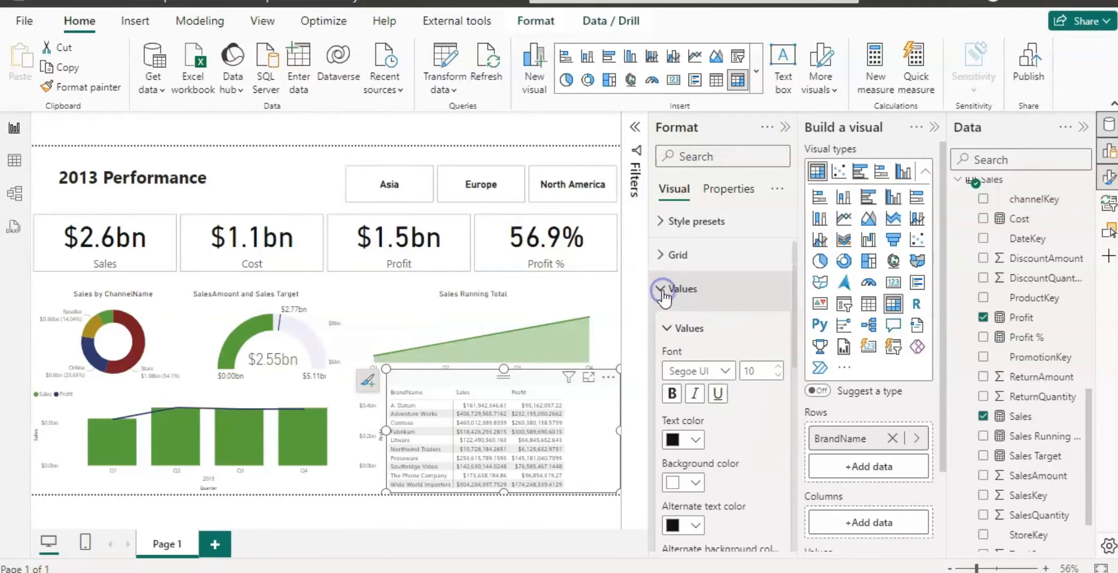
{"action": "left_click", "coordinate": [781, 366]}
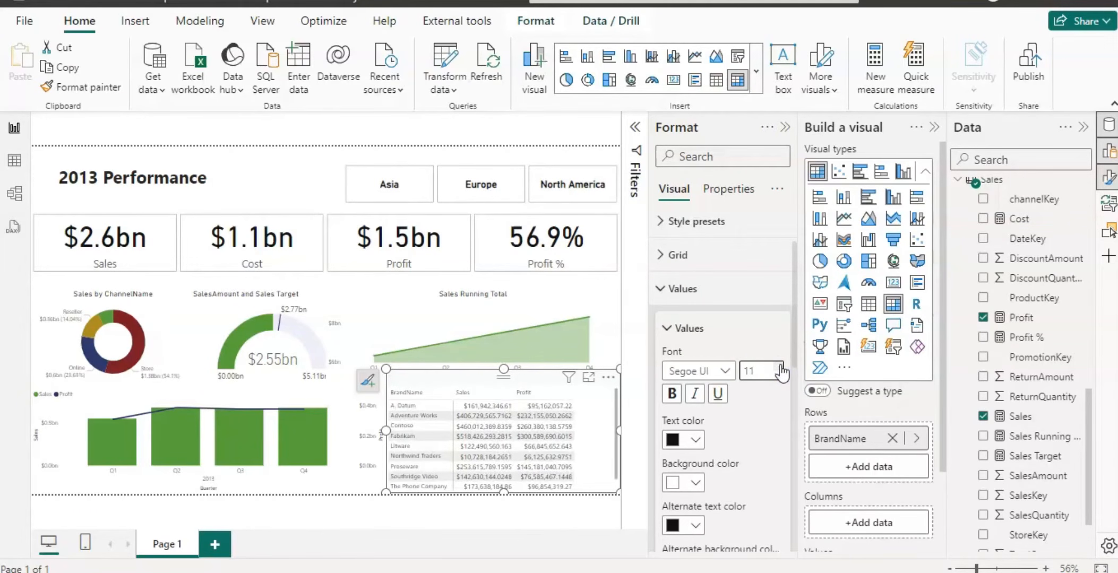
{"action": "left_click", "coordinate": [779, 367]}
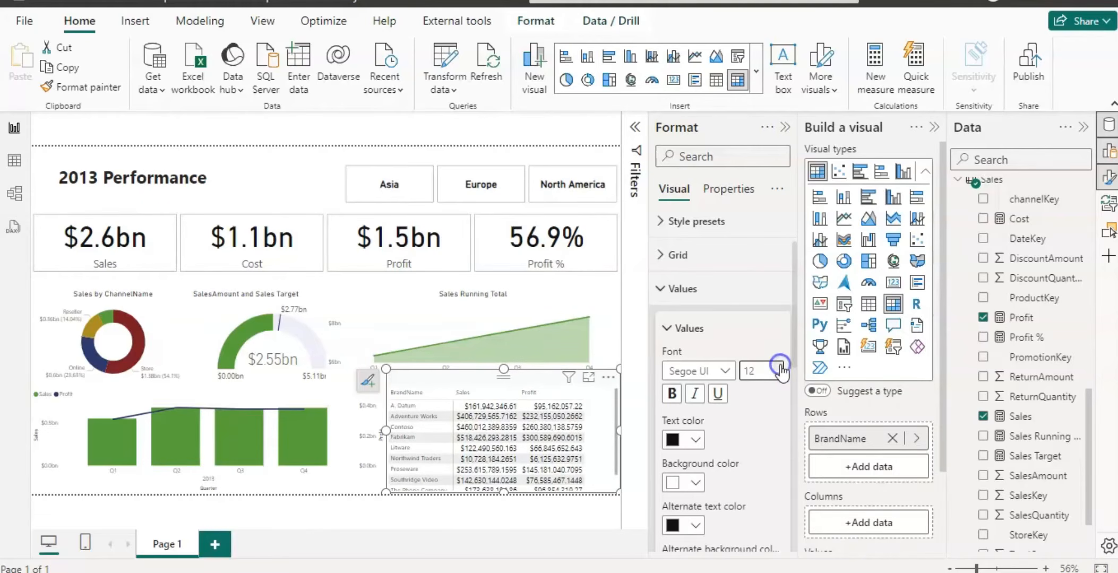
{"action": "left_click", "coordinate": [665, 288]}
Set the table's column header font size to 12.
{"action": "left_click", "coordinate": [663, 322]}
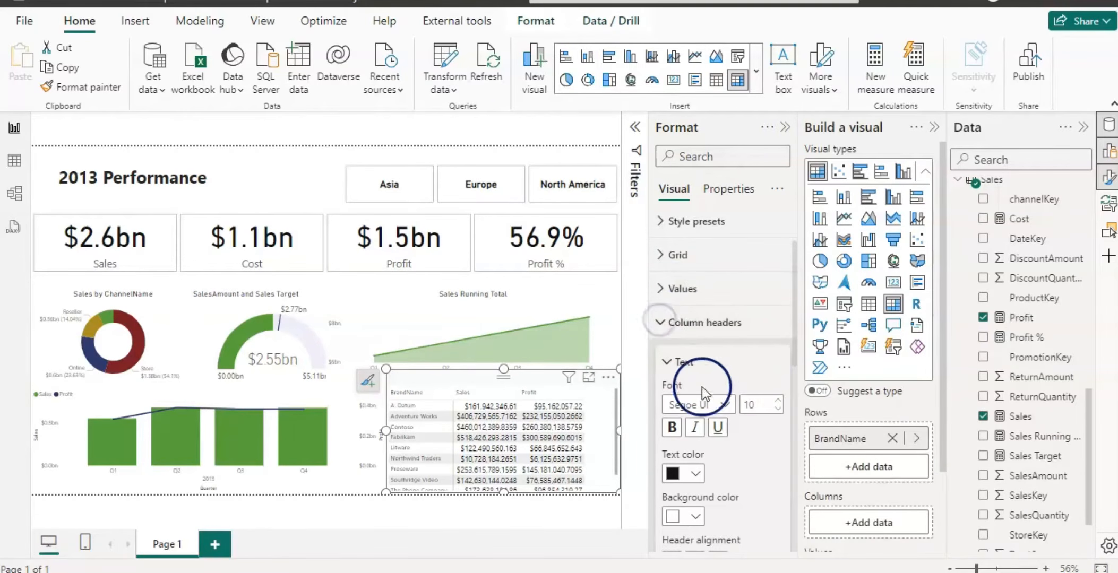
{"action": "left_click", "coordinate": [778, 401]}
{"action": "left_click", "coordinate": [778, 402]}
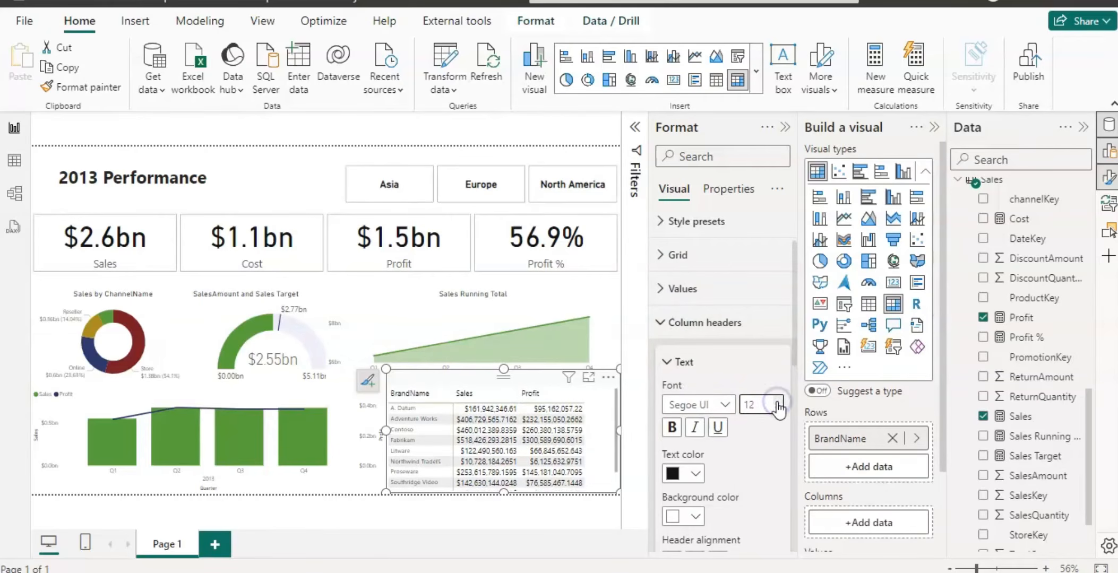
{"action": "left_click", "coordinate": [662, 323]}
Increase the table's row header font size.
{"action": "left_click", "coordinate": [661, 356]}
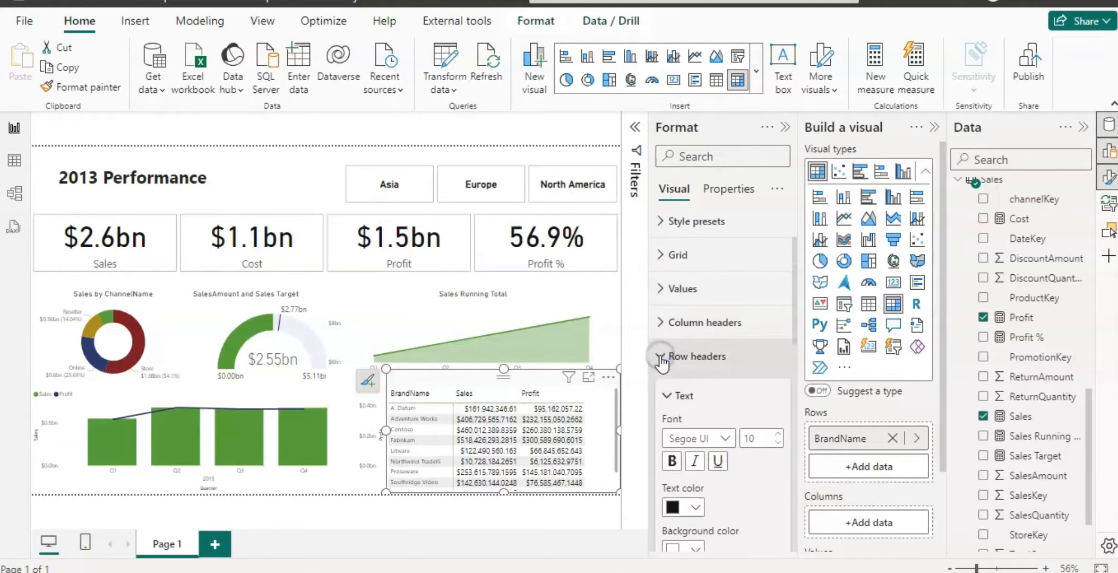
{"action": "left_click", "coordinate": [779, 435]}
{"action": "left_click", "coordinate": [779, 435]}
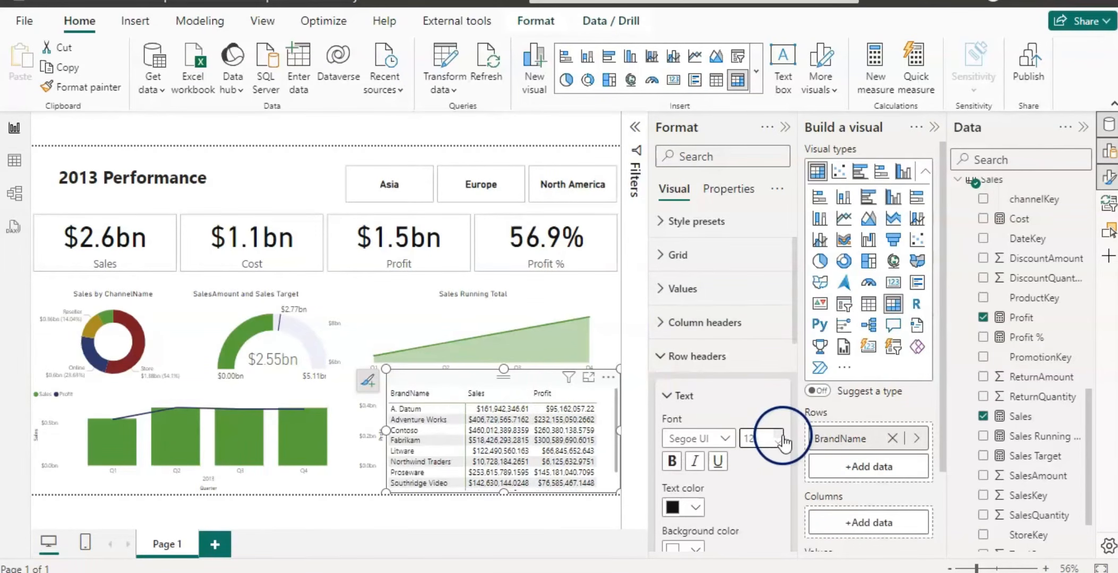
{"action": "left_click", "coordinate": [661, 361]}
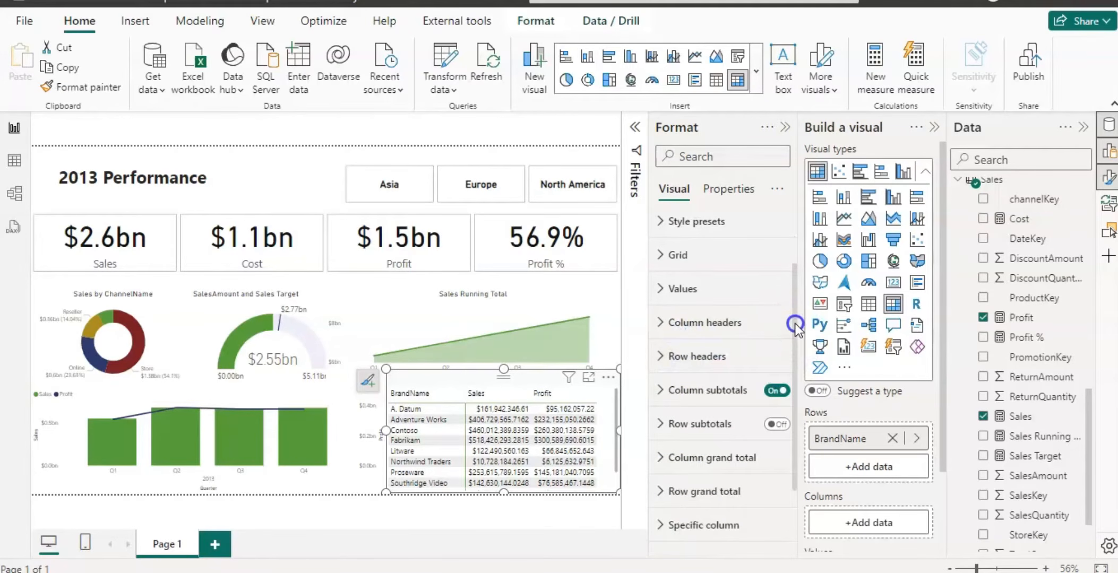
Turn on cell element icons for the Sales series in the table.
{"action": "left_click_drag", "start_coordinate": [794, 323], "coordinate": [800, 405]}
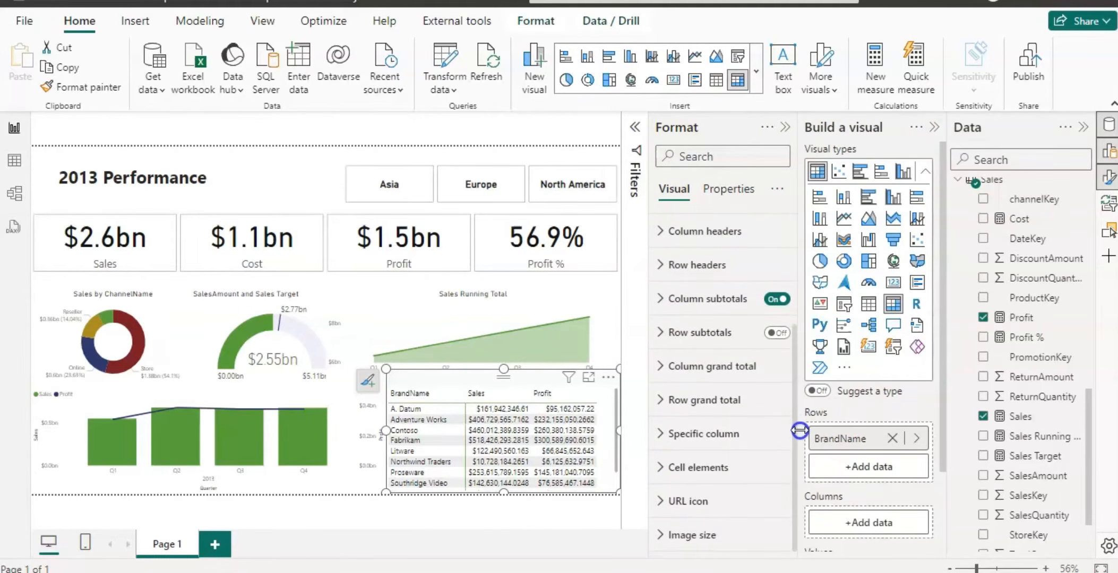
{"action": "left_click", "coordinate": [660, 468]}
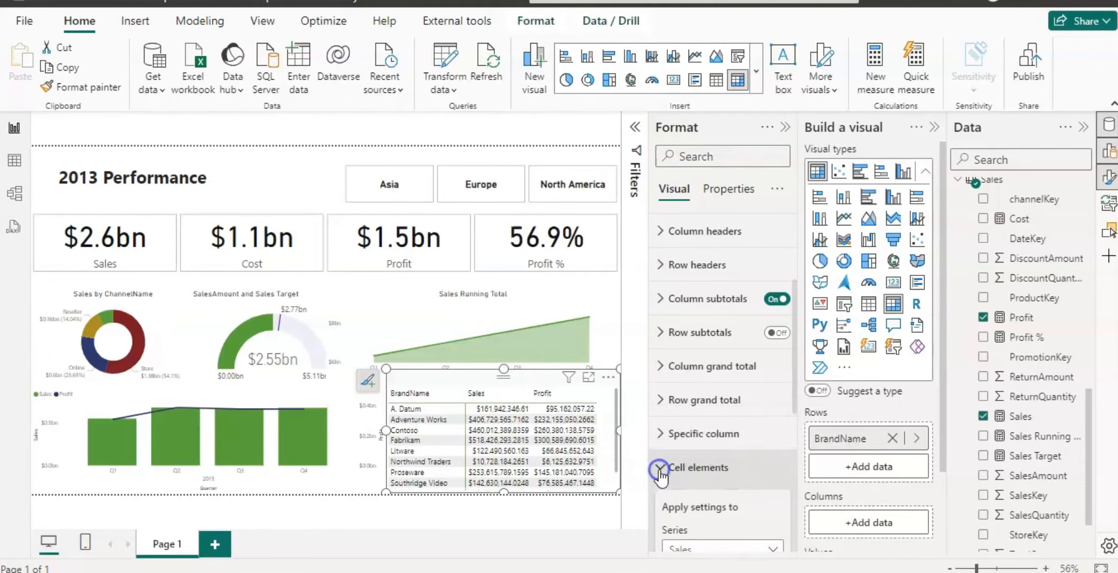
{"action": "left_click_drag", "start_coordinate": [792, 378], "coordinate": [798, 456]}
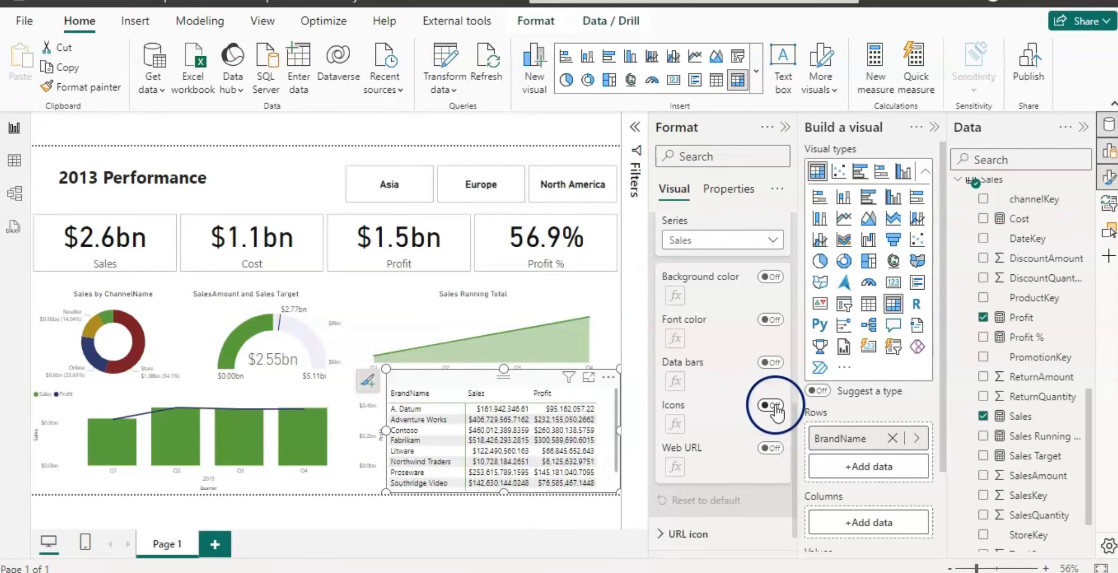
{"action": "left_click", "coordinate": [775, 406]}
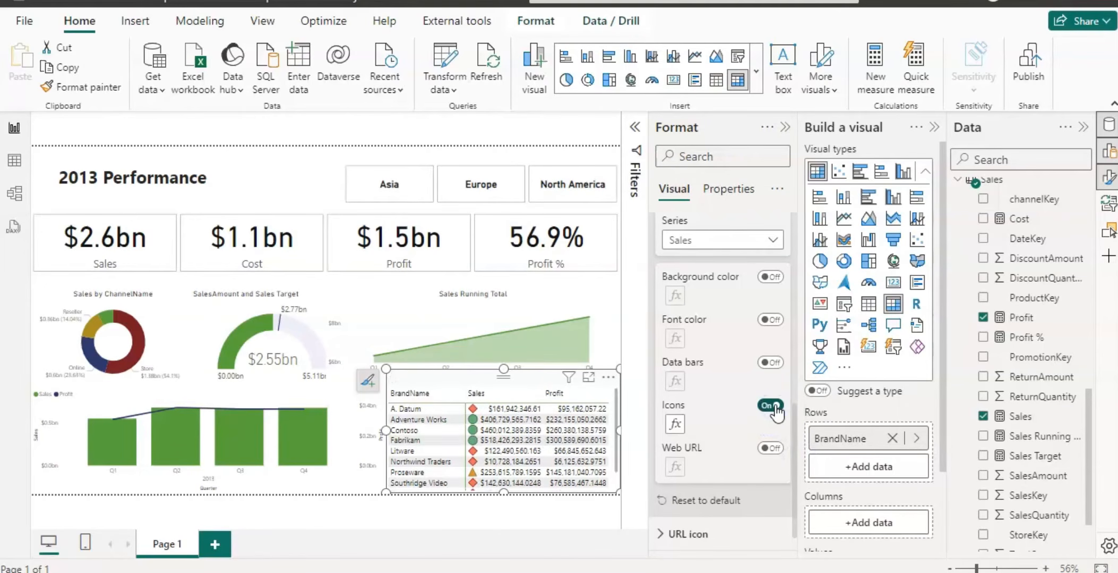
{"action": "left_click", "coordinate": [773, 241]}
{"action": "left_click", "coordinate": [723, 280]}
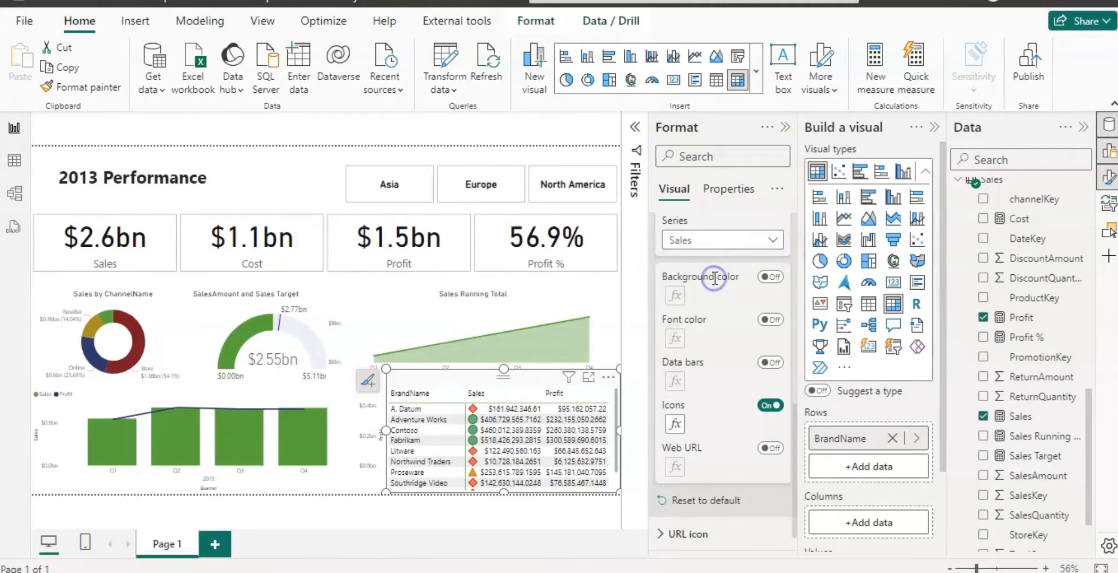
Turn on icons for the Profit series and format them with the five-arrow style placed right of data.
{"action": "left_click", "coordinate": [776, 405]}
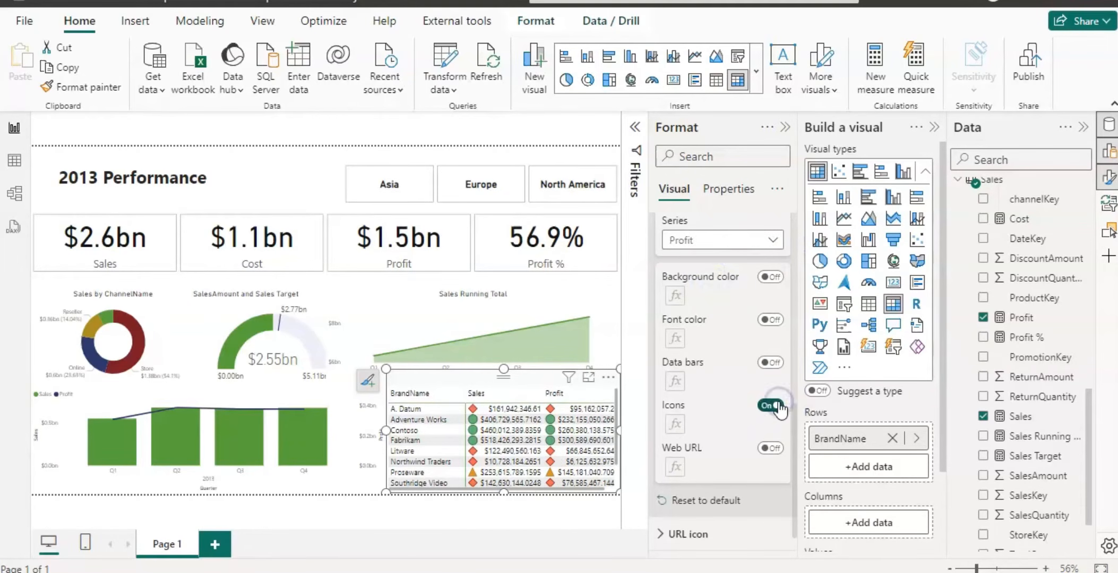
{"action": "left_click", "coordinate": [675, 425]}
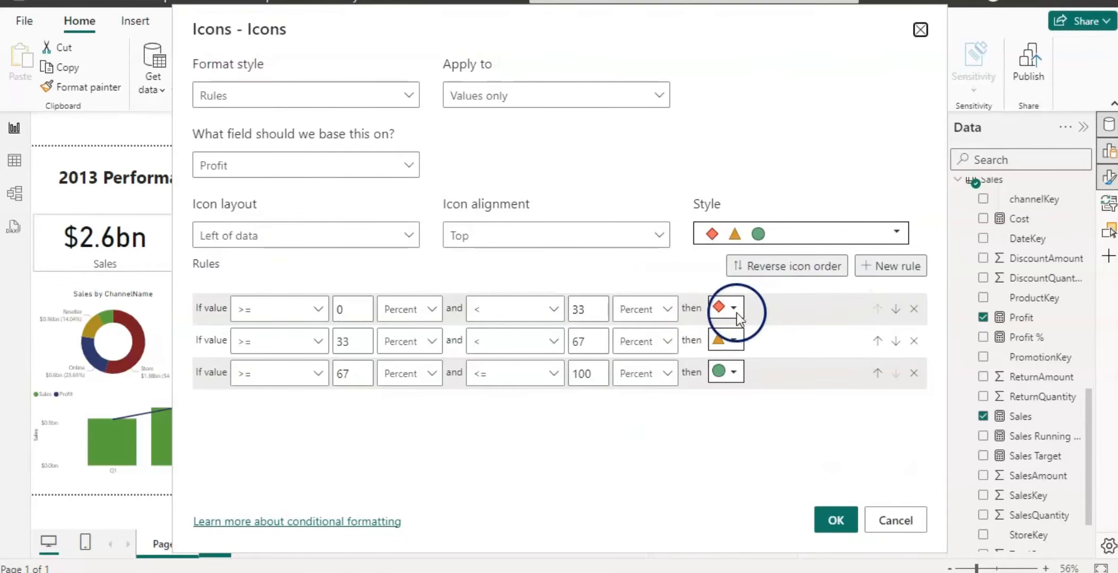
{"action": "left_click", "coordinate": [896, 232]}
{"action": "left_click", "coordinate": [780, 302]}
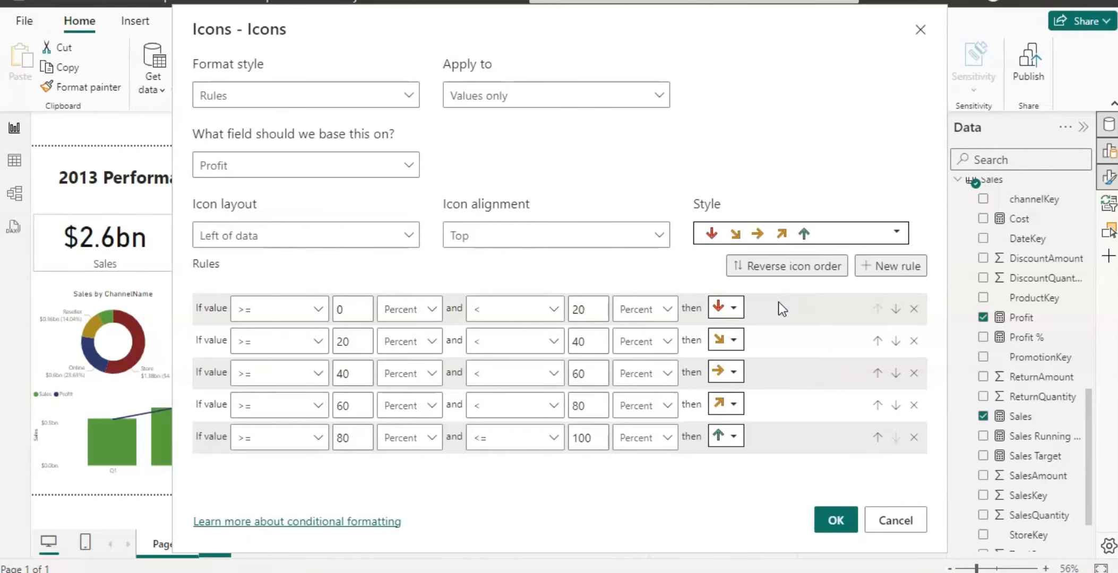
{"action": "left_click", "coordinate": [414, 236]}
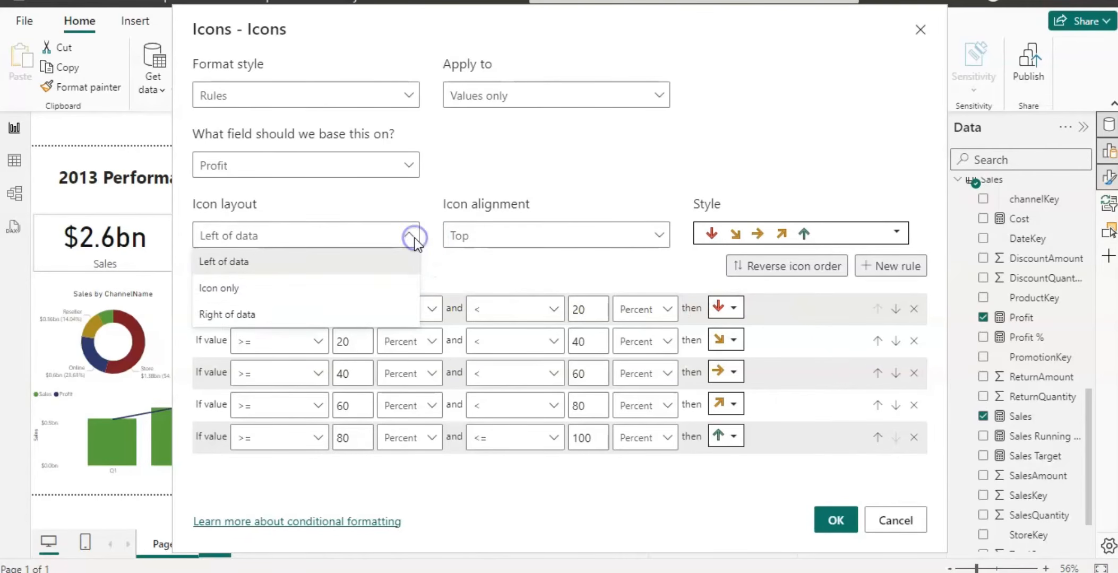
{"action": "left_click", "coordinate": [257, 314]}
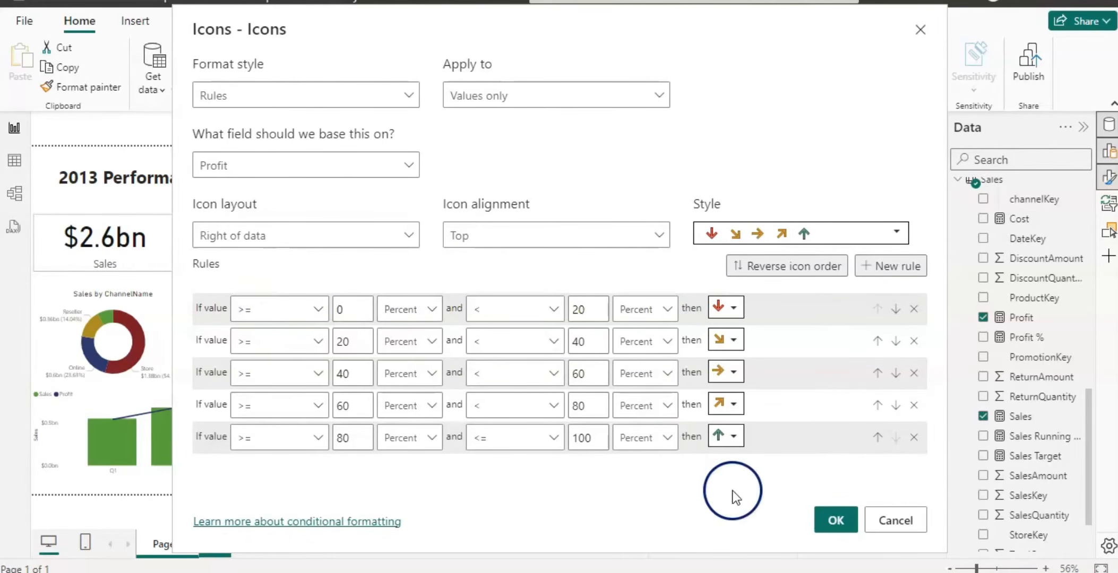
{"action": "left_click", "coordinate": [836, 520]}
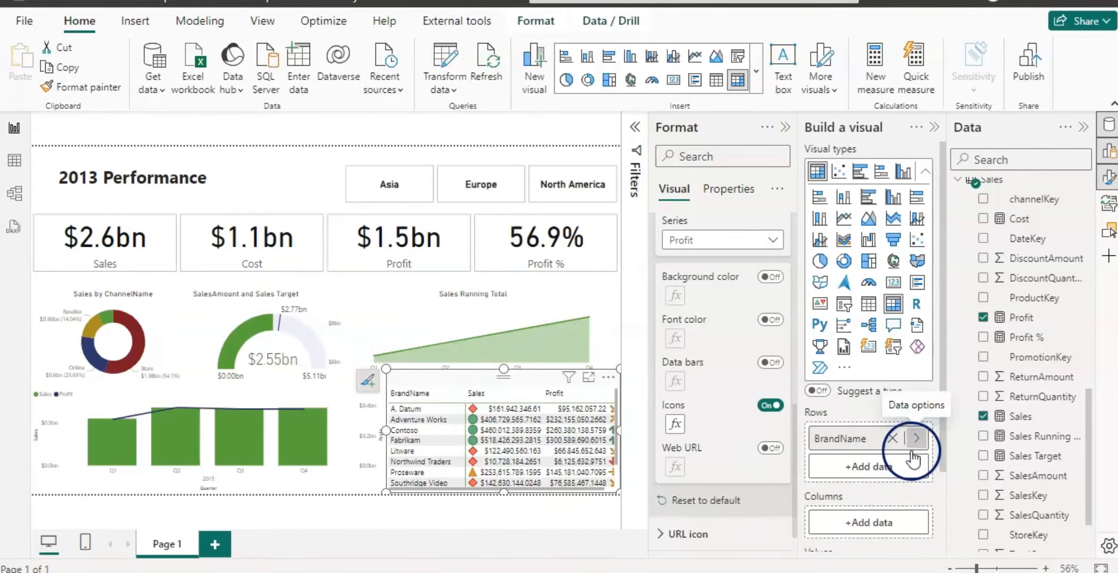
Change the Sales series icons to the five-arrow style placed right of data.
{"action": "left_click", "coordinate": [774, 246]}
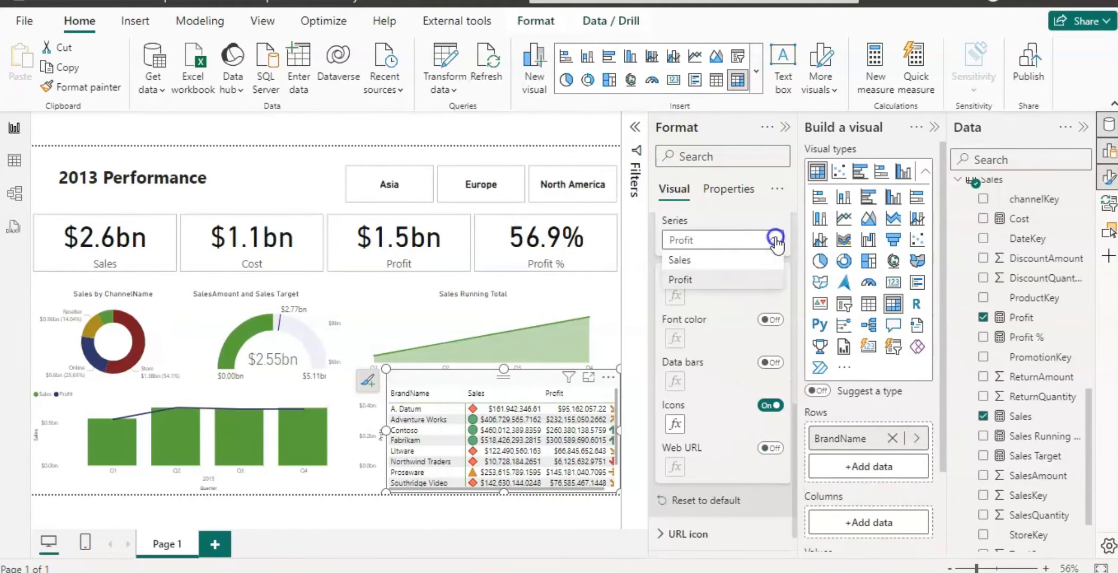
{"action": "left_click", "coordinate": [719, 258]}
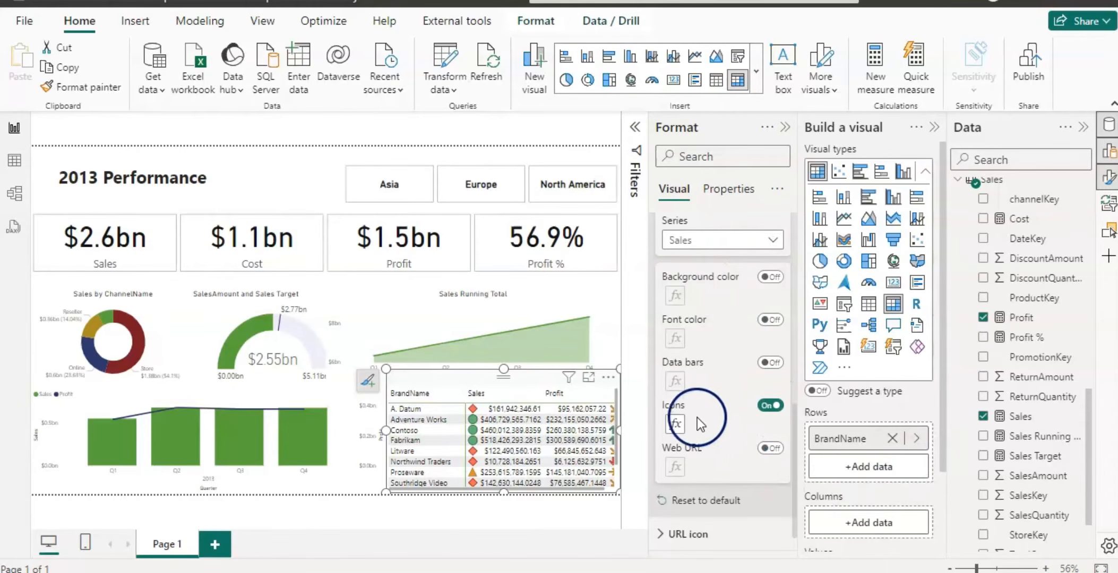
{"action": "left_click", "coordinate": [675, 424]}
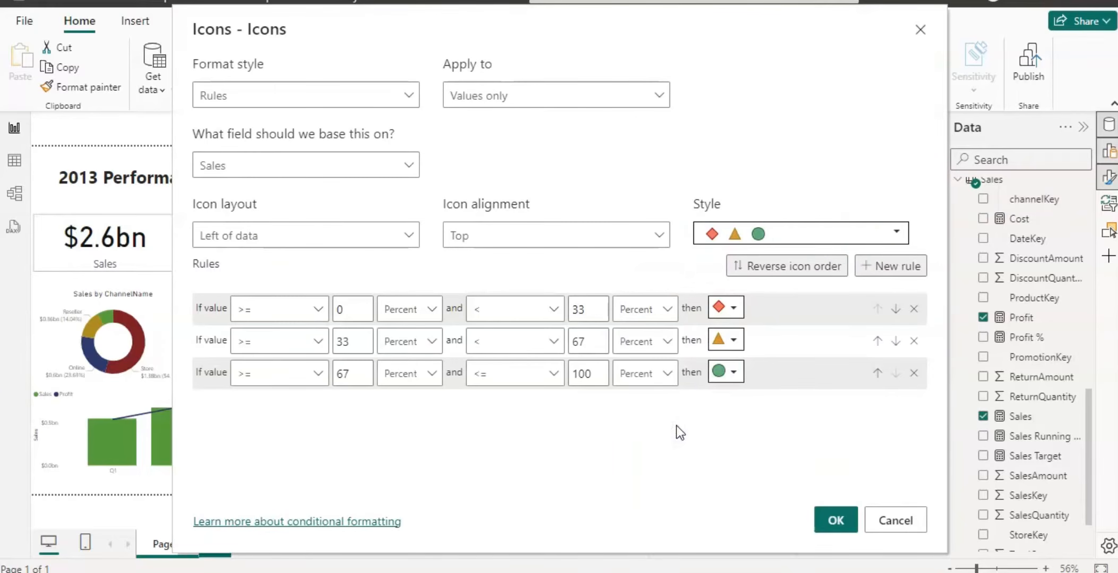
{"action": "left_click", "coordinate": [895, 234]}
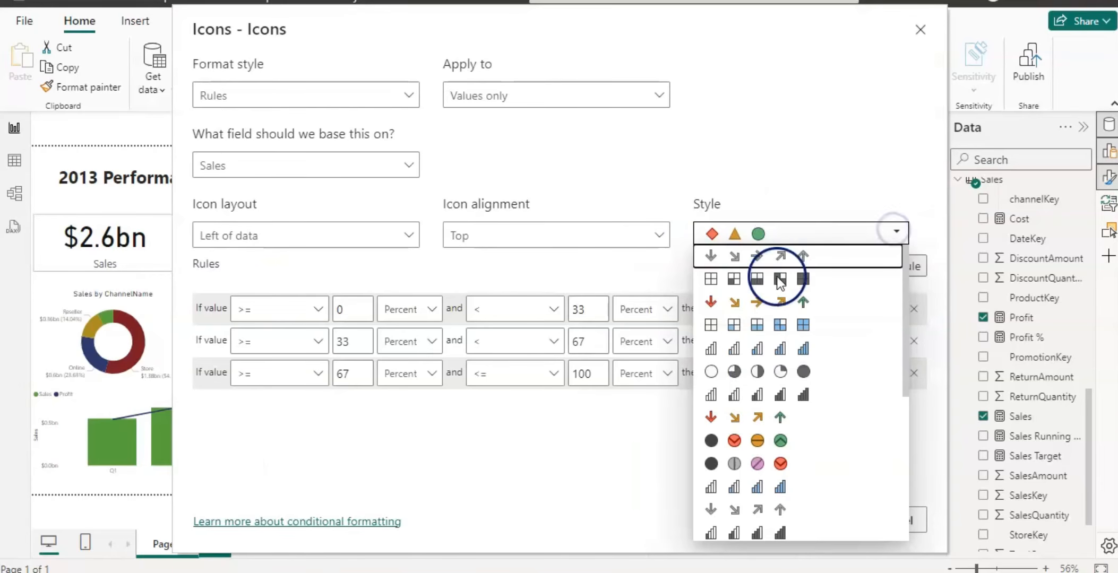
{"action": "left_click", "coordinate": [770, 300]}
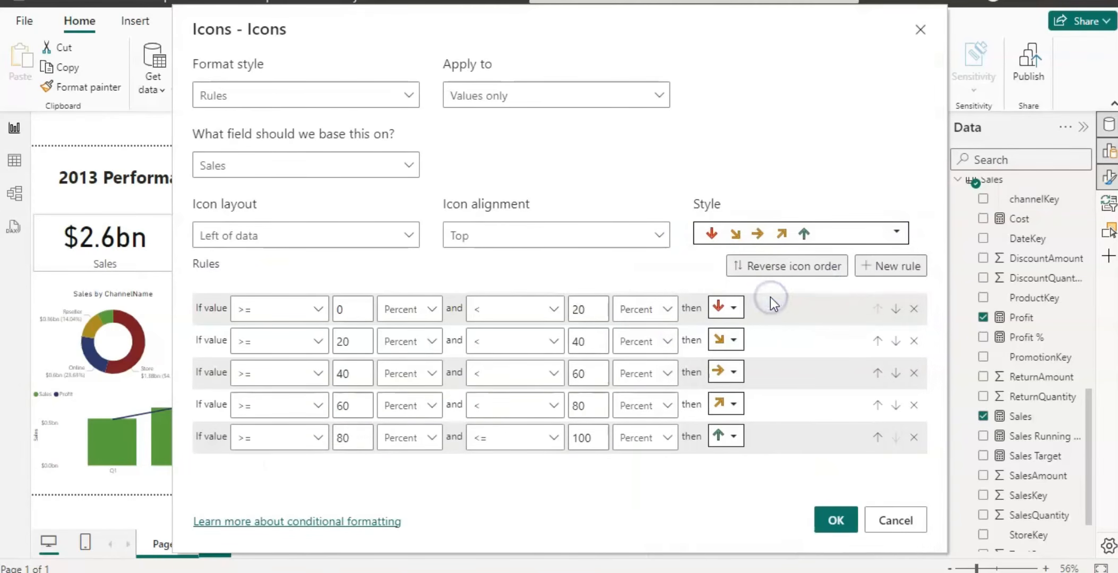
{"action": "left_click", "coordinate": [407, 237]}
{"action": "left_click", "coordinate": [342, 314]}
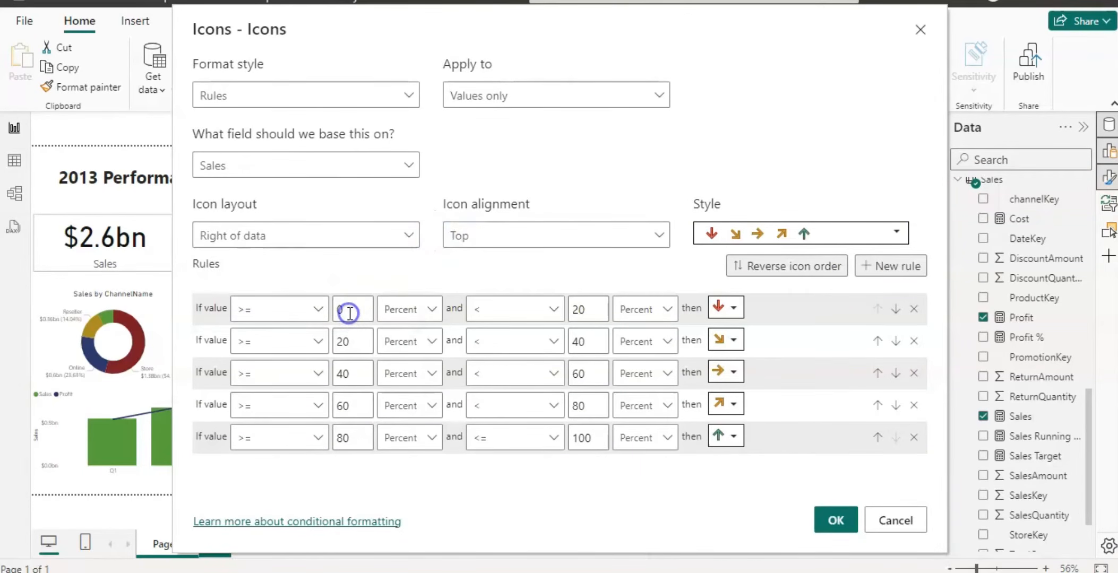
{"action": "left_click", "coordinate": [831, 522]}
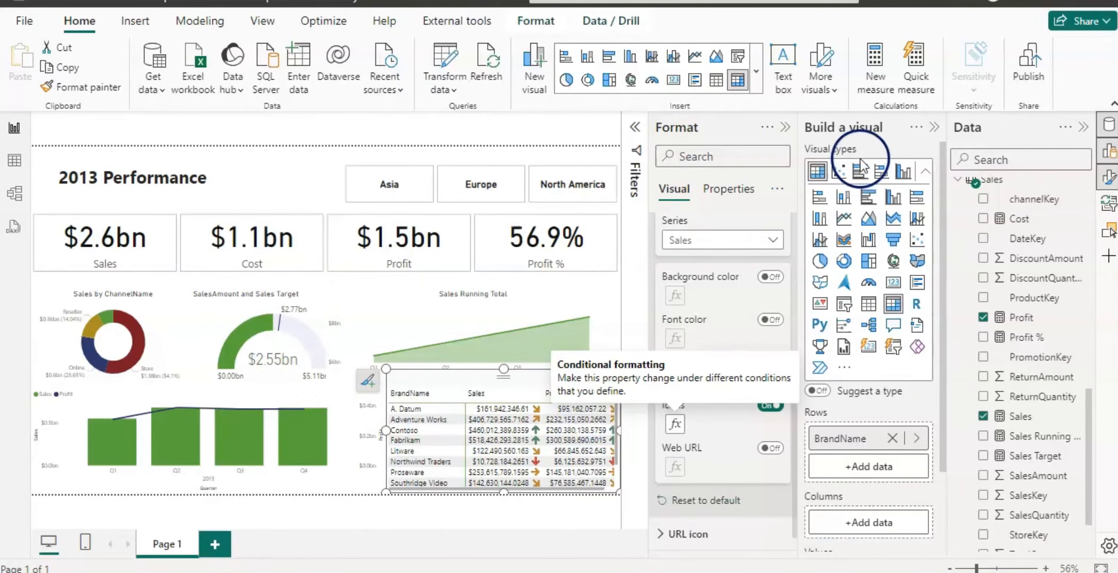
Filter the brand table to show only the top 5 brands by Sales using a Top N filter.
{"action": "left_click", "coordinate": [784, 129]}
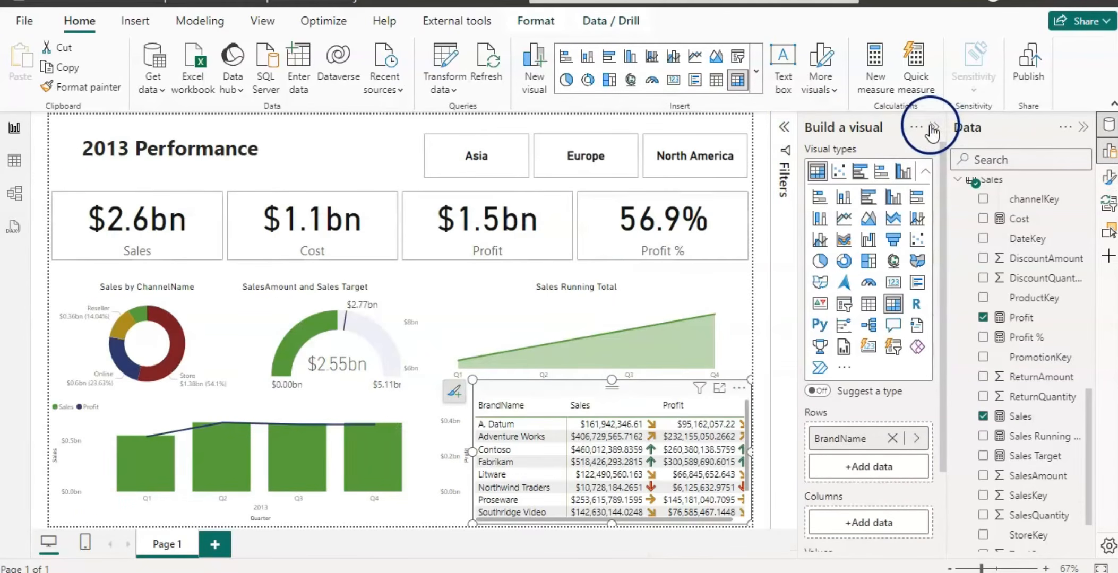
{"action": "left_click", "coordinate": [930, 128]}
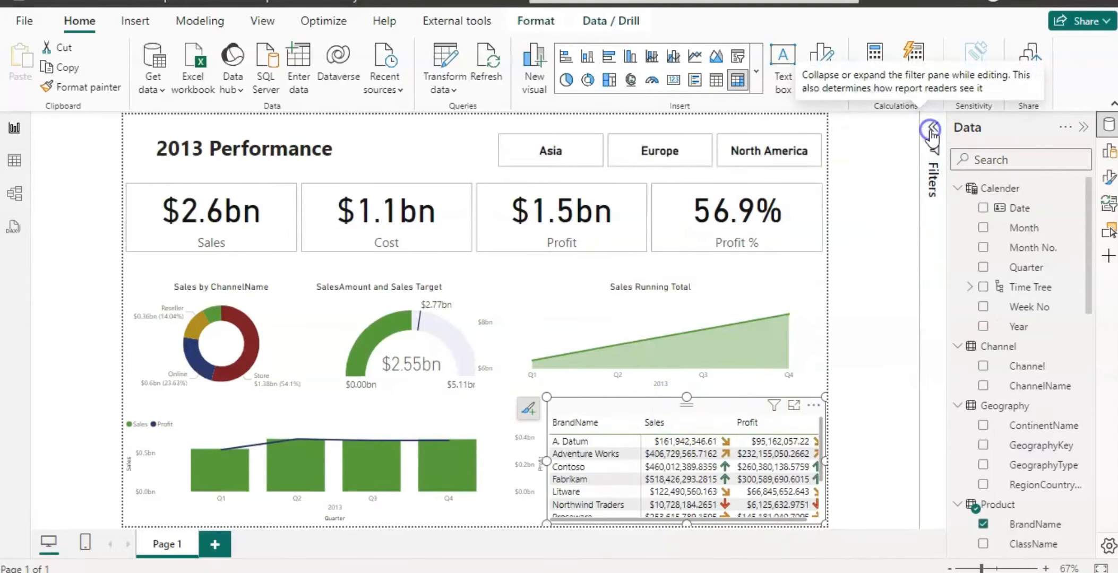
{"action": "left_click", "coordinate": [935, 155]}
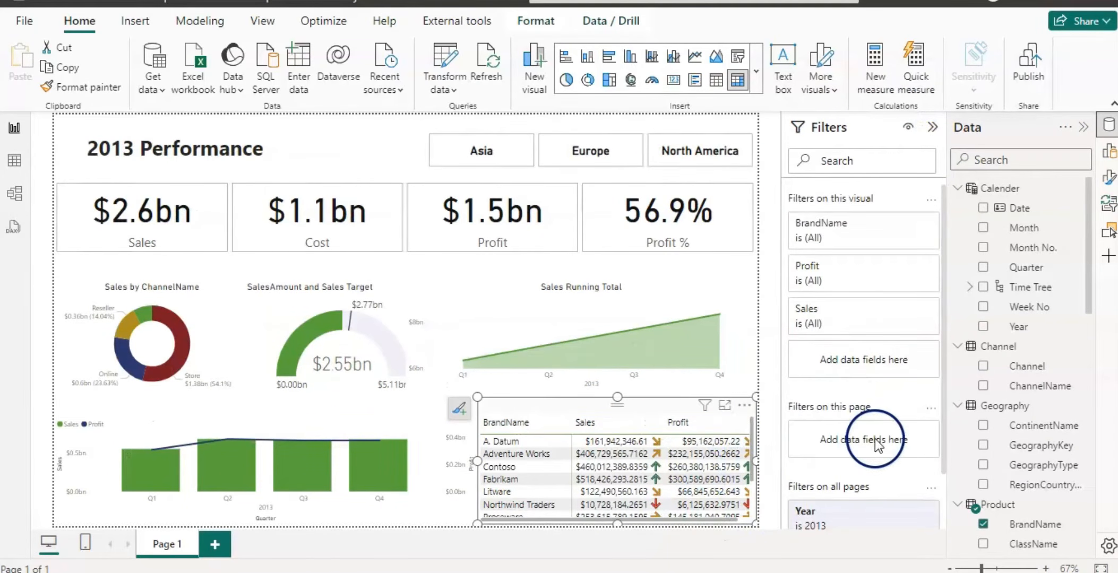
{"action": "left_click", "coordinate": [909, 223]}
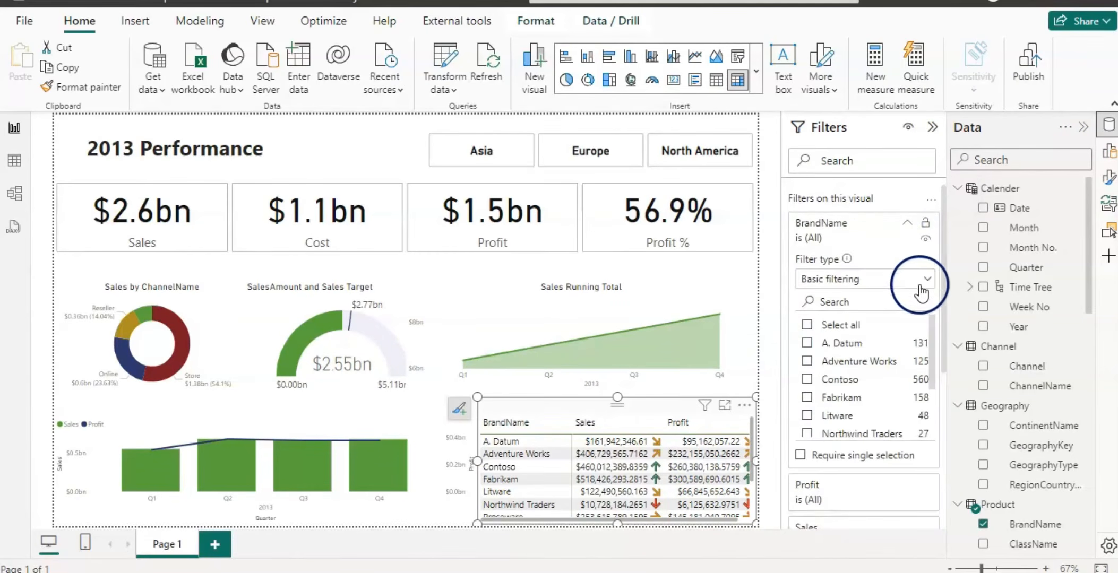
{"action": "left_click", "coordinate": [927, 280]}
{"action": "left_click", "coordinate": [816, 342]}
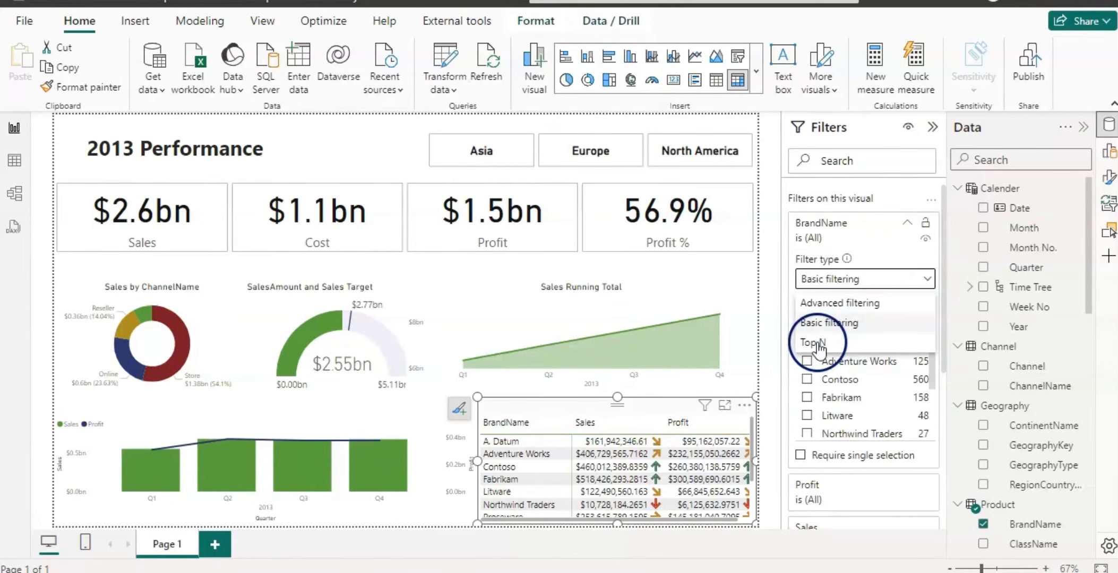
{"action": "left_click", "coordinate": [909, 322]}
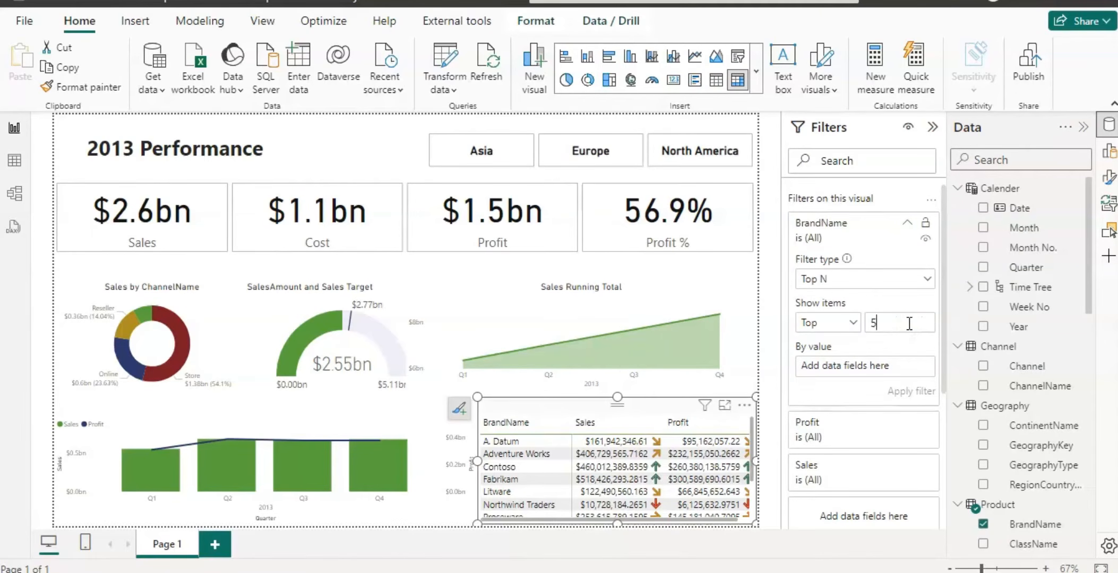
{"action": "left_click", "coordinate": [891, 341]}
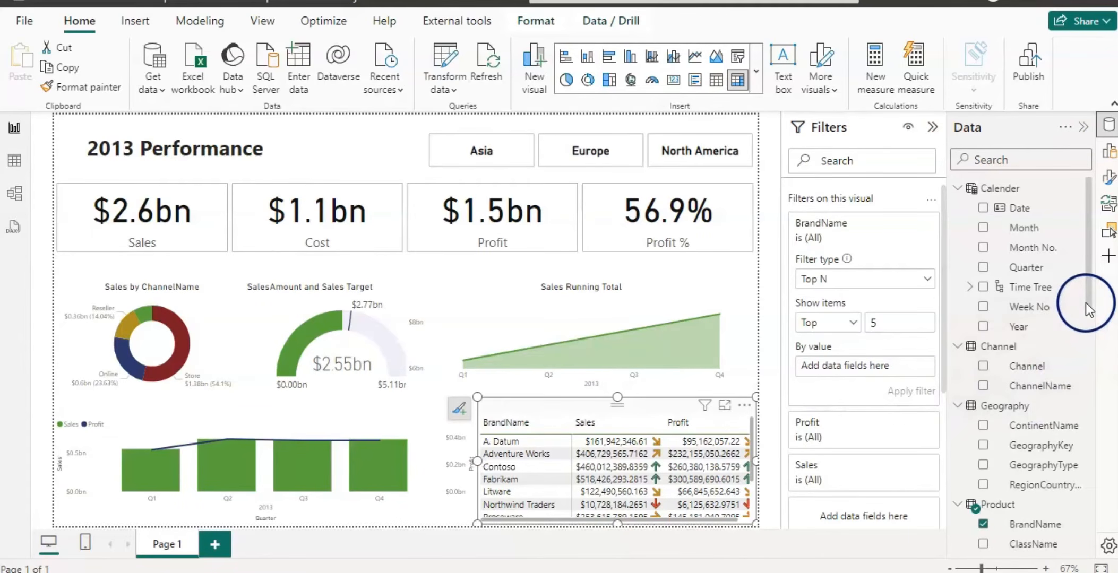
{"action": "left_click_drag", "start_coordinate": [1085, 302], "coordinate": [1095, 525]}
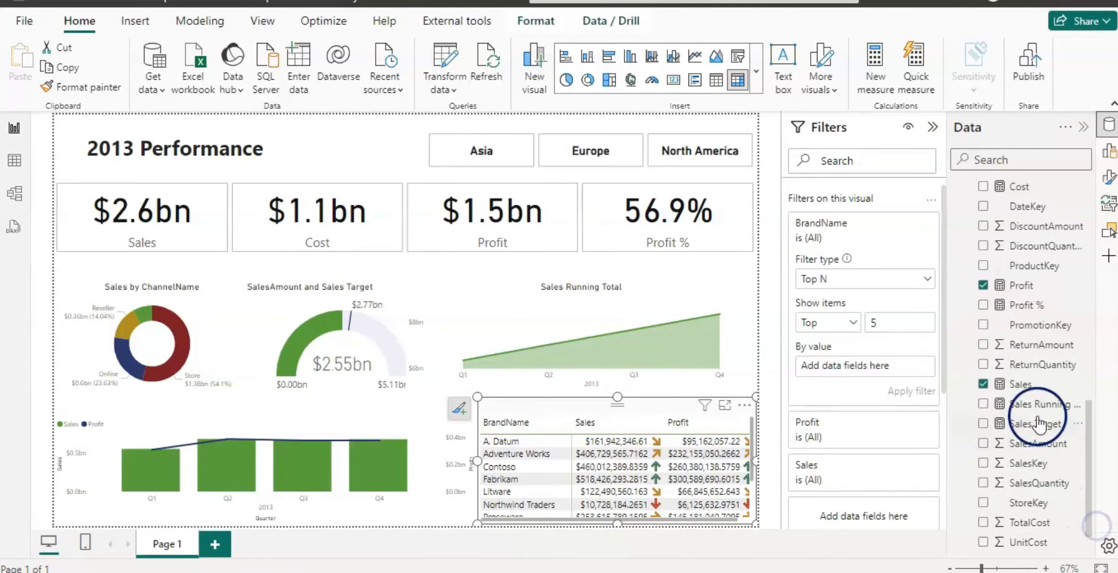
{"action": "left_click_drag", "start_coordinate": [1018, 384], "coordinate": [863, 364]}
{"action": "left_click", "coordinate": [907, 395]}
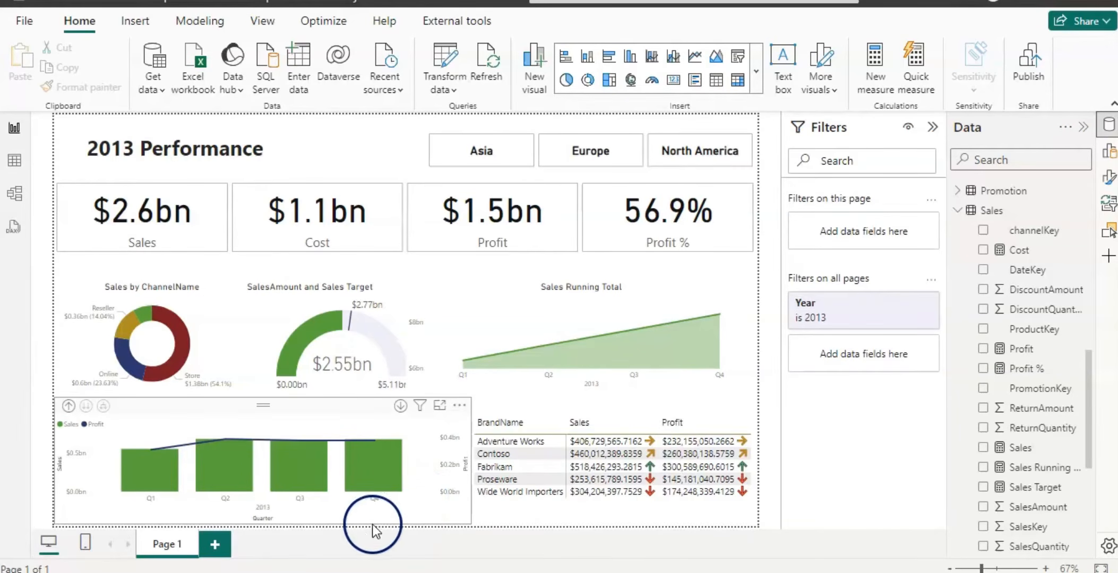
Add a new report page and set its page type to Tooltip.
{"action": "left_click", "coordinate": [361, 535]}
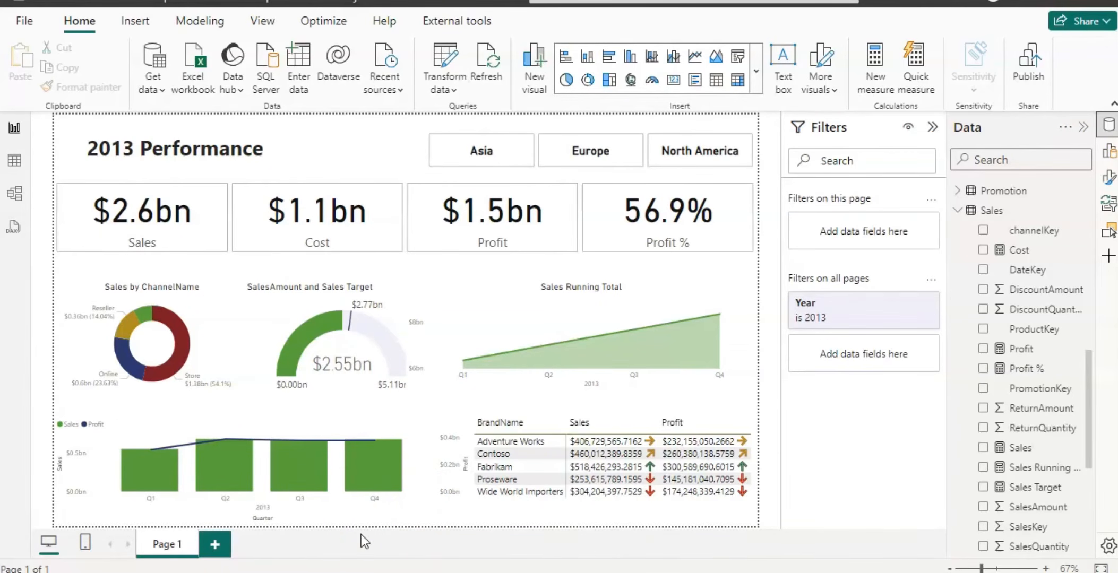
{"action": "left_click", "coordinate": [215, 546]}
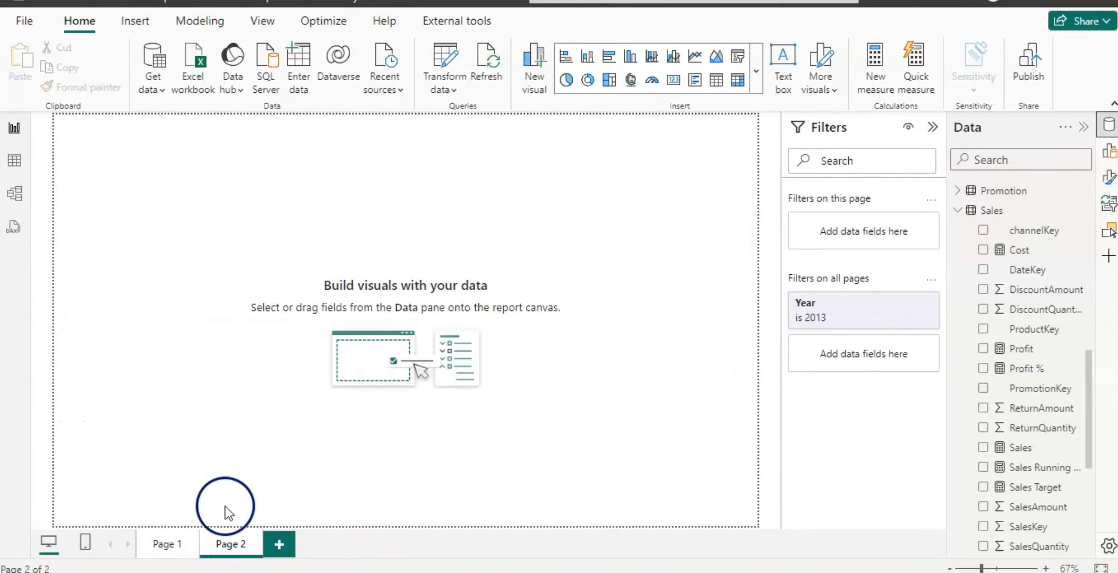
{"action": "left_click", "coordinate": [628, 249]}
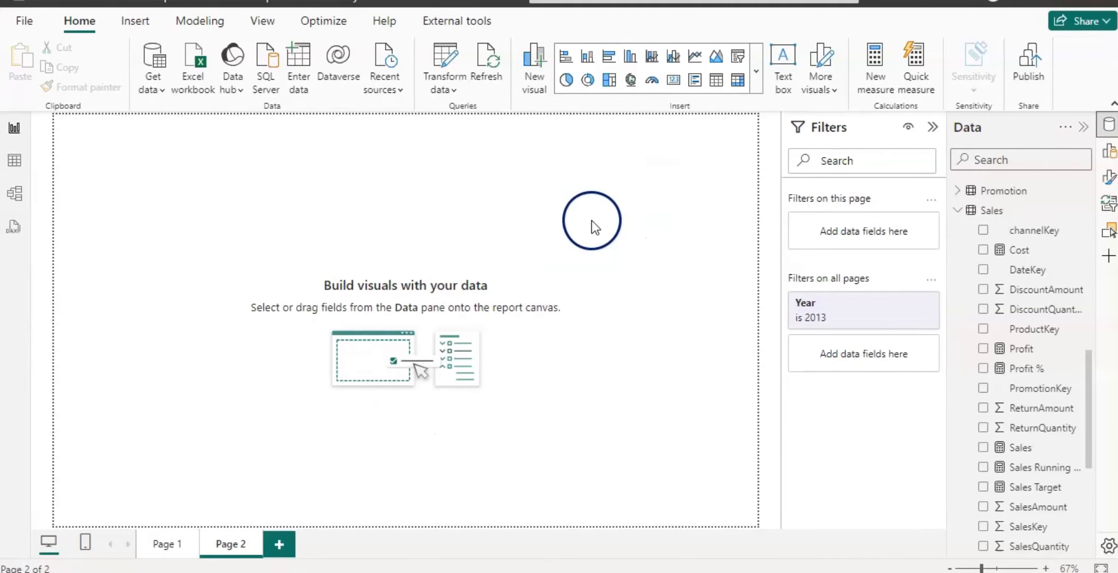
{"action": "left_click", "coordinate": [1109, 178]}
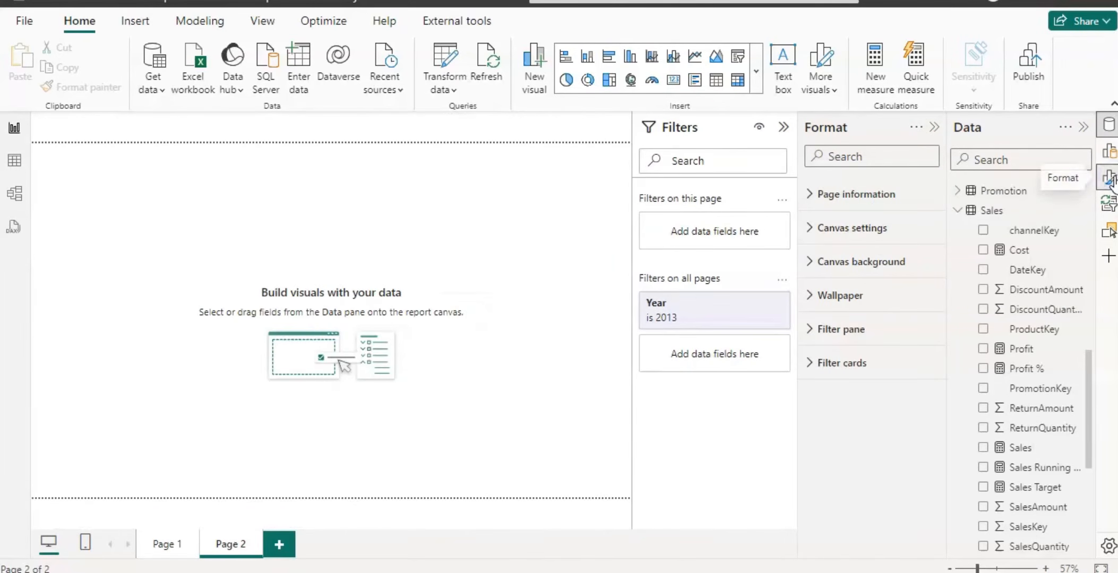
{"action": "left_click", "coordinate": [807, 195]}
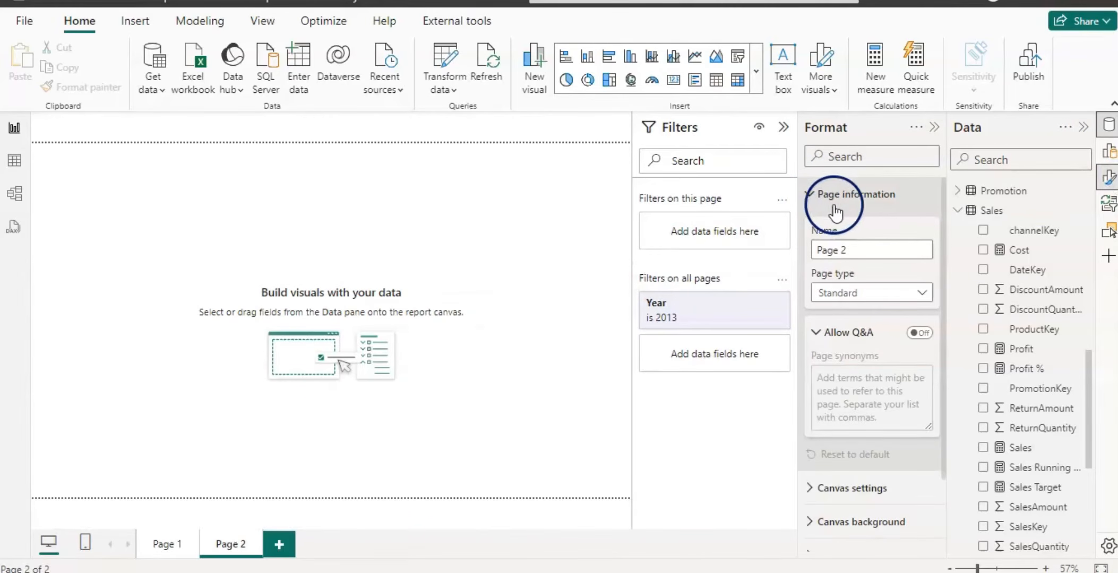
{"action": "left_click", "coordinate": [923, 295]}
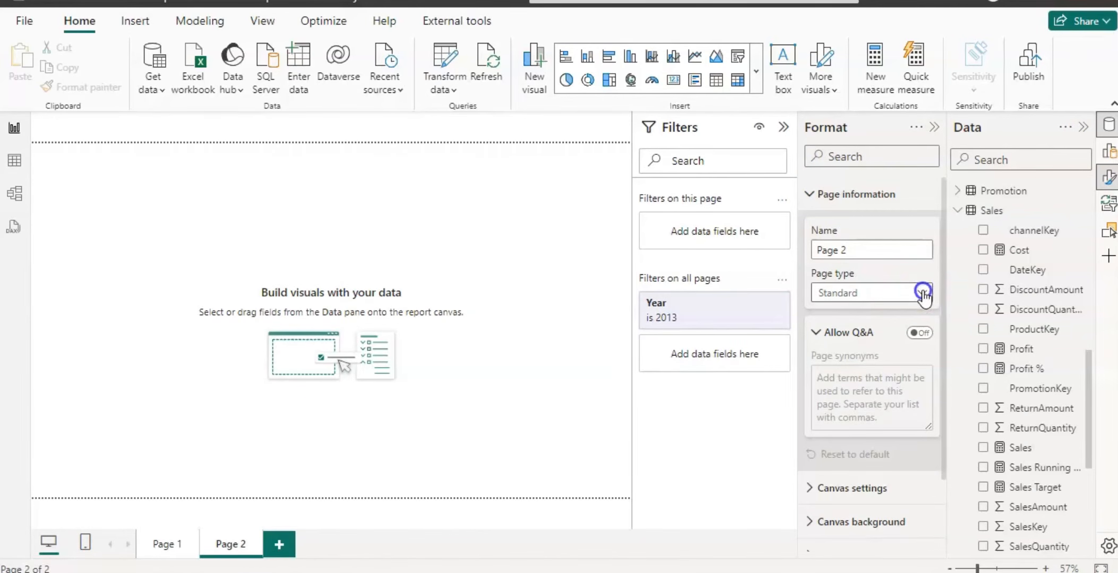
{"action": "left_click", "coordinate": [835, 334]}
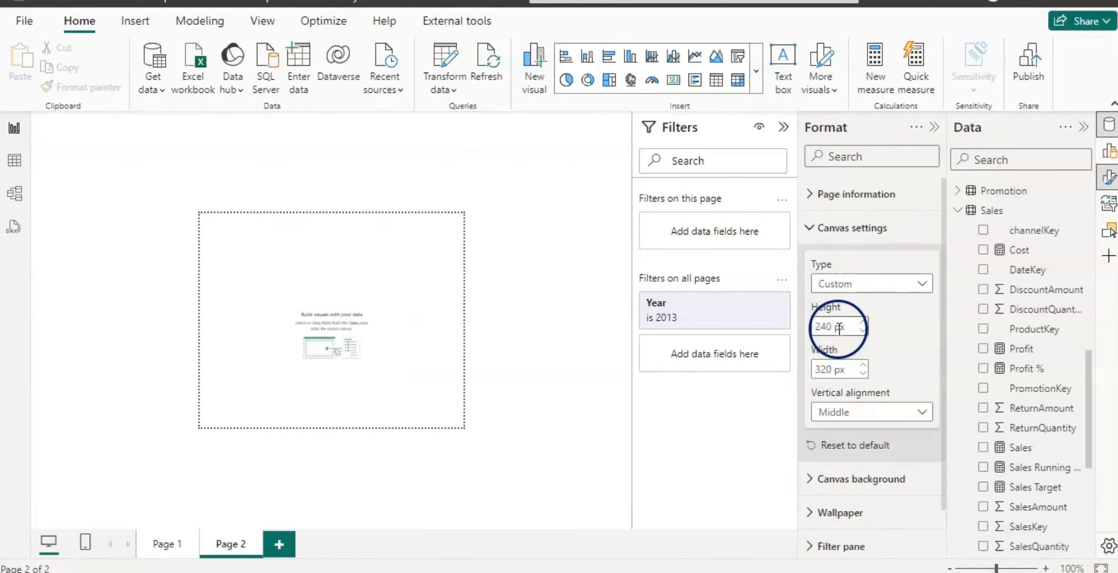
Set the tooltip page canvas width to 700 px.
{"action": "left_click", "coordinate": [826, 370]}
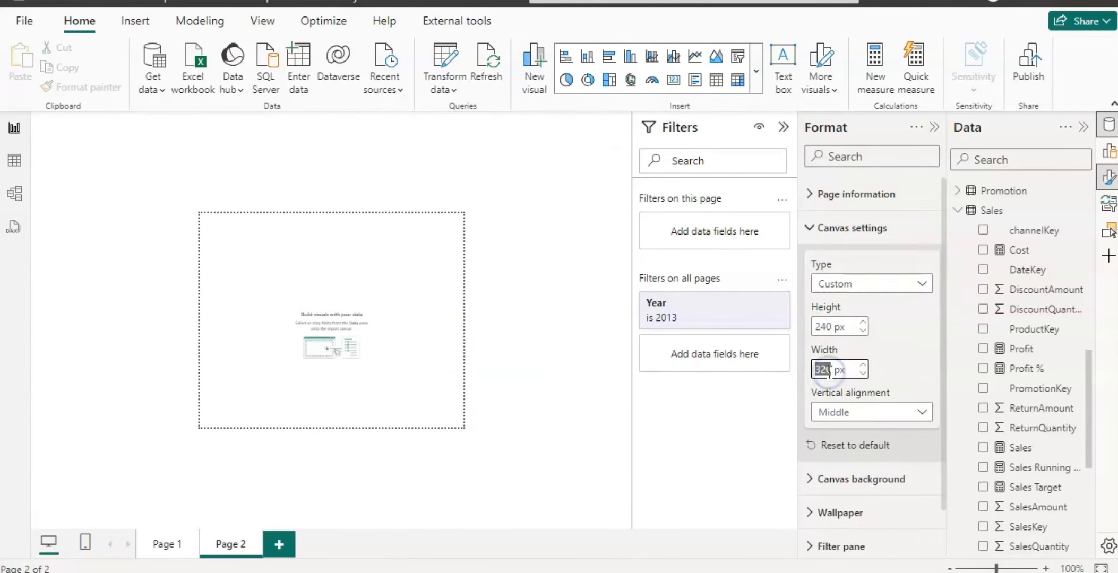
{"action": "type", "text": "700"}
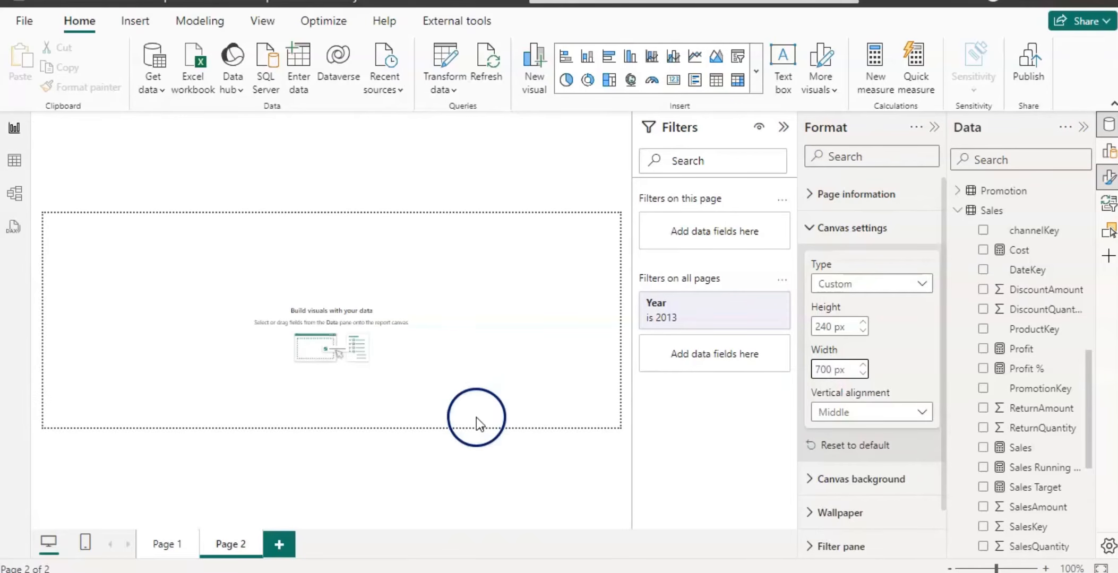
{"action": "left_click", "coordinate": [808, 229]}
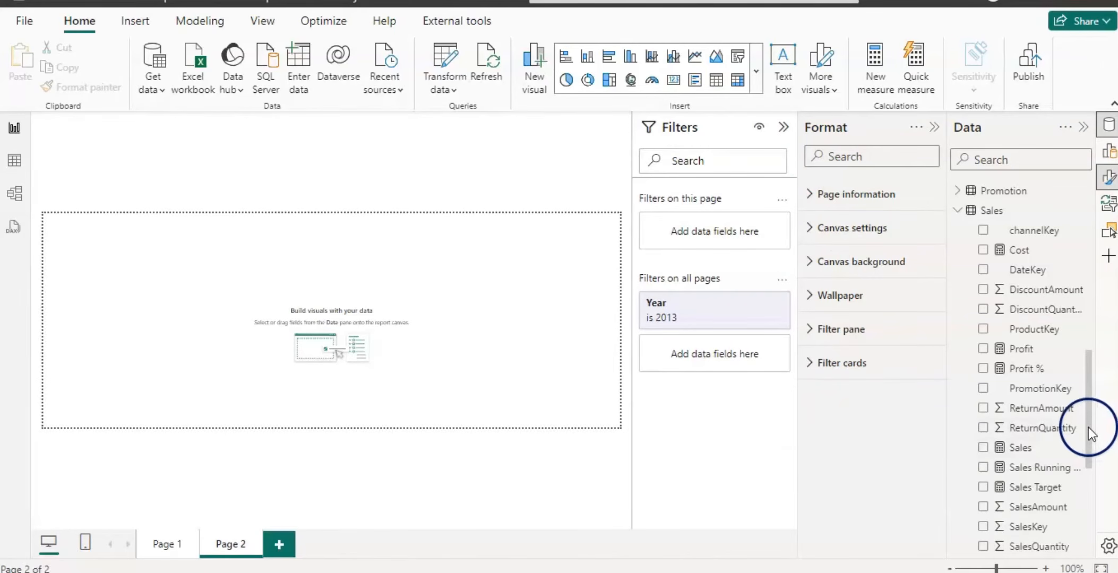
Drag StoreName onto the tooltip page to create a column chart and move it to the top-left corner.
{"action": "left_click_drag", "start_coordinate": [1086, 427], "coordinate": [1092, 514]}
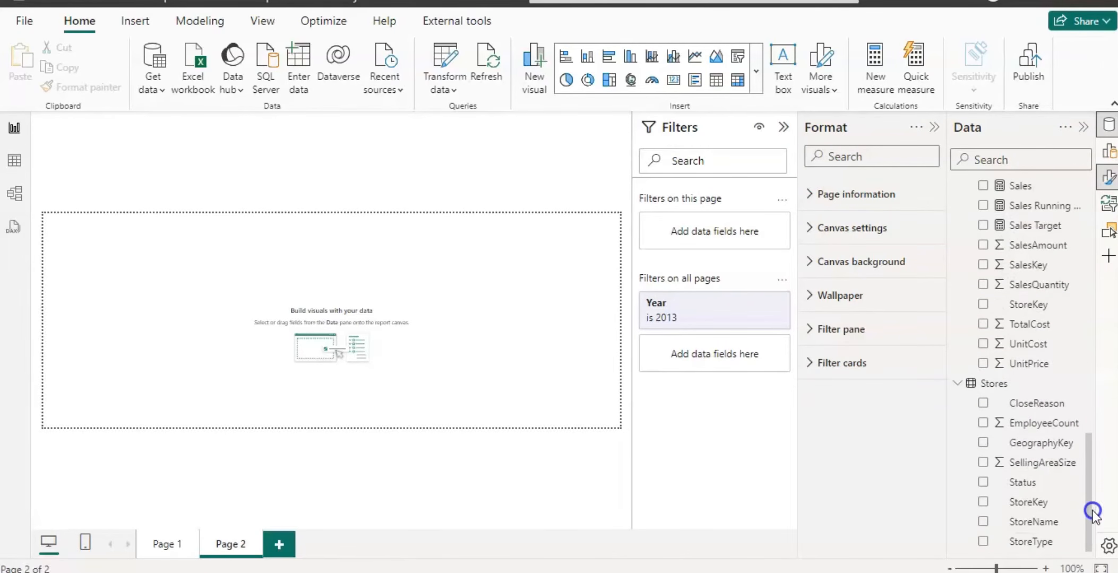
{"action": "left_click_drag", "start_coordinate": [1025, 523], "coordinate": [507, 314]}
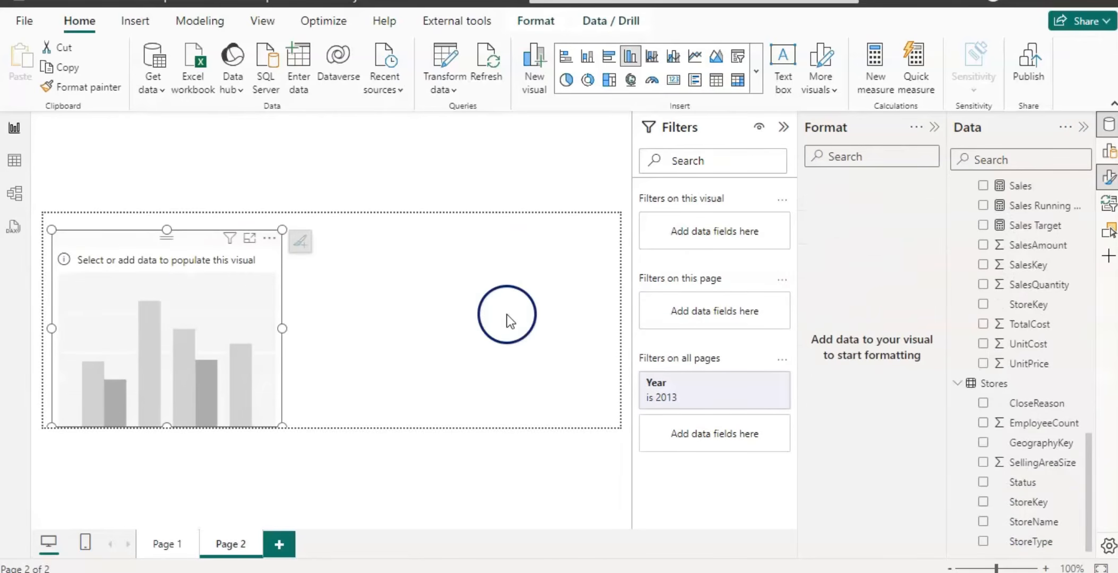
{"action": "left_click_drag", "start_coordinate": [160, 238], "coordinate": [146, 217]}
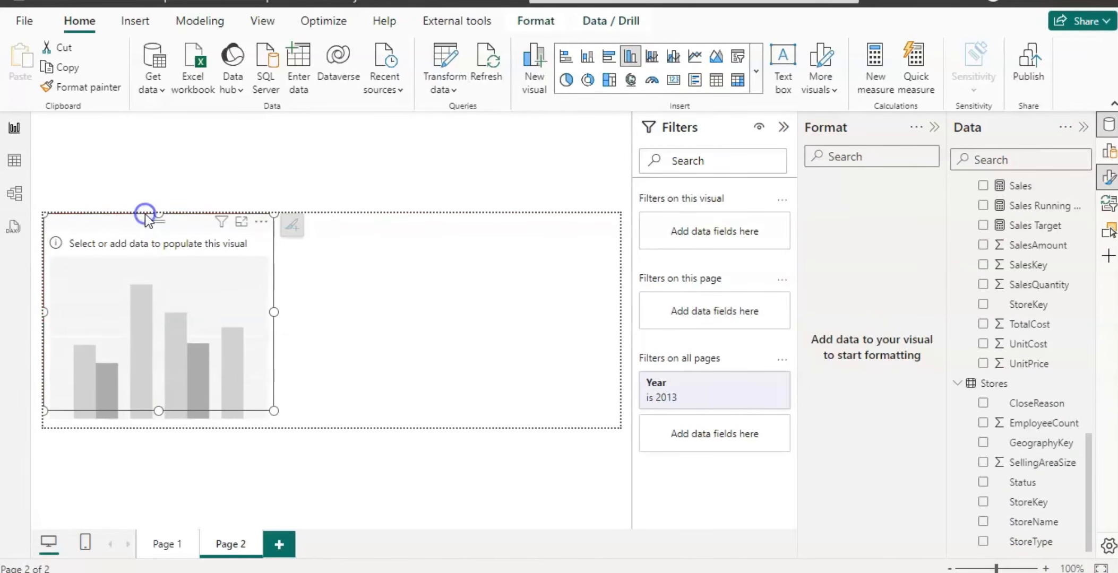
Resize the column chart so it spans the full width of the tooltip canvas.
{"action": "left_click_drag", "start_coordinate": [159, 410], "coordinate": [157, 439]}
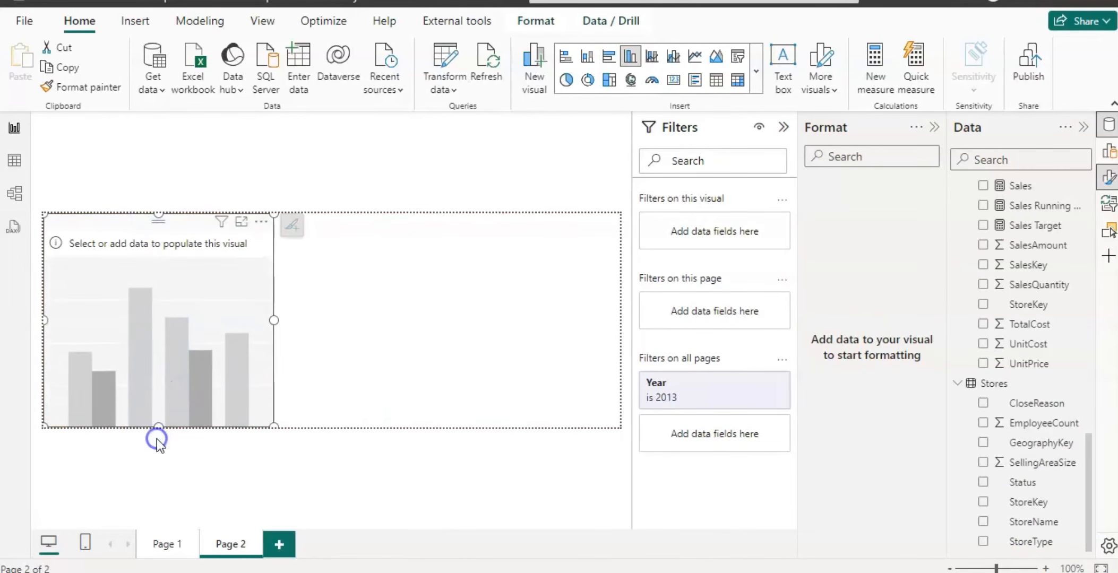
{"action": "left_click_drag", "start_coordinate": [273, 322], "coordinate": [627, 362]}
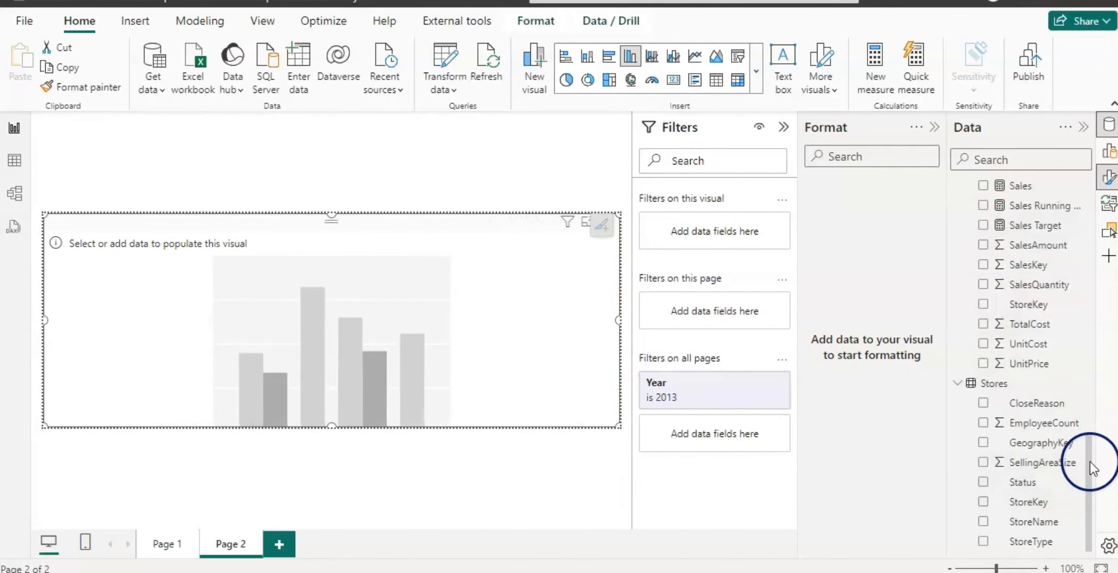
Add Profit and Sales to the chart and change it to a line and clustered column chart.
{"action": "scroll", "coordinate": [1089, 462], "scroll_direction": "up", "scroll_amount": 4}
{"action": "left_click", "coordinate": [983, 335]}
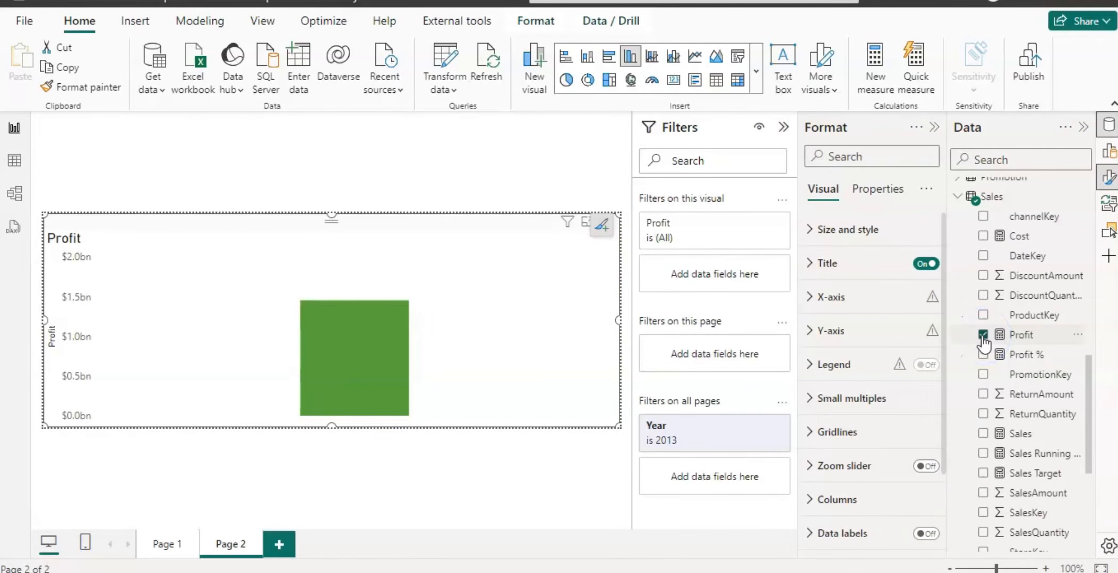
{"action": "left_click", "coordinate": [650, 56]}
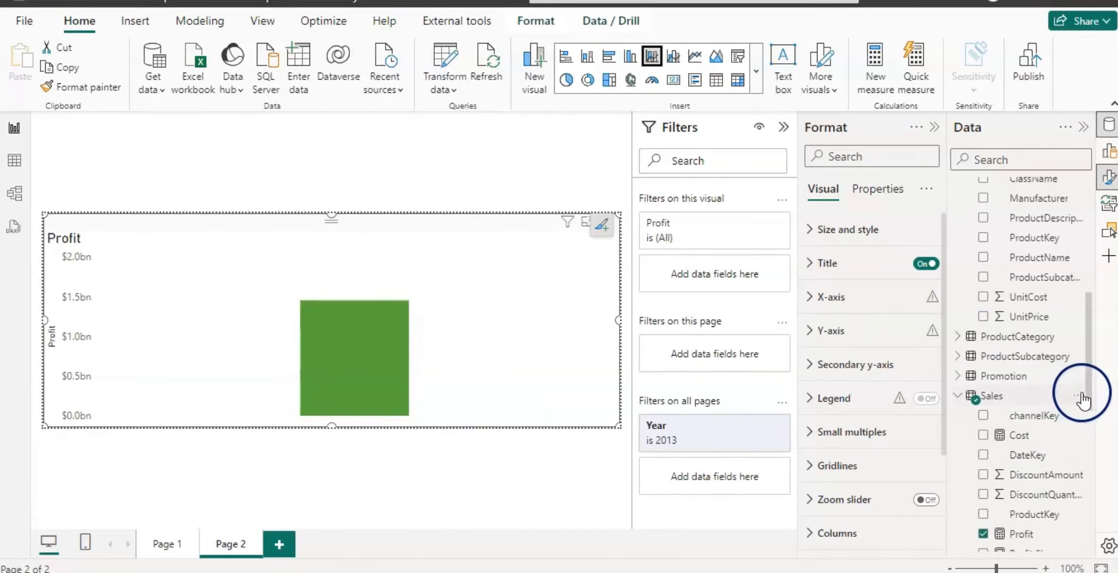
{"action": "left_click_drag", "start_coordinate": [1092, 395], "coordinate": [1097, 489]}
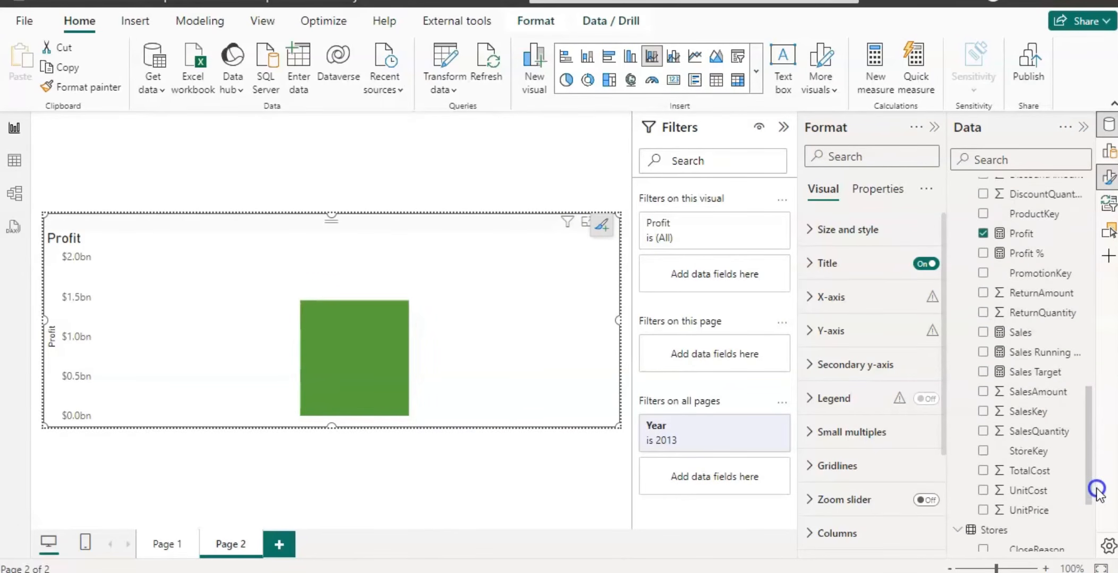
{"action": "left_click", "coordinate": [982, 332]}
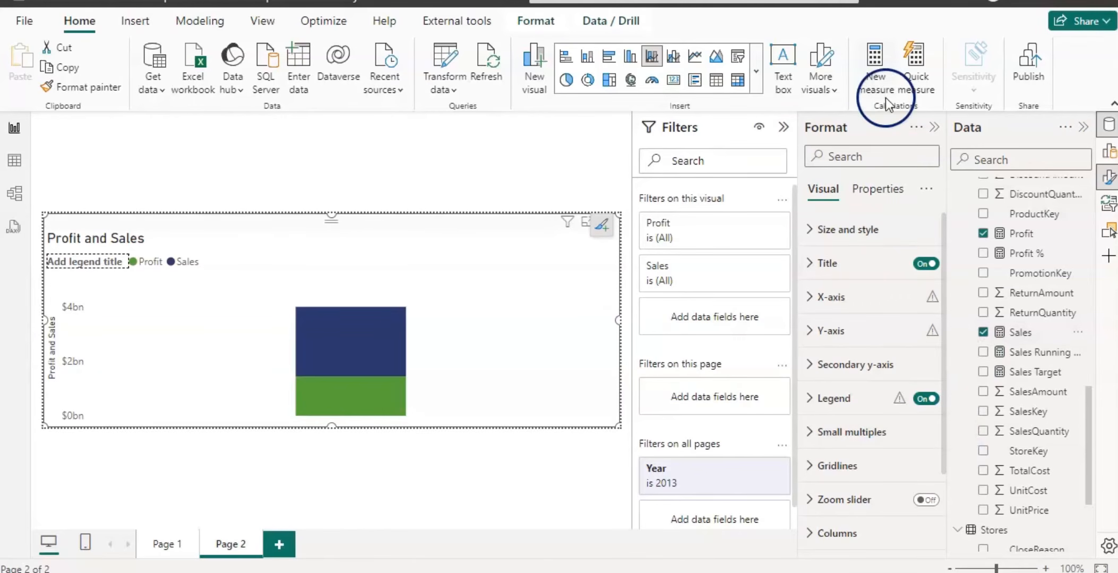
{"action": "left_click", "coordinate": [674, 58]}
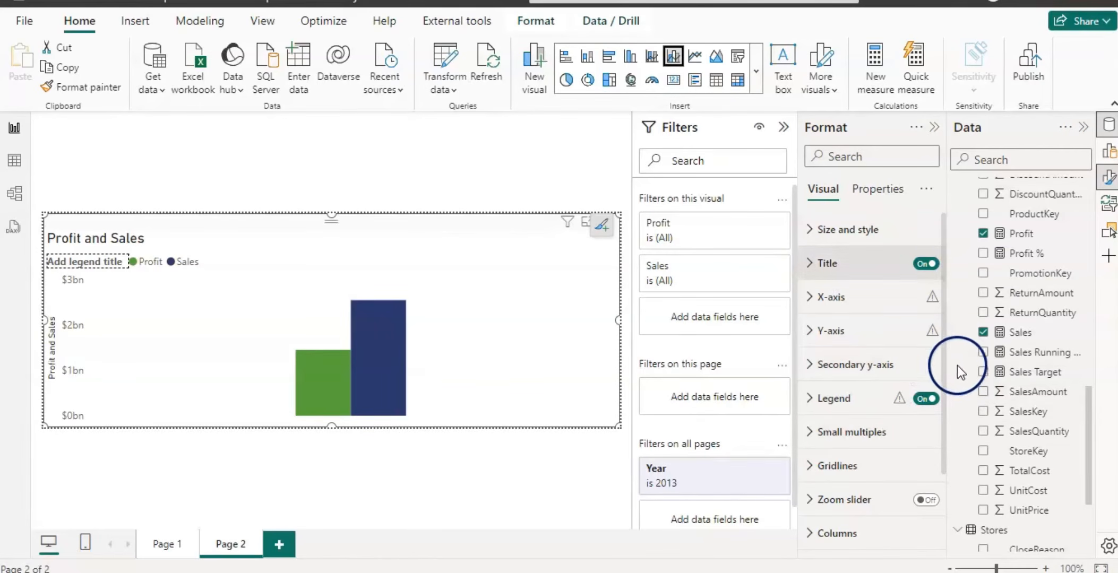
Place Sales on the column y-axis and Profit on the line y-axis of the combo chart.
{"action": "left_click", "coordinate": [1107, 156]}
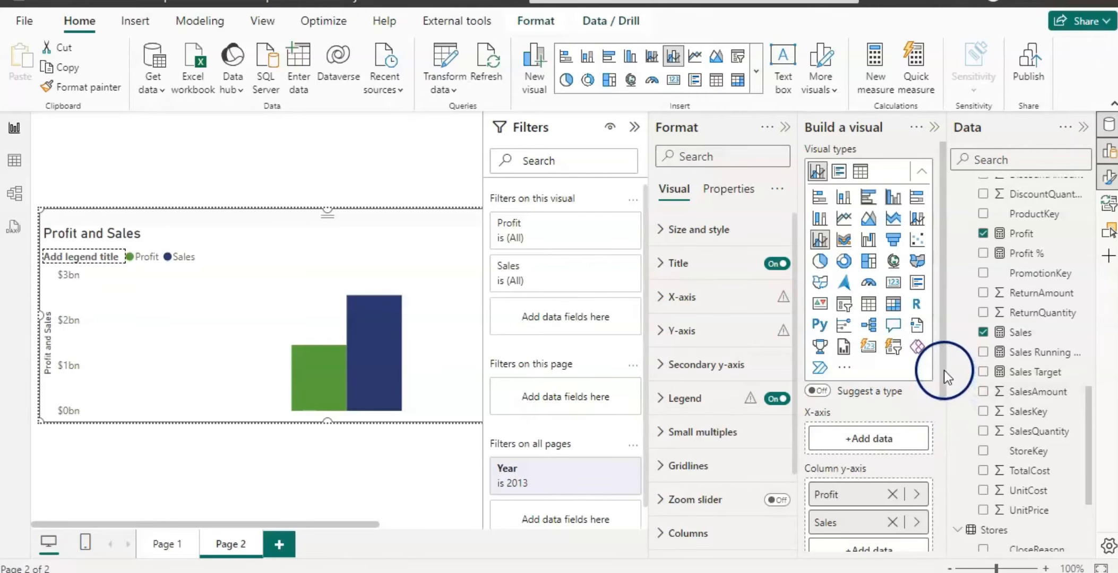
{"action": "left_click_drag", "start_coordinate": [945, 370], "coordinate": [959, 488]}
{"action": "left_click", "coordinate": [871, 340]}
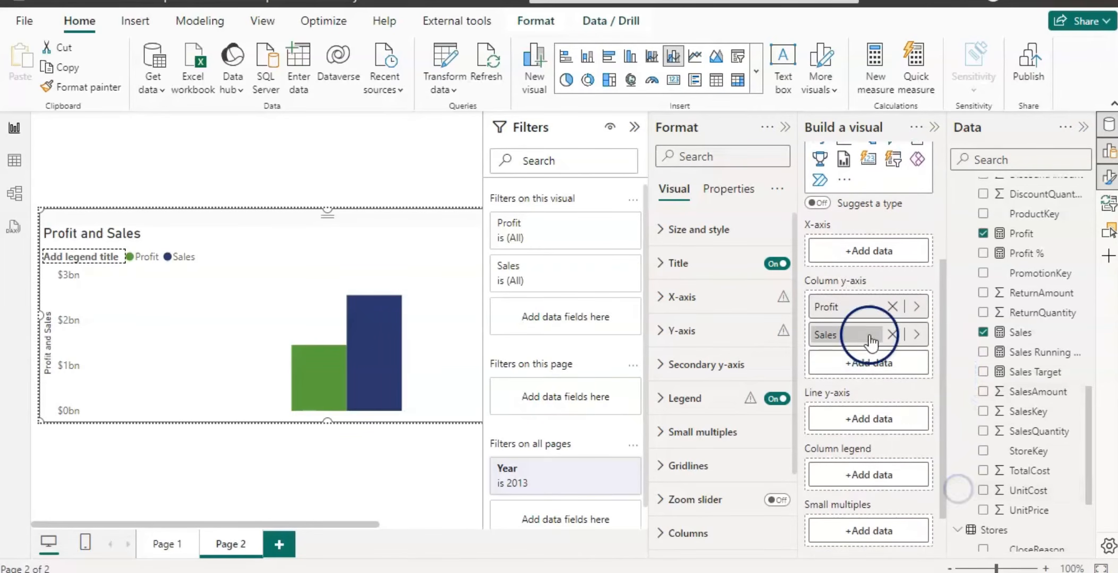
{"action": "left_click_drag", "start_coordinate": [871, 342], "coordinate": [854, 422]}
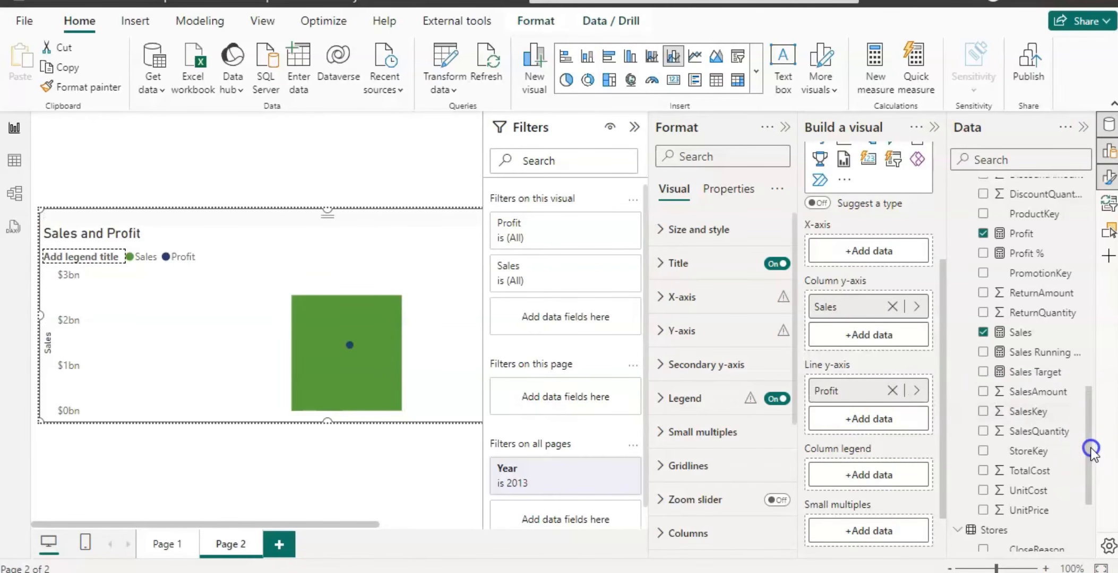
Add StoreName to the chart's x-axis.
{"action": "left_click_drag", "start_coordinate": [1090, 453], "coordinate": [1090, 504]}
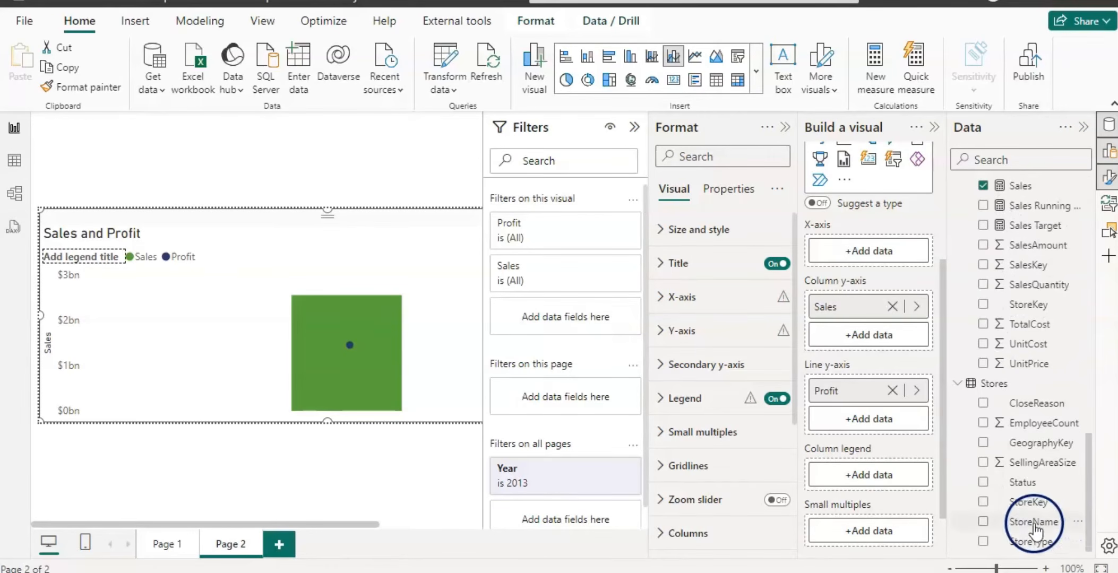
{"action": "left_click", "coordinate": [982, 523]}
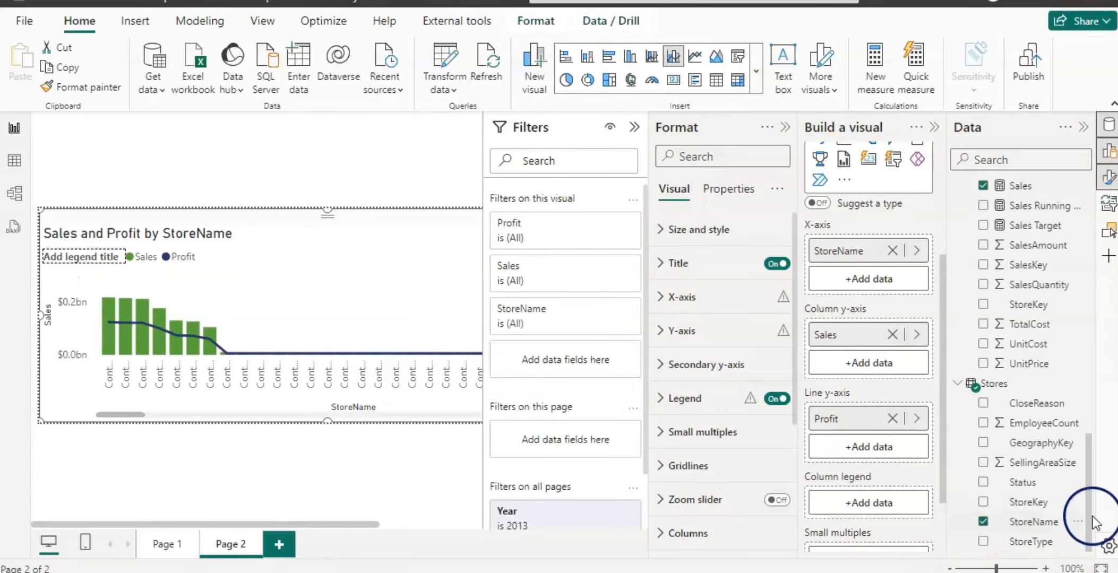
{"action": "left_click_drag", "start_coordinate": [1093, 533], "coordinate": [1108, 286]}
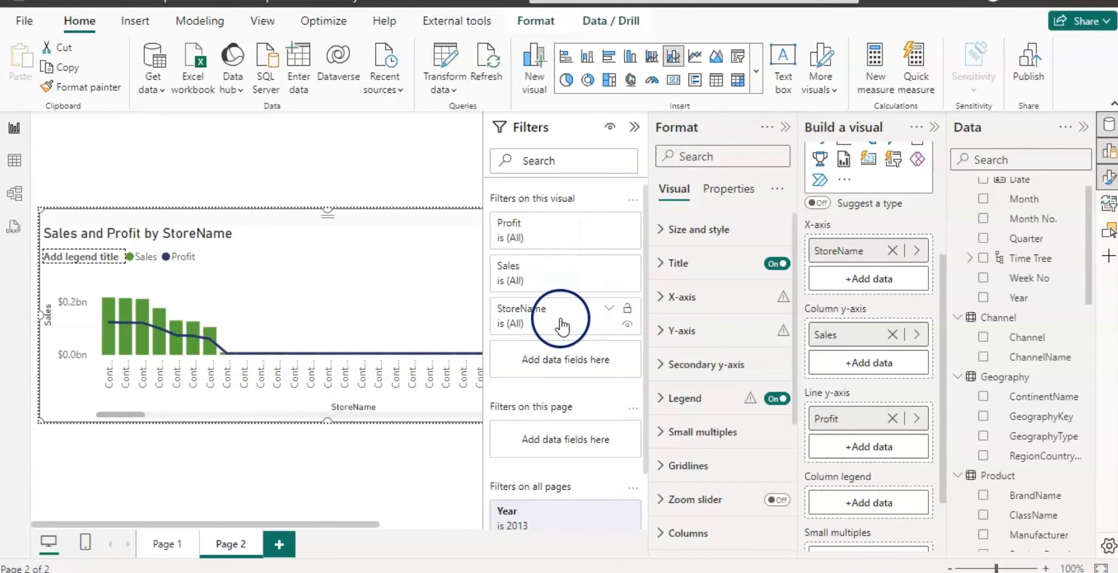
Filter the chart's StoreName to the top 5 stores by Profit with a Top N filter.
{"action": "left_click", "coordinate": [607, 310]}
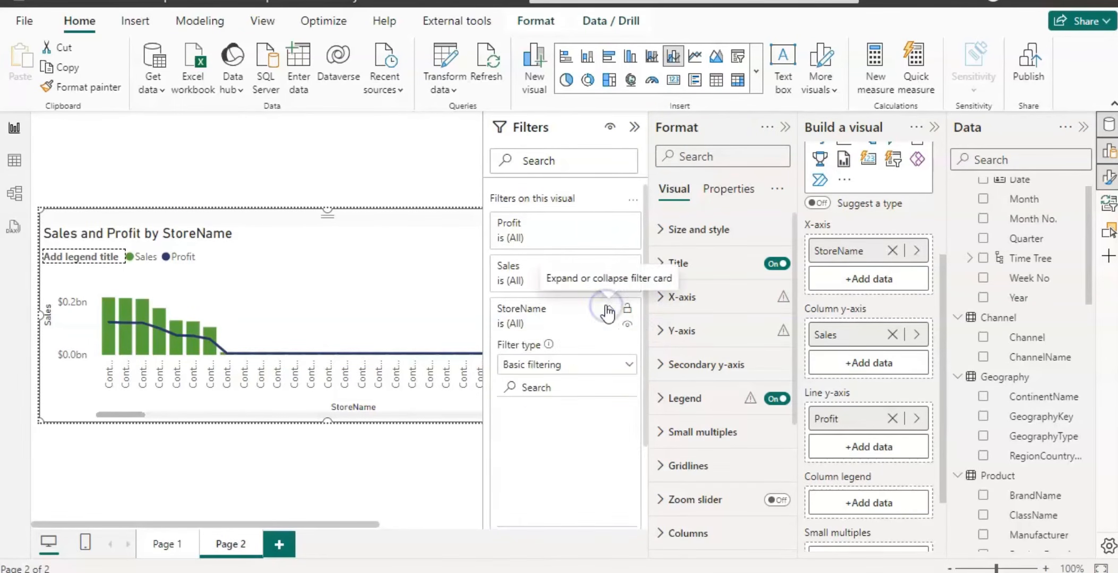
{"action": "left_click", "coordinate": [630, 368]}
{"action": "left_click", "coordinate": [514, 427]}
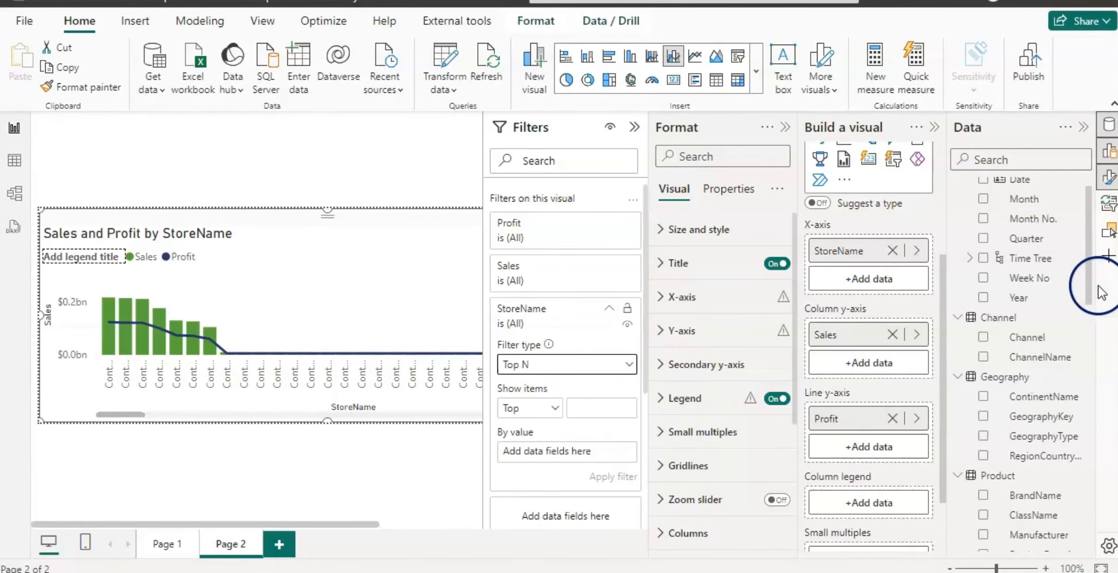
{"action": "left_click_drag", "start_coordinate": [1092, 291], "coordinate": [1095, 476]}
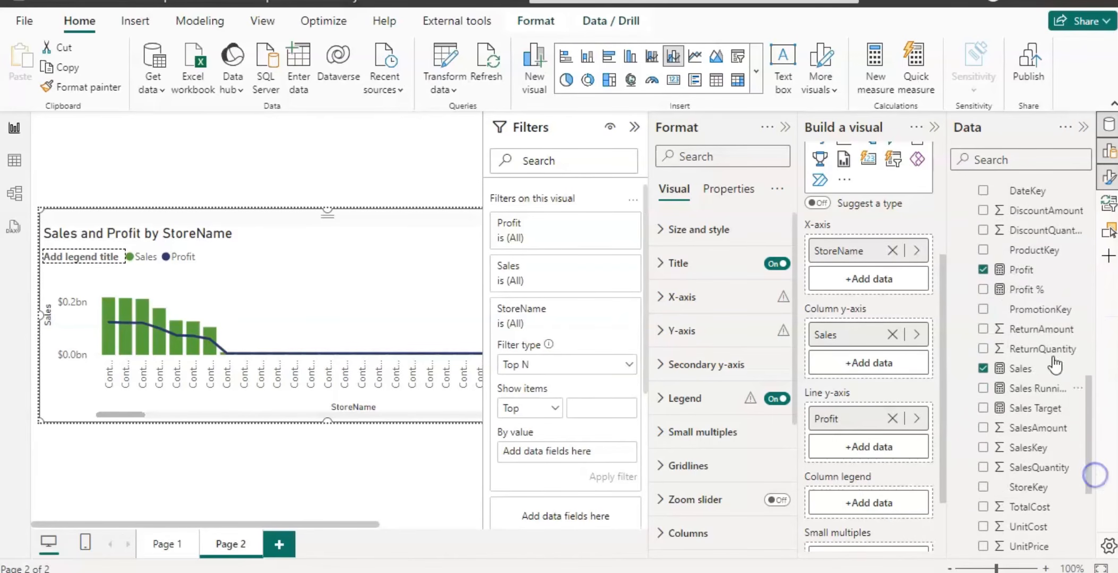
{"action": "left_click_drag", "start_coordinate": [1019, 270], "coordinate": [573, 452]}
{"action": "left_click", "coordinate": [589, 409]}
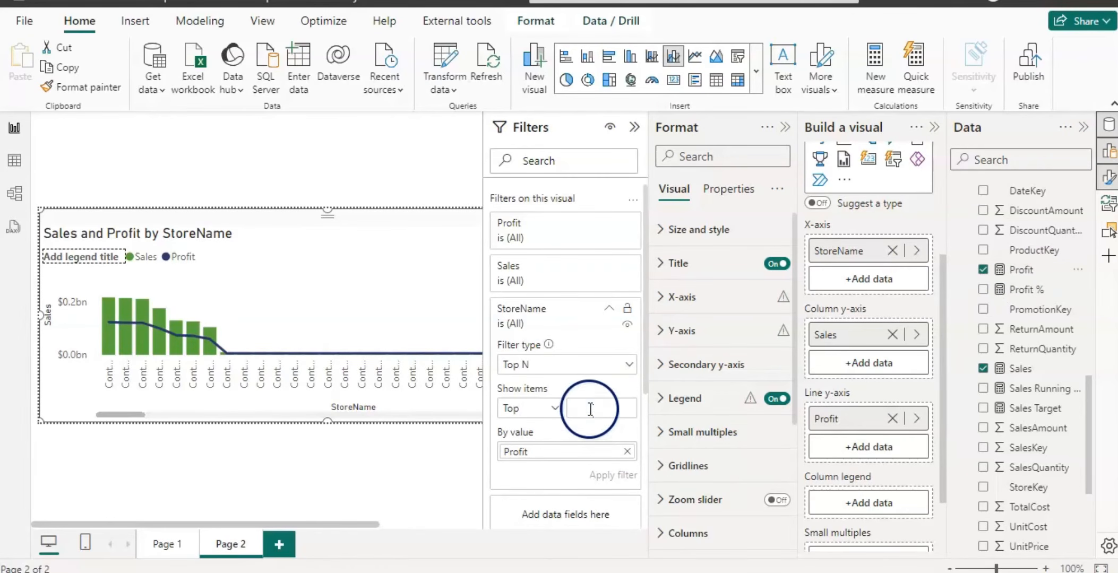
{"action": "type", "text": "5"}
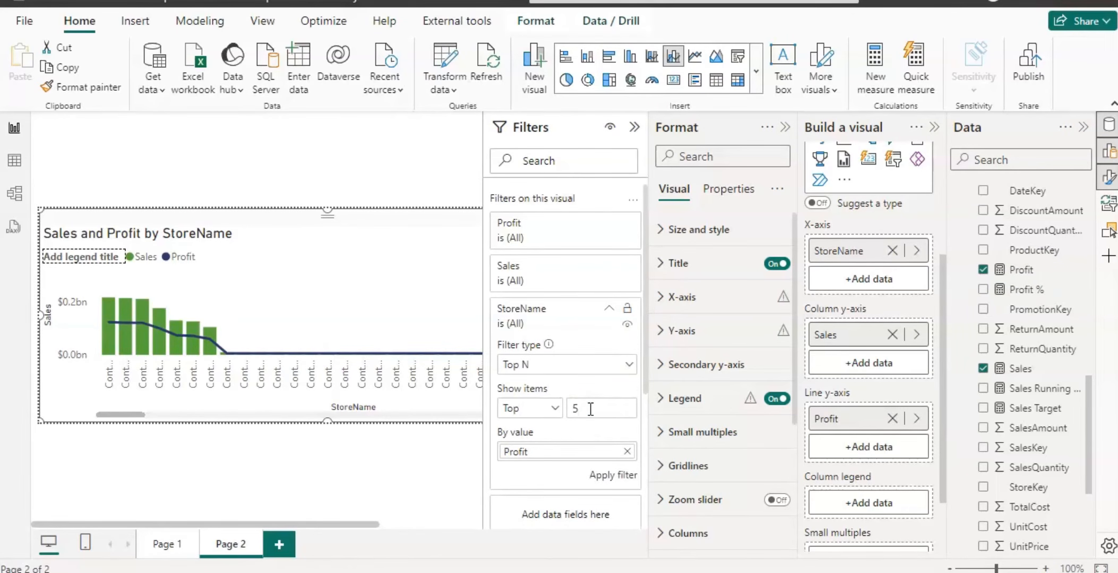
{"action": "left_click", "coordinate": [605, 475]}
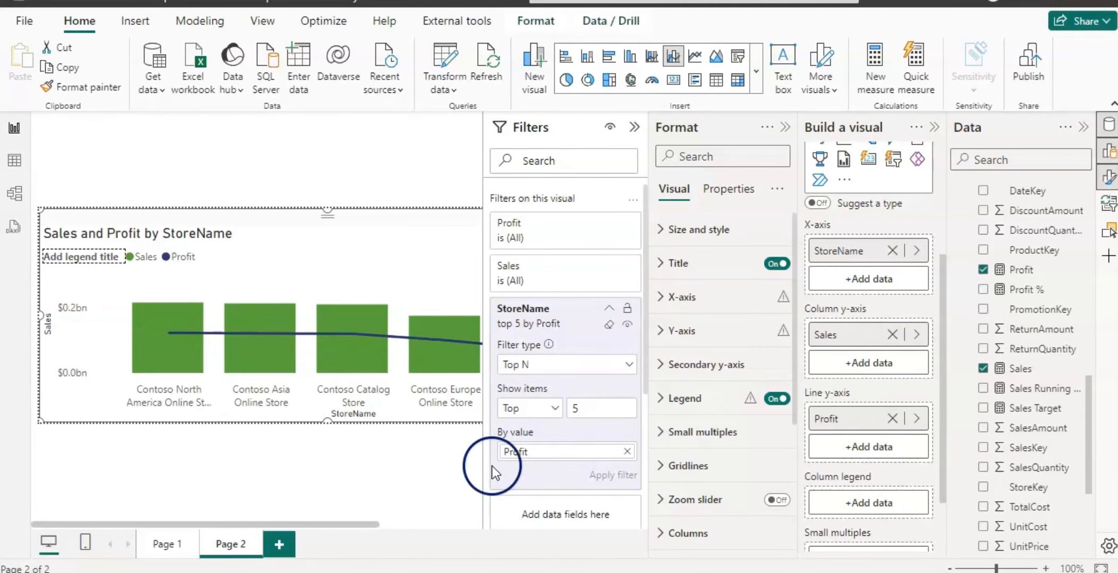
Collapse the filters pane and turn off the chart's legend title.
{"action": "left_click", "coordinate": [635, 130]}
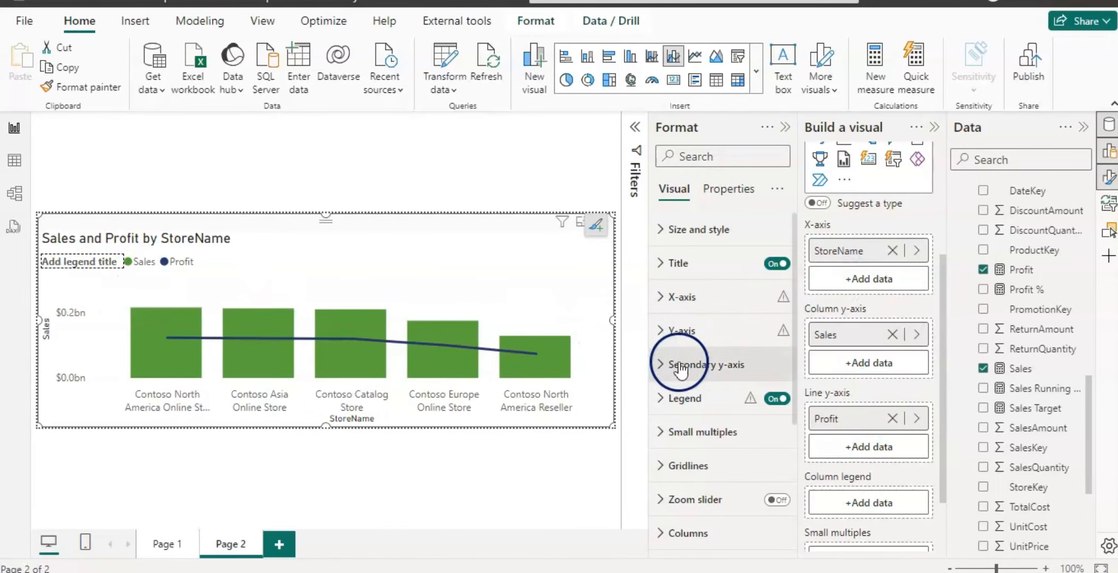
{"action": "left_click", "coordinate": [671, 406]}
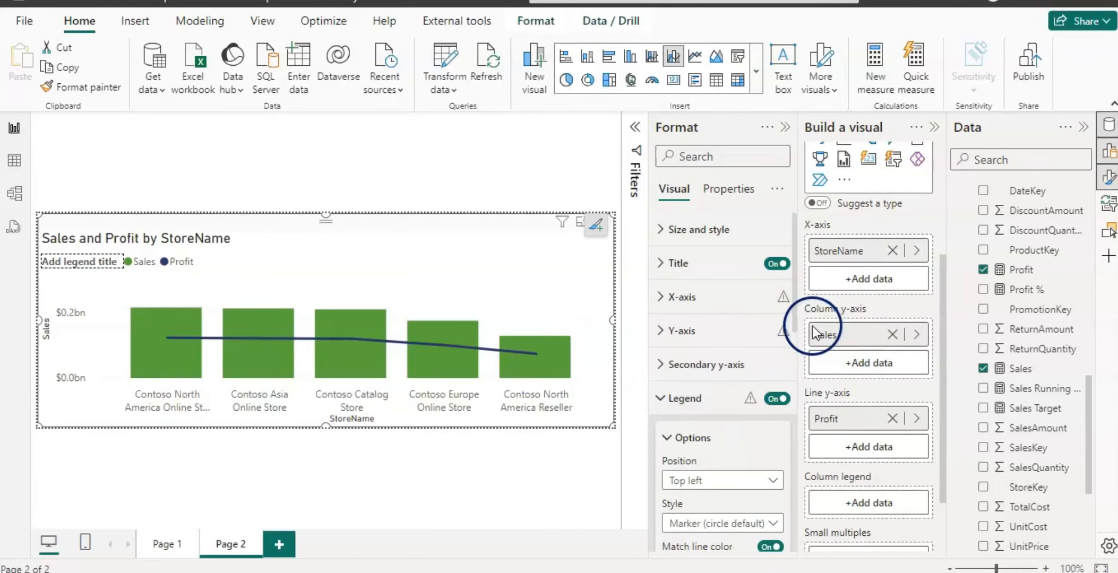
{"action": "left_click_drag", "start_coordinate": [796, 323], "coordinate": [801, 452]}
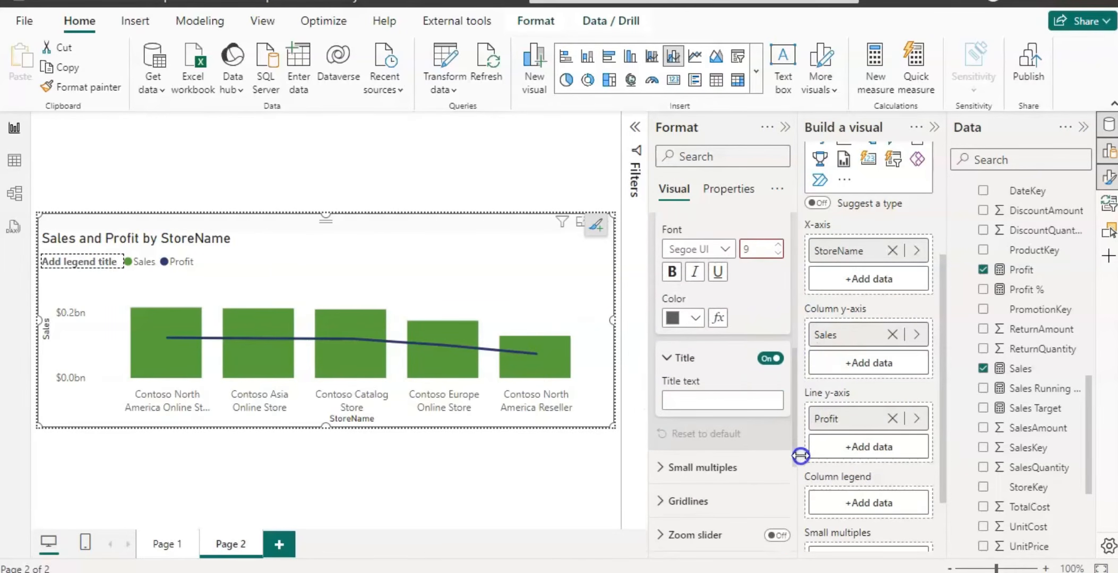
{"action": "left_click", "coordinate": [764, 359]}
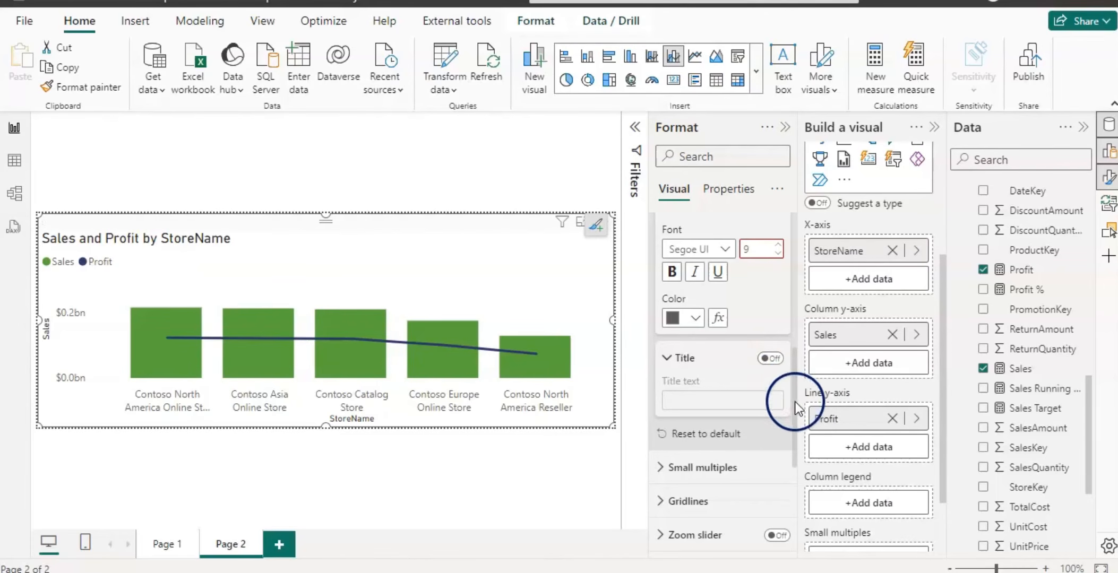
Change the chart title text to Sales and Profit and center-align it.
{"action": "left_click_drag", "start_coordinate": [797, 409], "coordinate": [818, 242]}
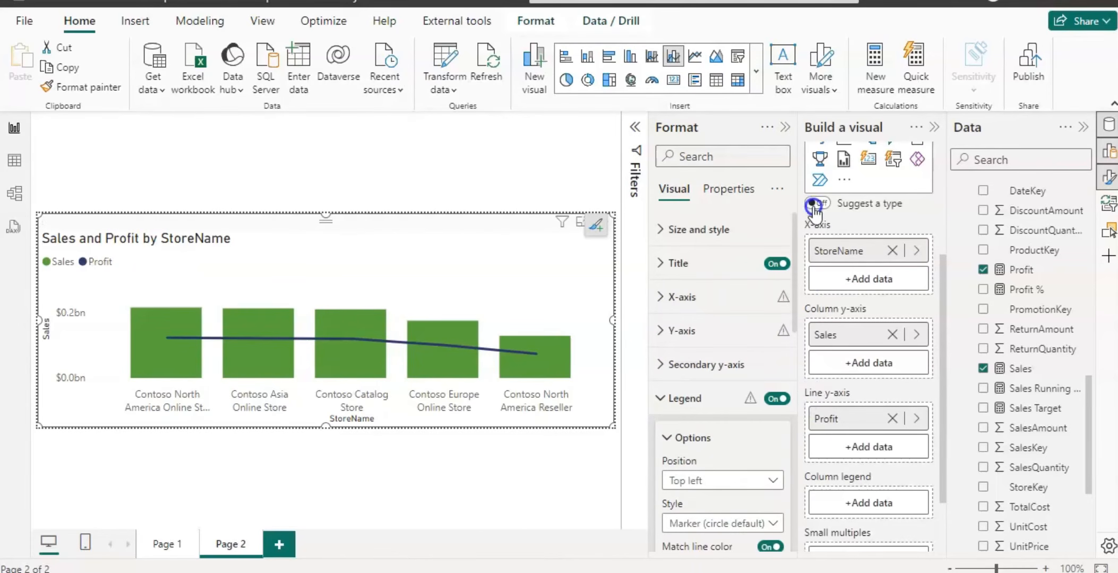
{"action": "left_click", "coordinate": [660, 264]}
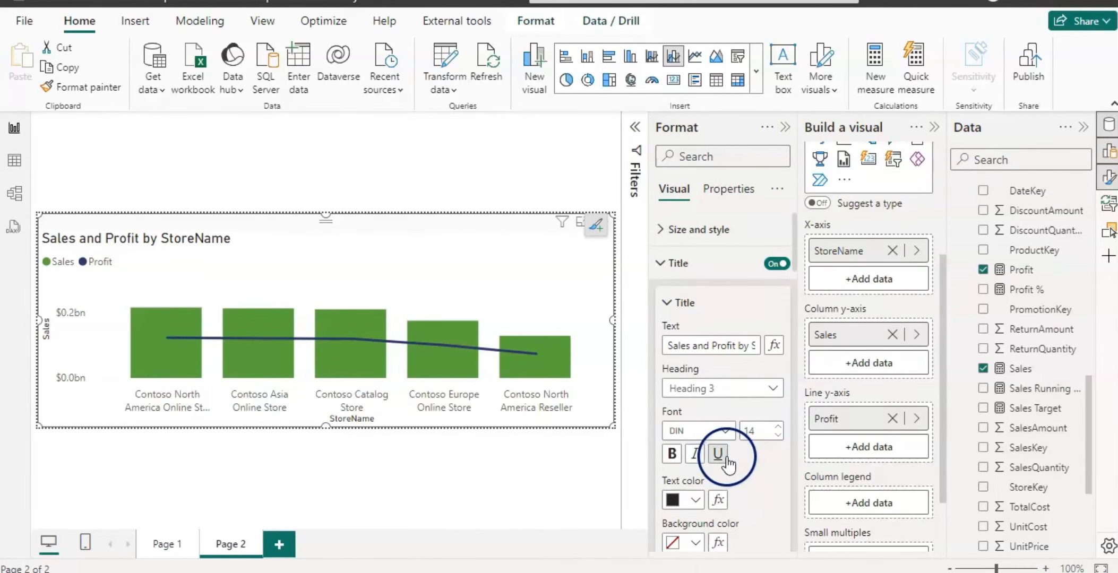
{"action": "left_click", "coordinate": [739, 348]}
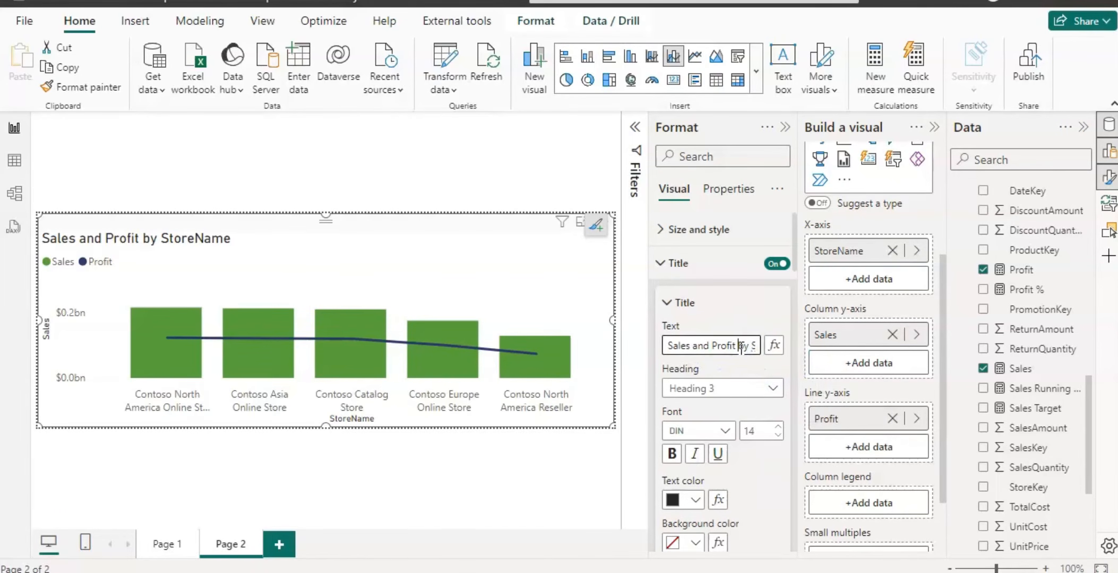
{"action": "key", "text": "BackSpace"}
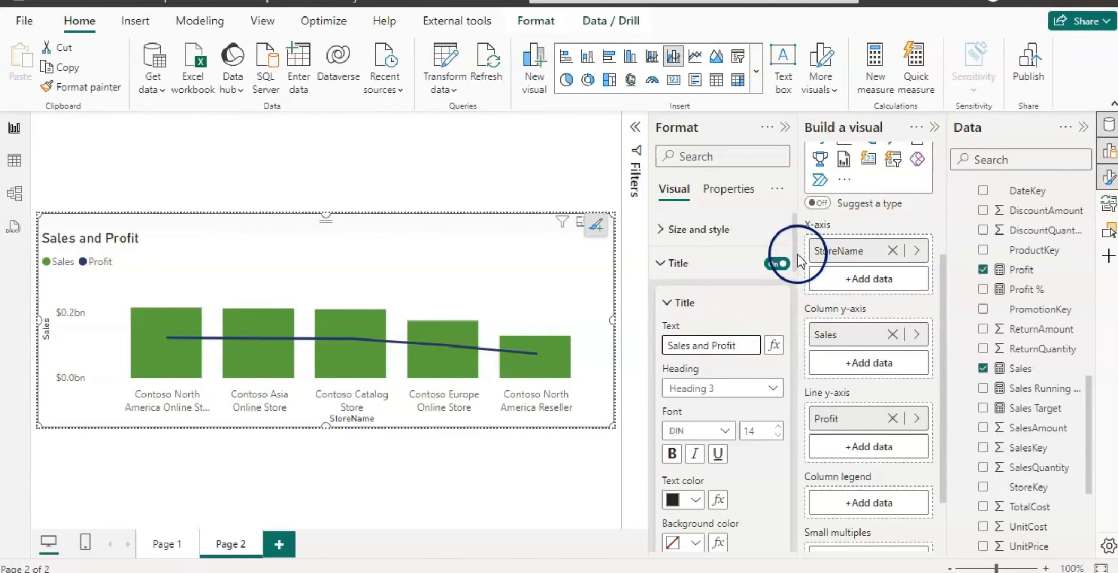
{"action": "scroll", "coordinate": [721, 318], "scroll_direction": "down", "scroll_amount": 5}
{"action": "left_click", "coordinate": [695, 310]}
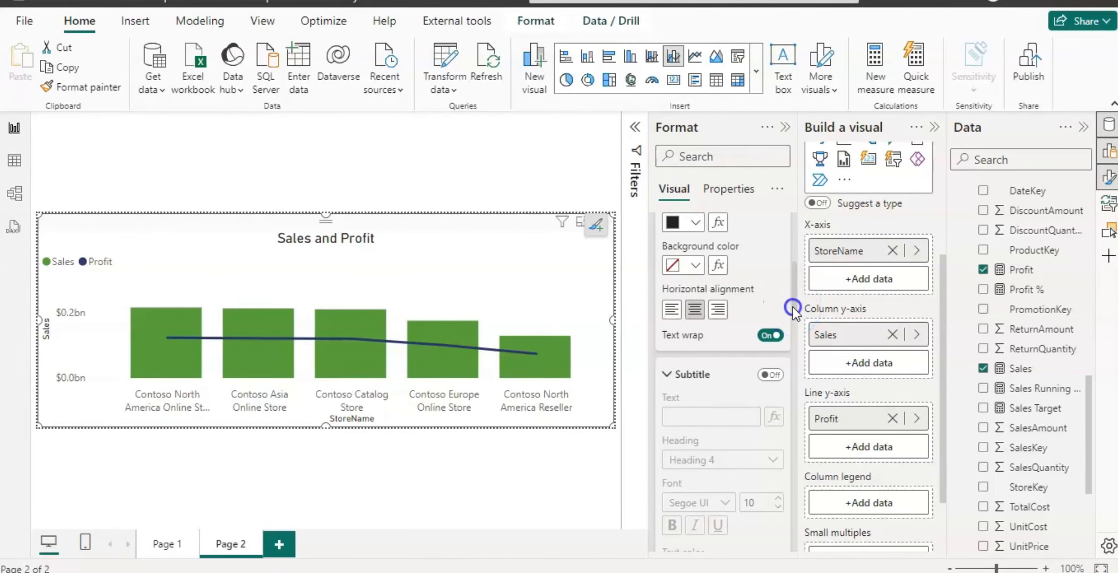
Turn on Align zeros for the chart's secondary y-axis.
{"action": "left_click_drag", "start_coordinate": [792, 307], "coordinate": [798, 229]}
{"action": "left_click", "coordinate": [661, 229]}
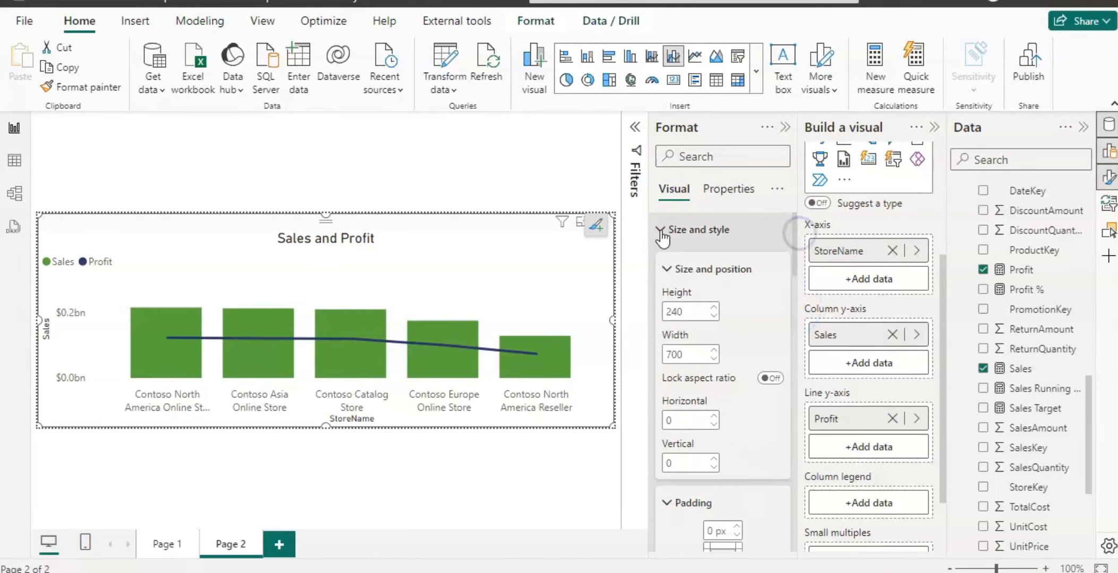
{"action": "left_click", "coordinate": [662, 233]}
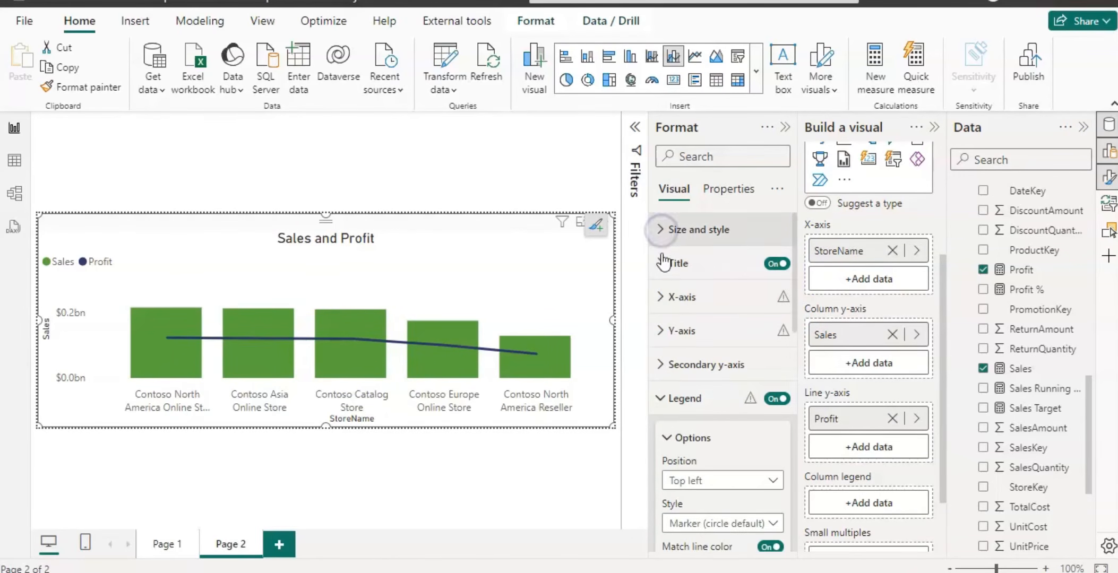
{"action": "left_click", "coordinate": [661, 372]}
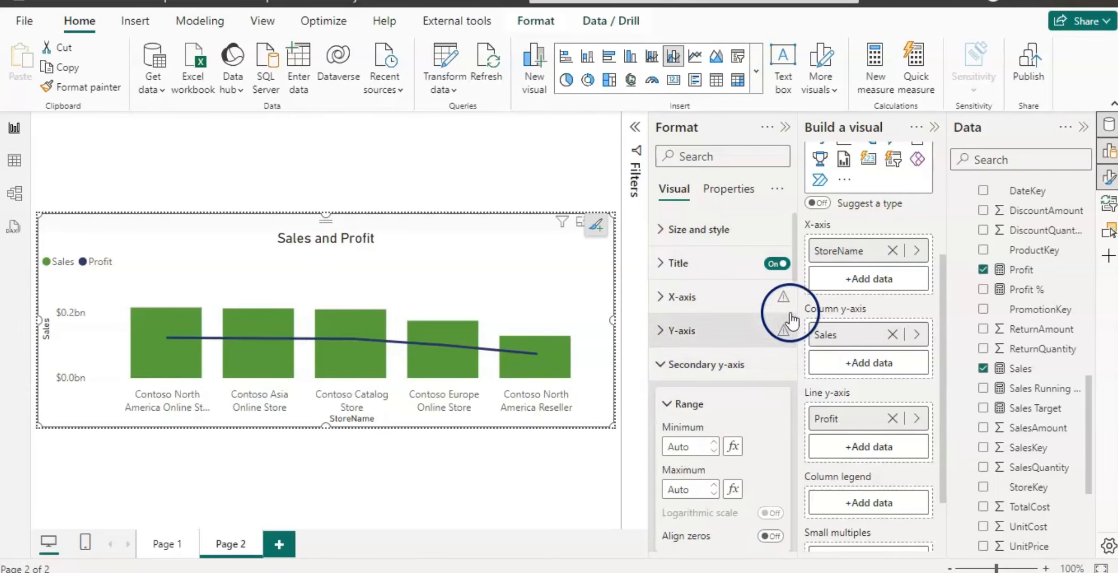
{"action": "left_click_drag", "start_coordinate": [794, 275], "coordinate": [797, 337]}
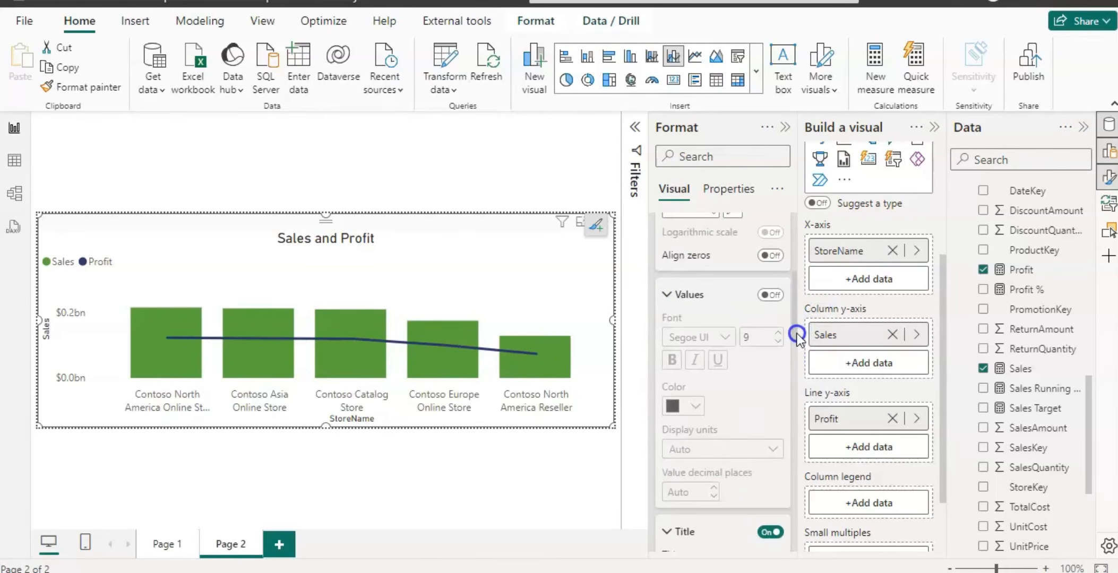
{"action": "left_click", "coordinate": [770, 255]}
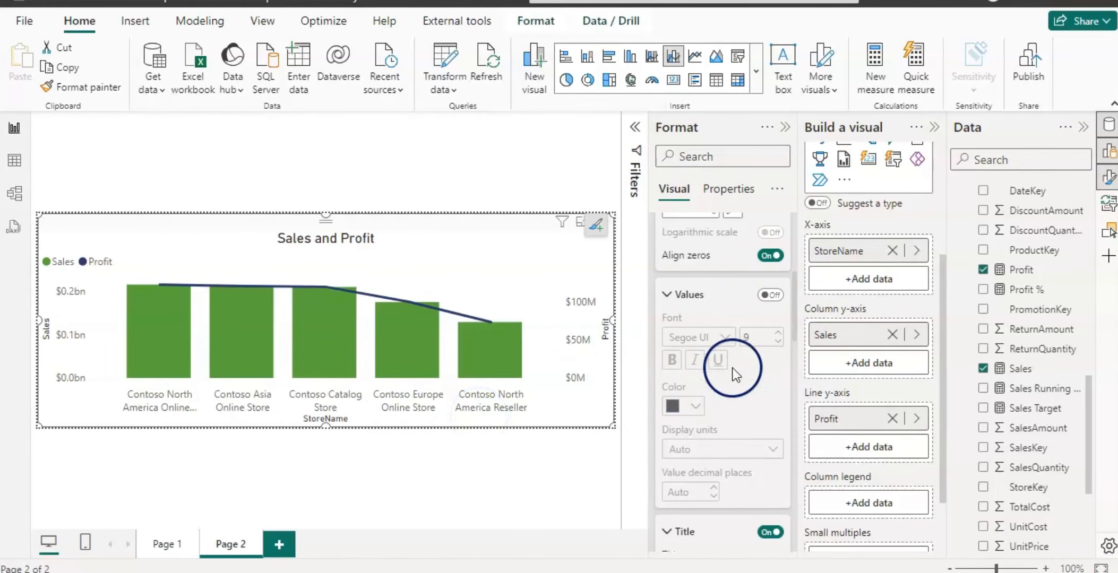
Turn on data labels for the Sales and Profit chart.
{"action": "left_click_drag", "start_coordinate": [796, 334], "coordinate": [796, 271]}
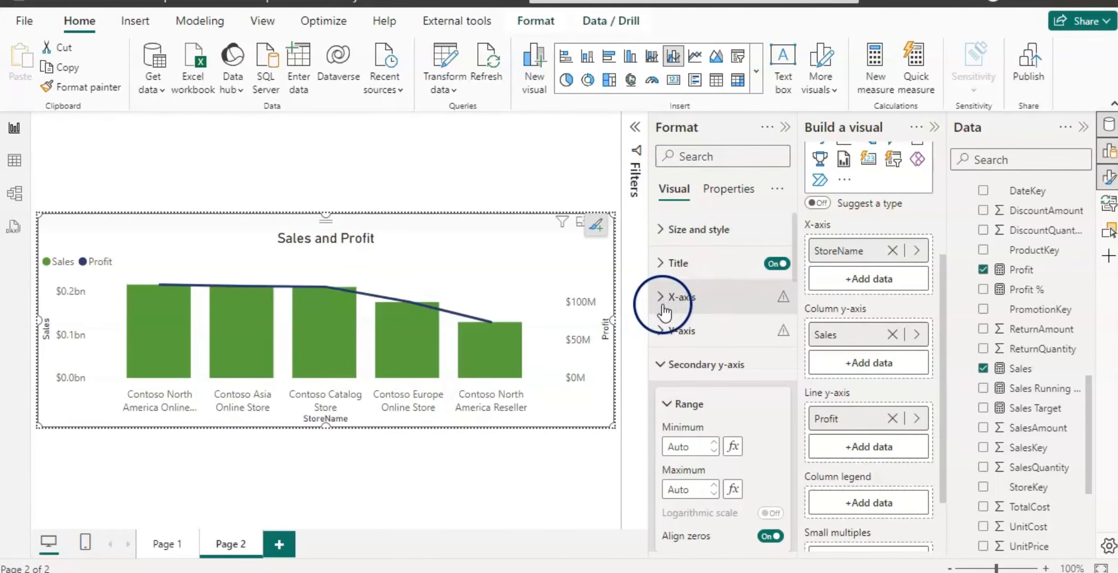
{"action": "left_click", "coordinate": [658, 333]}
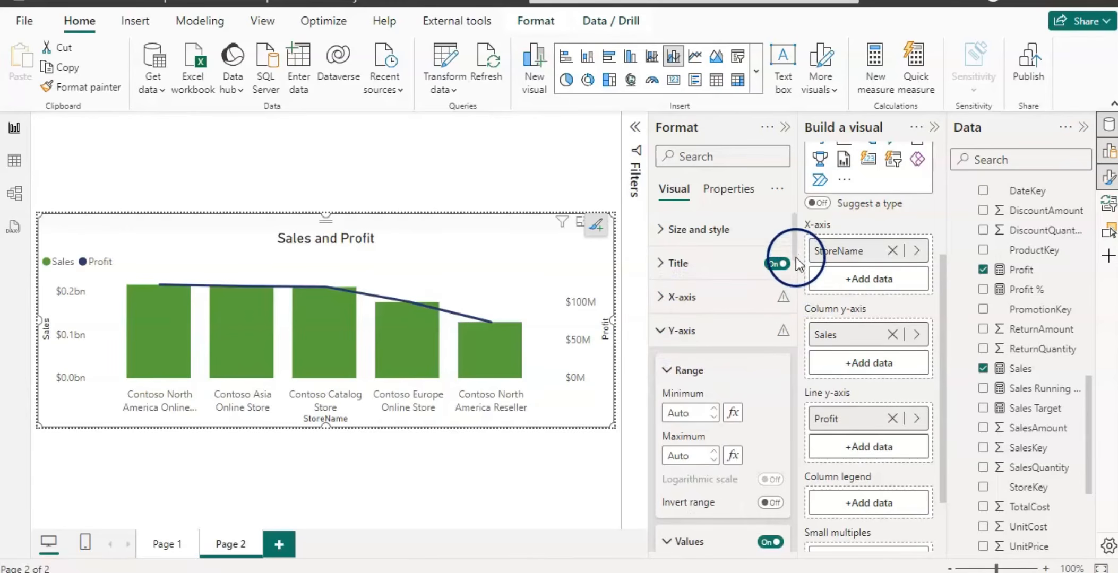
{"action": "left_click_drag", "start_coordinate": [796, 252], "coordinate": [793, 552]}
{"action": "left_click", "coordinate": [778, 434]}
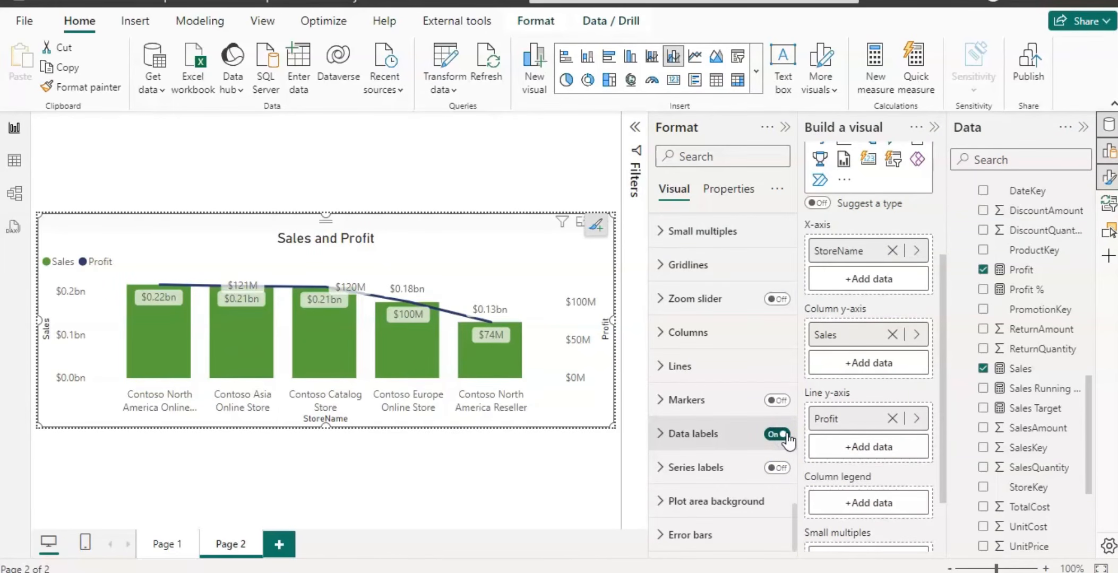
Turn off data labels for the Profit series only, keeping them for Sales.
{"action": "left_click", "coordinate": [661, 434]}
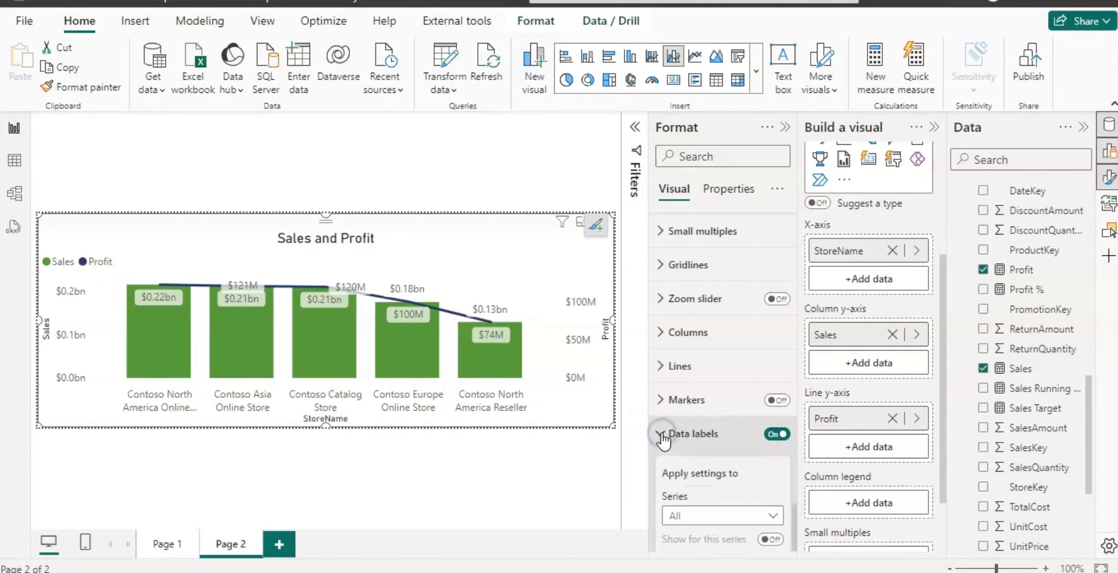
{"action": "scroll", "coordinate": [794, 403], "scroll_direction": "down", "scroll_amount": 3}
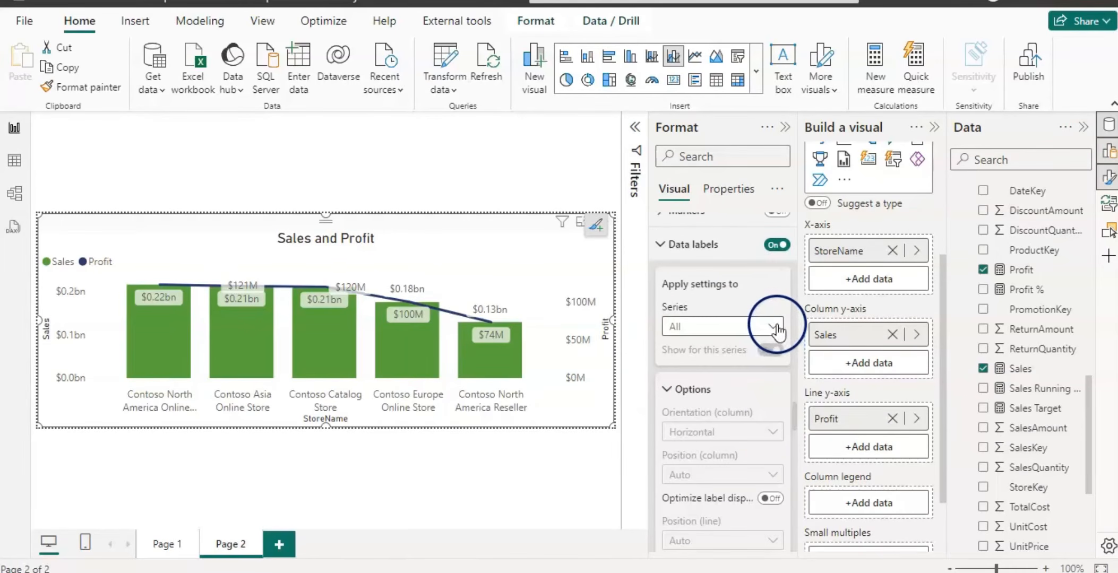
{"action": "left_click", "coordinate": [774, 326]}
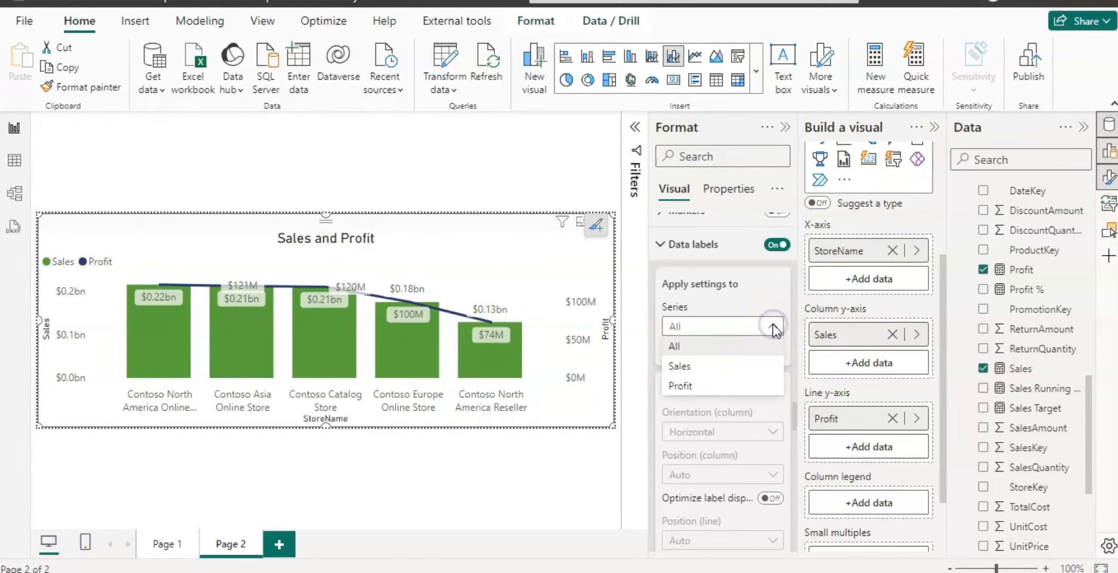
{"action": "left_click", "coordinate": [681, 390]}
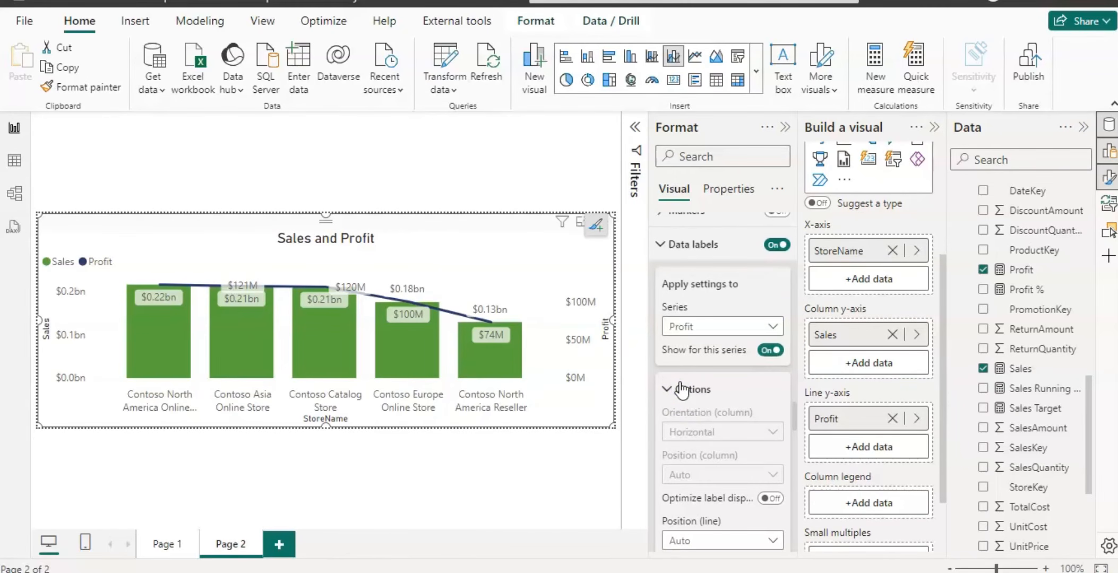
{"action": "left_click", "coordinate": [764, 353]}
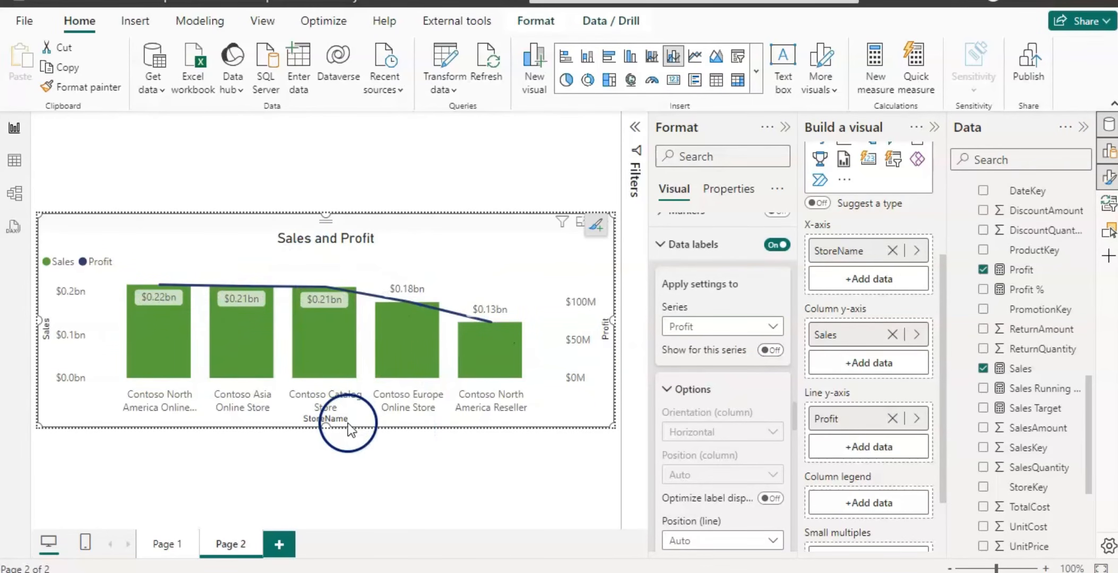
Add ChannelName and BrandName to the tooltip page's Show tooltip on fields in Page information.
{"action": "left_click", "coordinate": [361, 448]}
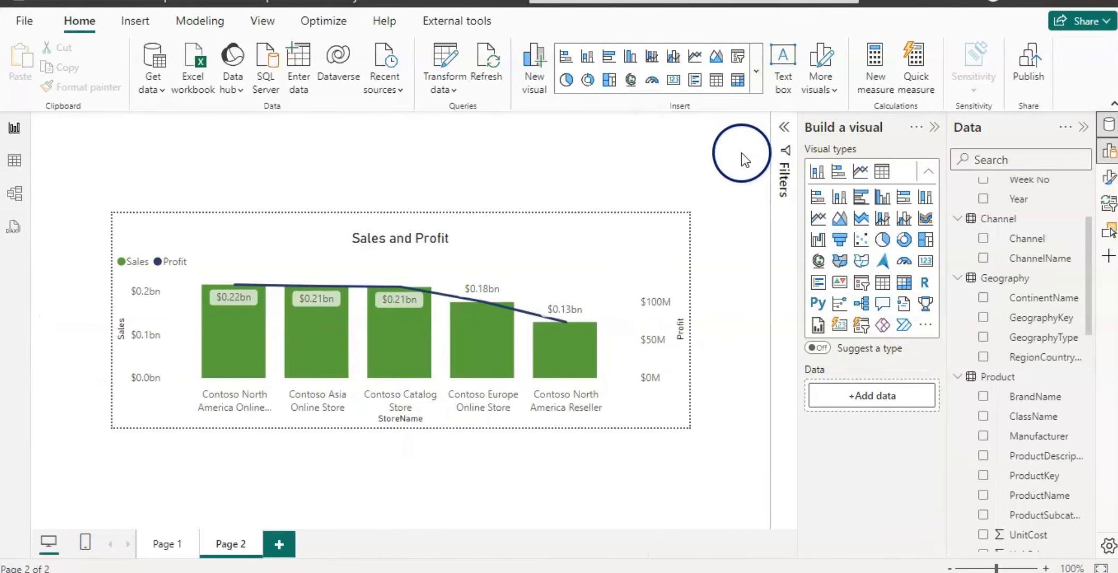
{"action": "left_click", "coordinate": [1108, 177]}
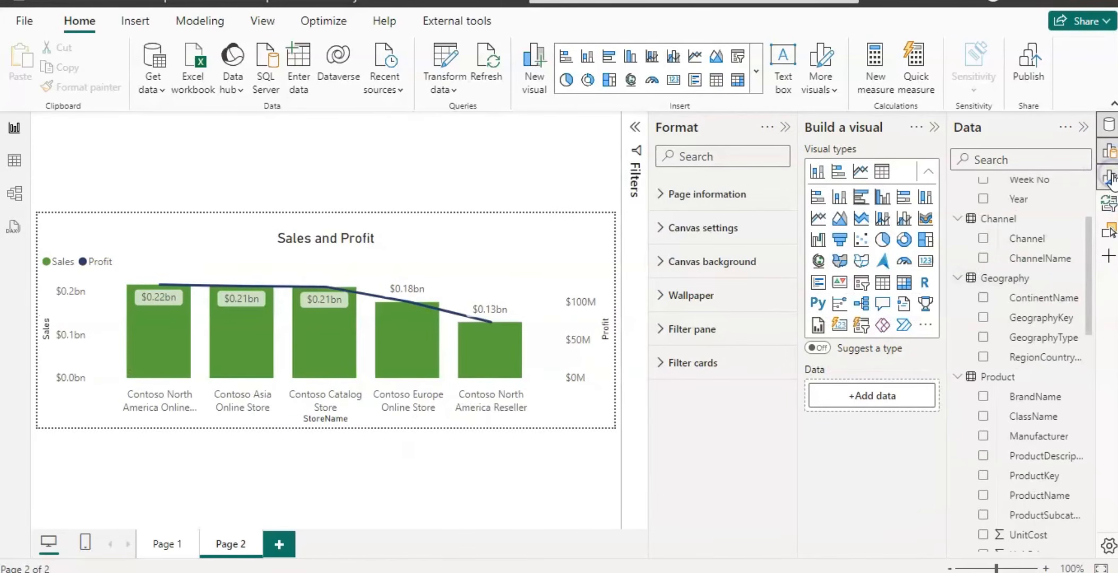
{"action": "left_click", "coordinate": [660, 194]}
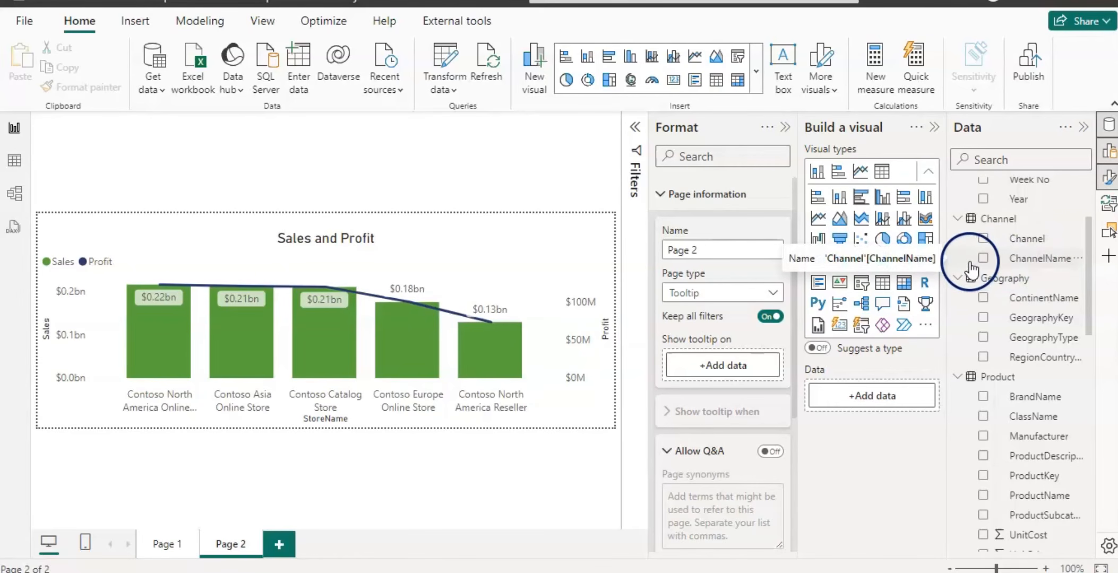
{"action": "left_click_drag", "start_coordinate": [1020, 260], "coordinate": [735, 368]}
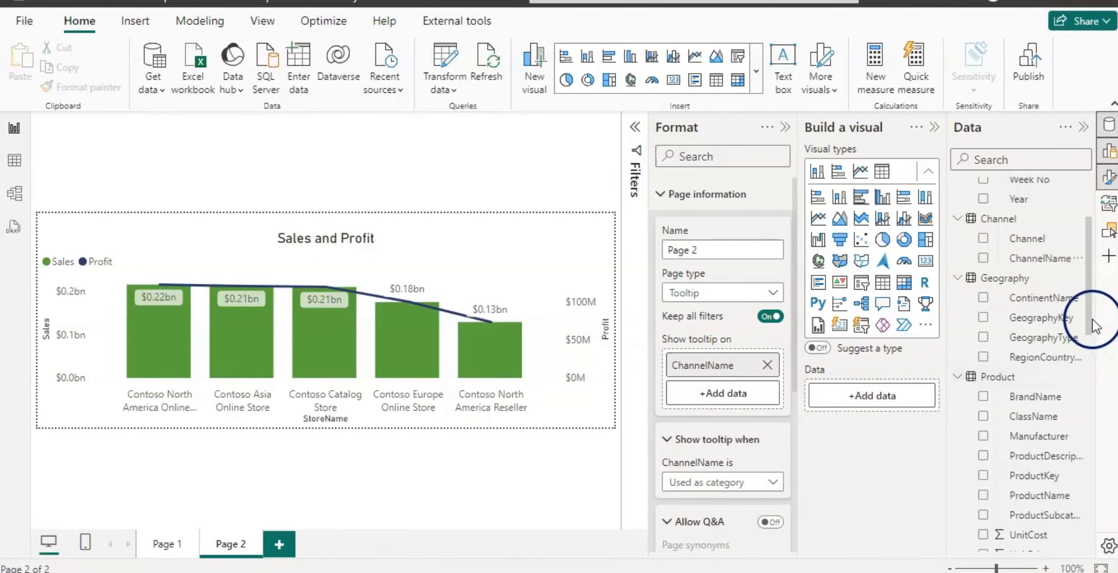
{"action": "mouse_move", "coordinate": [1090, 317]}
{"action": "left_mouse_down"}
{"action": "mouse_move", "coordinate": [1090, 517]}
{"action": "mouse_move", "coordinate": [1102, 333]}
{"action": "left_mouse_up"}
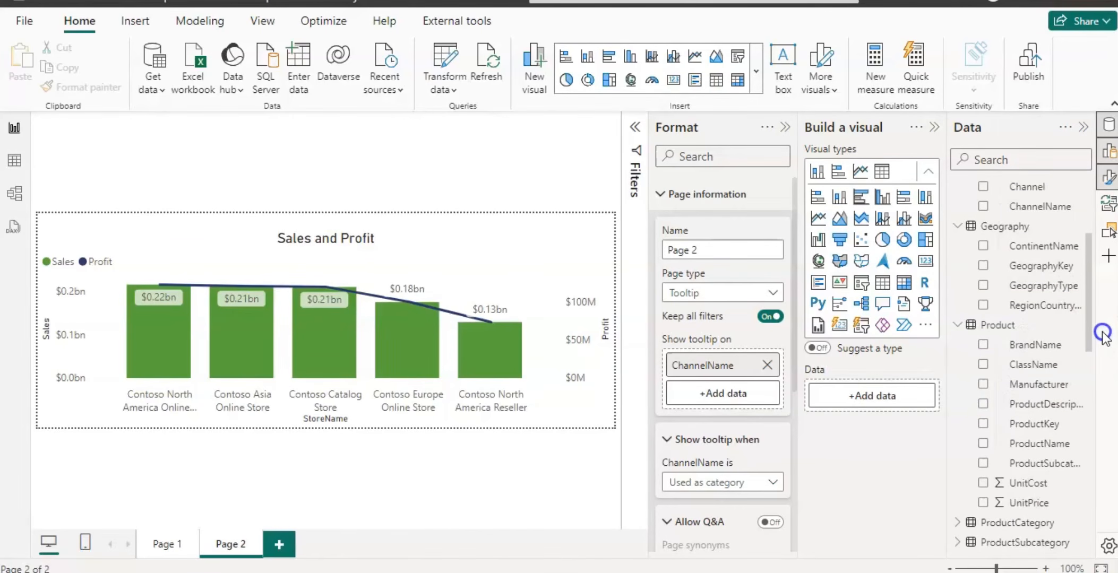
{"action": "left_click_drag", "start_coordinate": [1035, 344], "coordinate": [735, 395]}
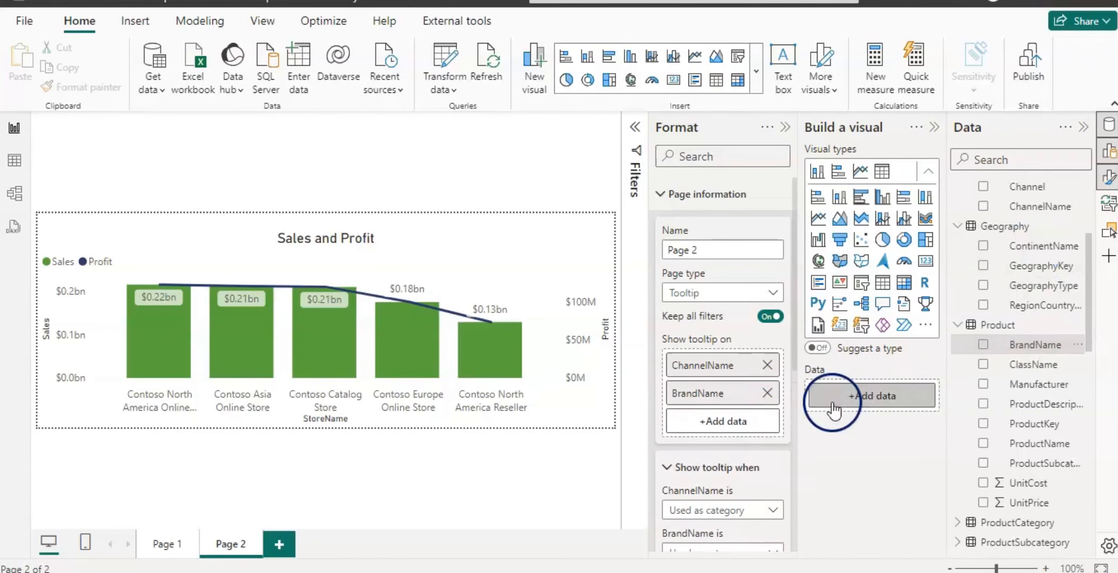
Add the Sales and Profit measures to the tooltip page's Show tooltip on fields.
{"action": "left_click_drag", "start_coordinate": [1091, 343], "coordinate": [1088, 436]}
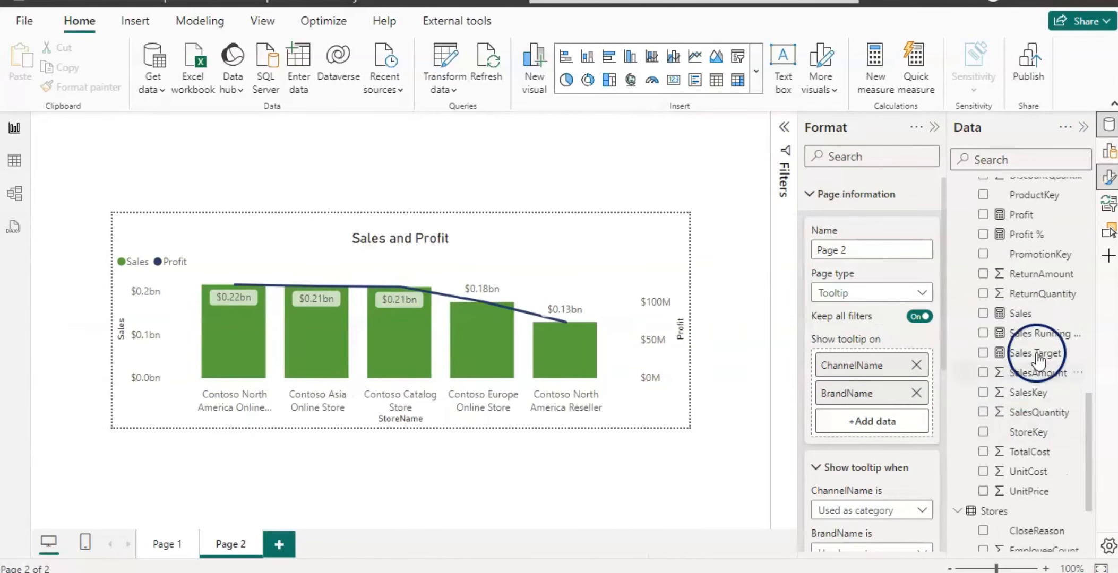
{"action": "left_click_drag", "start_coordinate": [1030, 342], "coordinate": [900, 420]}
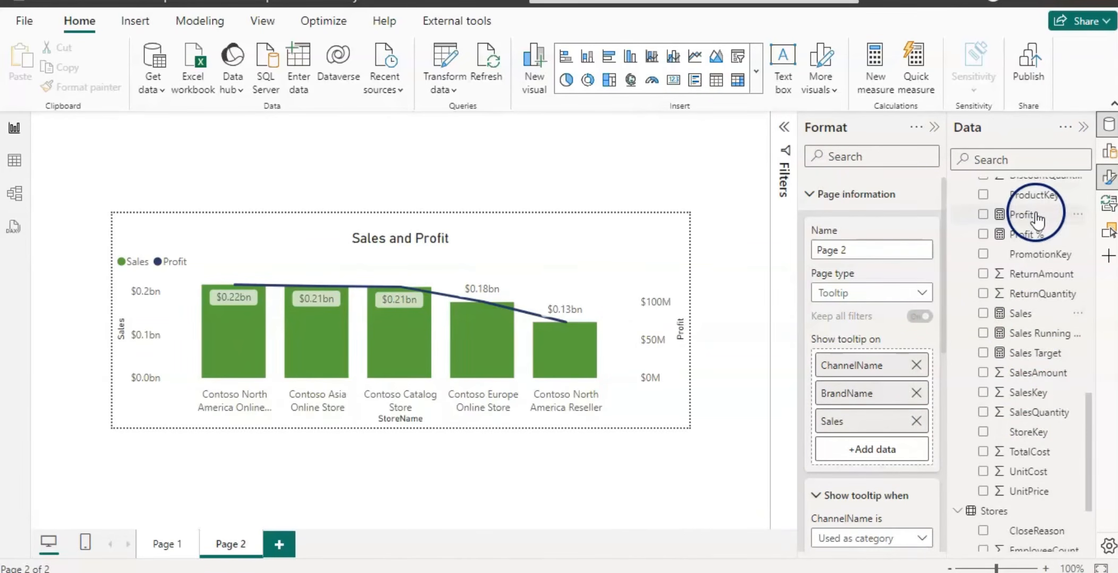
{"action": "left_click_drag", "start_coordinate": [1059, 214], "coordinate": [892, 449]}
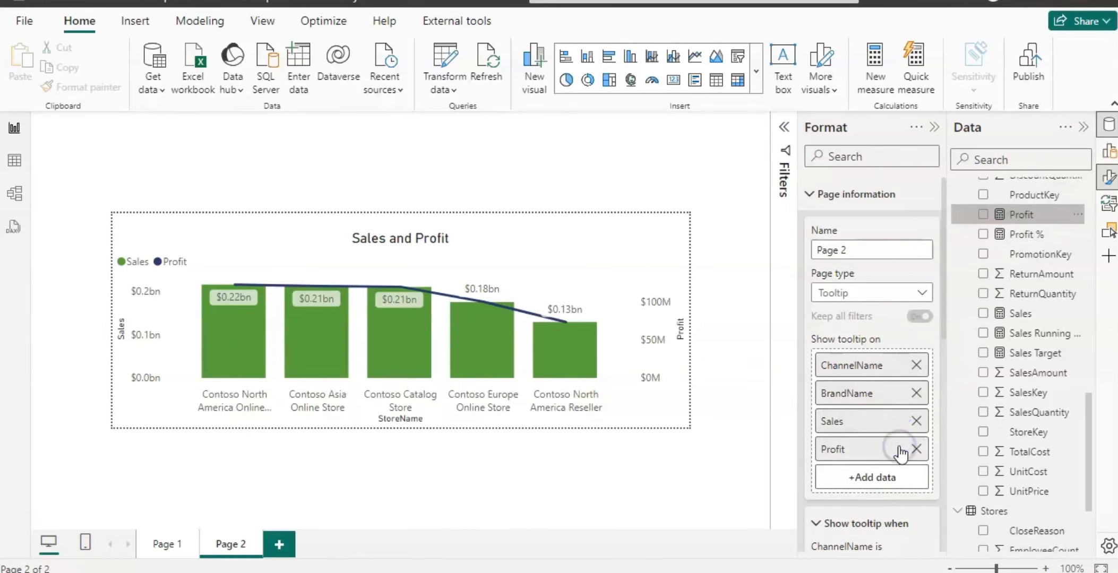
Go to Page 1 and hover over the quarterly Sales and Profit chart to preview the tooltip page.
{"action": "left_click", "coordinate": [215, 525]}
{"action": "left_click", "coordinate": [162, 541]}
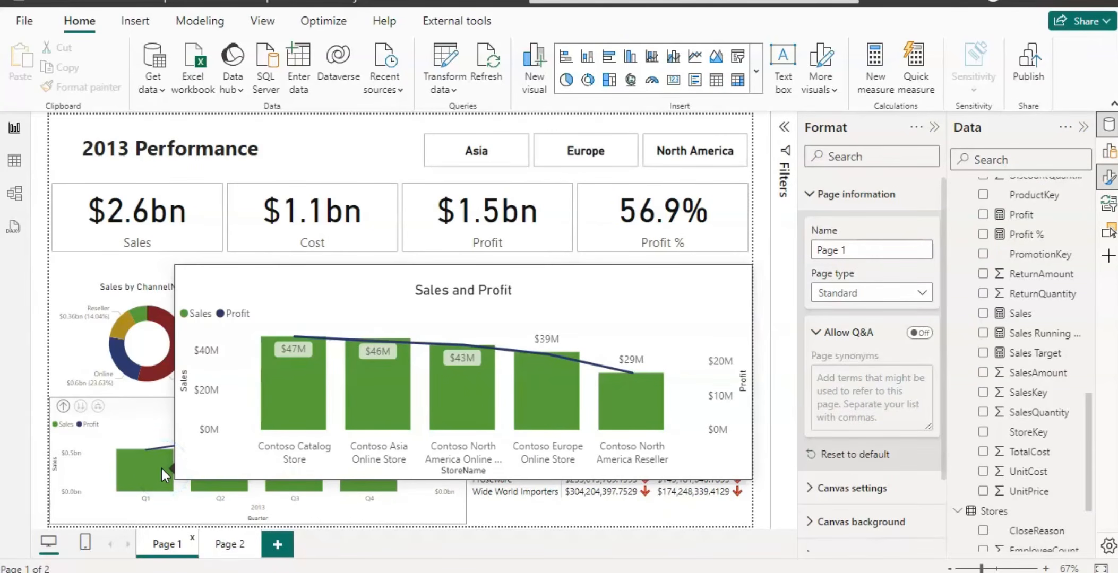
{"action": "left_click", "coordinate": [135, 472]}
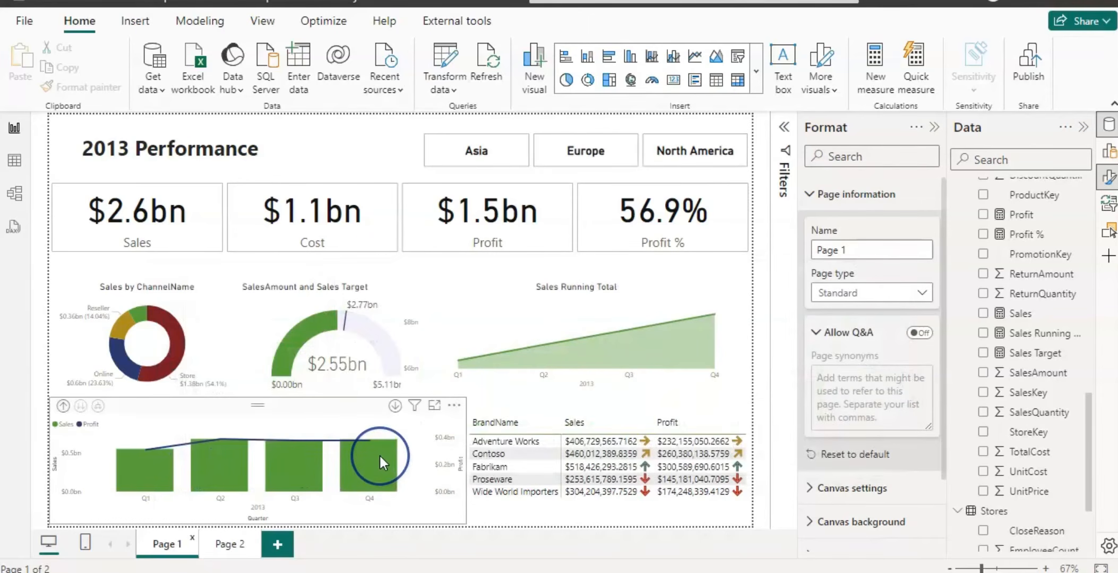
{"action": "mouse_move", "coordinate": [379, 454]}
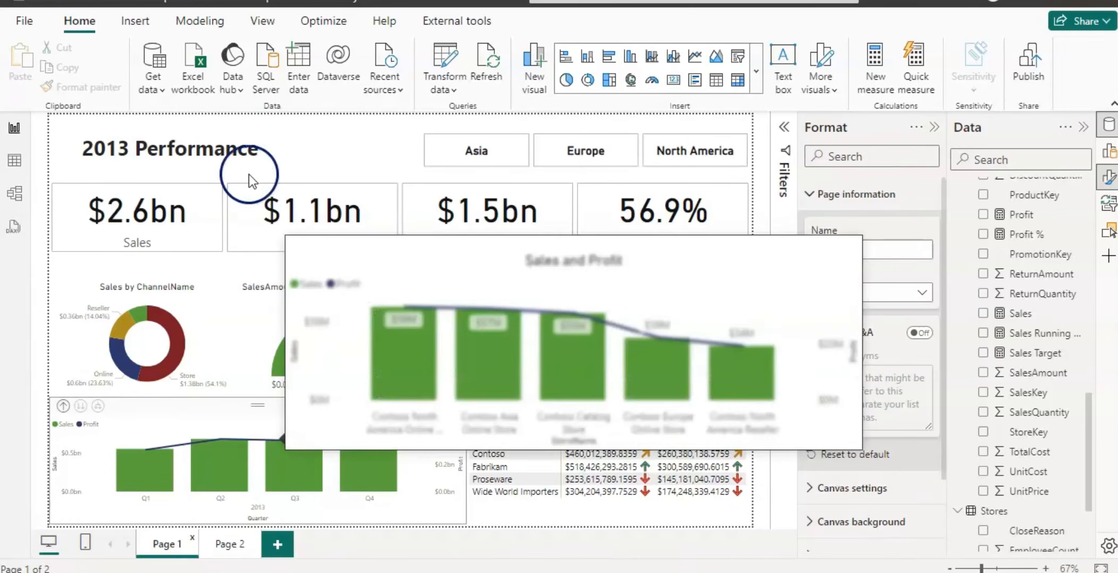
Change the report title text to Sales & Profit Performance 2013.
{"action": "left_click", "coordinate": [272, 22]}
{"action": "left_click", "coordinate": [566, 155]}
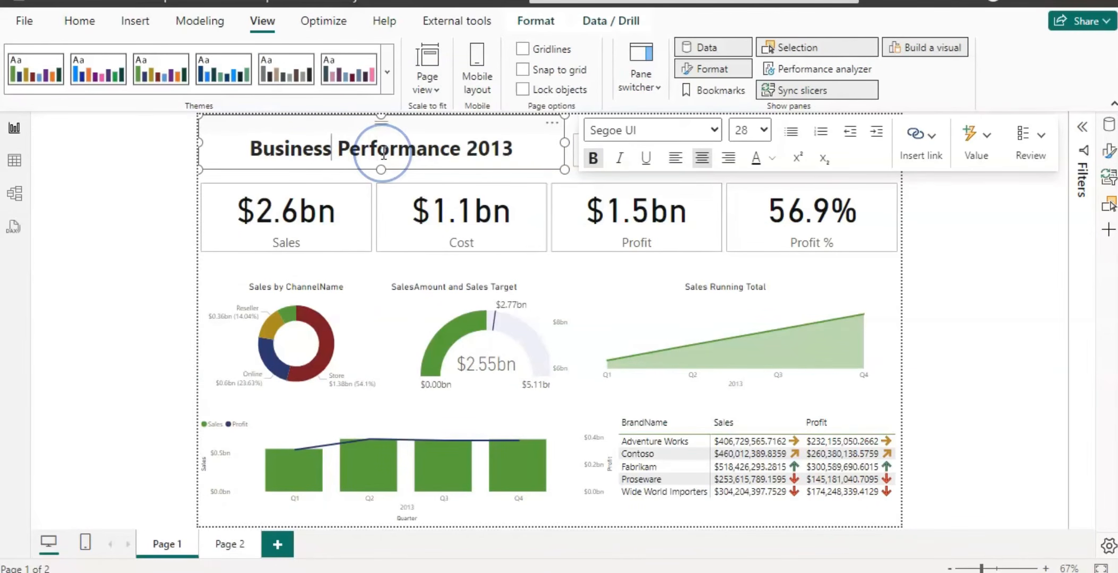
{"action": "key", "text": "BackSpace"}
{"action": "key", "text": "BackSpace"}
{"action": "key", "text": "BackSpace"}
{"action": "key", "text": "BackSpace"}
{"action": "key", "text": "BackSpace"}
{"action": "key", "text": "BackSpace"}
{"action": "key", "text": "BackSpace"}
{"action": "key", "text": "BackSpace"}
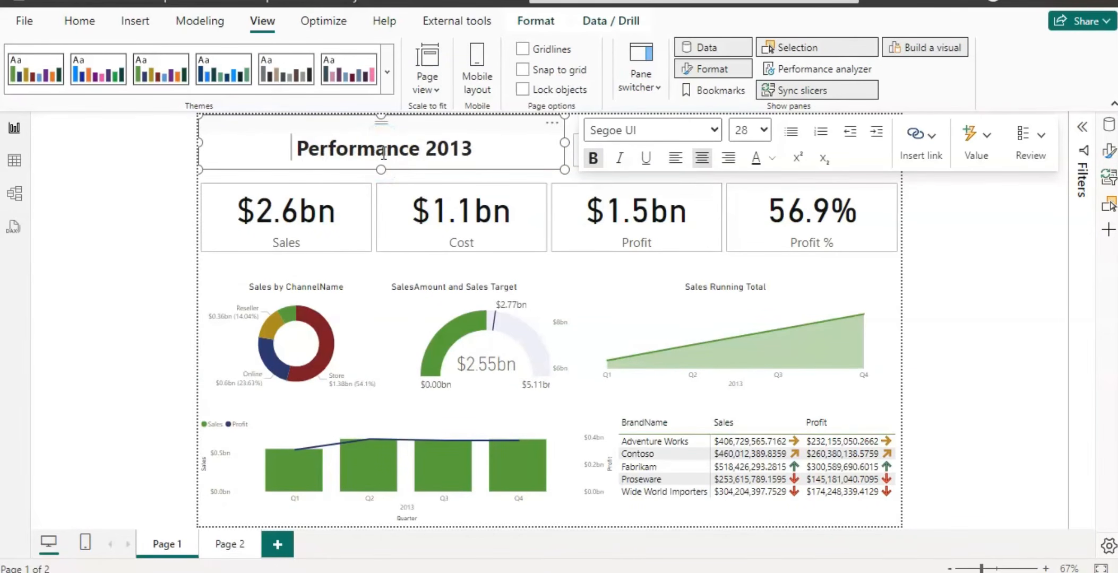
{"action": "type", "text": "Sales"}
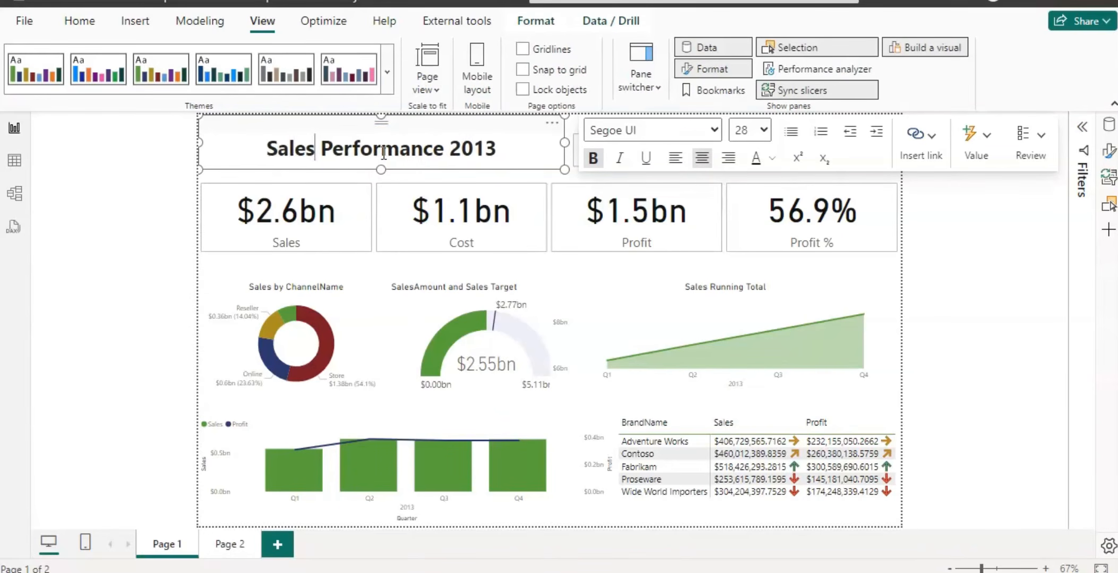
{"action": "type", "text": " & "}
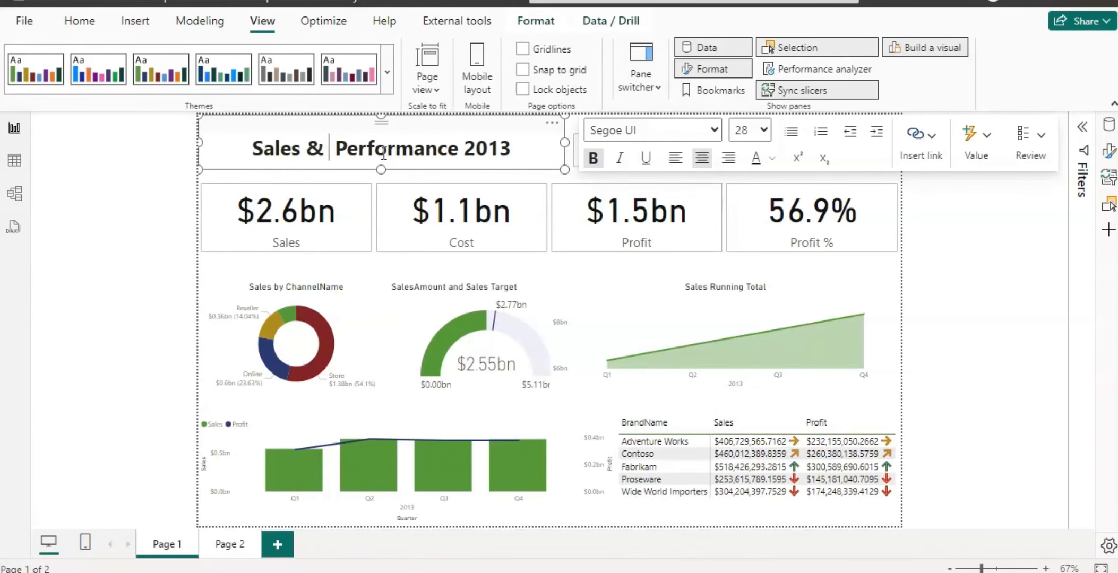
{"action": "type", "text": "Profit"}
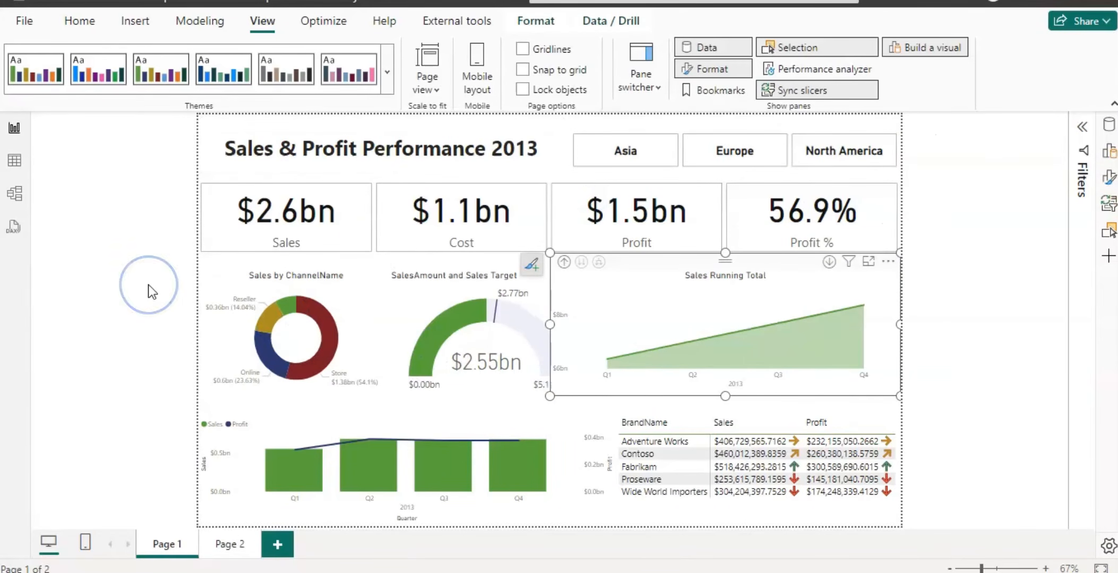
Apply a dark built-in Power BI theme to the report.
{"action": "left_click", "coordinate": [980, 295]}
{"action": "left_click", "coordinate": [386, 82]}
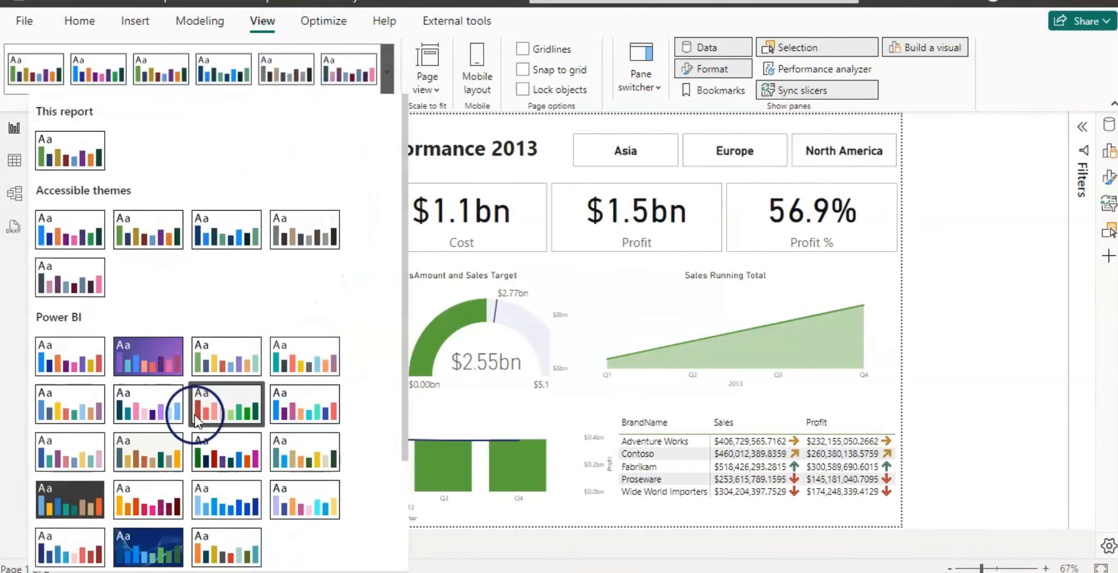
{"action": "left_click", "coordinate": [85, 484]}
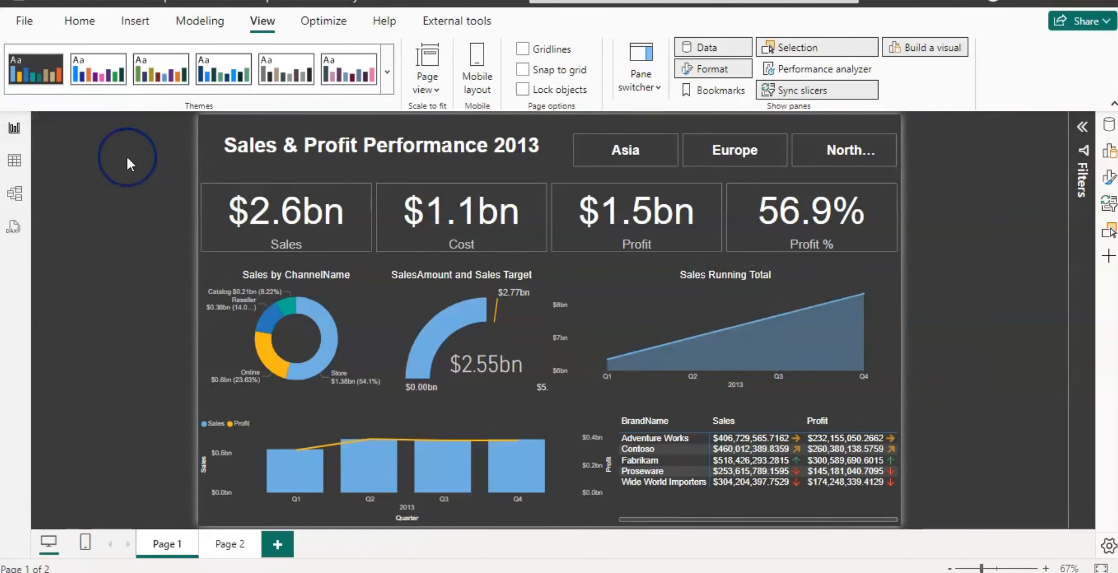
Import the Retails Sales Analysis - BBG BGV theme file from the POWER BI Online Course Themes folder.
{"action": "left_click", "coordinate": [388, 81]}
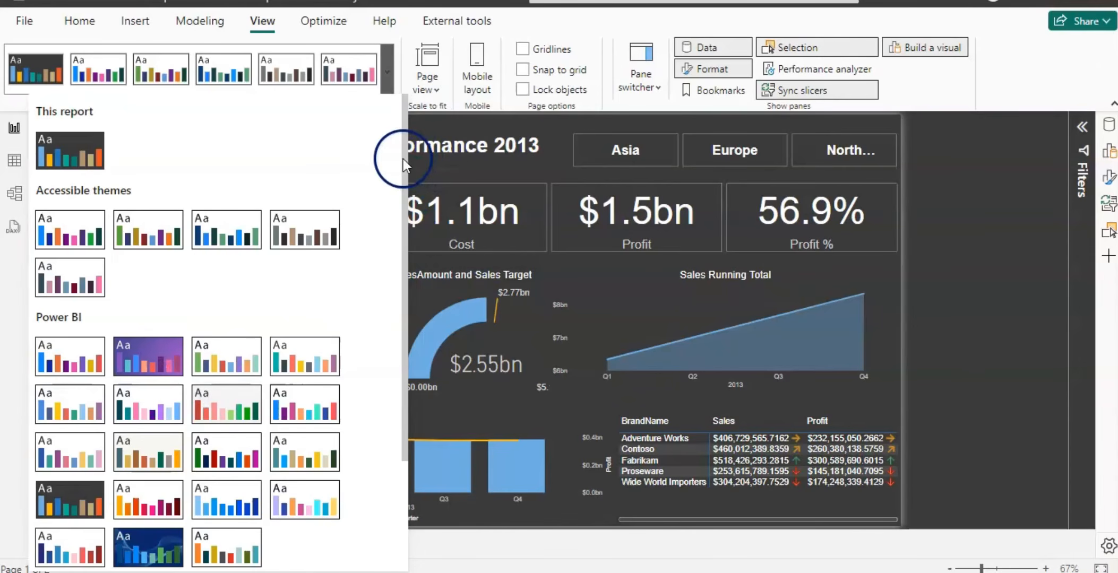
{"action": "left_click_drag", "start_coordinate": [402, 159], "coordinate": [391, 316]}
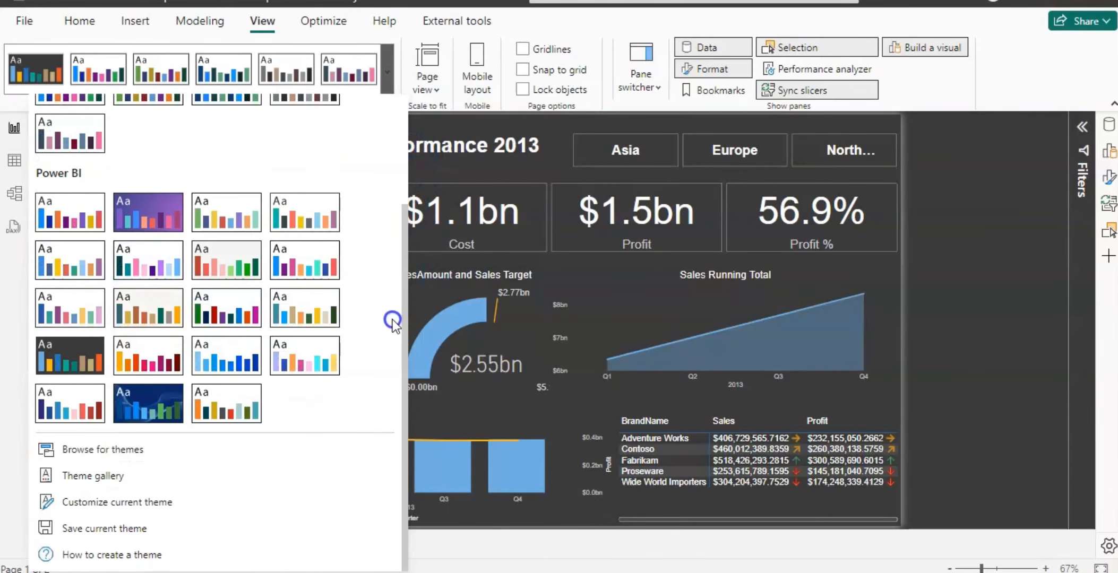
{"action": "left_click", "coordinate": [112, 449]}
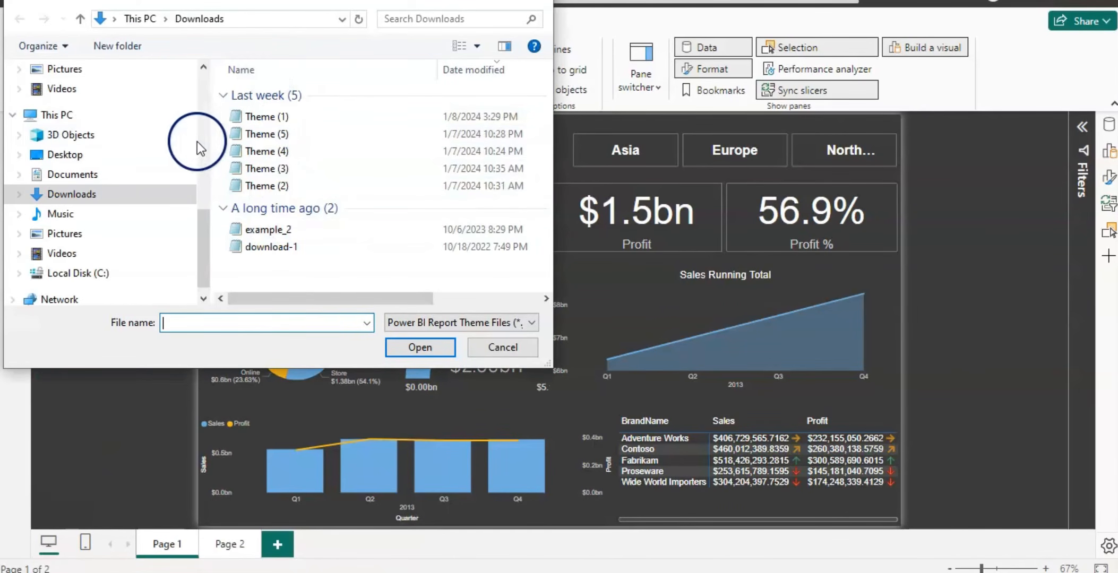
{"action": "left_click_drag", "start_coordinate": [204, 221], "coordinate": [210, 67]}
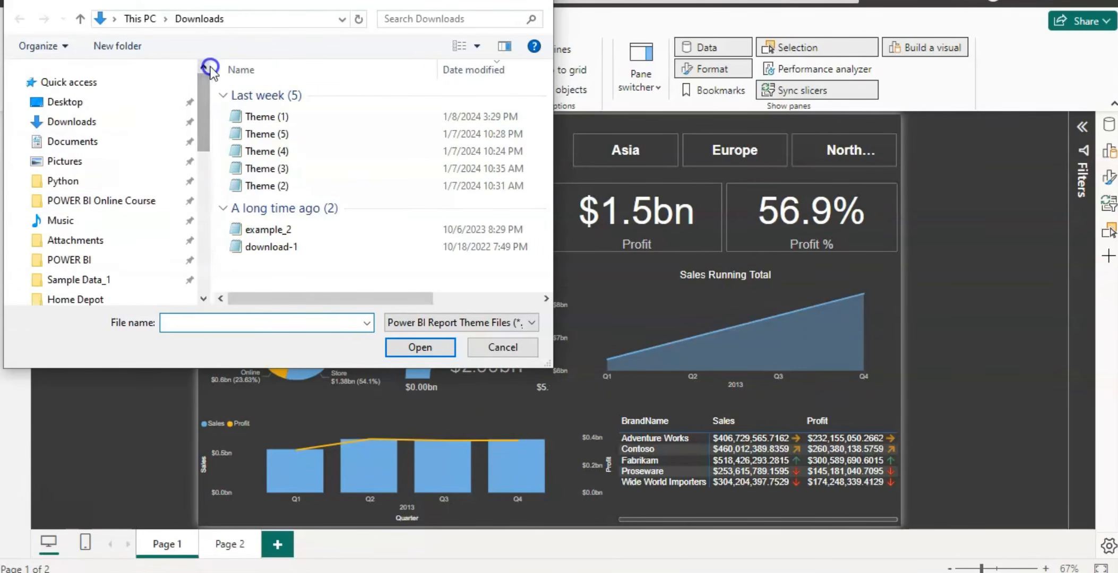
{"action": "left_click", "coordinate": [146, 202]}
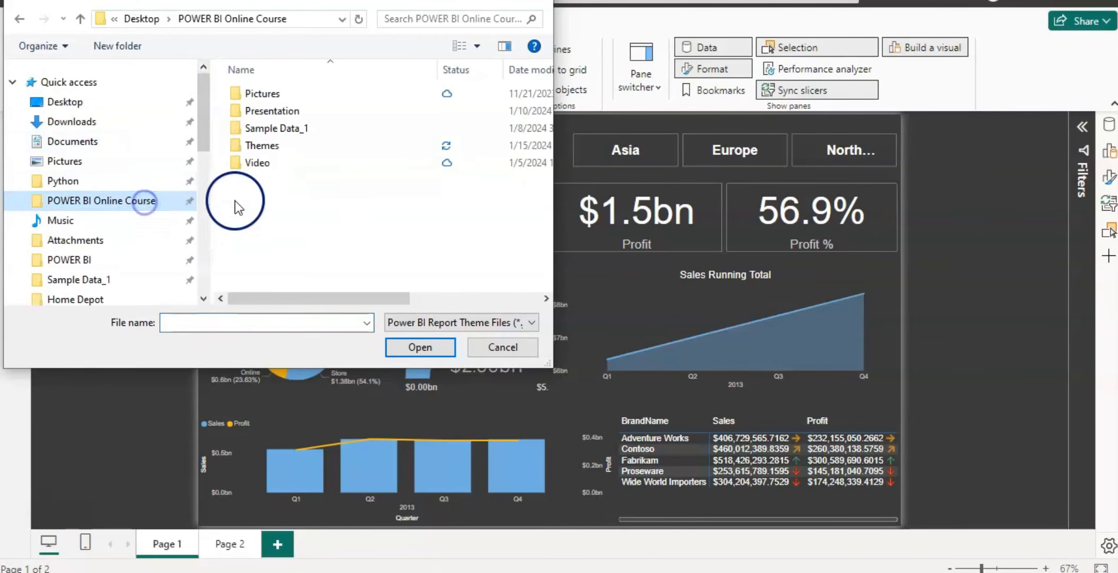
{"action": "left_click", "coordinate": [271, 148]}
{"action": "double_click", "coordinate": [273, 152]}
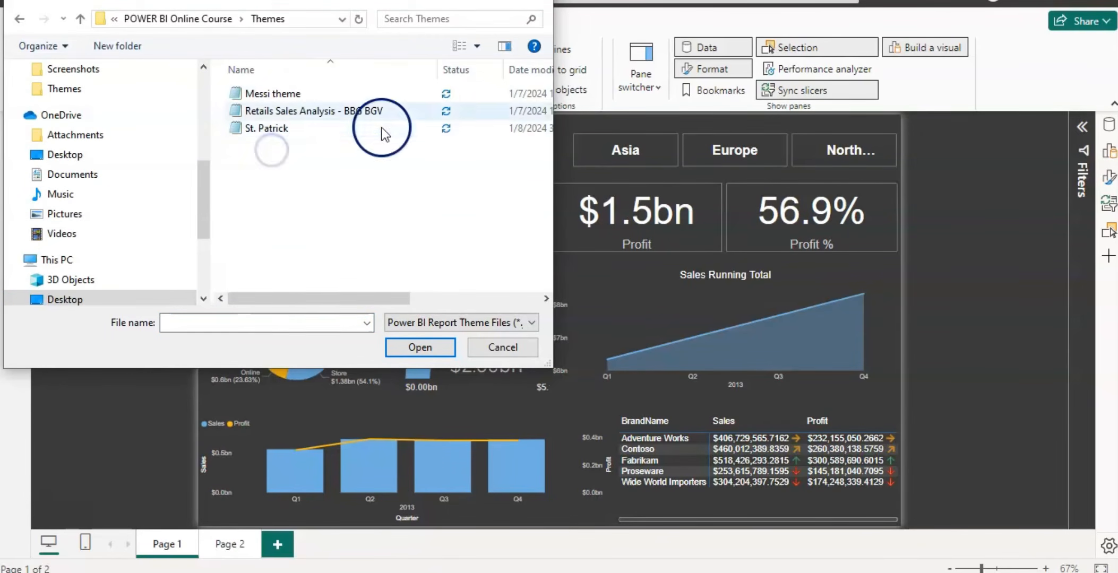
{"action": "left_click", "coordinate": [308, 113]}
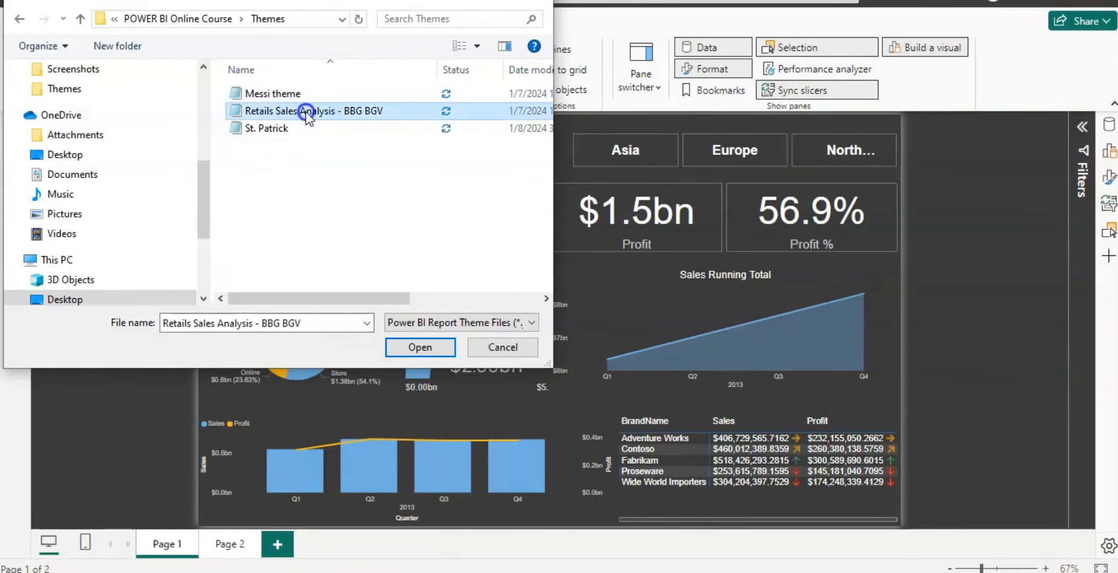
{"action": "left_click", "coordinate": [423, 348]}
{"action": "left_click", "coordinate": [710, 298]}
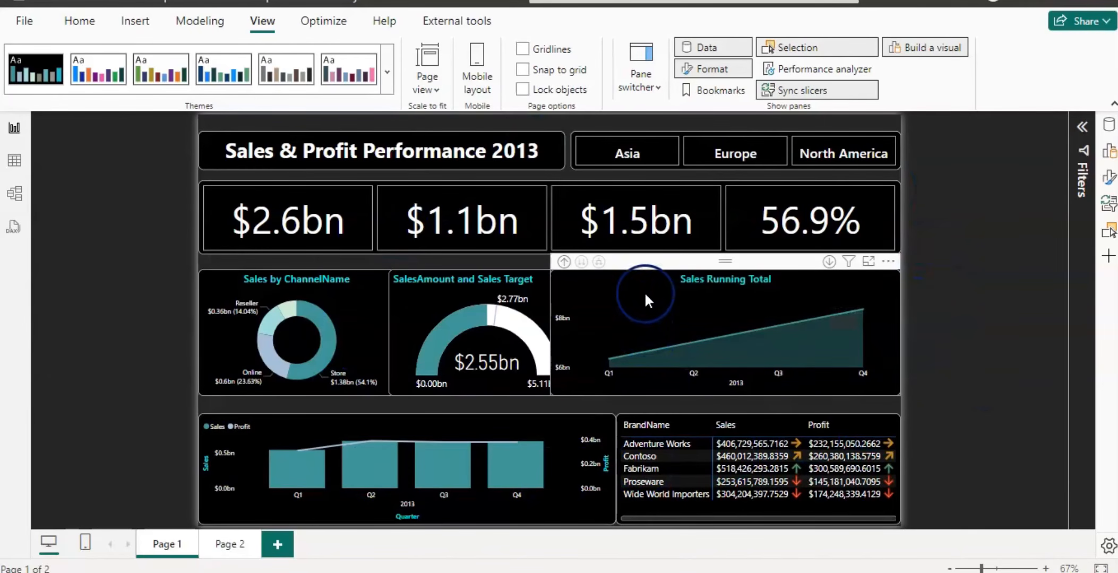
Narrow the Sales Running Total chart slightly by moving its left edge inward.
{"action": "left_click", "coordinate": [645, 260]}
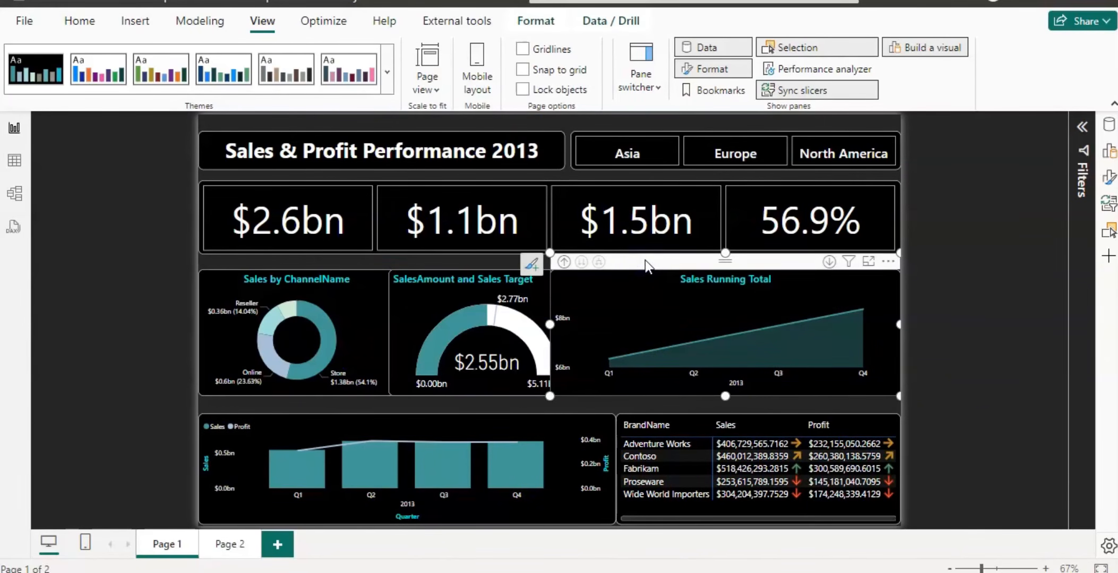
{"action": "left_click_drag", "start_coordinate": [549, 326], "coordinate": [565, 328]}
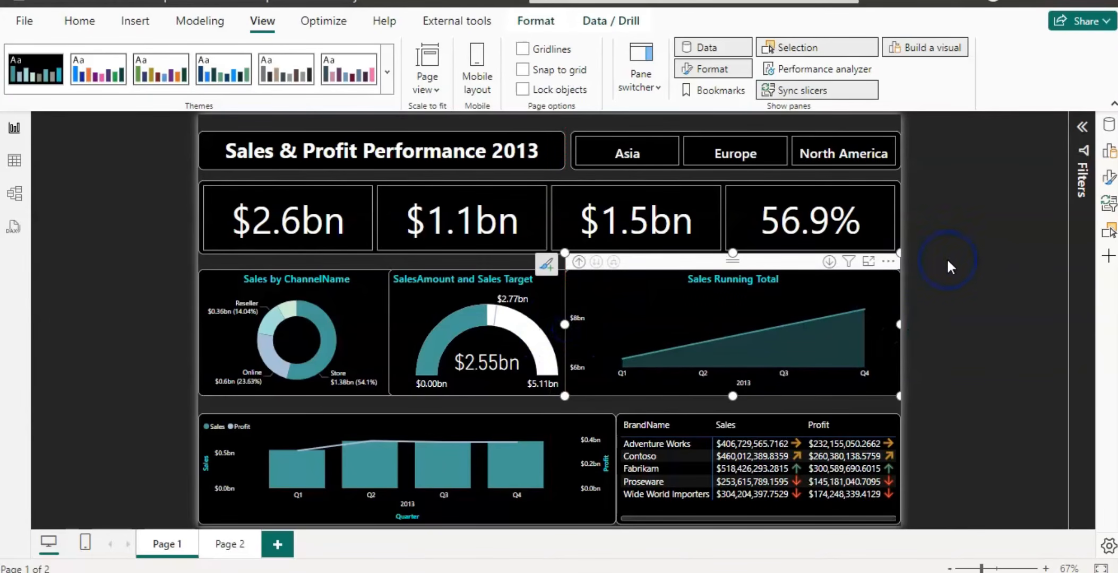
{"action": "left_click", "coordinate": [982, 293]}
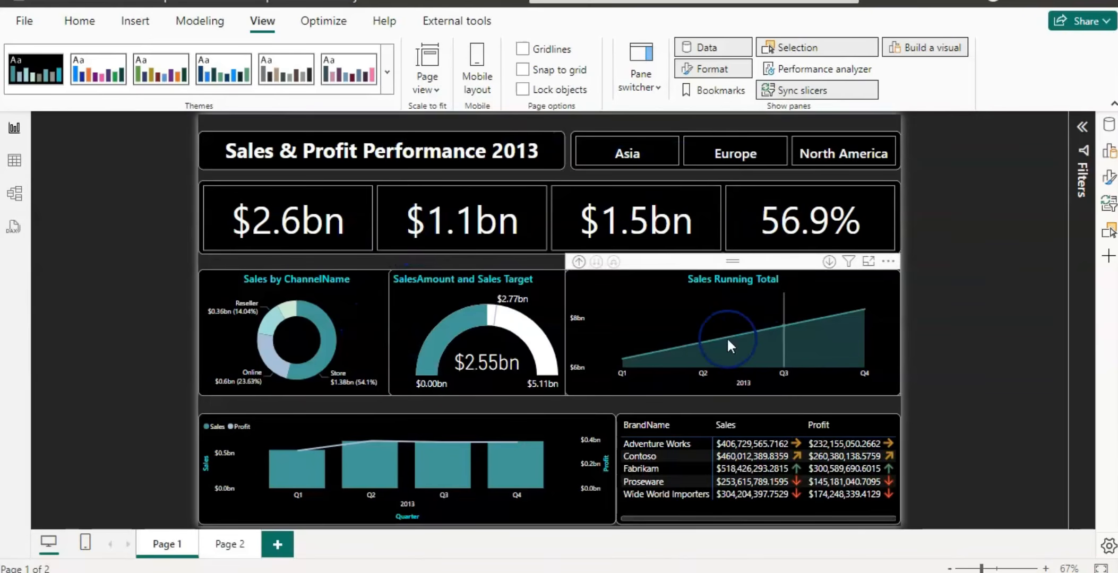
Open the community theme gallery from the report themes list.
{"action": "mouse_move", "coordinate": [302, 461]}
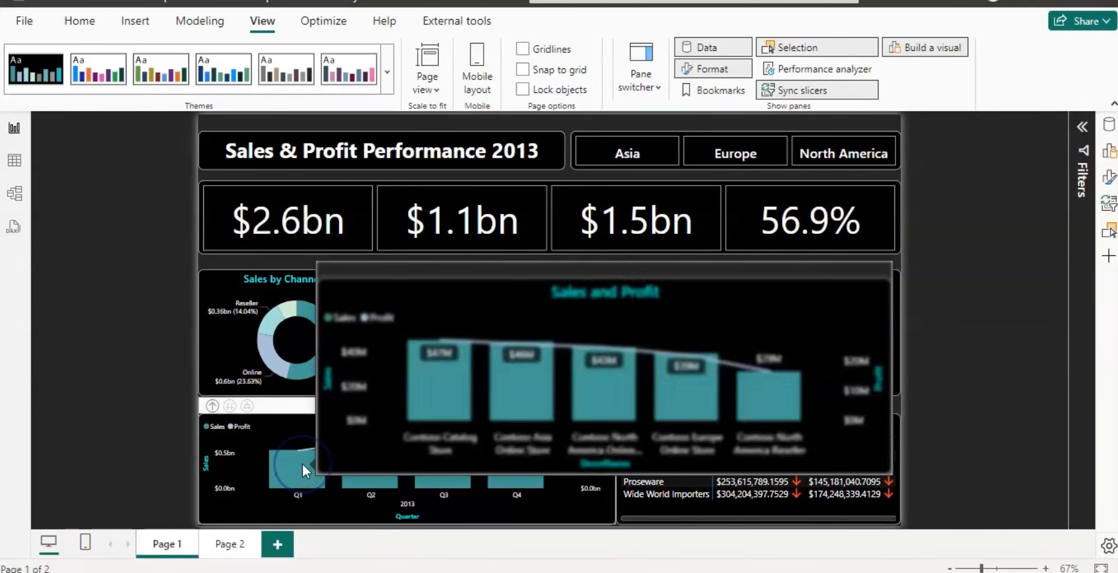
{"action": "mouse_move", "coordinate": [276, 365]}
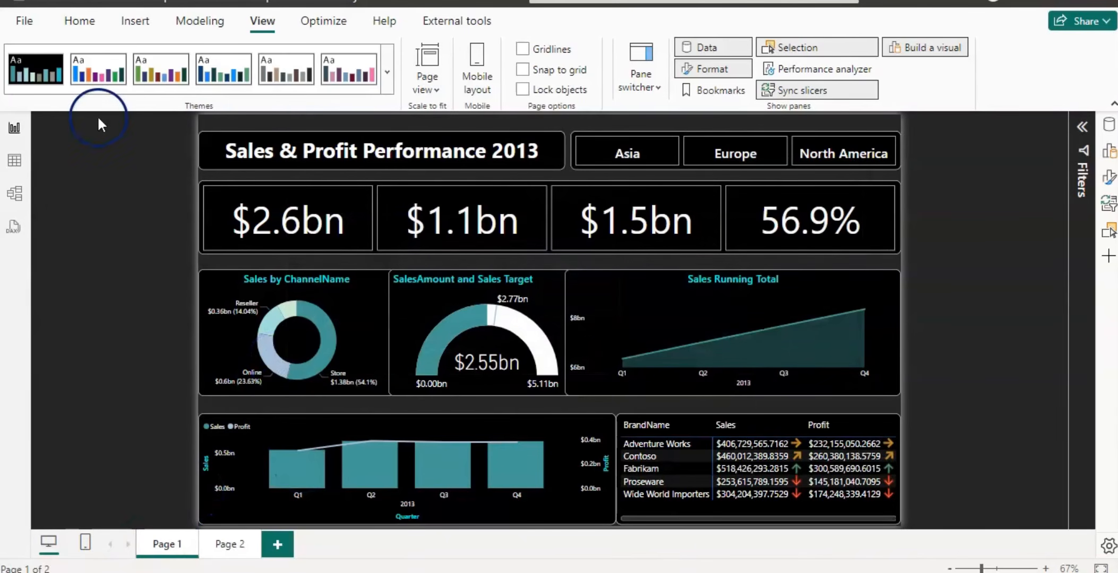
{"action": "left_click", "coordinate": [388, 70]}
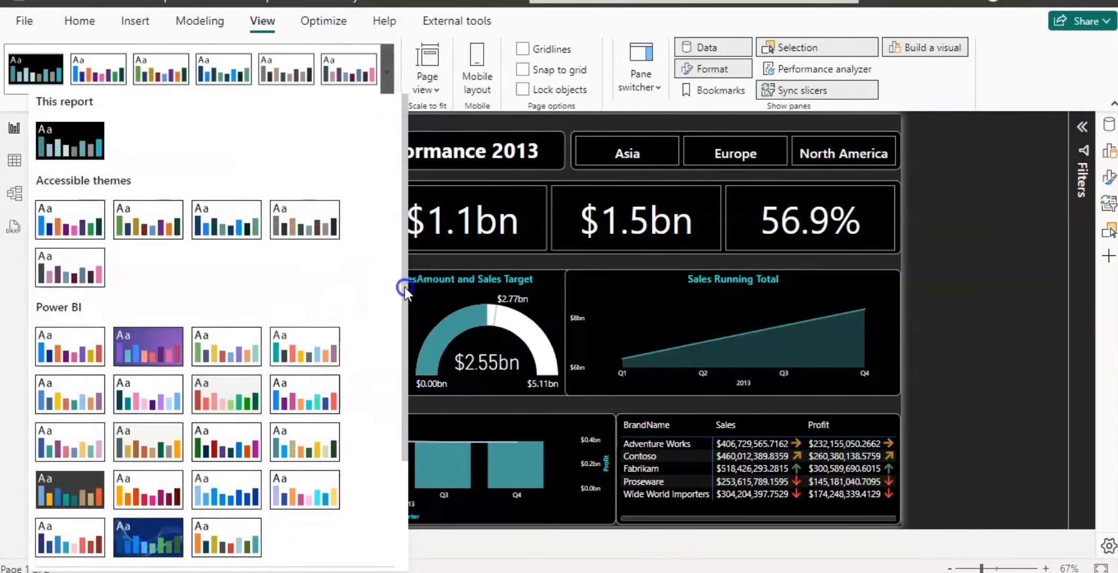
{"action": "left_click_drag", "start_coordinate": [404, 287], "coordinate": [398, 441]}
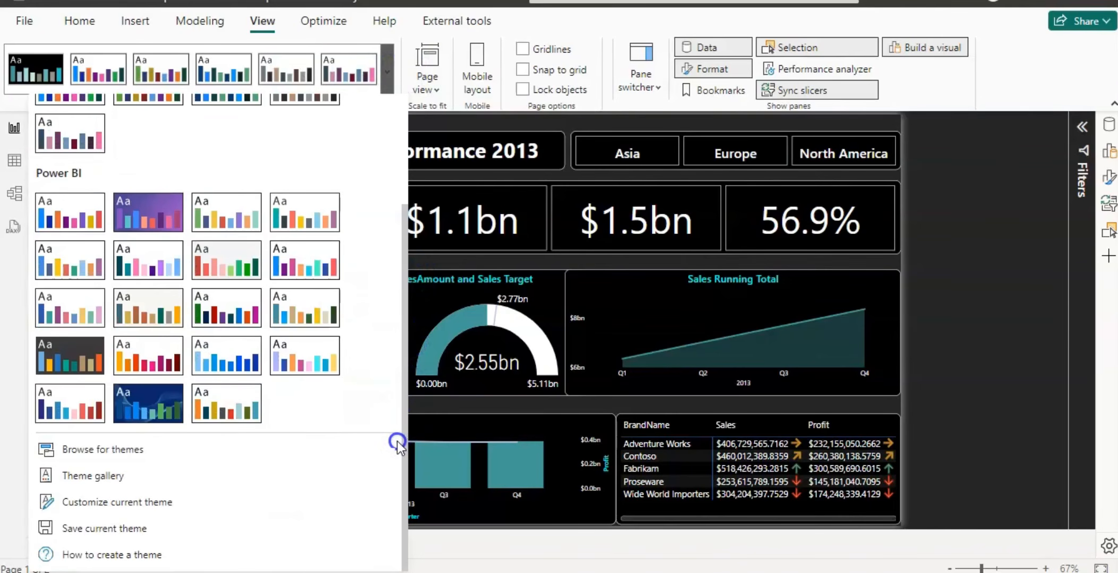
{"action": "left_click", "coordinate": [96, 476]}
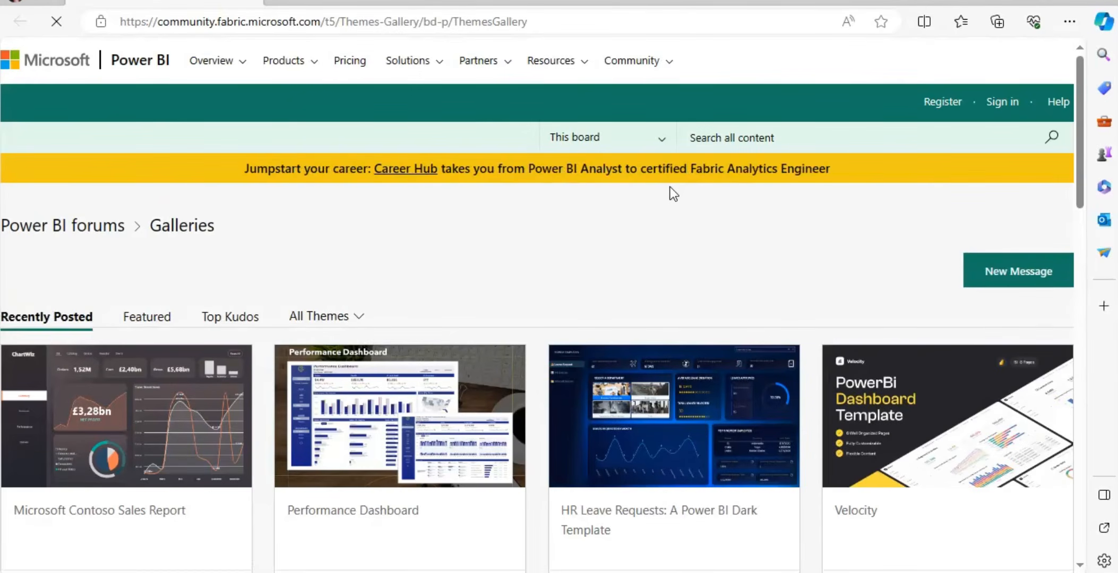
Open the EcoMart entry in the Themes Gallery and download its EcoMart_Theme.json file.
{"action": "left_click", "coordinate": [784, 171]}
{"action": "scroll", "coordinate": [1076, 140], "scroll_direction": "down", "scroll_amount": 8}
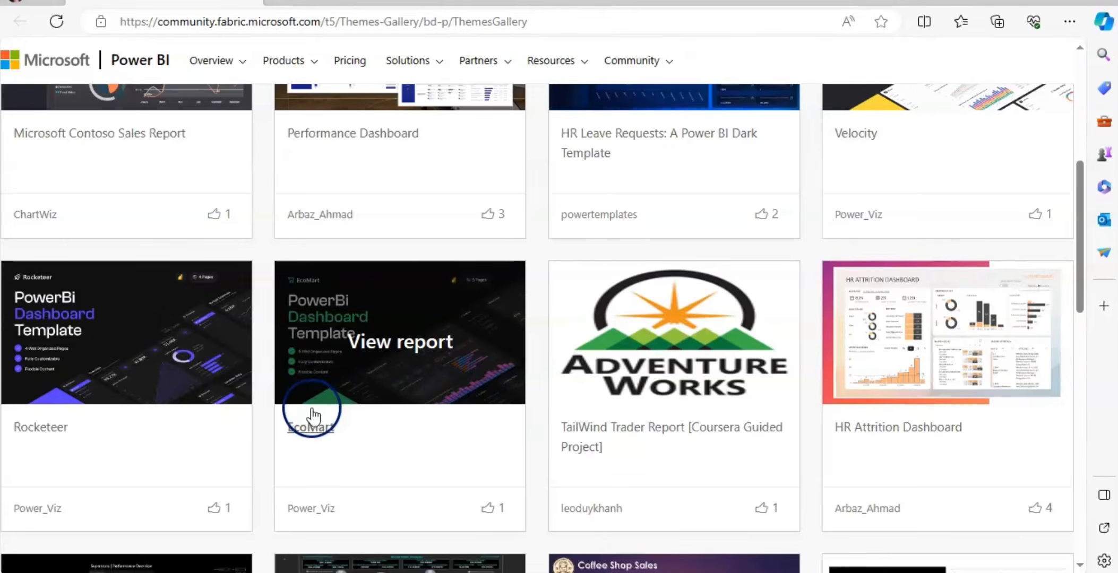
{"action": "left_click", "coordinate": [332, 346]}
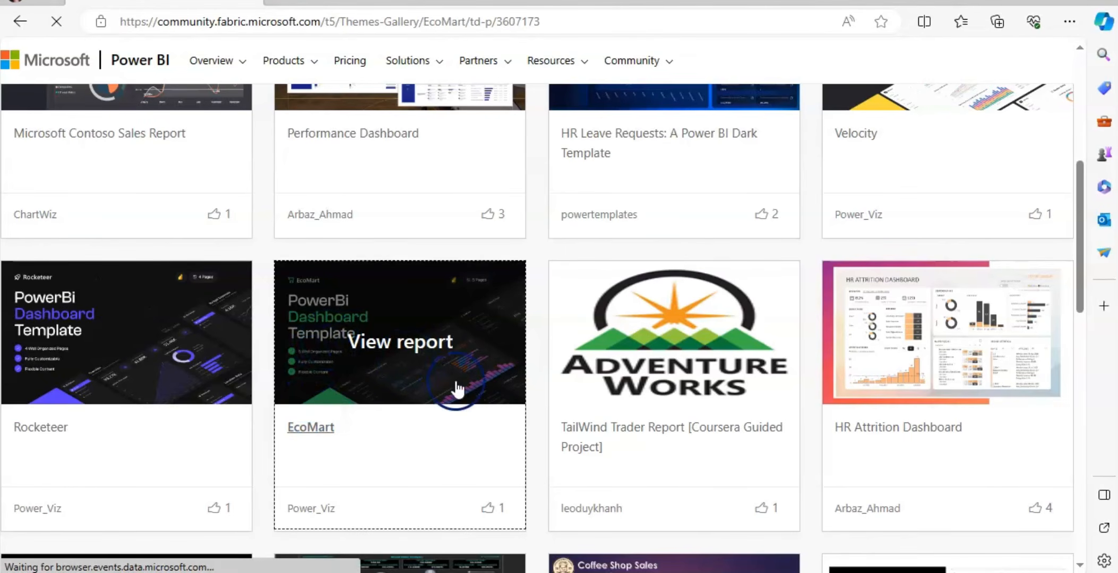
{"action": "left_click", "coordinate": [455, 381]}
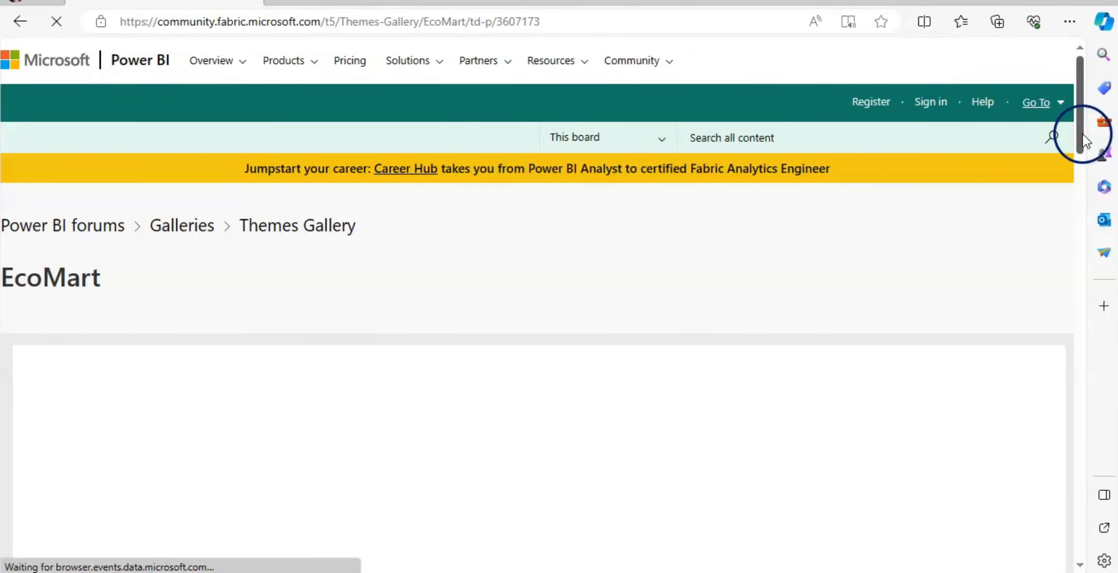
{"action": "left_click_drag", "start_coordinate": [1082, 134], "coordinate": [1080, 203]}
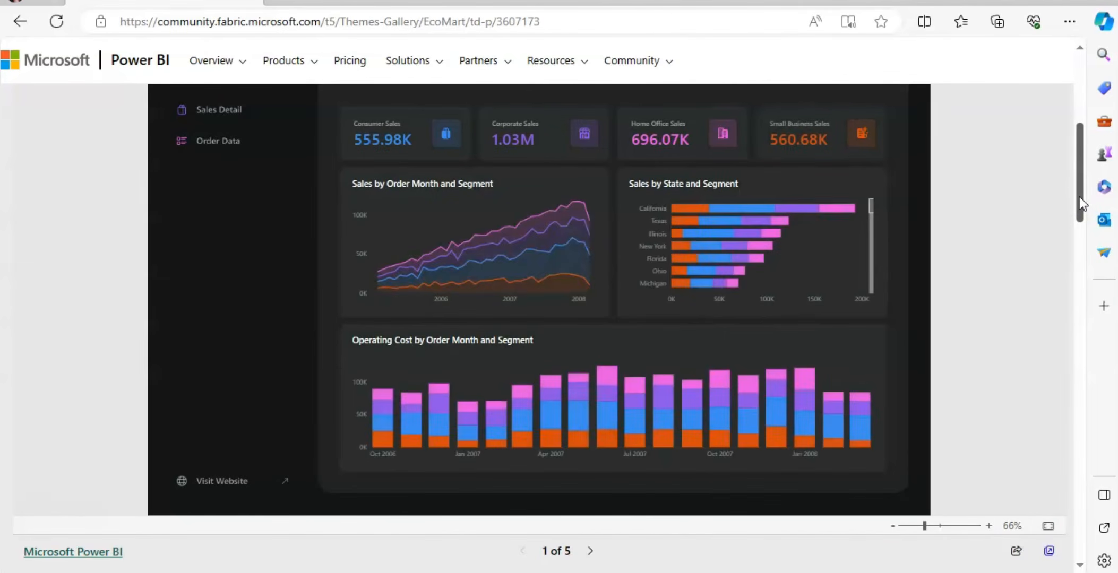
{"action": "left_click_drag", "start_coordinate": [1079, 196], "coordinate": [1079, 308]}
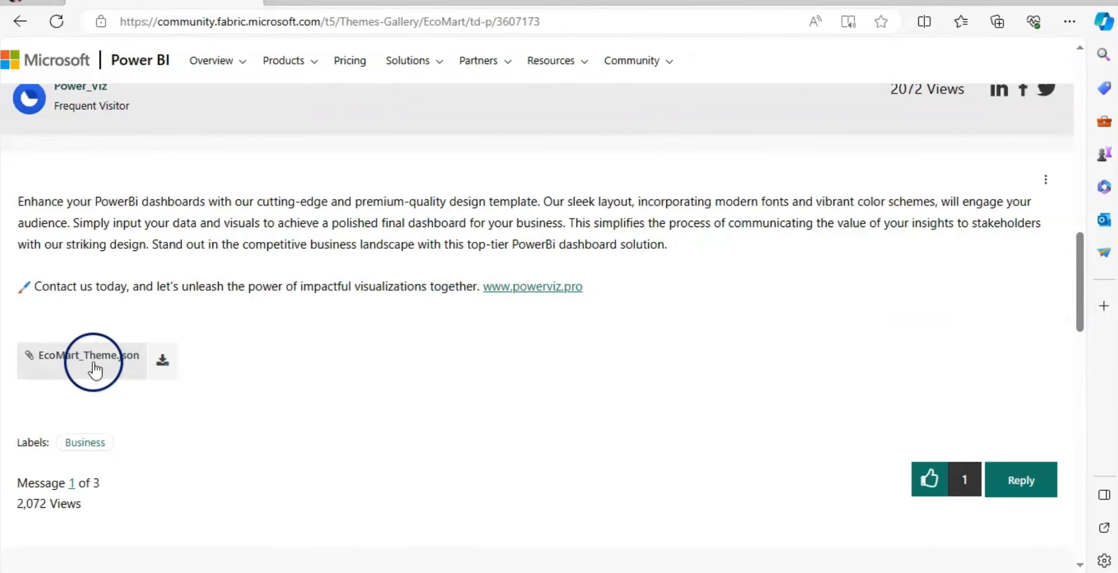
{"action": "left_click", "coordinate": [166, 365]}
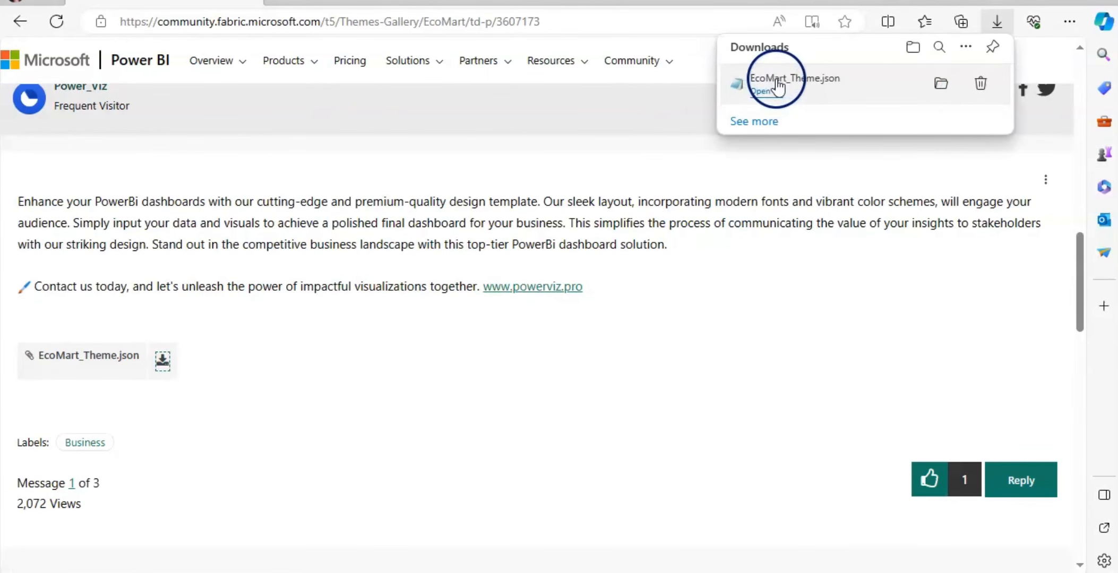
Inspect the downloaded EcoMart_Theme.json contents in Notepad, then return to the report.
{"action": "left_click", "coordinate": [767, 93]}
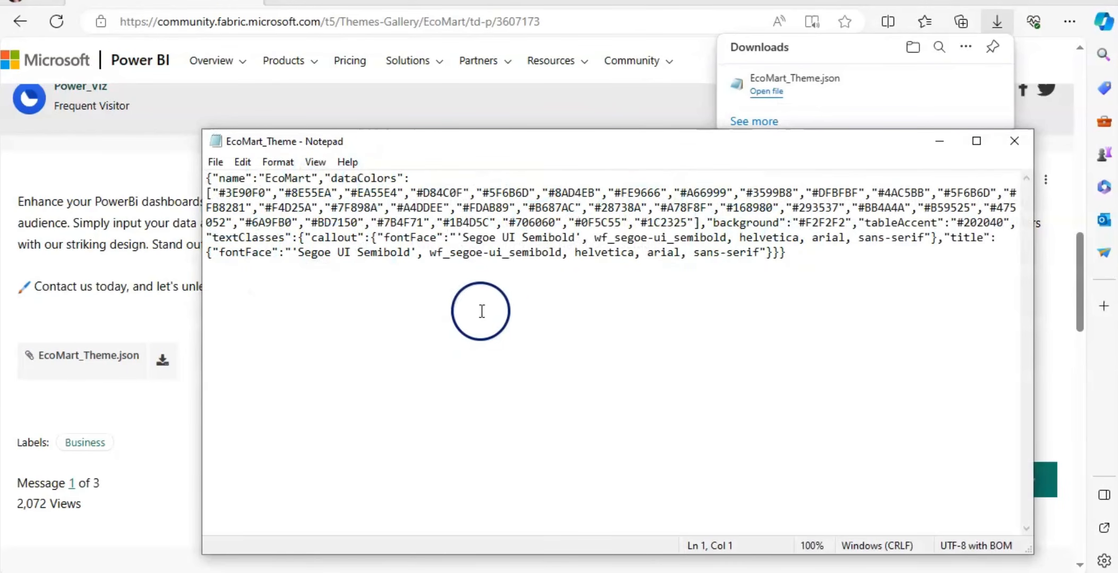
{"action": "left_click", "coordinate": [1012, 152]}
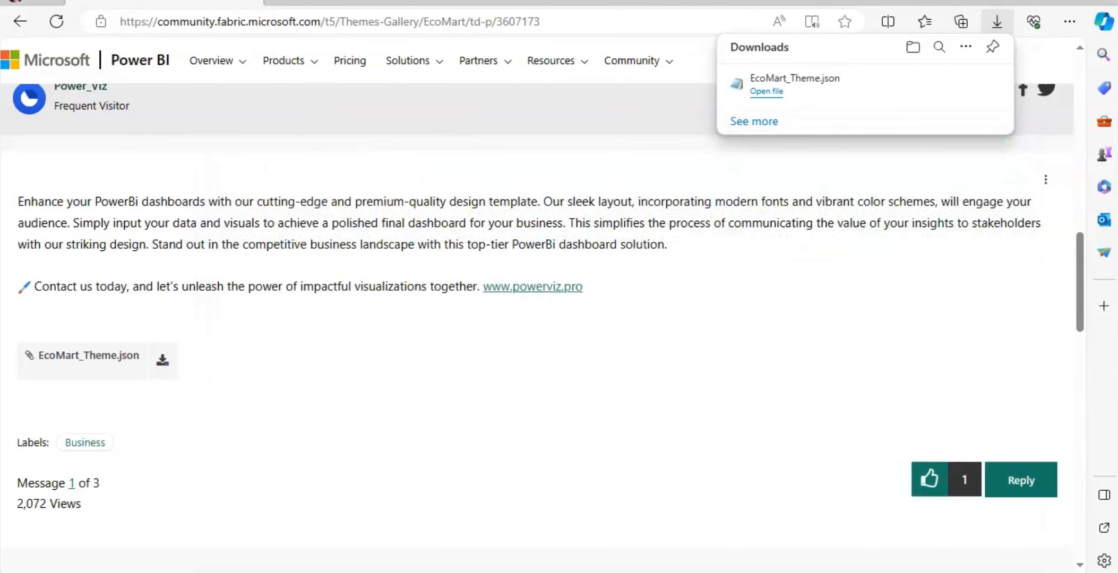
{"action": "left_click", "coordinate": [408, 571]}
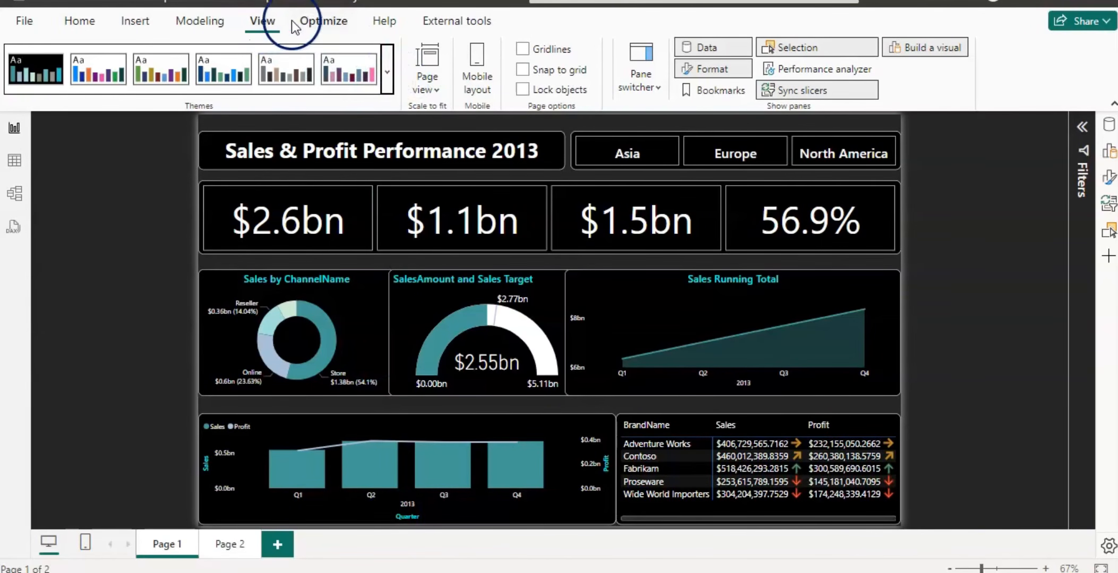
{"action": "left_click", "coordinate": [388, 86]}
{"action": "scroll", "coordinate": [399, 159], "scroll_direction": "down", "scroll_amount": 3}
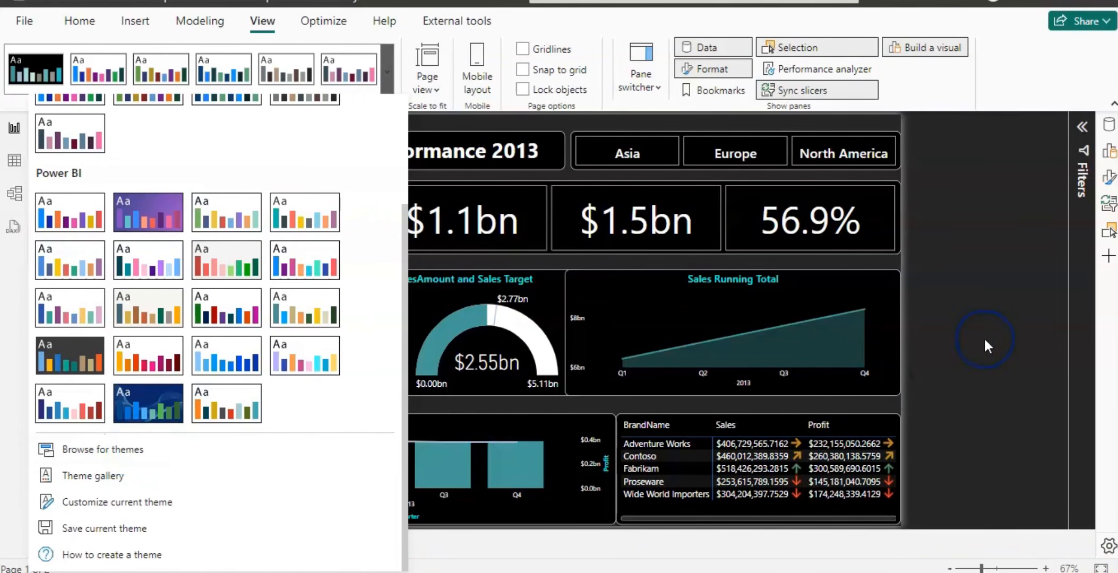
{"action": "left_click", "coordinate": [960, 314]}
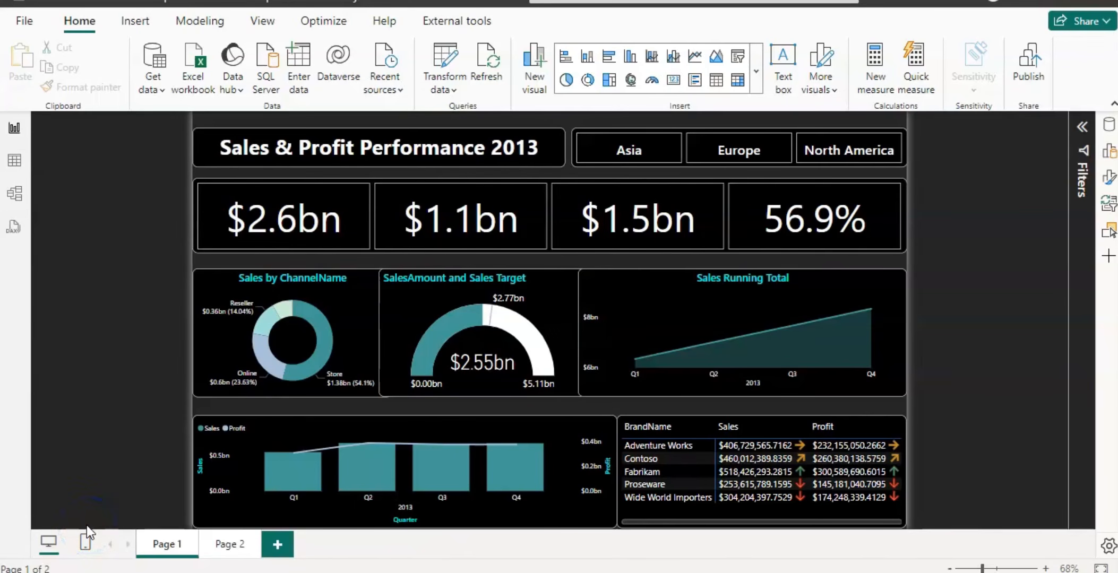
Hide Page 2, the store tooltip page.
{"action": "left_click", "coordinate": [230, 545]}
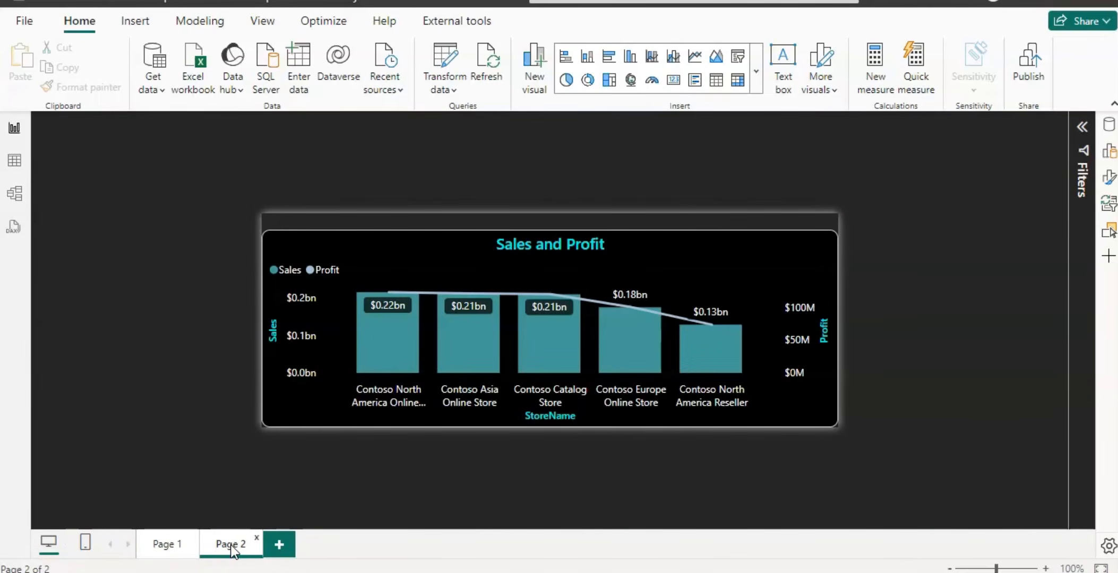
{"action": "right_click", "coordinate": [231, 547]}
{"action": "left_click", "coordinate": [265, 535]}
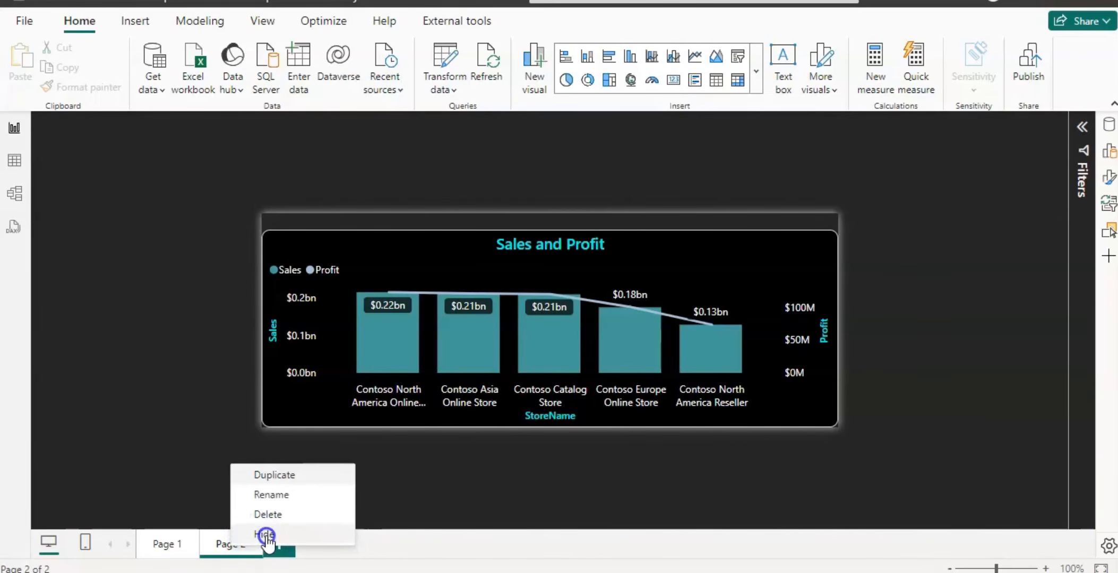
On Page 1, format the top-5 brand table's values in Millions with 2 decimal places.
{"action": "left_click", "coordinate": [175, 546]}
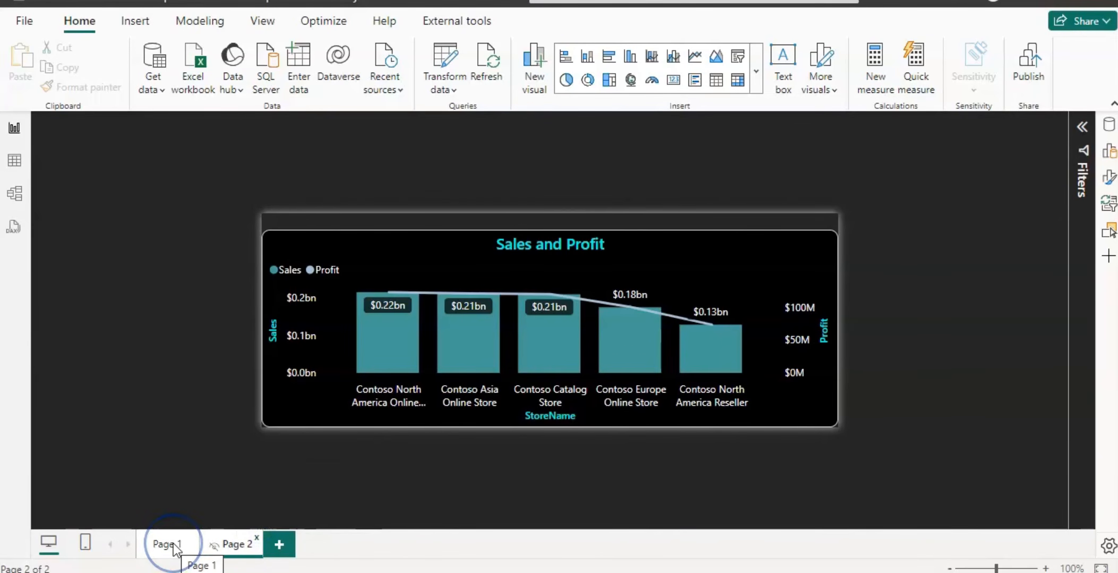
{"action": "left_click", "coordinate": [175, 546]}
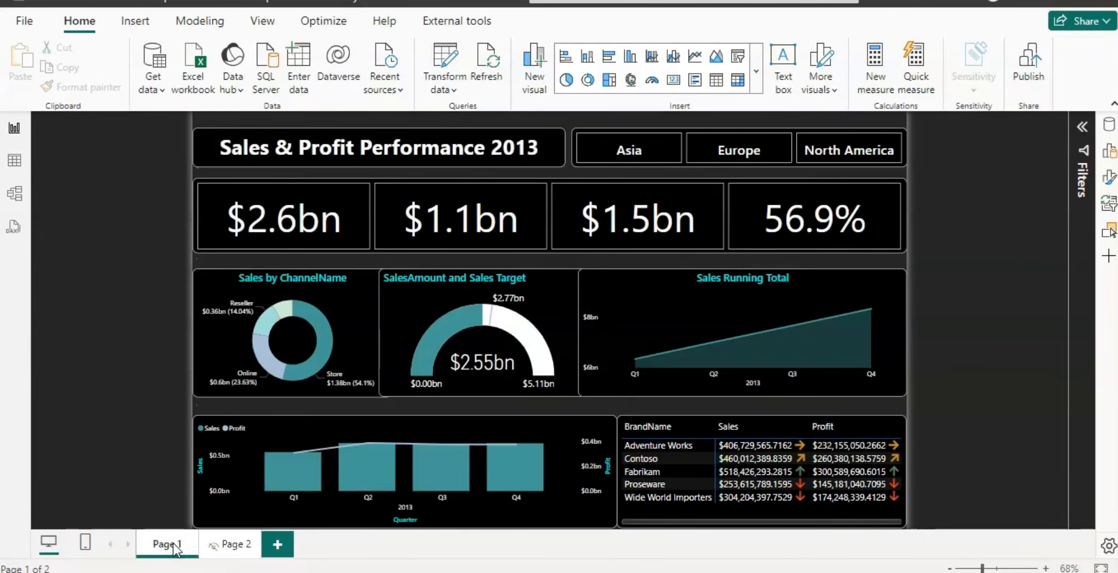
{"action": "left_click", "coordinate": [385, 165]}
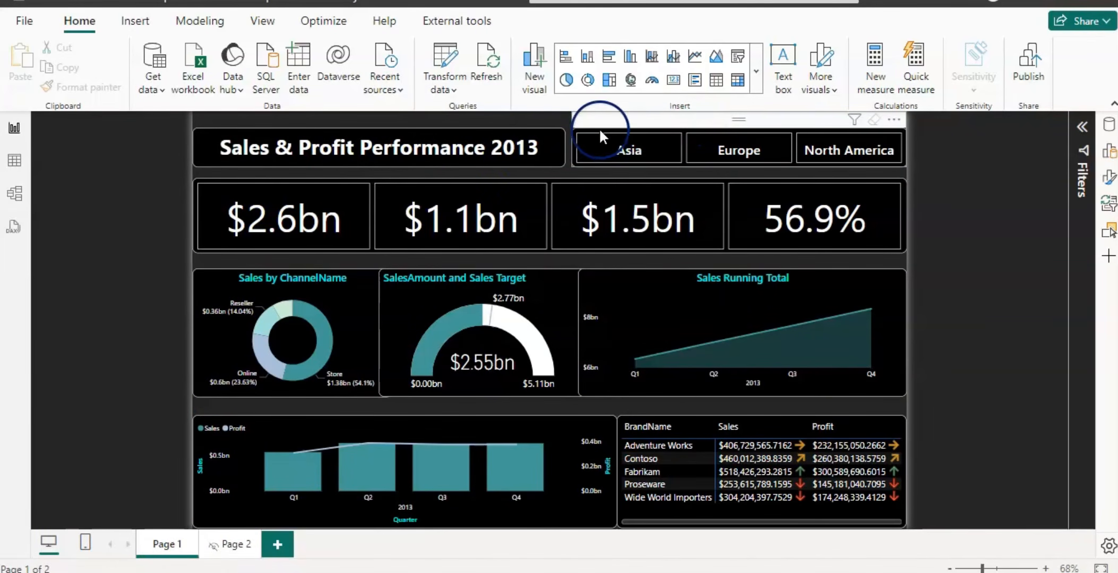
{"action": "left_click", "coordinate": [479, 210]}
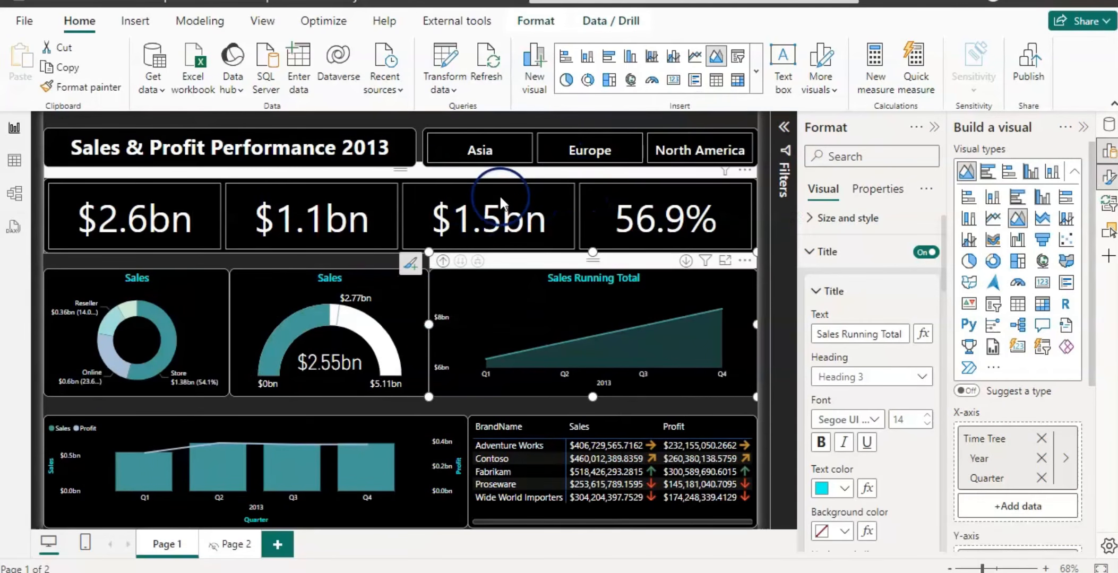
{"action": "left_click", "coordinate": [439, 172]}
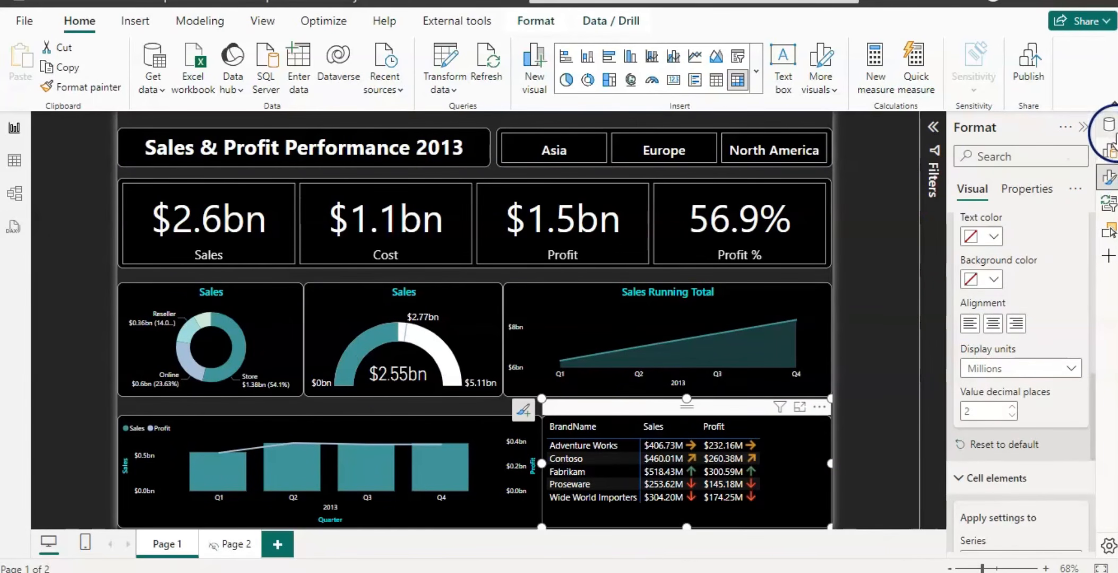
Add Profit % as a value column to the brand table and close the panes.
{"action": "left_click", "coordinate": [1109, 154]}
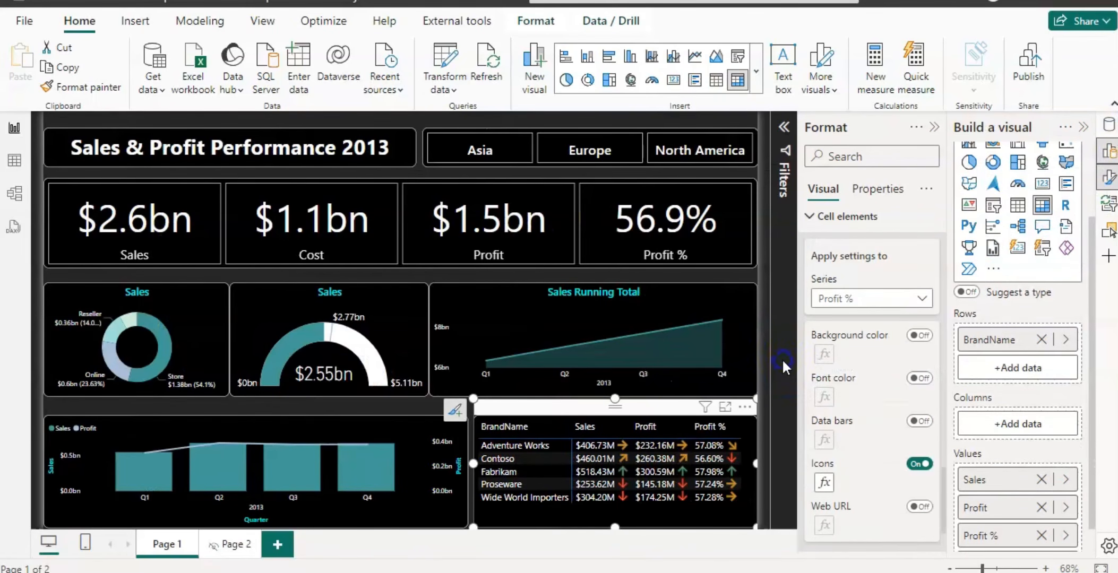
{"action": "left_click", "coordinate": [934, 127]}
{"action": "left_click", "coordinate": [1035, 384]}
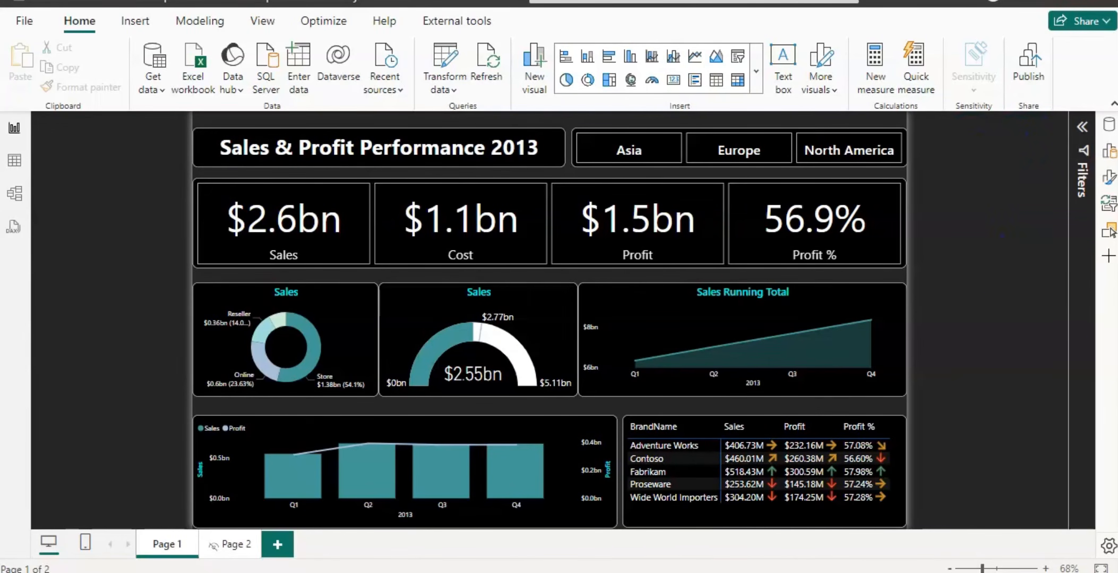
Save the report and publish it to the Sales workspace.
{"action": "left_click", "coordinate": [1029, 66]}
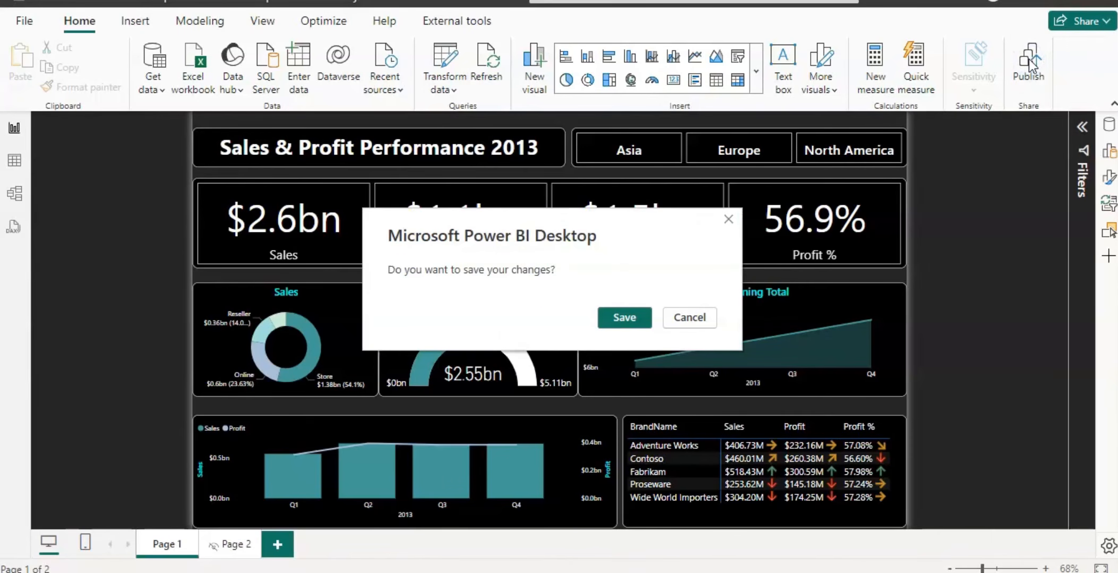
{"action": "left_click", "coordinate": [632, 319]}
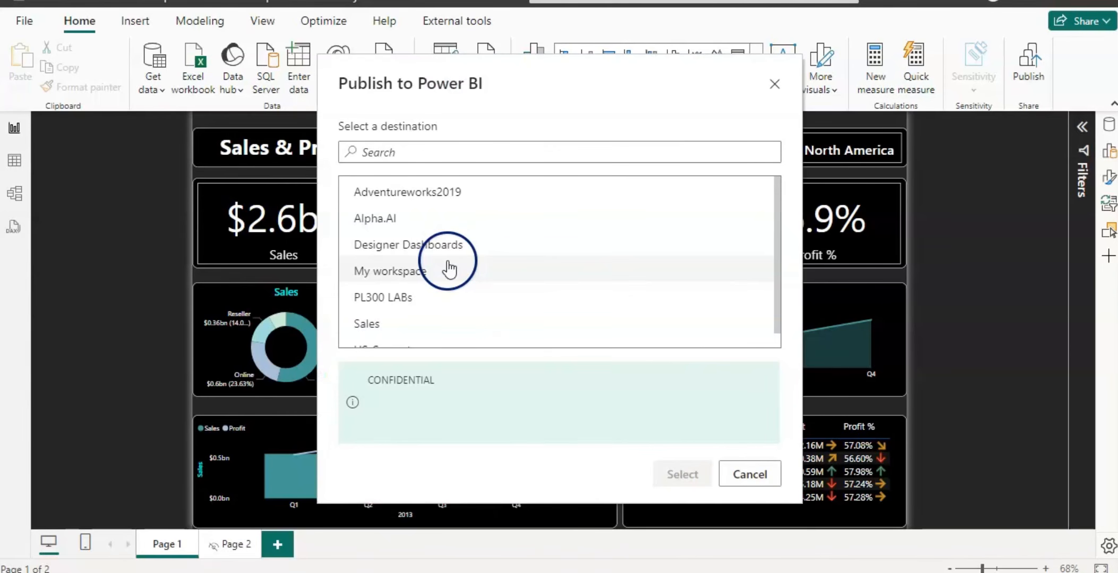
{"action": "left_click", "coordinate": [366, 321]}
{"action": "left_click", "coordinate": [682, 474]}
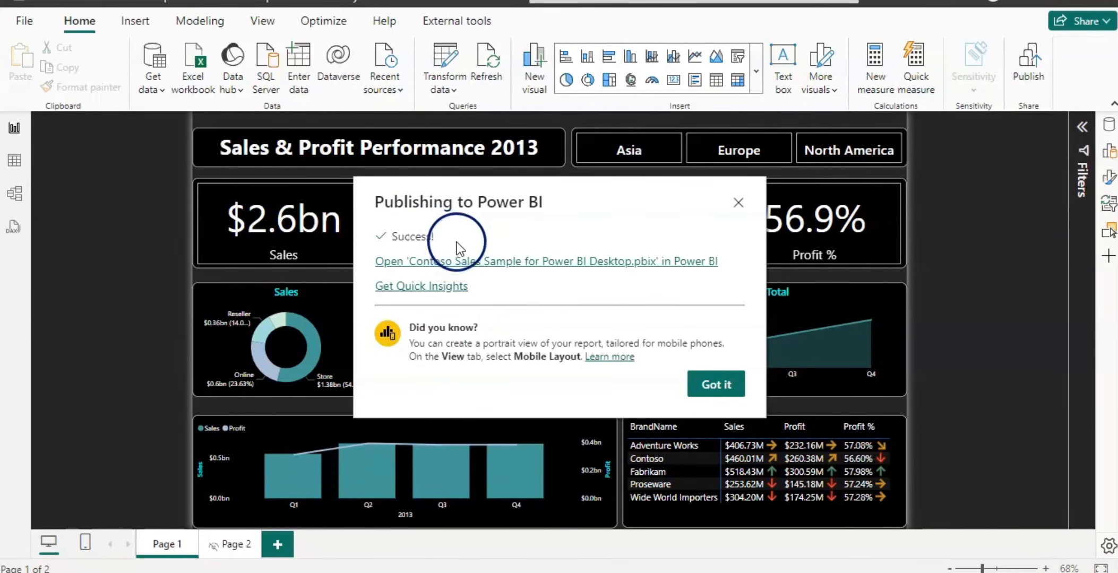
Open the published report in the Power BI service and check it within the Sales workspace.
{"action": "left_click", "coordinate": [569, 263]}
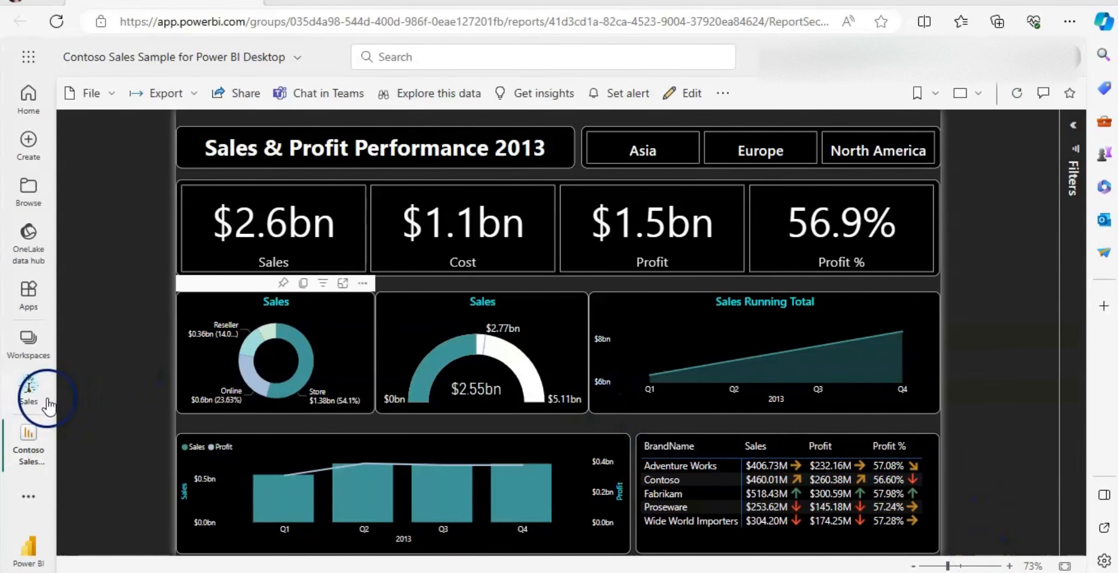
{"action": "left_click", "coordinate": [28, 392]}
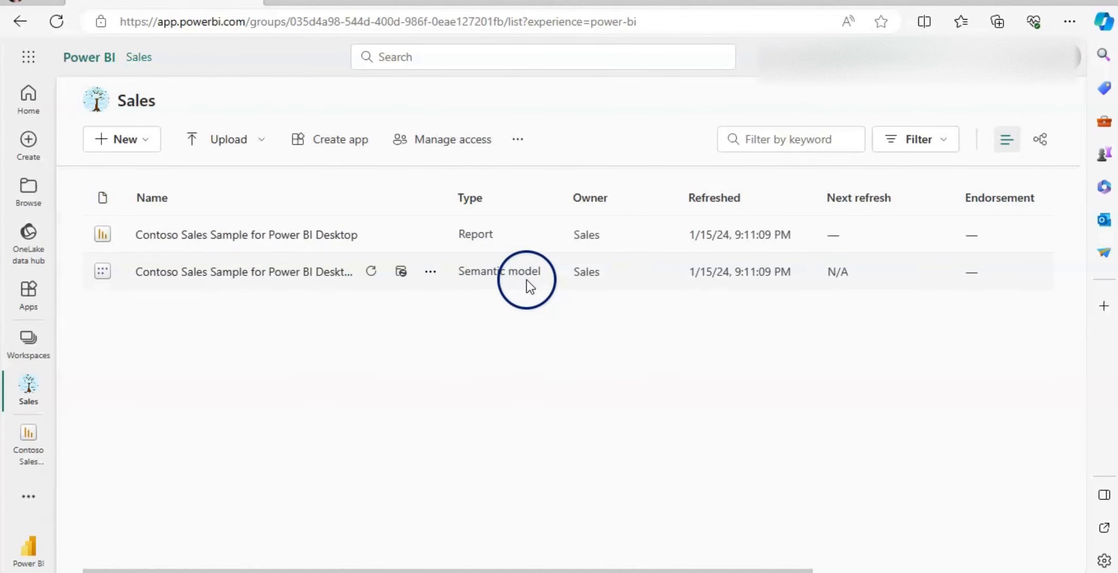
{"action": "left_click", "coordinate": [21, 448]}
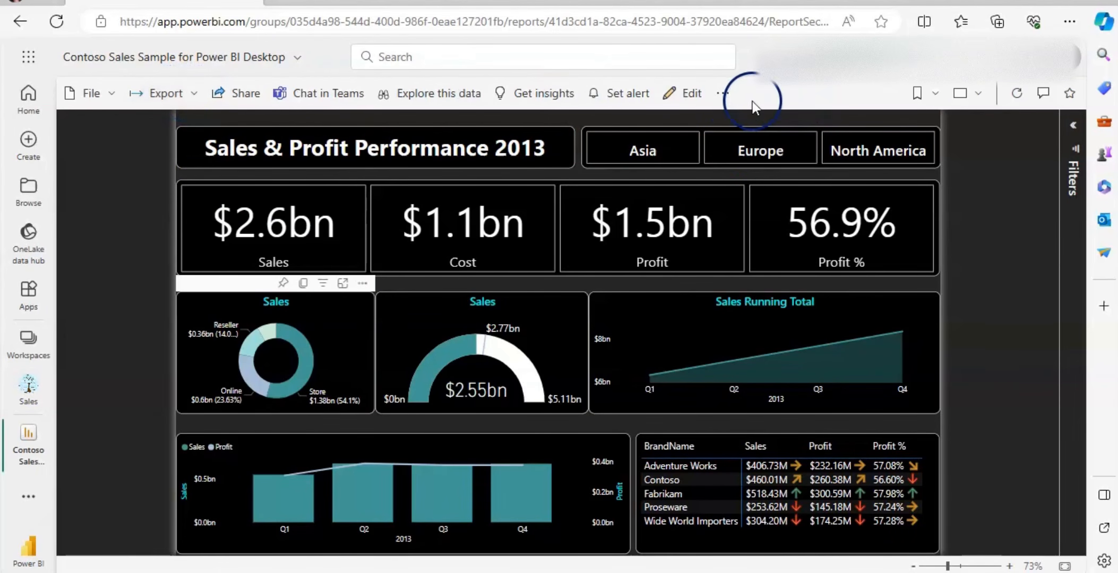
Pin the live report page to a new dashboard named Sales & Profit Performance Dashboard and open that dashboard.
{"action": "left_click", "coordinate": [723, 98]}
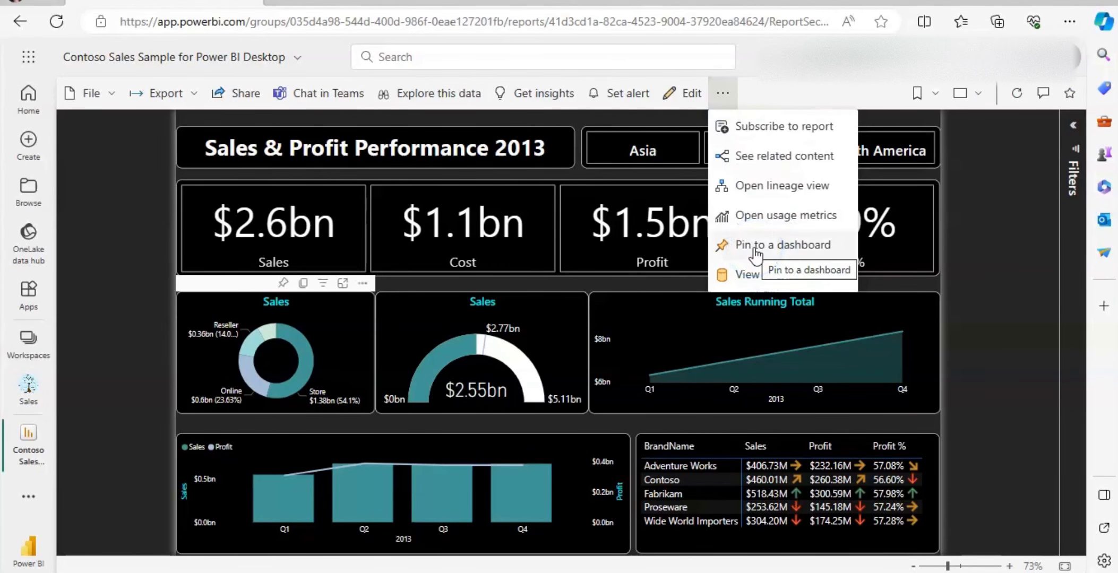
{"action": "left_click", "coordinate": [754, 250]}
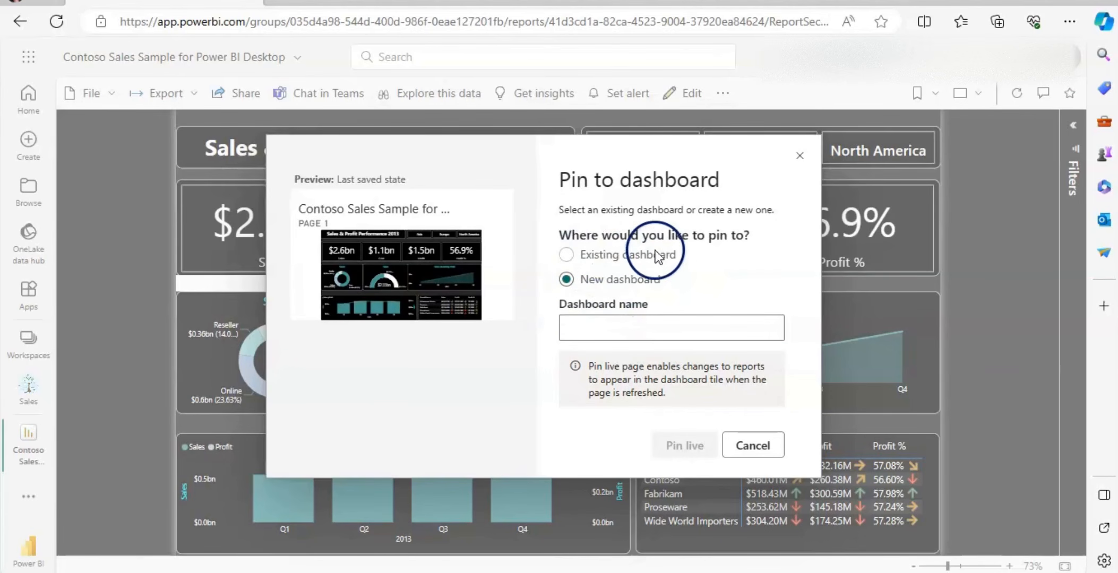
{"action": "left_click", "coordinate": [599, 325]}
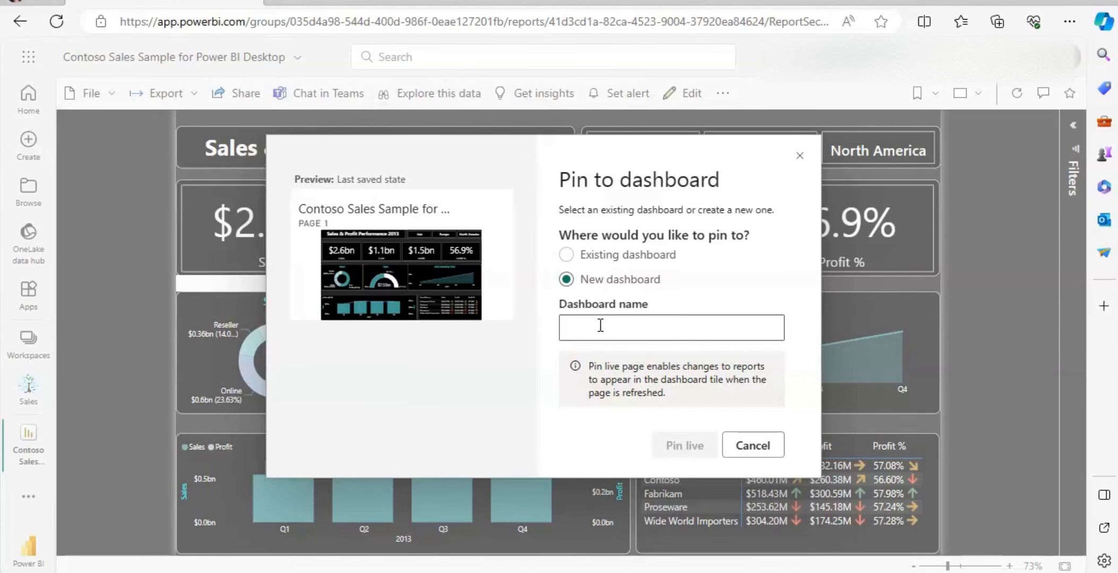
{"action": "type", "text": "Sales & Profit Performance Dashboard"}
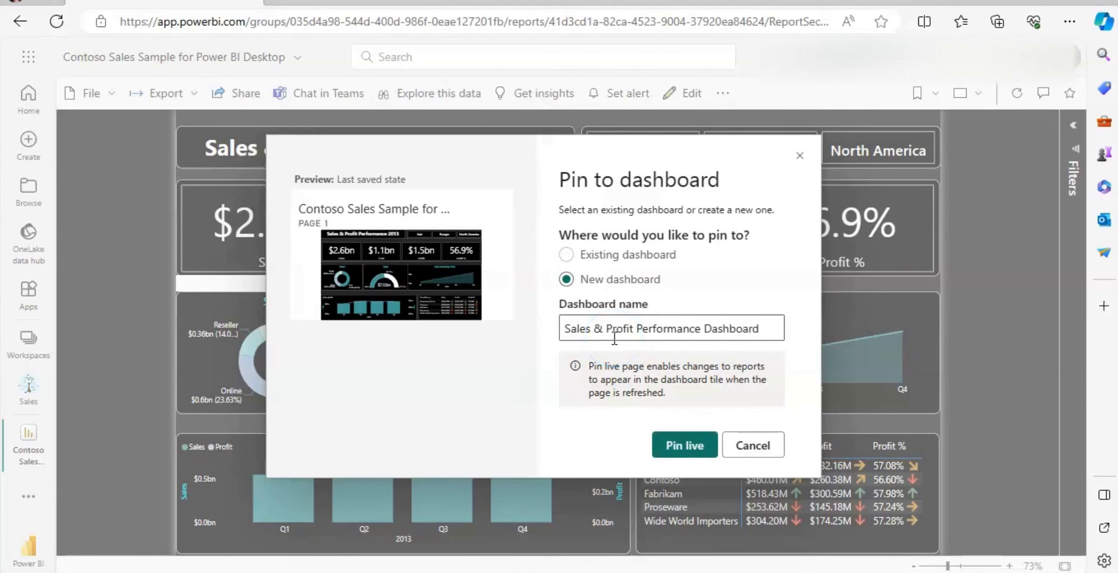
{"action": "left_click", "coordinate": [682, 445]}
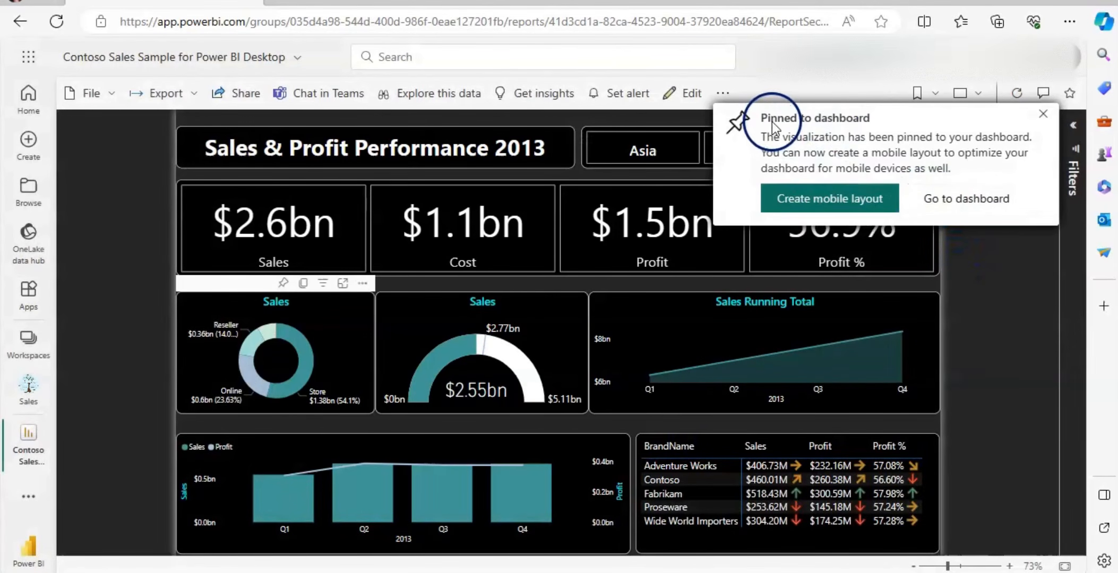
{"action": "left_click", "coordinate": [988, 201]}
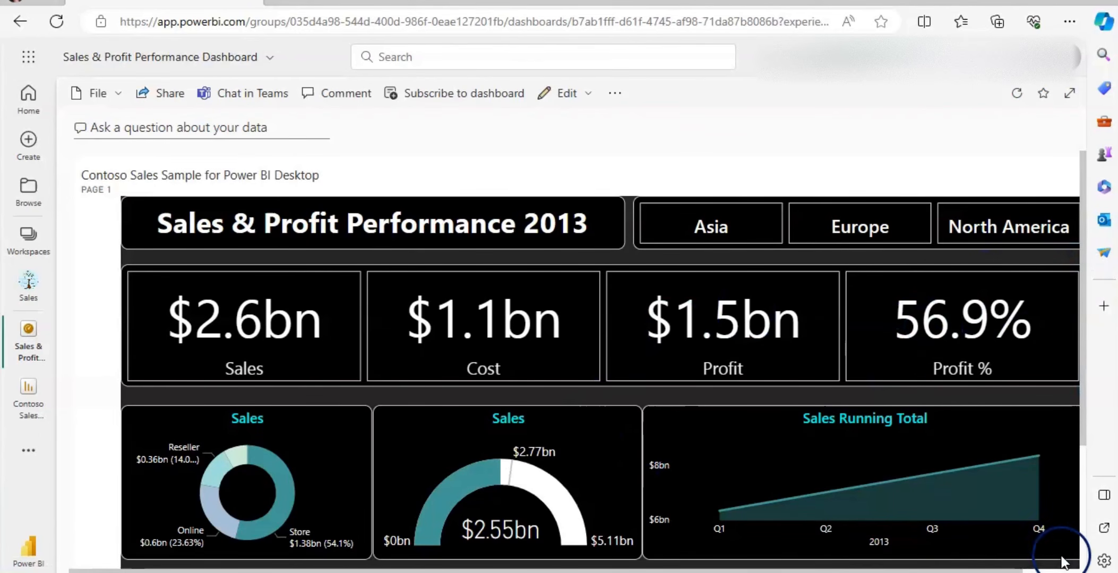
View the dashboard in full screen, filter the pinned page by Asia and then Europe, and examine the chart tooltips.
{"action": "left_click", "coordinate": [1069, 92]}
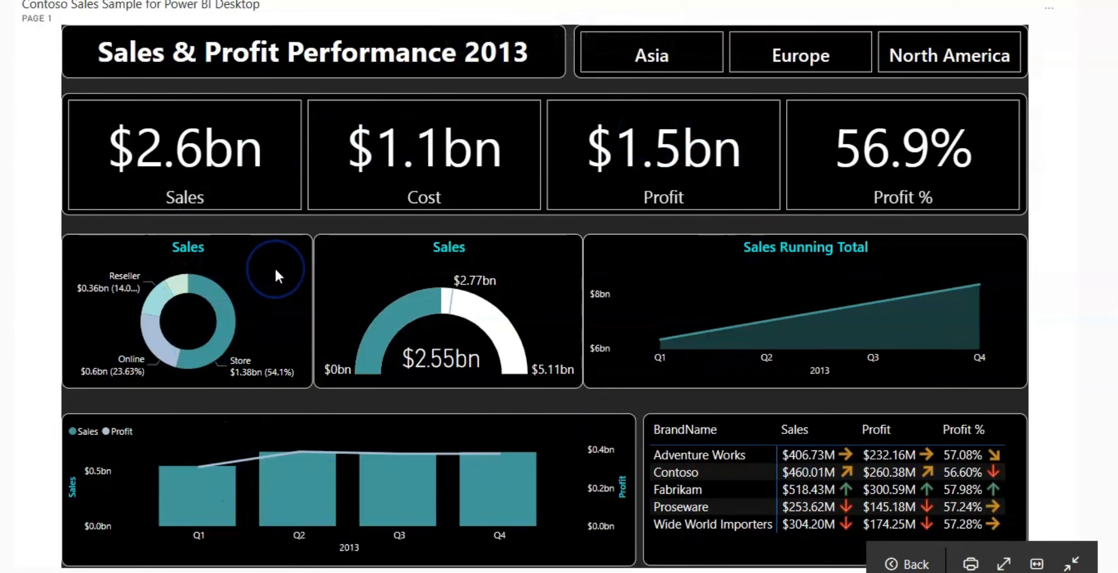
{"action": "left_click", "coordinate": [657, 64]}
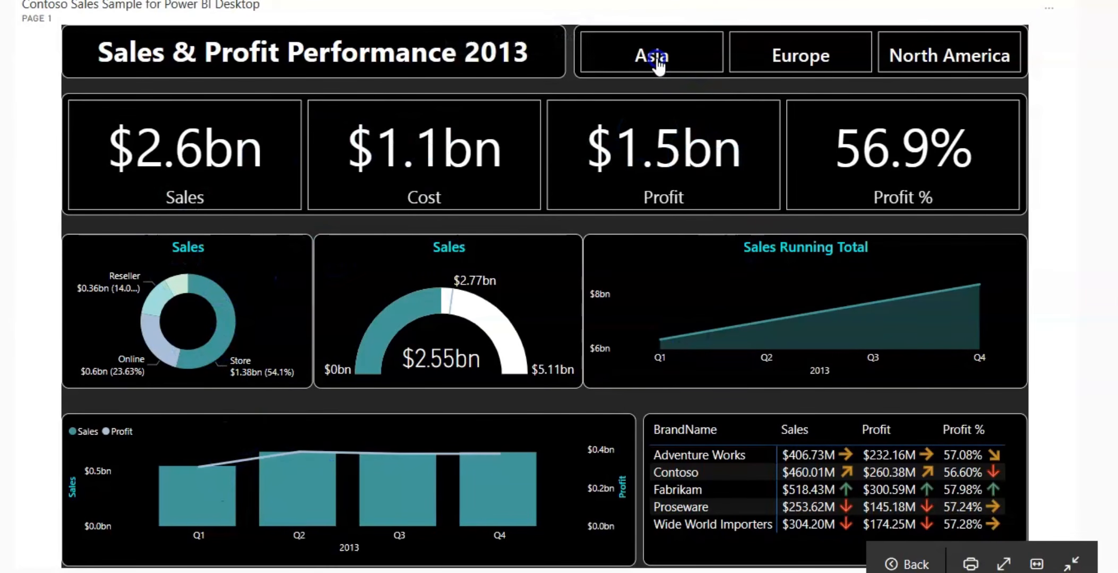
{"action": "left_click", "coordinate": [765, 64]}
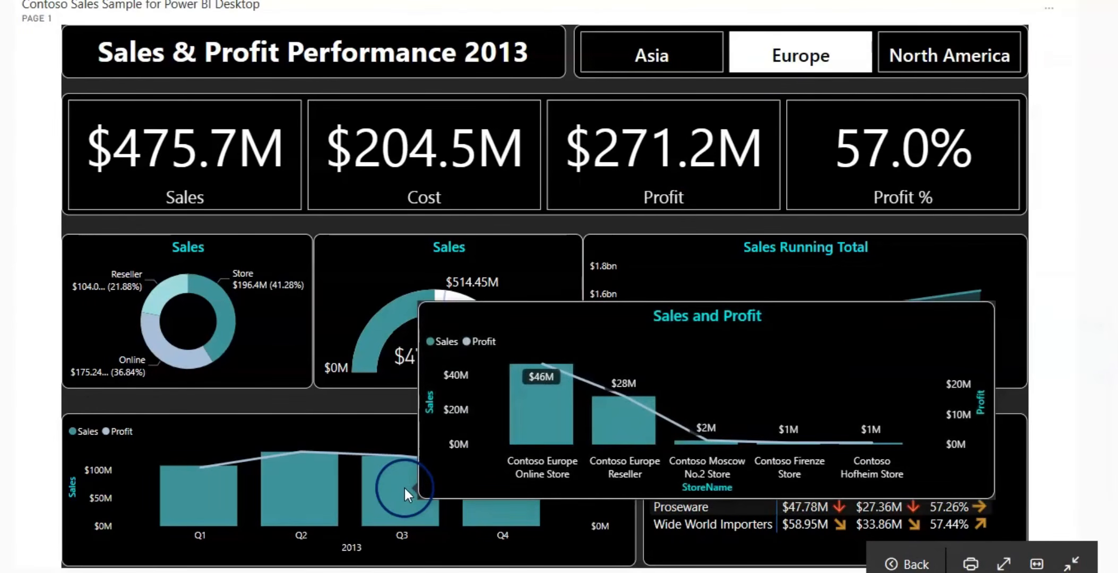
{"action": "mouse_move", "coordinate": [316, 491]}
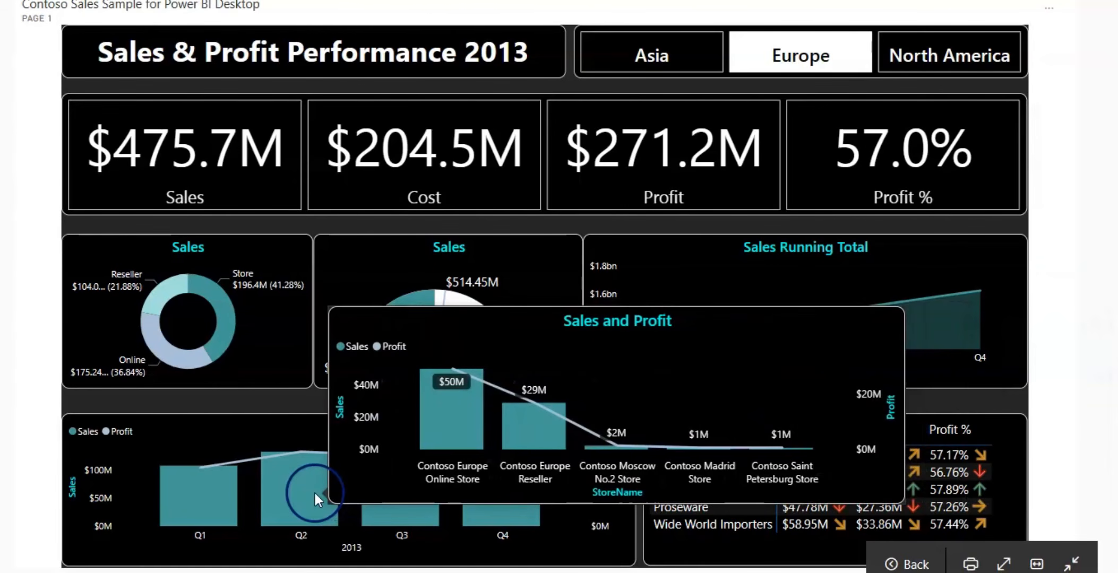
{"action": "mouse_move", "coordinate": [224, 491]}
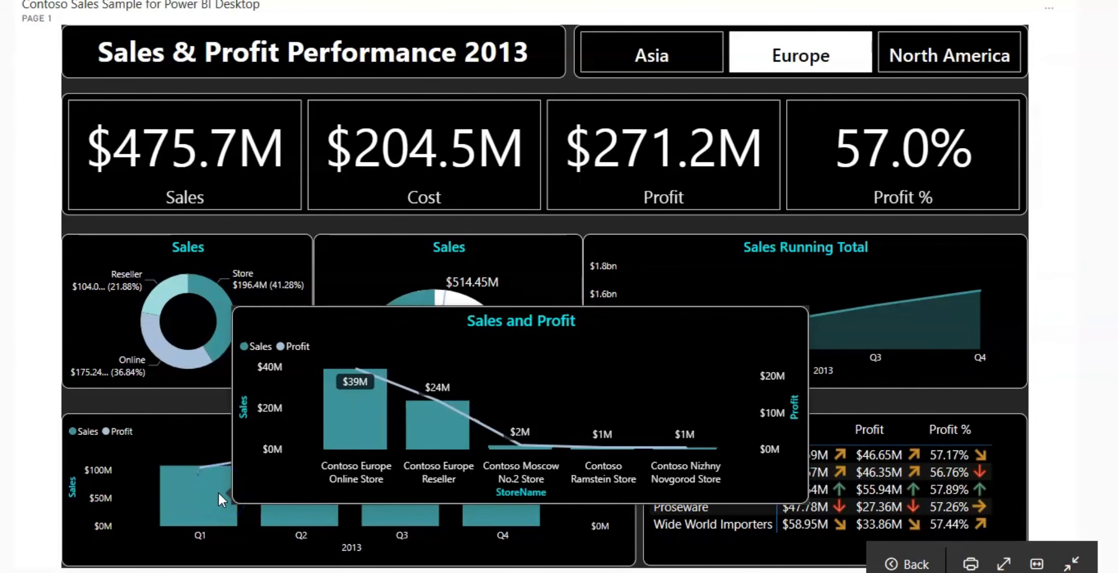
{"action": "mouse_move", "coordinate": [227, 321]}
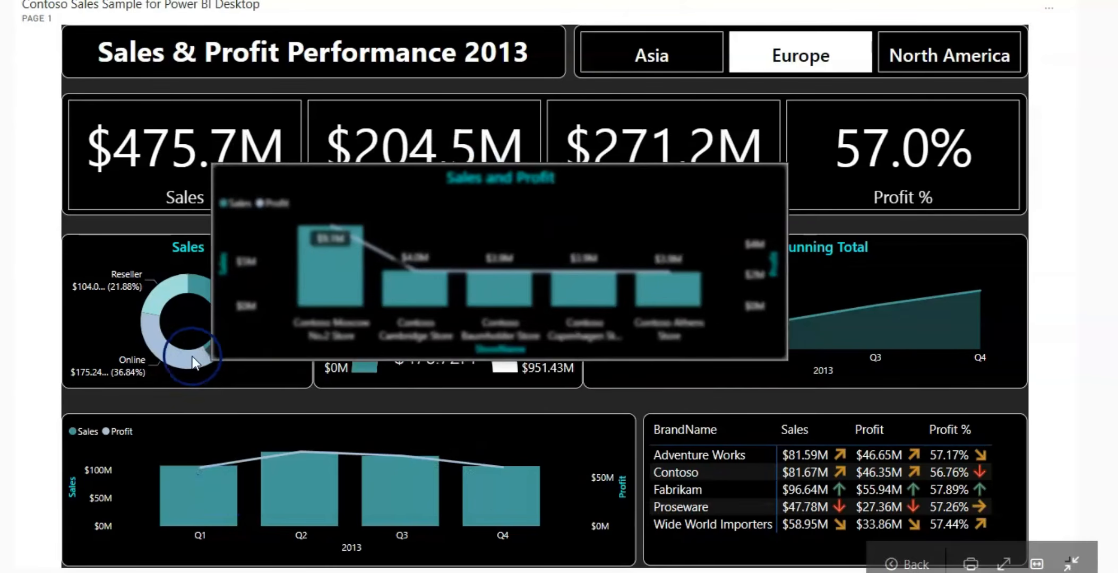
{"action": "mouse_move", "coordinate": [181, 363]}
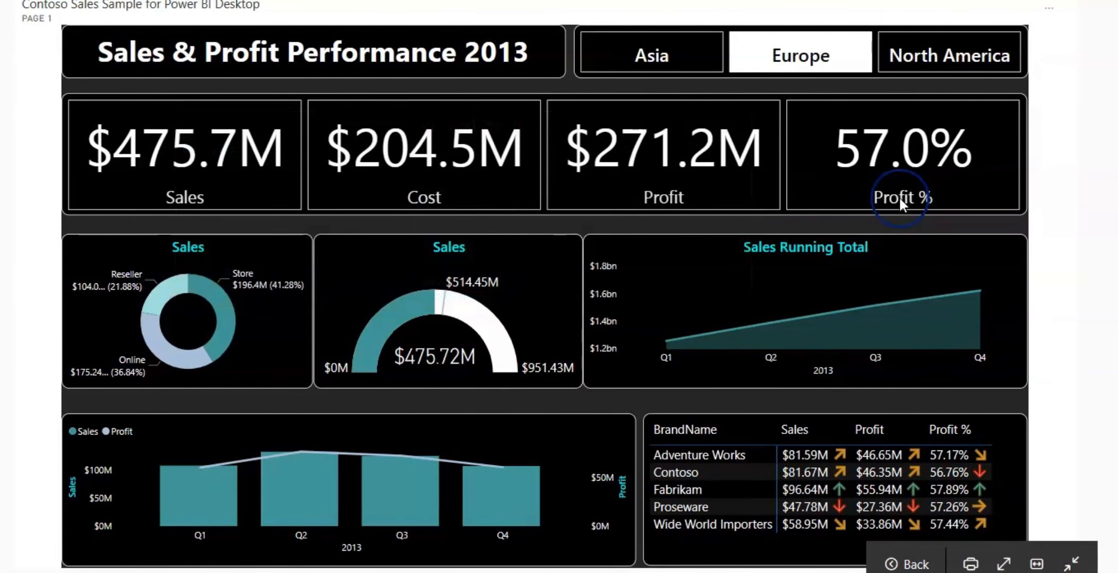